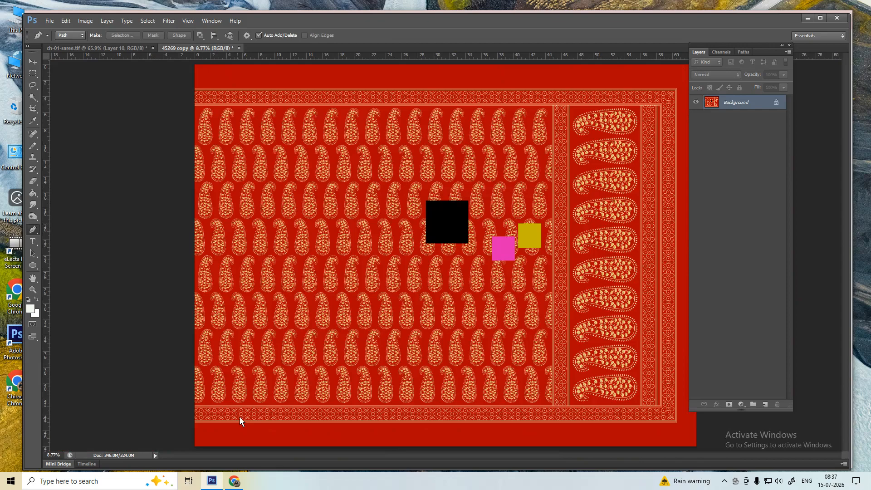
- Zoom into the border and apply Filter > Blur > Blur to soften the cream dots' edges
scroll(239, 417, up, 12)
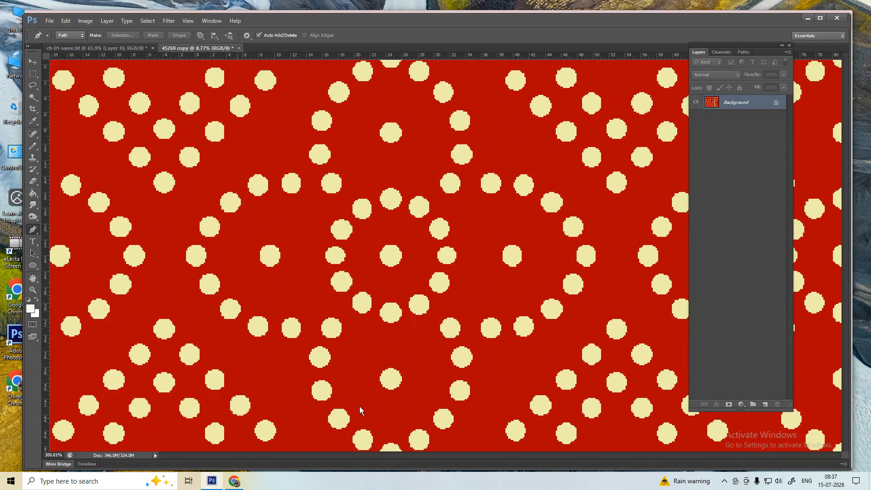
key(alt+t)
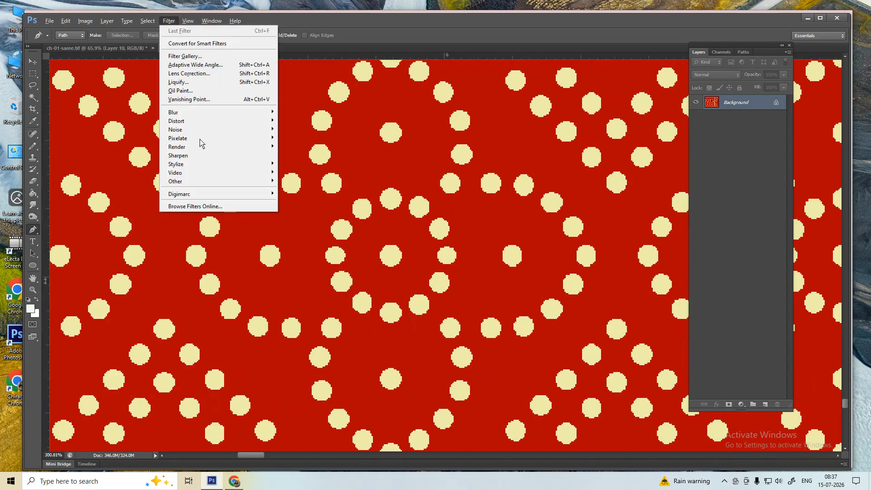
mouse_move(211, 114)
click(300, 150)
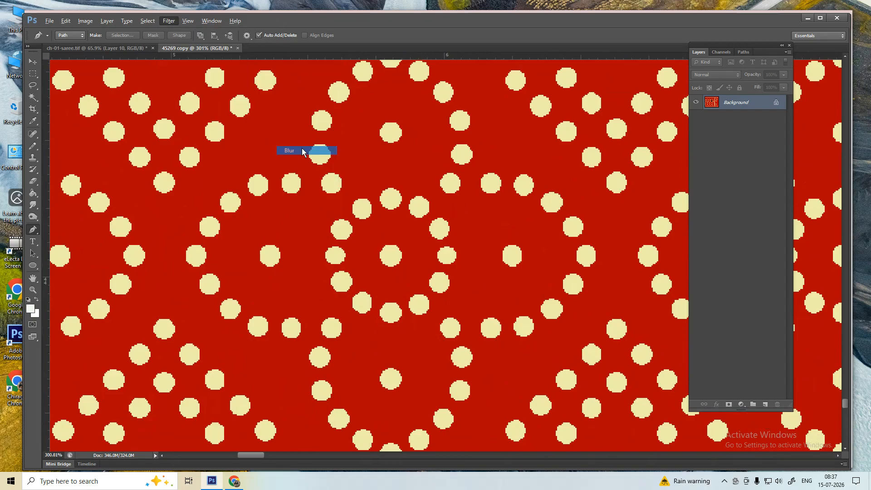
scroll(440, 228, up, 6)
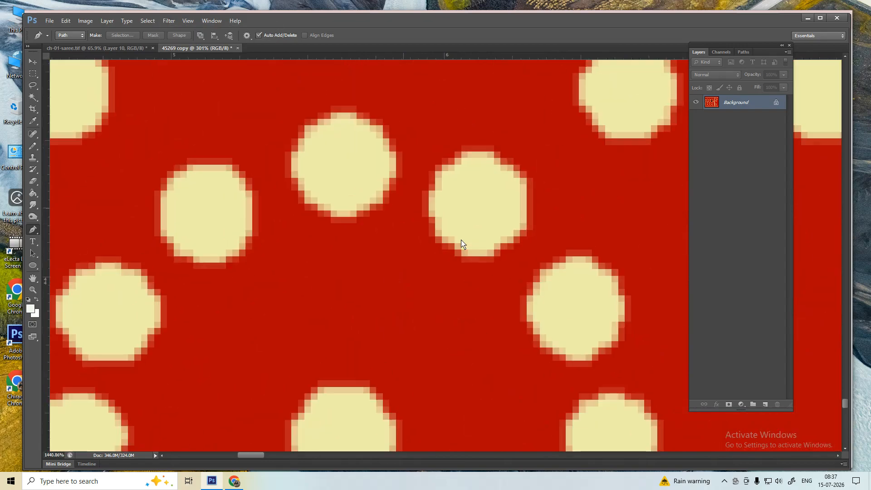
scroll(461, 247, down, 3)
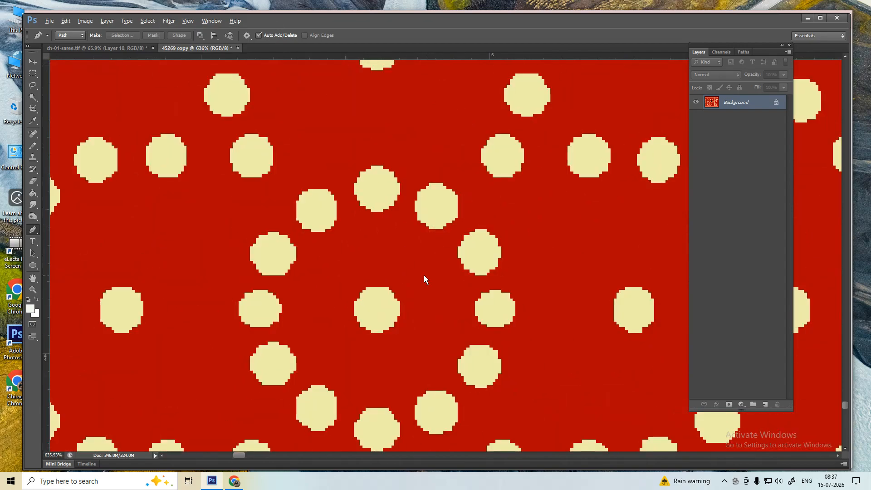
scroll(426, 277, down, 5)
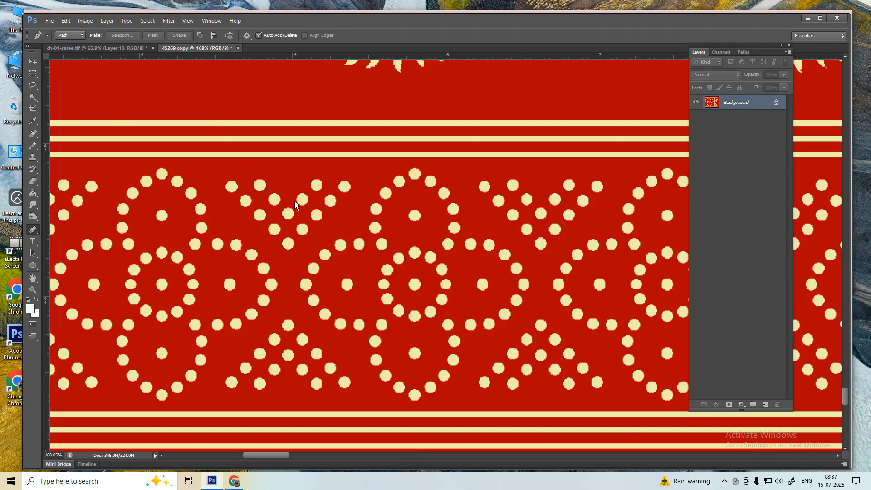
key(w)
scroll(333, 297, down, 2)
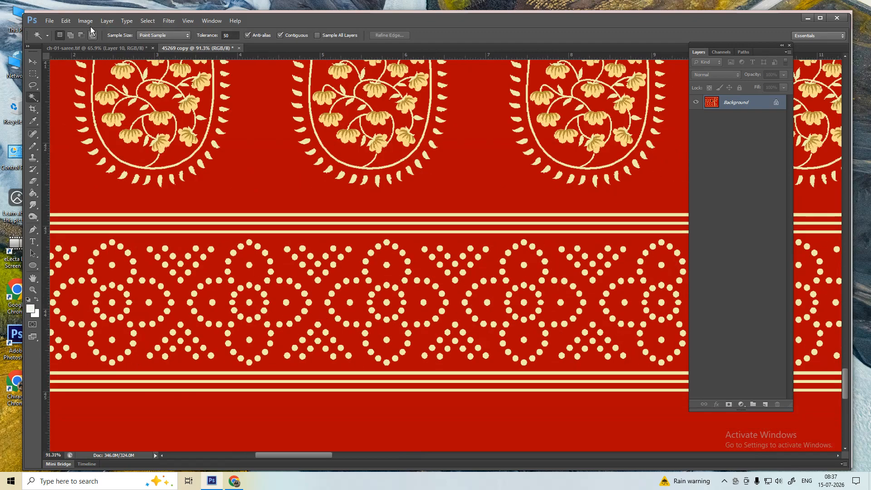
- Turn off Anti-alias and change the Magic Wand tolerance from 50 to 0
click(248, 35)
click(232, 36)
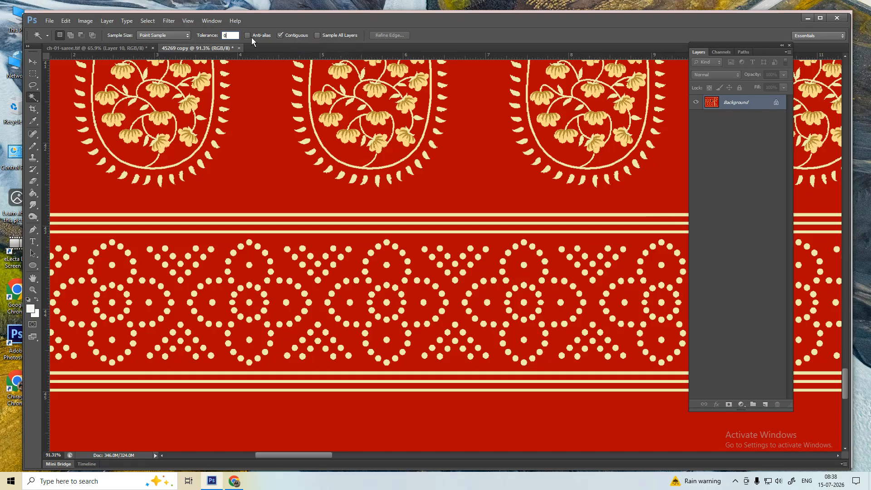
drag(230, 36, 205, 33)
click(317, 35)
click(386, 245)
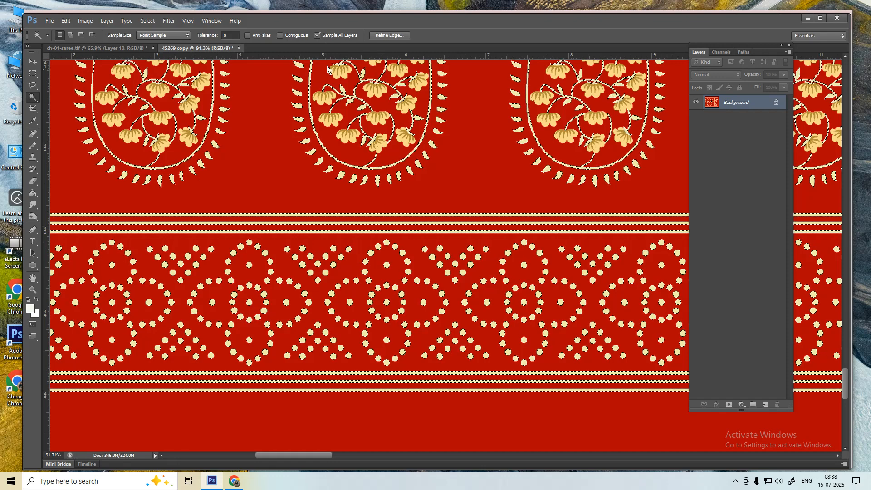
key(ctrl+d)
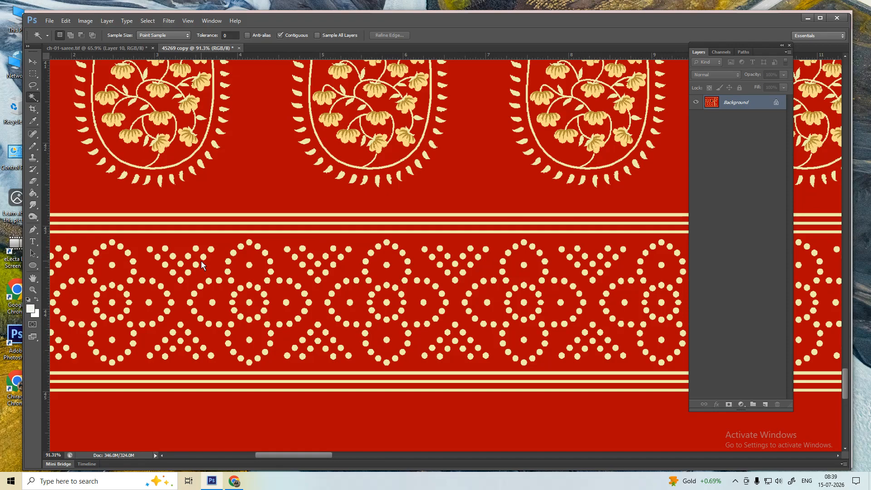
key(m)
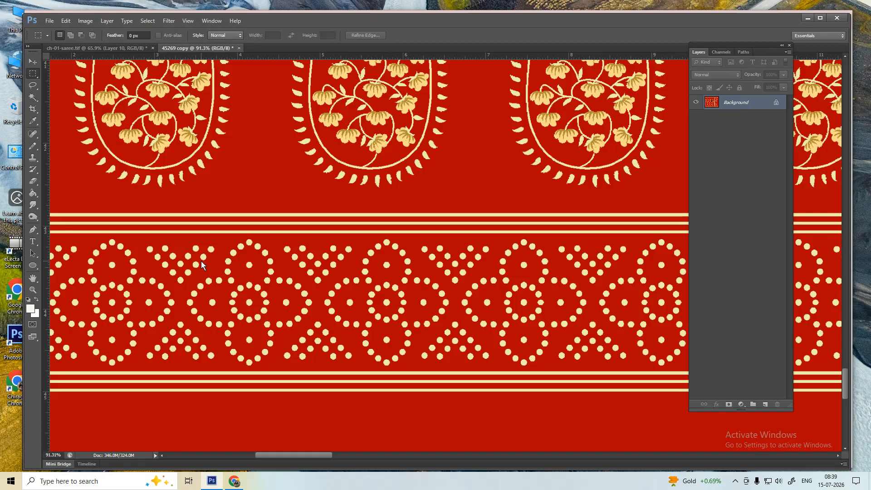
key(p)
key(w)
key(ctrl+1)
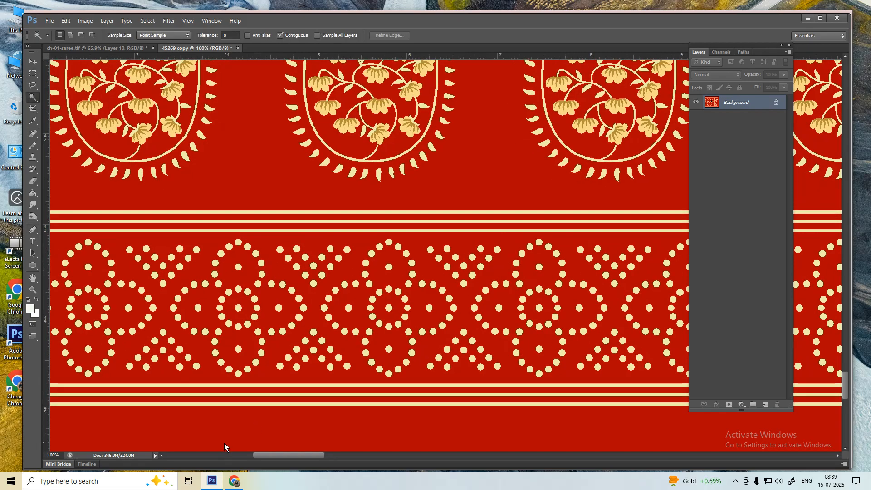
- Open the Redbubble peacock pin from the 'ajrak design' Pinterest board
click(234, 484)
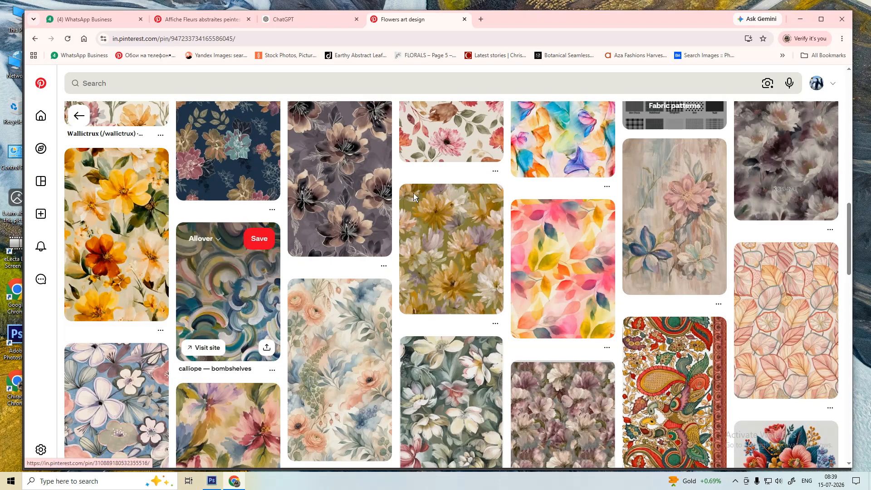
click(819, 82)
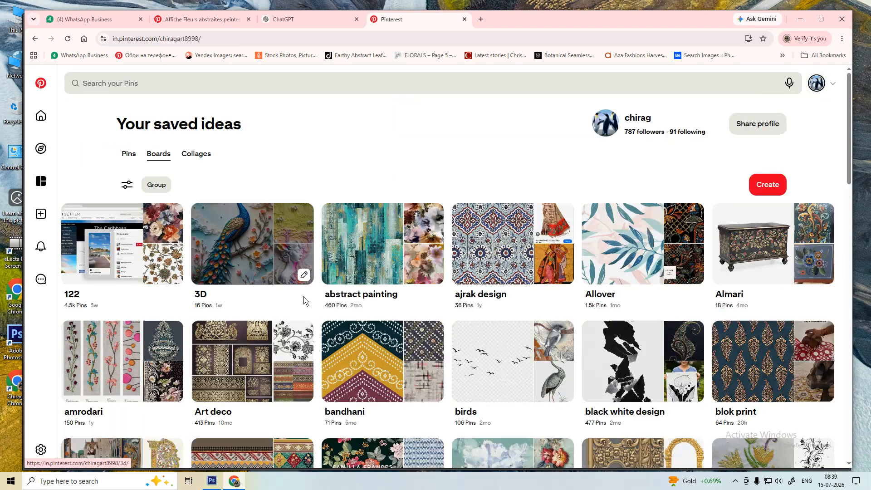
click(500, 248)
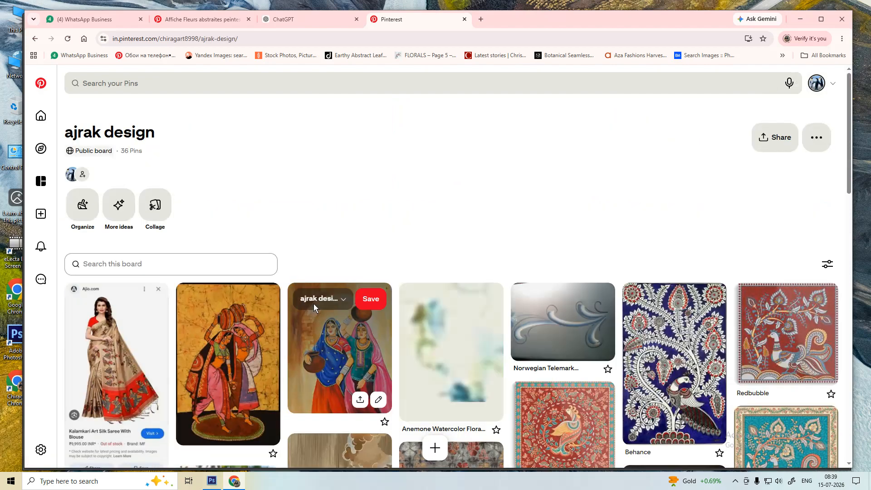
scroll(314, 304, down, 4)
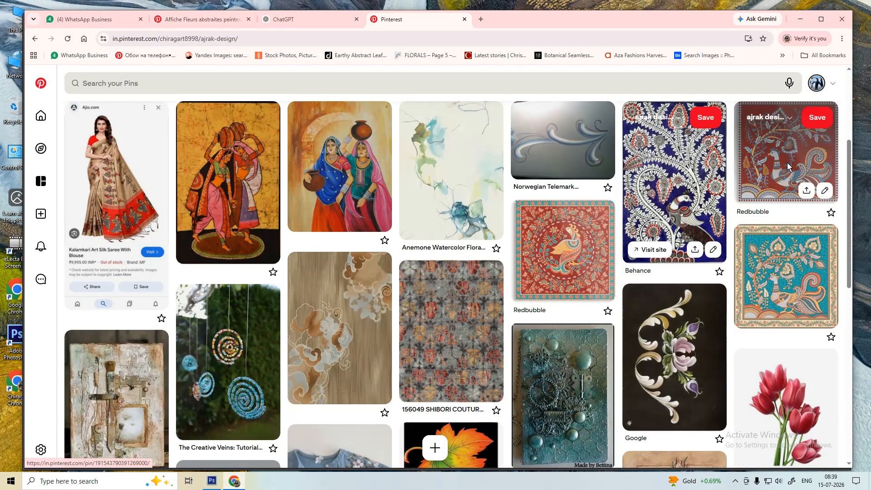
click(745, 171)
- Copy the peacock image and return to the saree in Photoshop
right_click(172, 265)
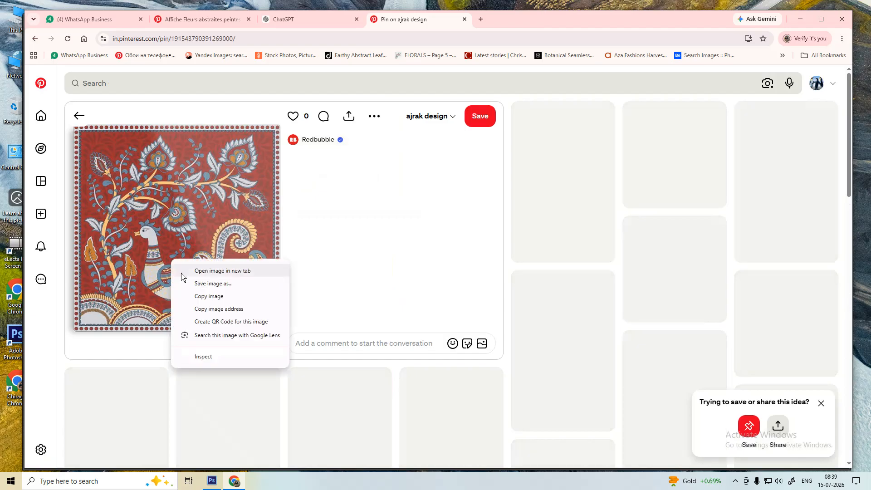
click(209, 296)
click(233, 479)
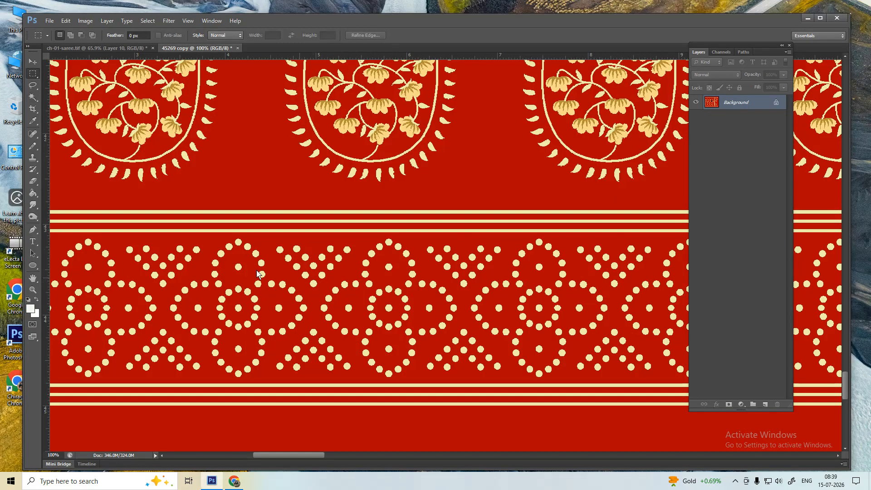
- Paste the peacock as a new layer over the border and delete a strip off its left edge
key(ctrl+v)
drag(276, 311, 368, 289)
drag(238, 113, 287, 448)
key(Delete)
- Zoom out to view the whole document with the peacock layer on the border
scroll(239, 313, up, 5)
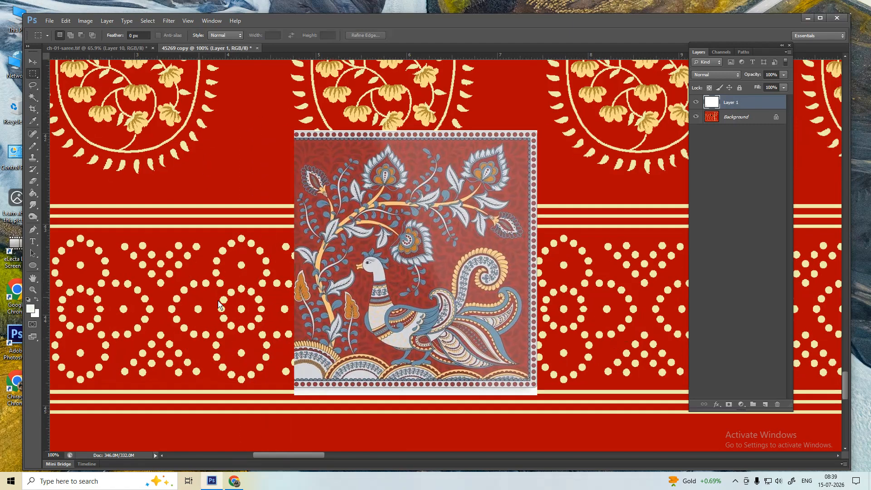
key(alt)
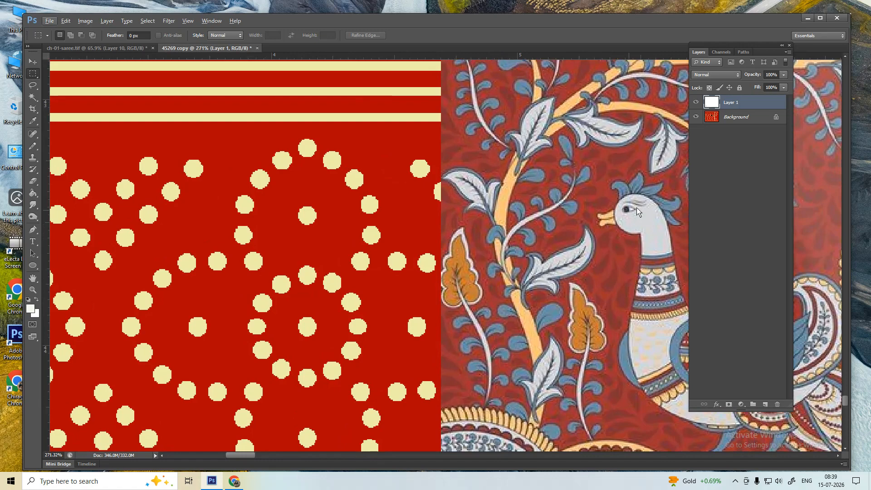
scroll(502, 271, down, 3)
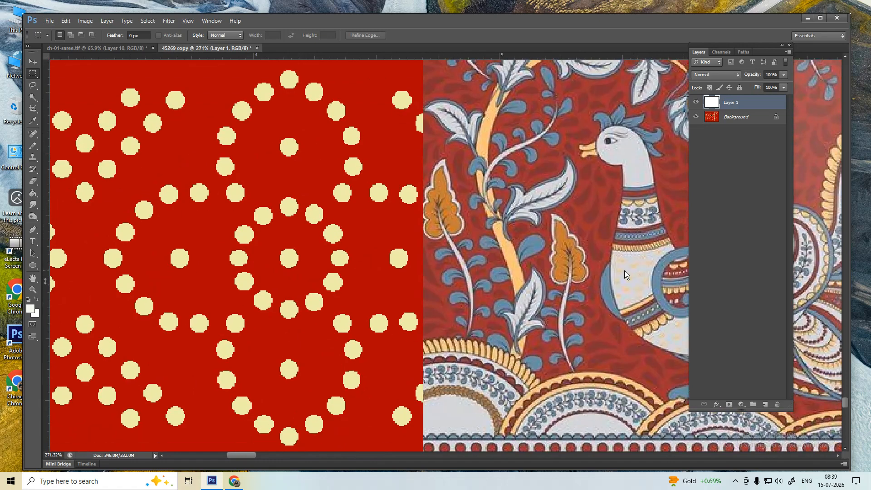
scroll(515, 337, down, 2)
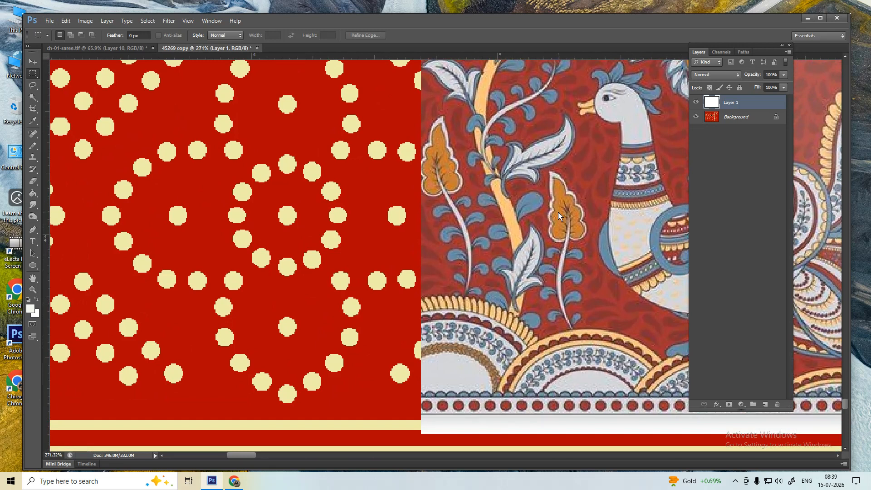
scroll(325, 295, down, 10)
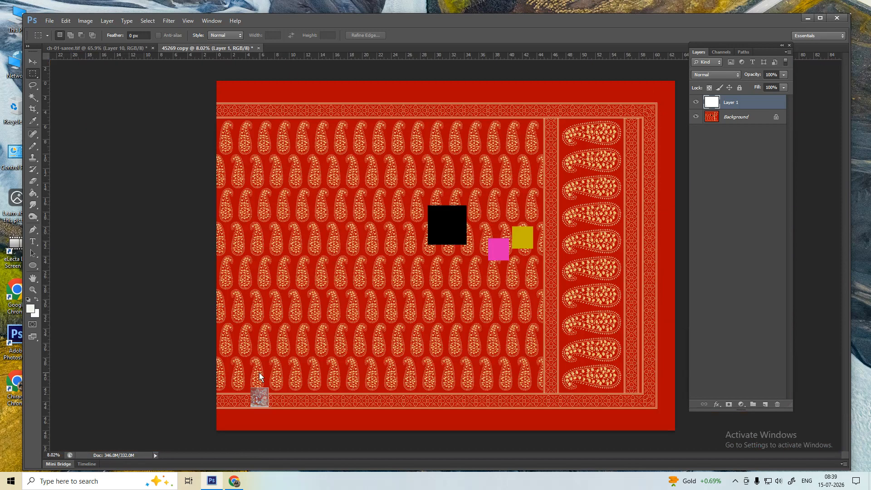
key(w)
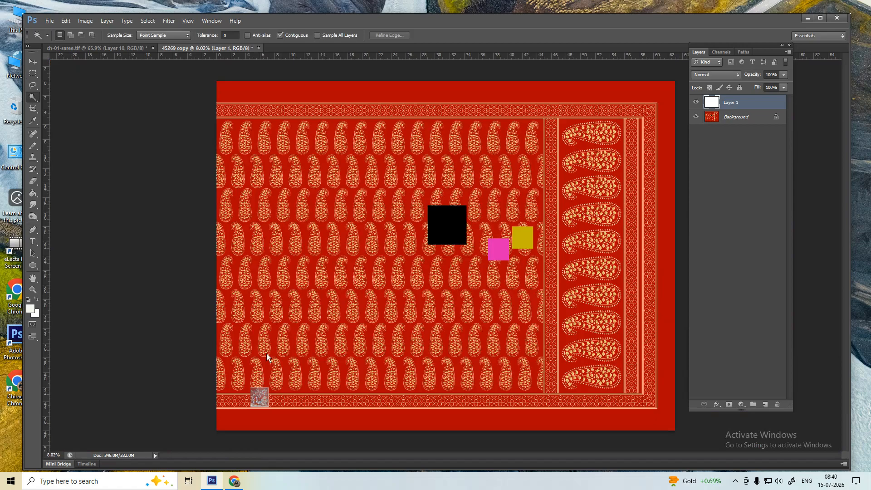
scroll(221, 404, up, 5)
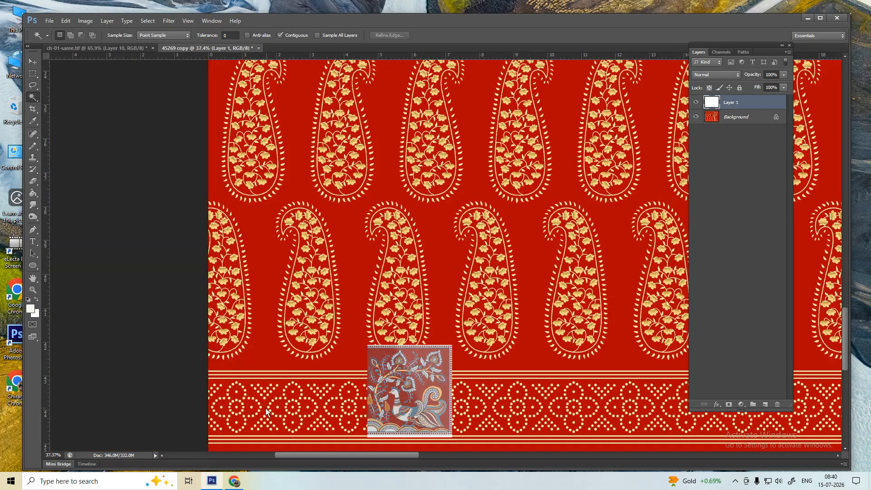
scroll(266, 412, down, 8)
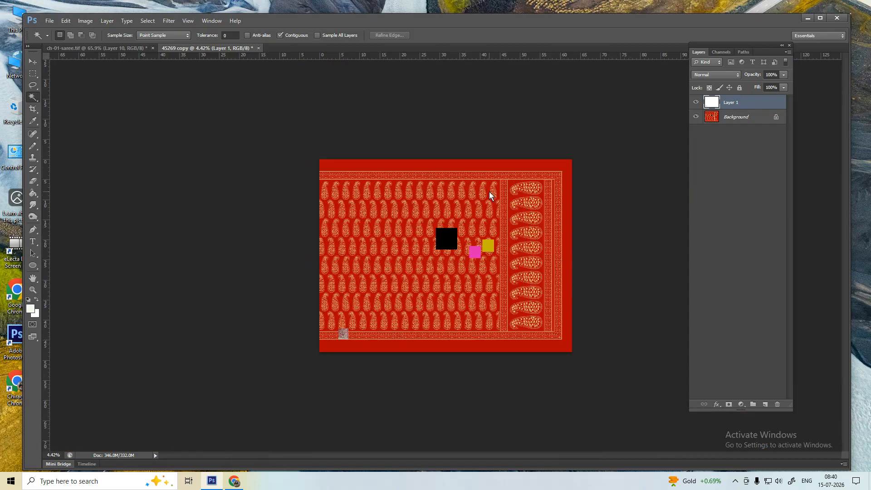
key(m)
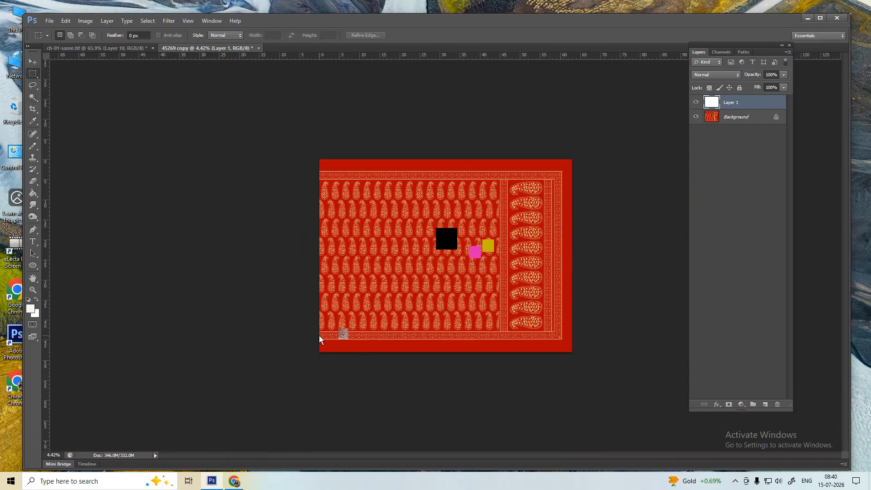
scroll(319, 339, up, 12)
drag(378, 274, 377, 274)
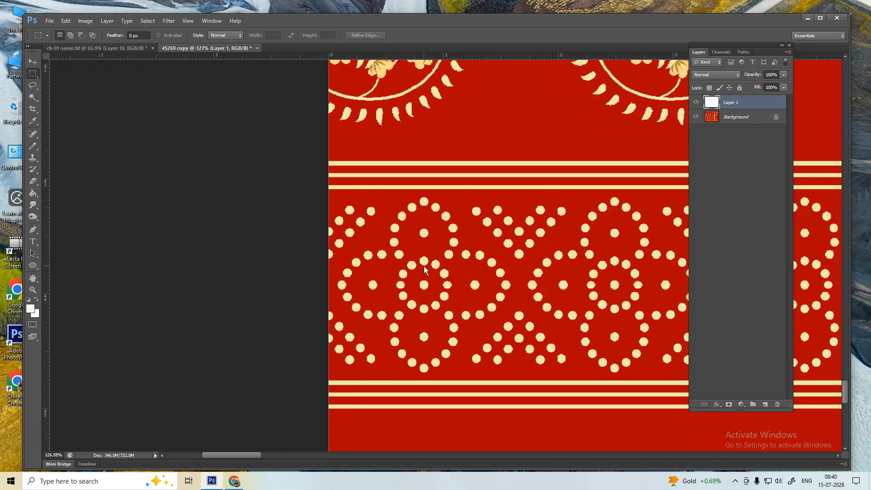
drag(520, 145, 608, 401)
scroll(513, 227, up, 5)
drag(585, 279, 581, 279)
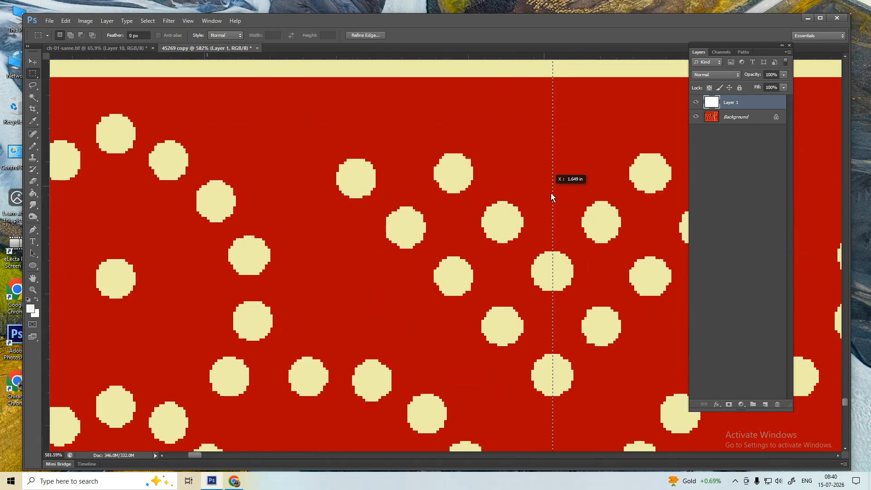
scroll(368, 205, down, 8)
scroll(594, 243, up, 5)
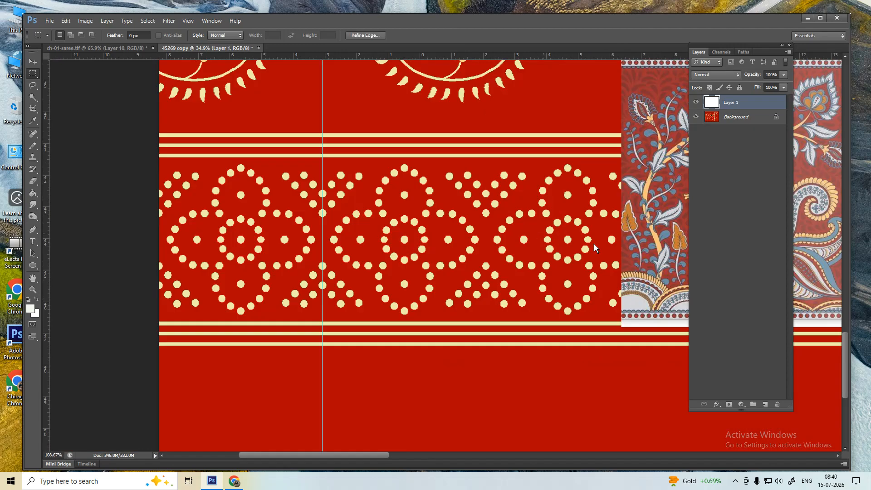
drag(466, 99, 555, 348)
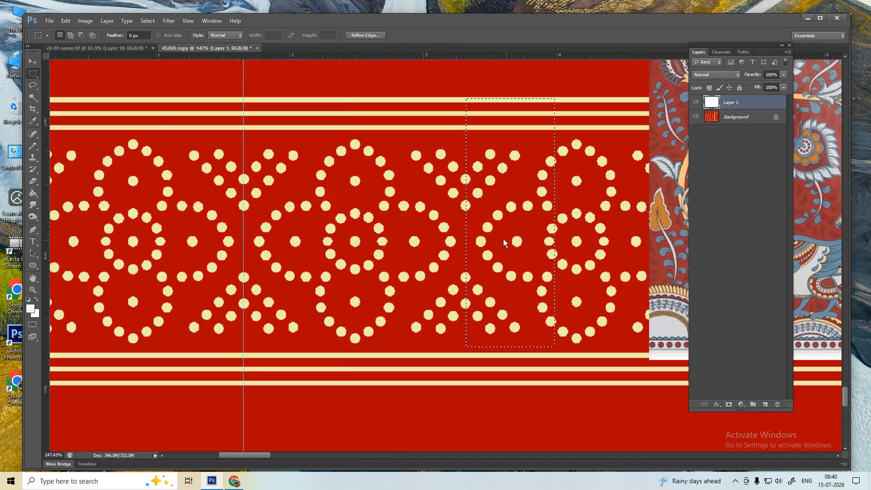
drag(502, 238, 501, 245)
scroll(461, 171, up, 10)
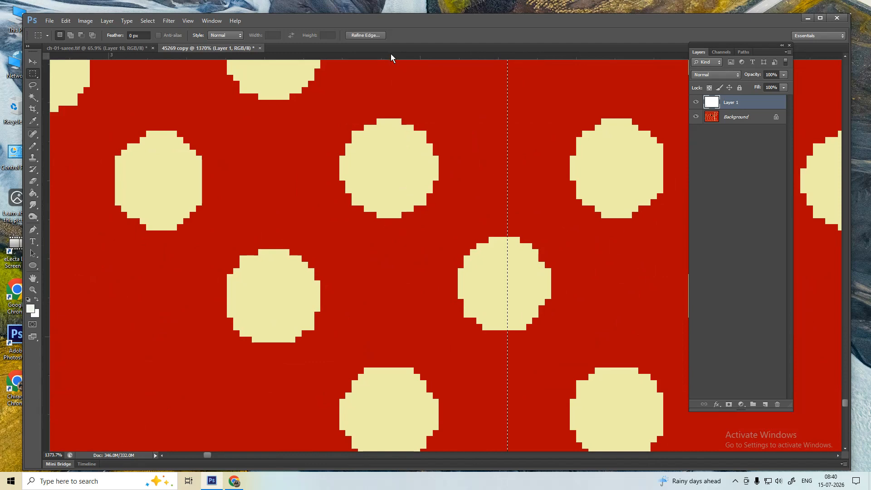
scroll(505, 232, down, 12)
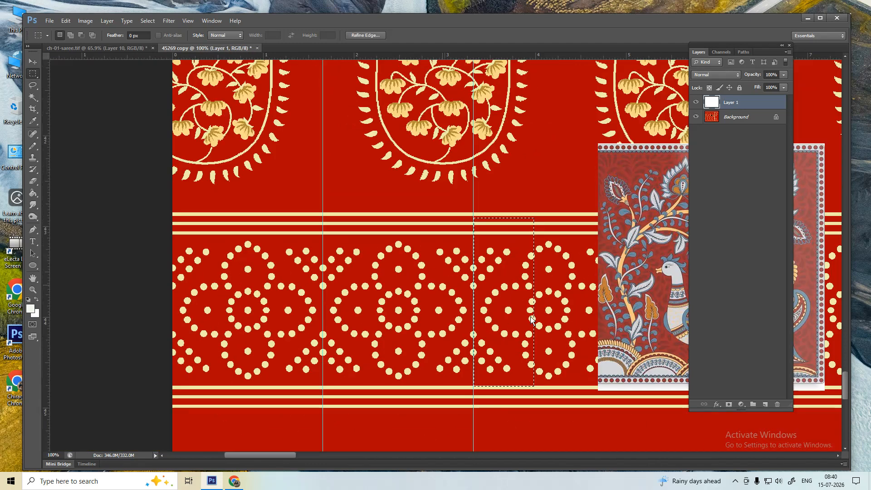
scroll(530, 363, down, 3)
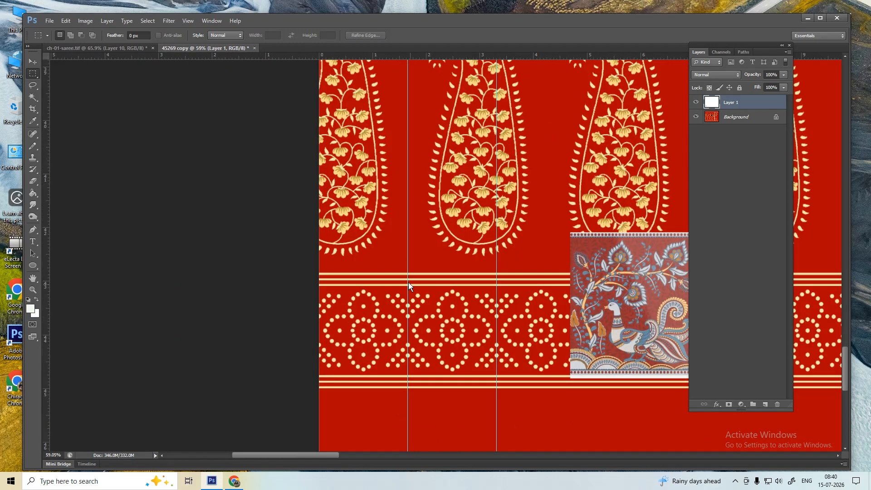
drag(408, 261, 496, 412)
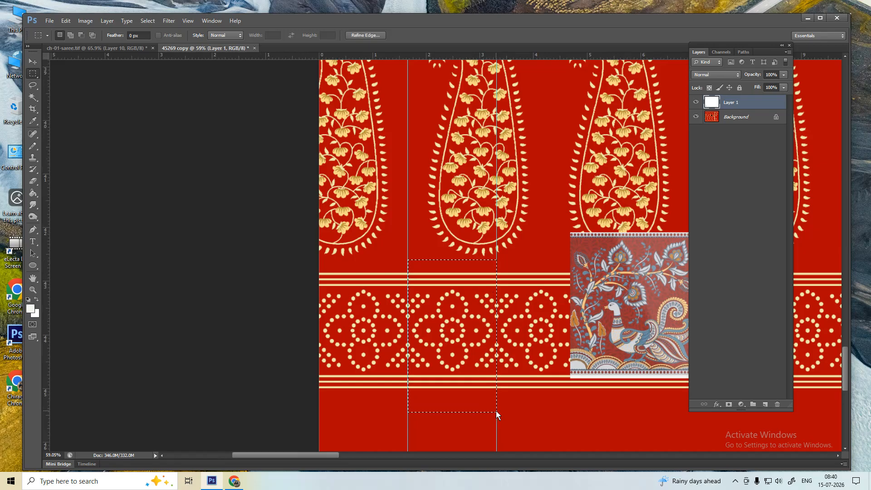
key(ctrl+d)
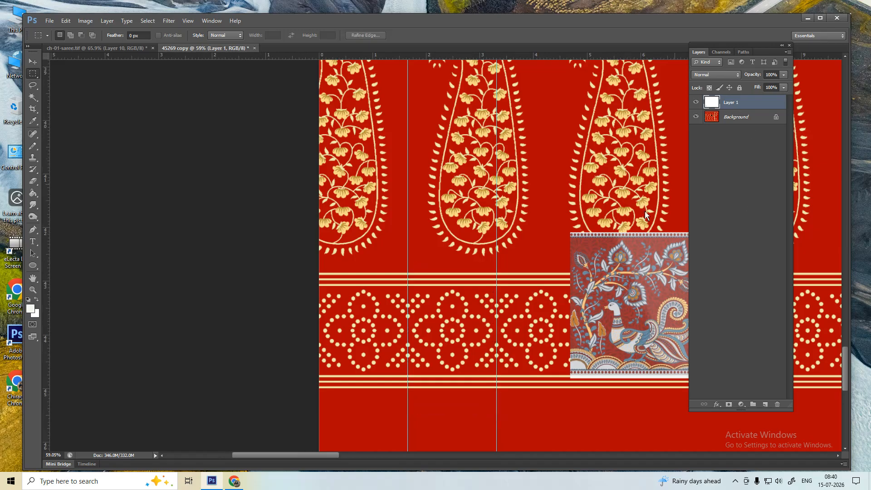
key(w)
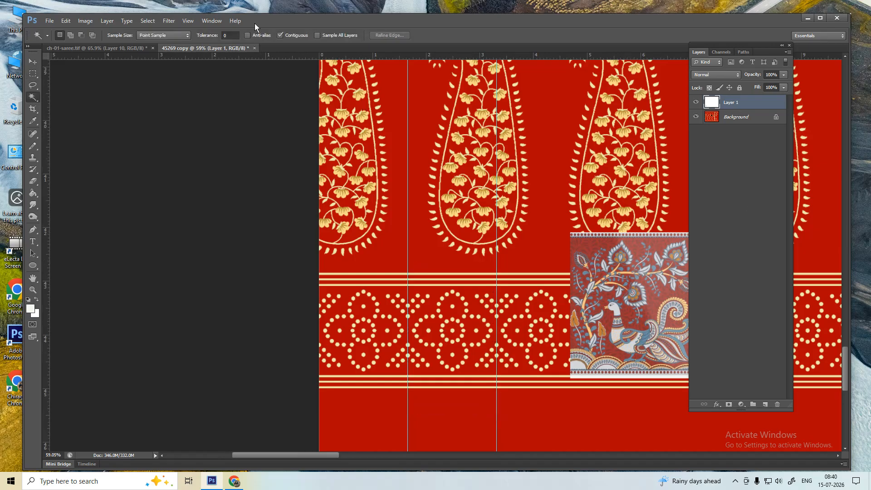
- Zoom into the border motif, clear the accidental selection, and select the Background layer
drag(445, 304, 469, 277)
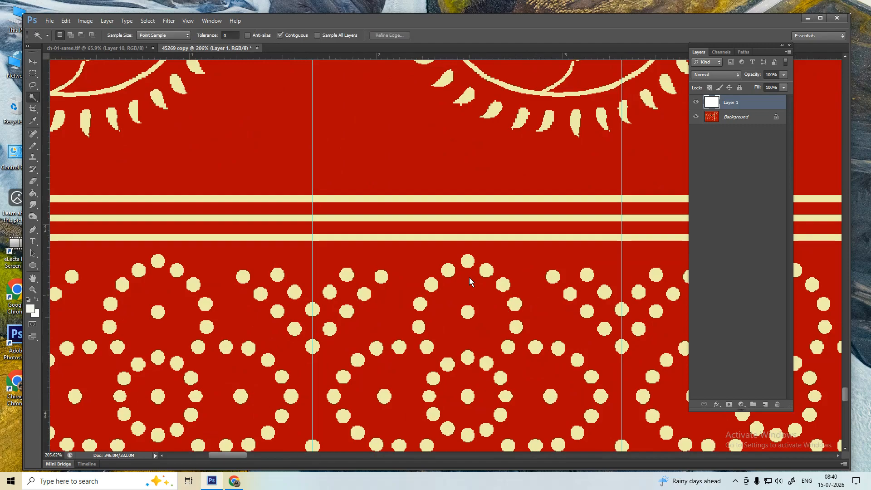
shift+click(413, 370)
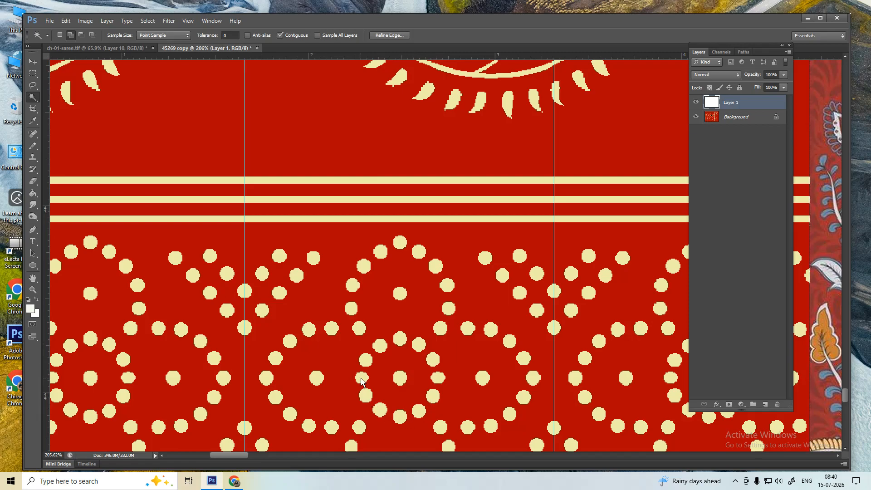
scroll(376, 364, up, 6)
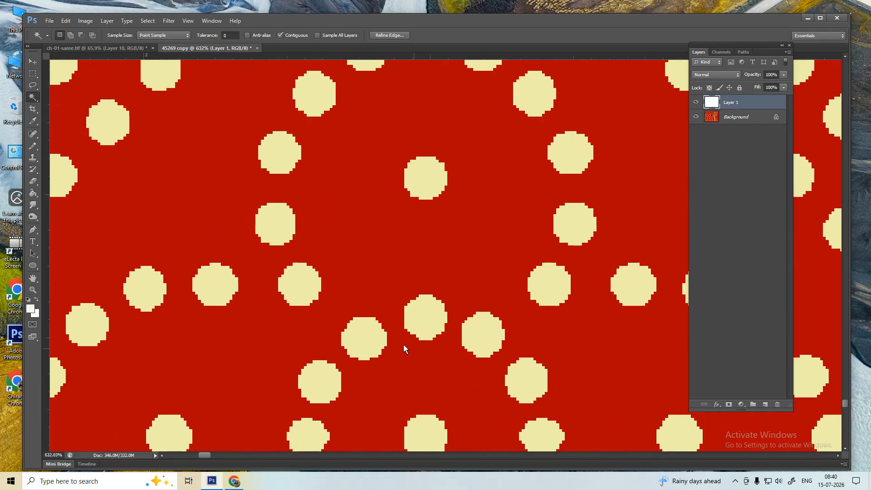
key(ctrl+d)
click(731, 122)
scroll(479, 256, down, 3)
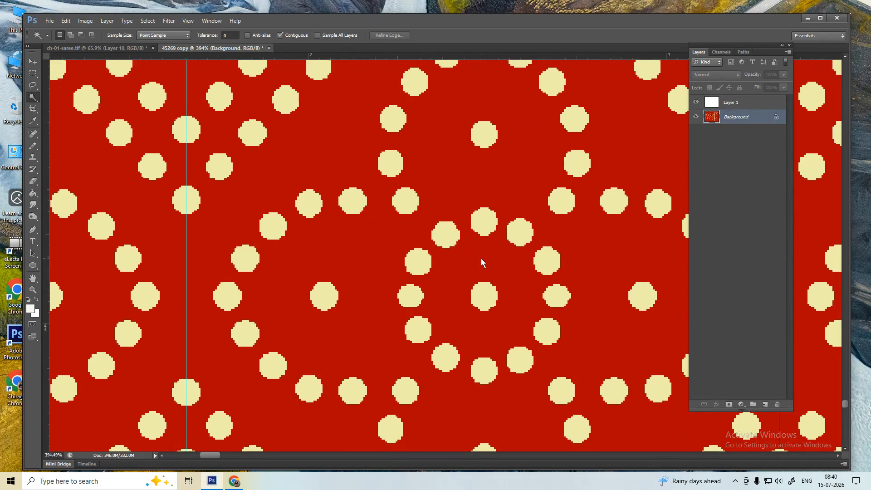
- Select all eleven cream dots of the motif's inner ring with the Magic Wand
click(484, 222)
shift+click(520, 231)
shift+click(547, 261)
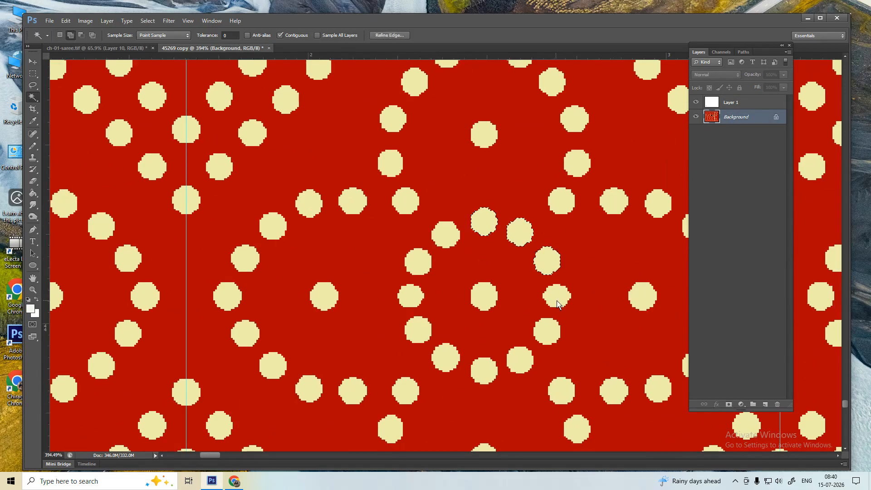
shift+click(557, 301)
shift+click(546, 331)
shift+click(521, 358)
shift+click(484, 371)
shift+click(447, 365)
shift+click(417, 330)
shift+click(420, 267)
shift+click(445, 236)
- Sample blue from the peacock's body and fill the inner-ring dots with it
key(ctrl+d)
scroll(437, 234, down, 3)
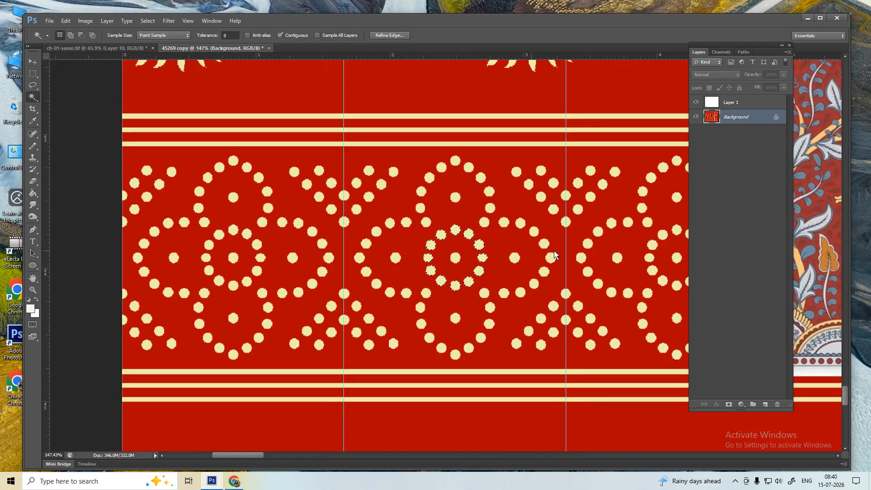
drag(587, 248, 475, 256)
key(i)
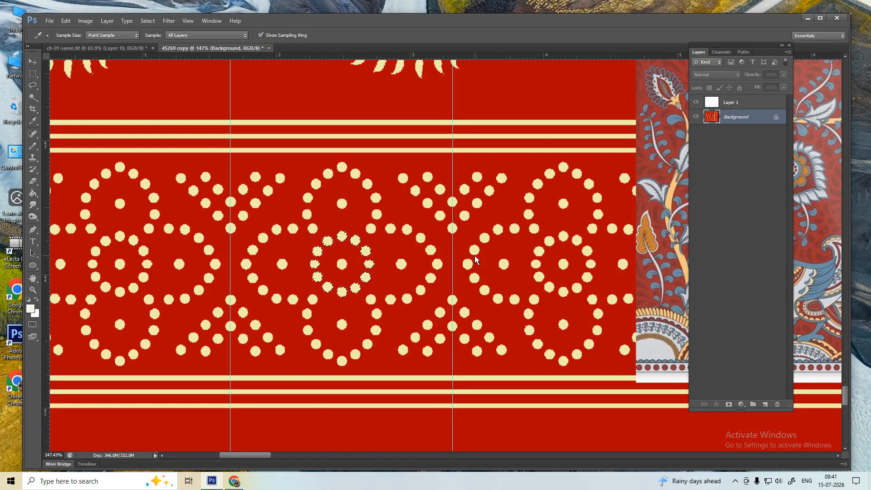
key(u)
drag(539, 247, 437, 258)
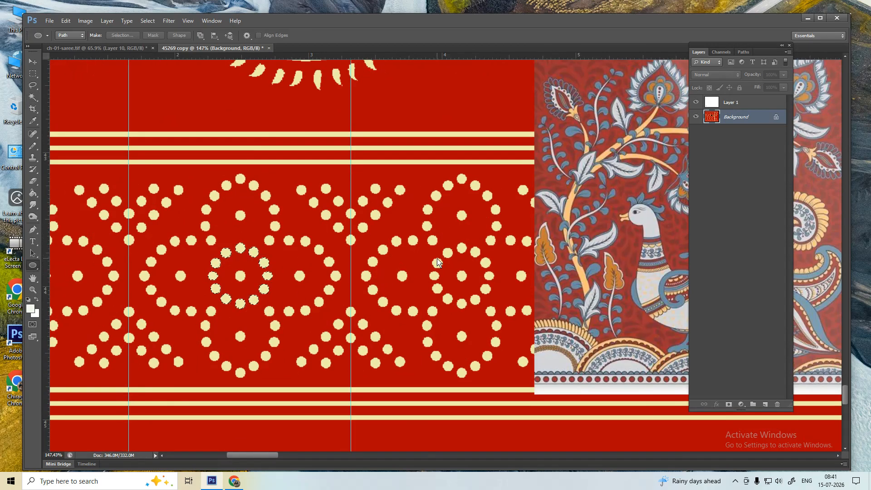
key(i)
click(663, 283)
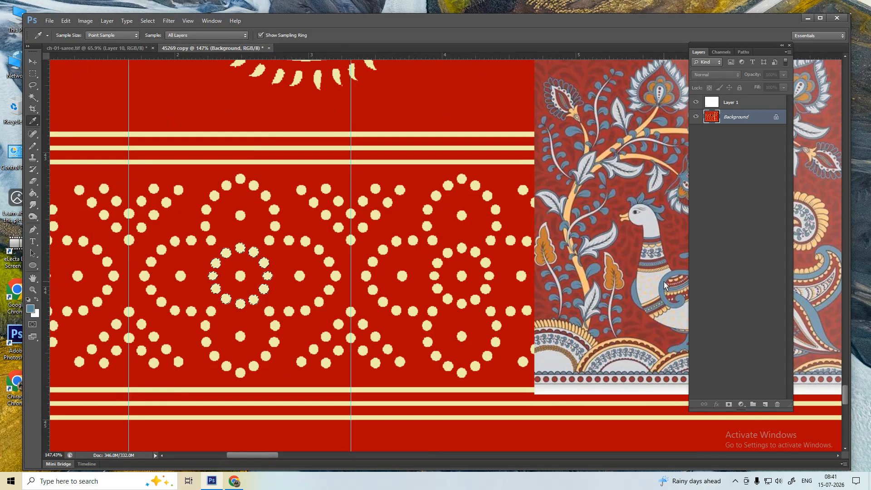
key(alt+BackSpace)
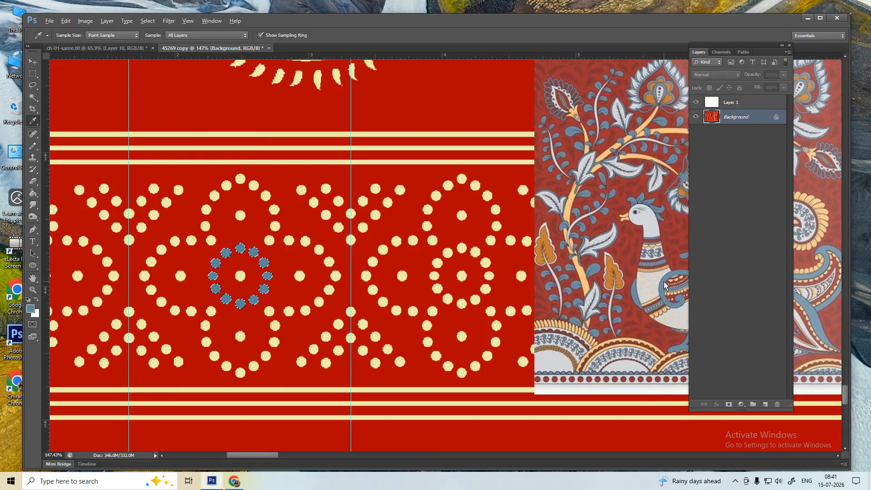
key(ctrl+d)
- Select a single dot beside the blue ring, then clear the selection
key(w)
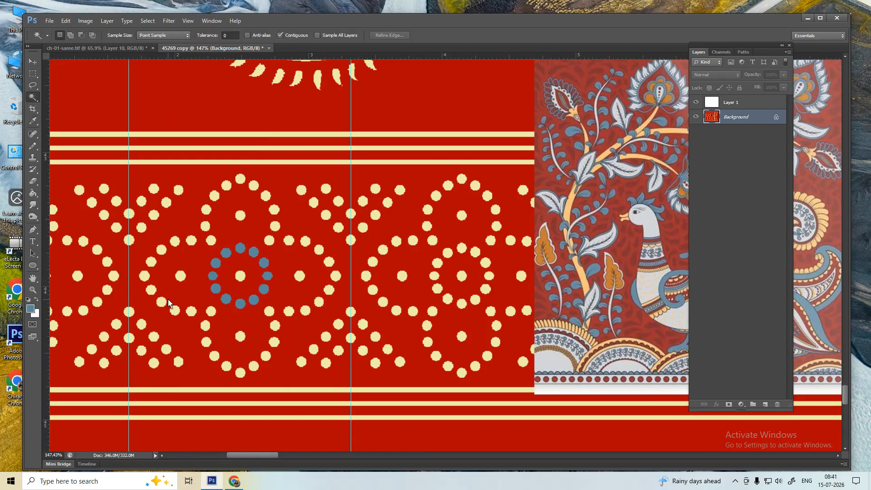
scroll(168, 303, up, 4)
click(203, 260)
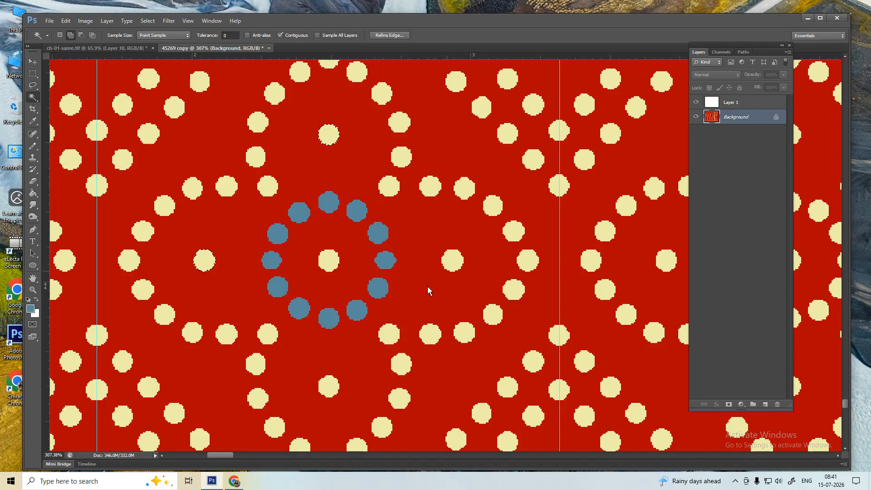
key(ctrl+d)
scroll(352, 313, down, 1)
scroll(352, 316, down, 5)
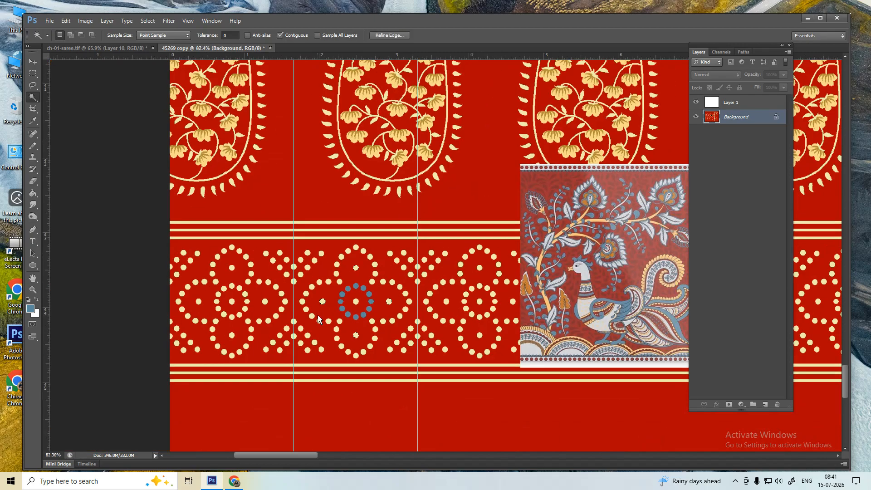
key(i)
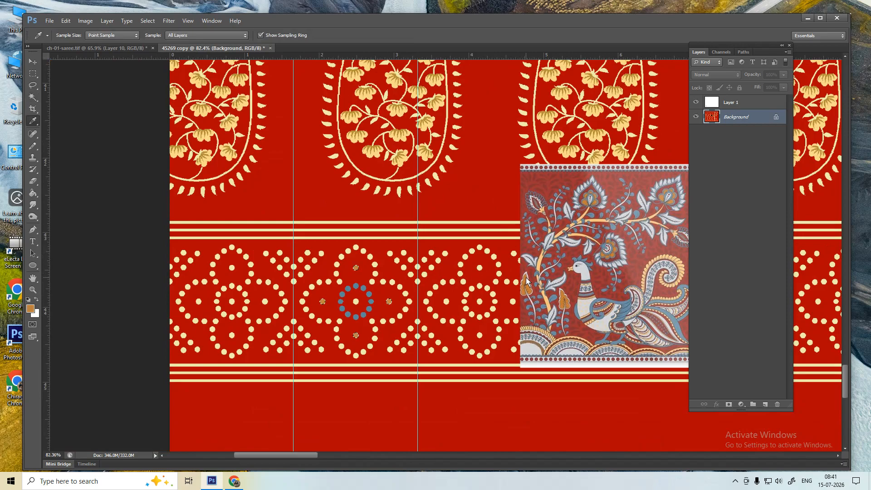
- Select the outline's cream dots from the upper-right arc over the top to the far left
key(w)
scroll(347, 295, up, 5)
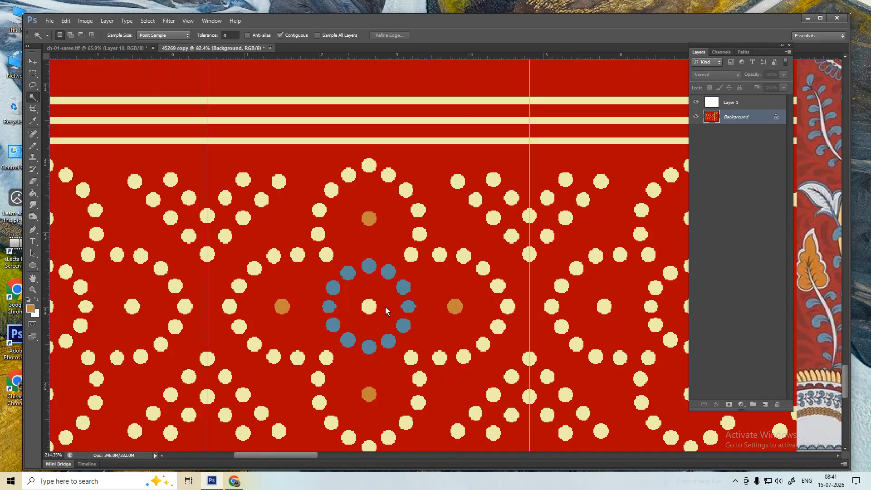
click(413, 252)
shift+click(420, 232)
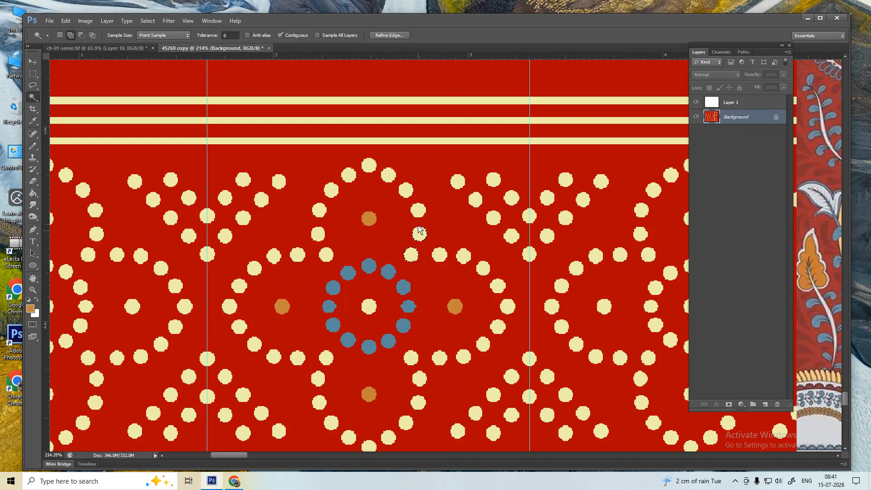
shift+click(416, 208)
shift+click(406, 190)
shift+click(388, 175)
shift+click(369, 165)
click(349, 175)
click(331, 190)
click(321, 210)
click(318, 233)
click(297, 254)
click(274, 255)
click(254, 268)
shift+click(240, 287)
- Switch to Add to selection and add the lower-left and bottom outline dots
click(71, 35)
click(229, 307)
click(239, 326)
click(254, 346)
click(274, 356)
click(297, 357)
click(326, 358)
click(318, 378)
click(321, 405)
click(349, 438)
click(369, 447)
click(408, 420)
- Add the remaining right-side outline dots to complete the outline selection
click(62, 36)
click(70, 35)
click(457, 359)
click(485, 345)
click(509, 307)
click(493, 286)
click(483, 269)
click(463, 256)
key(i)
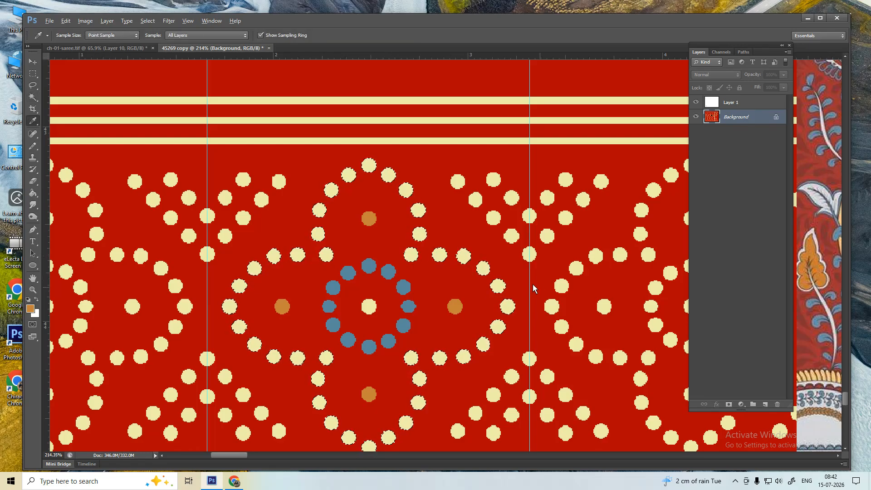
scroll(533, 288, down, 2)
scroll(521, 286, right, 5)
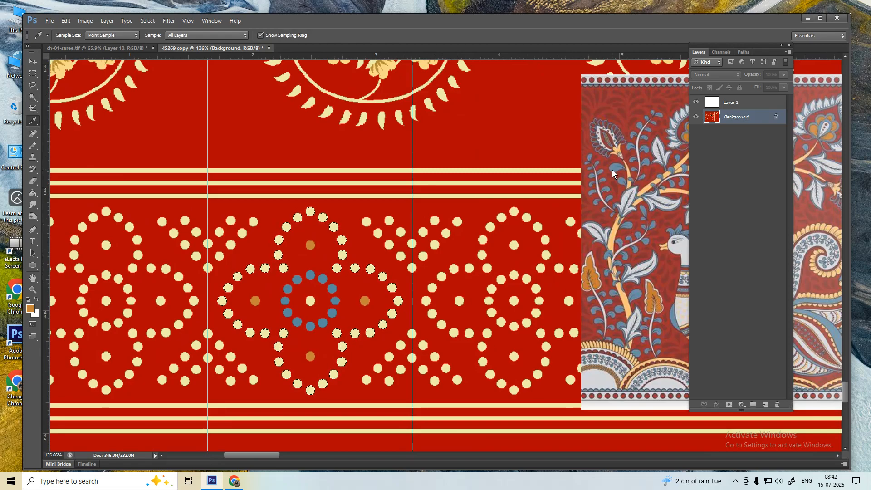
- Fill the selected outline dots with grey-blue sampled from the peacock artwork
click(622, 184)
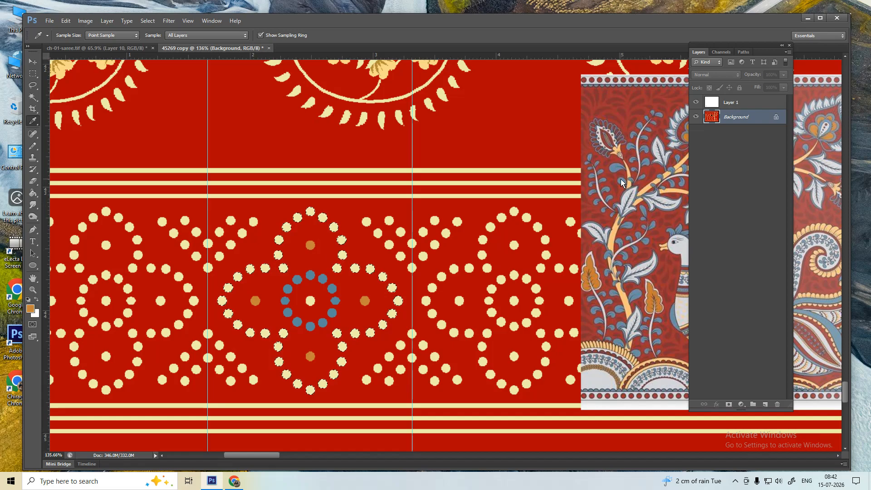
key(alt+BackSpace)
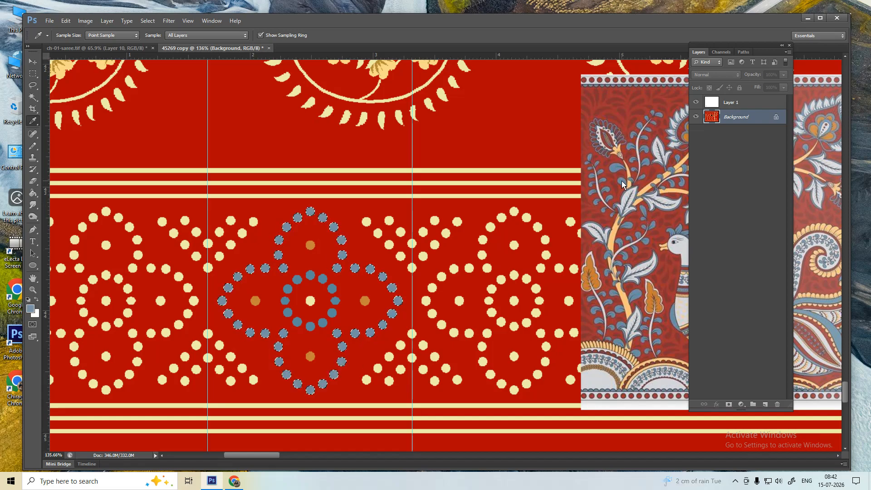
key(ctrl+d)
key(w)
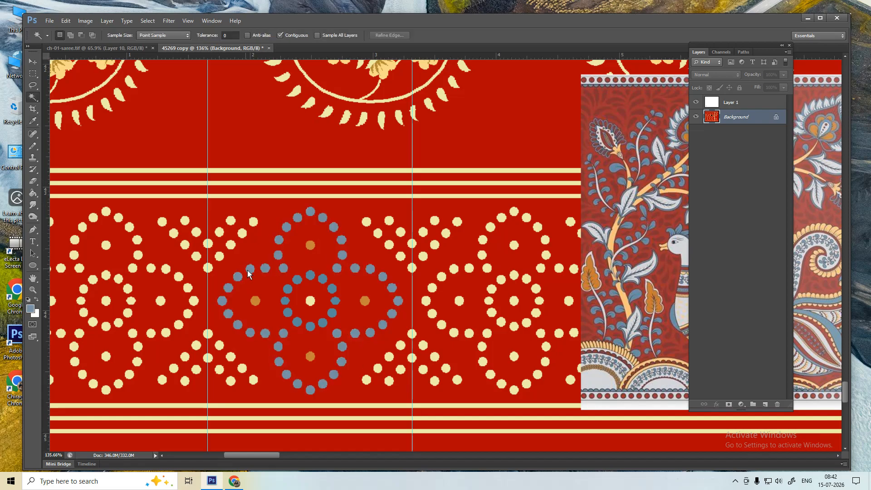
- Select the ten dots of the inner ring around the central flower
click(297, 278)
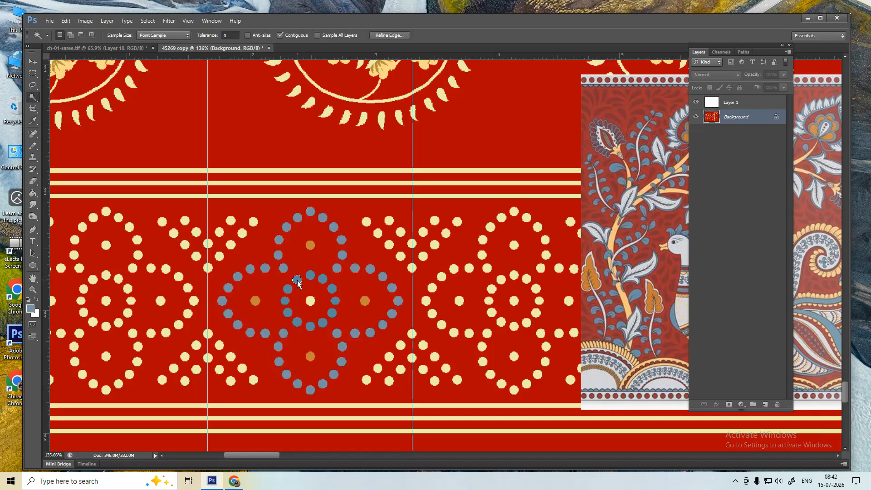
click(332, 288)
click(335, 300)
click(332, 312)
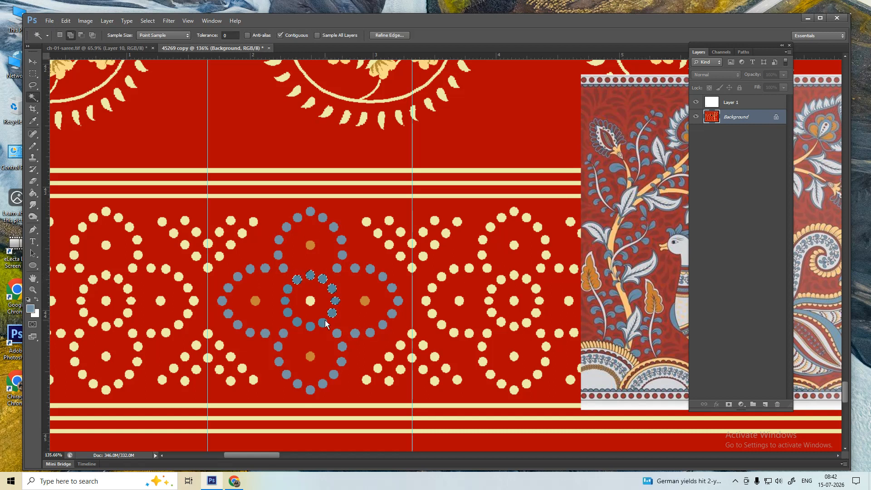
click(323, 322)
click(309, 326)
click(297, 322)
click(288, 313)
click(284, 300)
click(288, 289)
- Fill the inner-ring dots with a light grey sampled from the image
key(i)
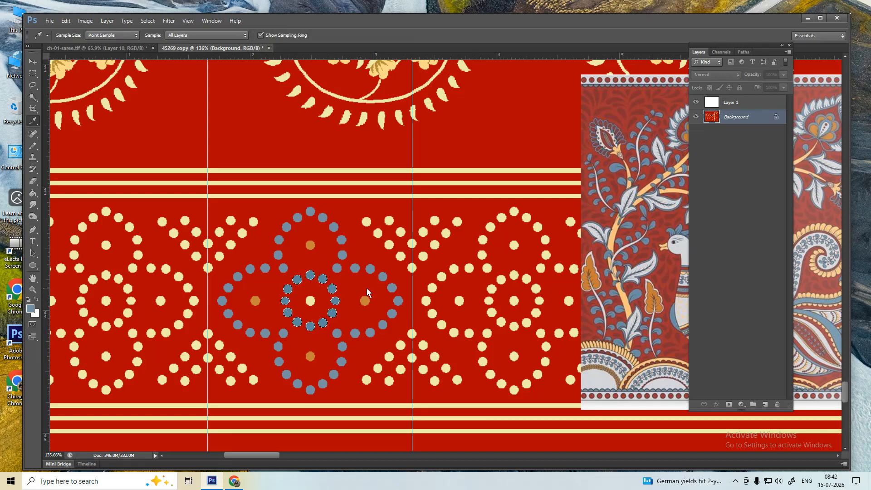
click(528, 281)
click(597, 382)
key(alt+BackSpace)
key(ctrl+d)
key(w)
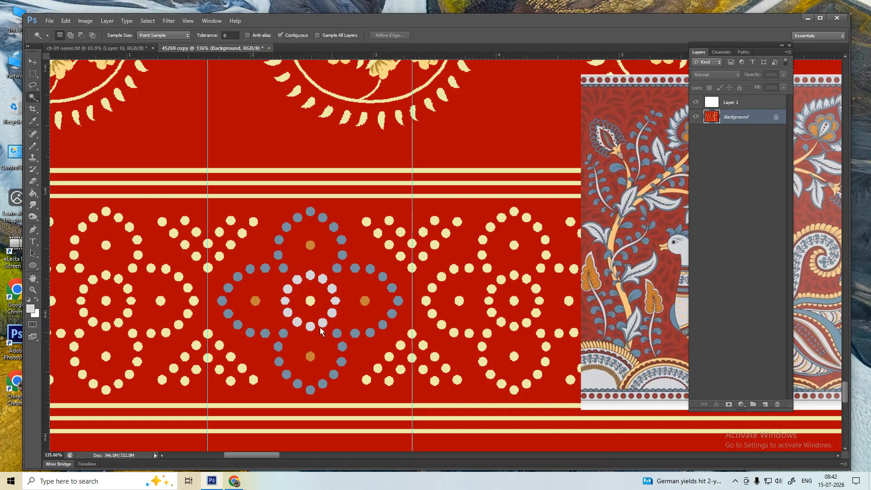
- Fill the flower's cream centre dot with blue-grey
click(310, 302)
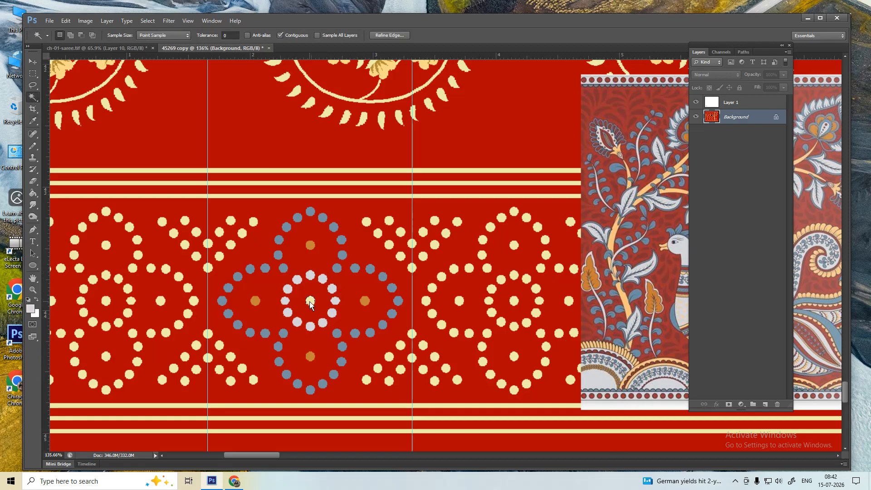
key(i)
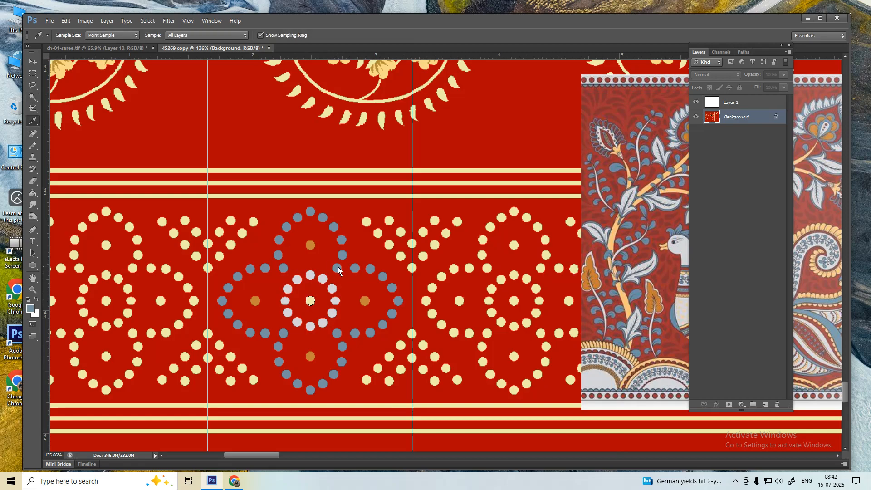
key(alt+BackSpace)
key(ctrl+d)
- Recolour the thin cream stripe above the band and the bottom cream stripe light lavender
key(w)
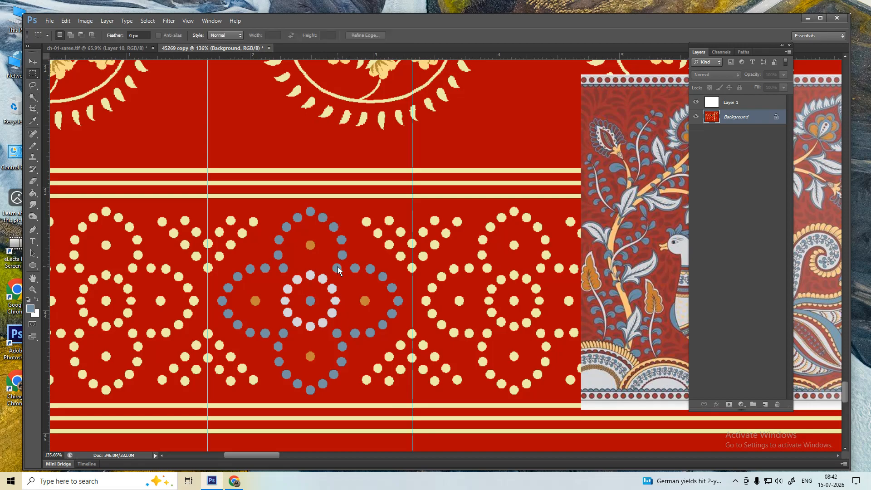
click(242, 196)
key(i)
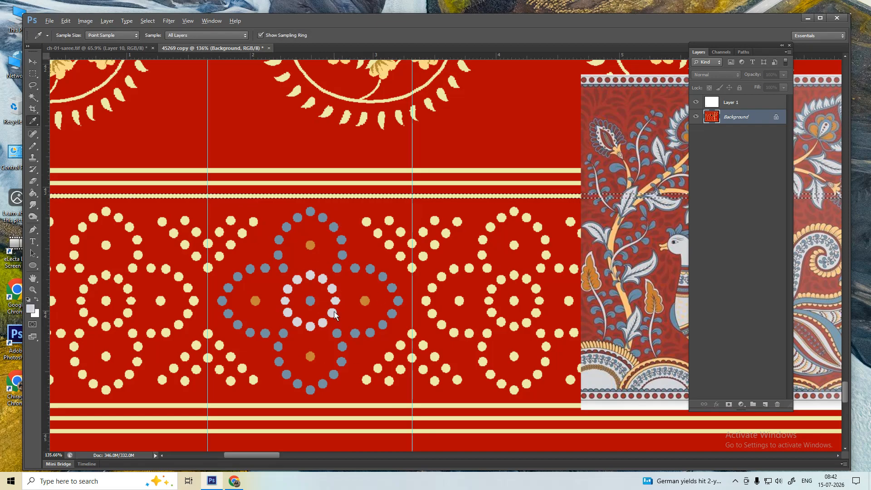
key(alt+BackSpace)
key(ctrl+d)
key(w)
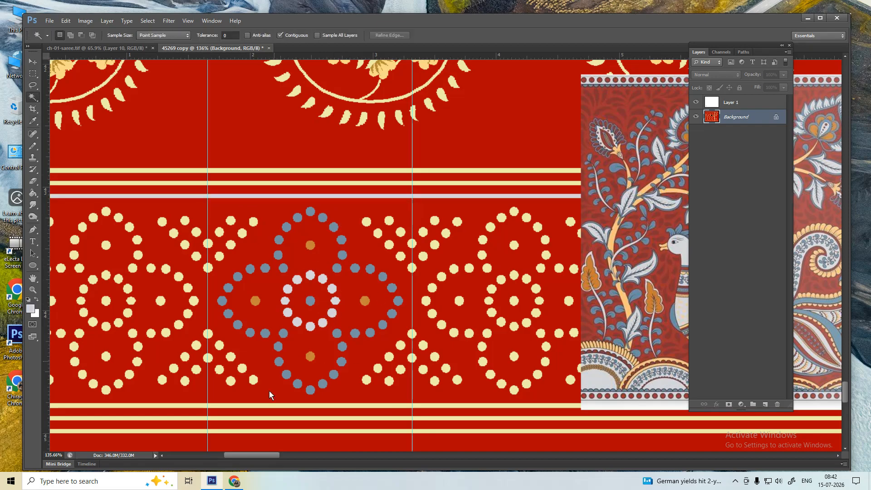
click(271, 432)
key(alt+BackSpace)
key(ctrl+d)
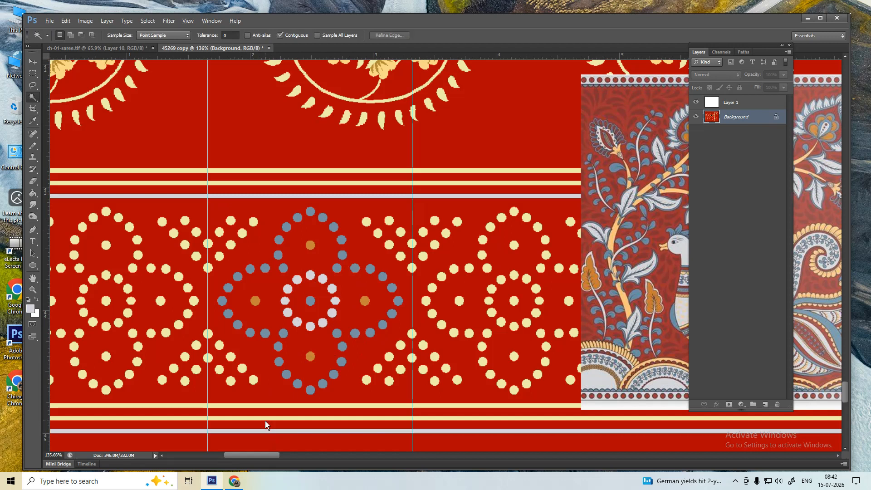
- Fill the next pair of cream stripes above and below the band with orange from the peacock artwork
click(266, 417)
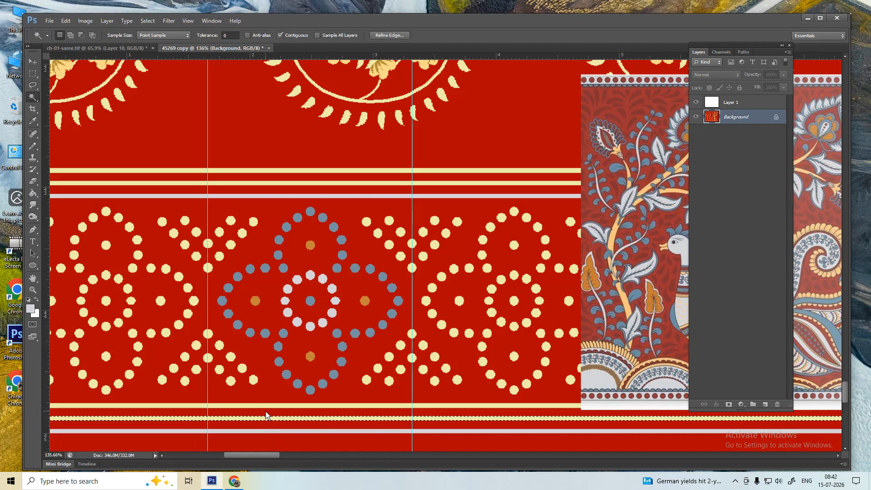
shift+click(284, 183)
key(i)
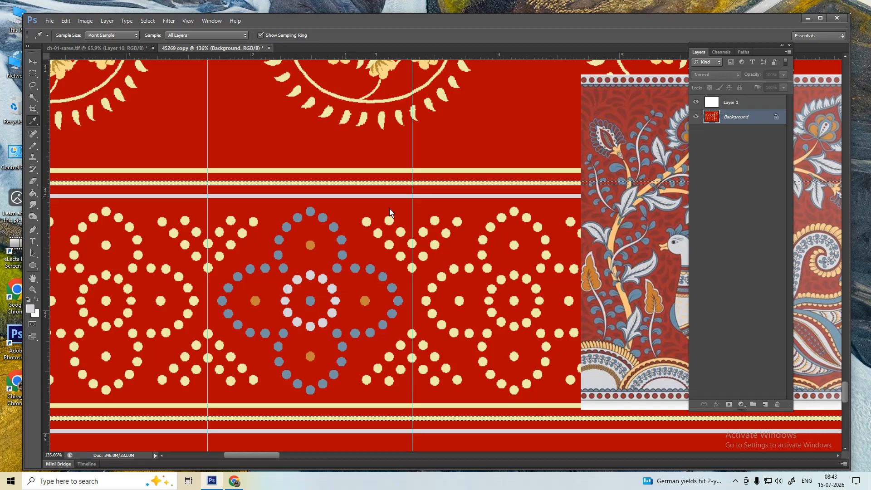
click(588, 262)
key(alt+BackSpace)
key(ctrl+d)
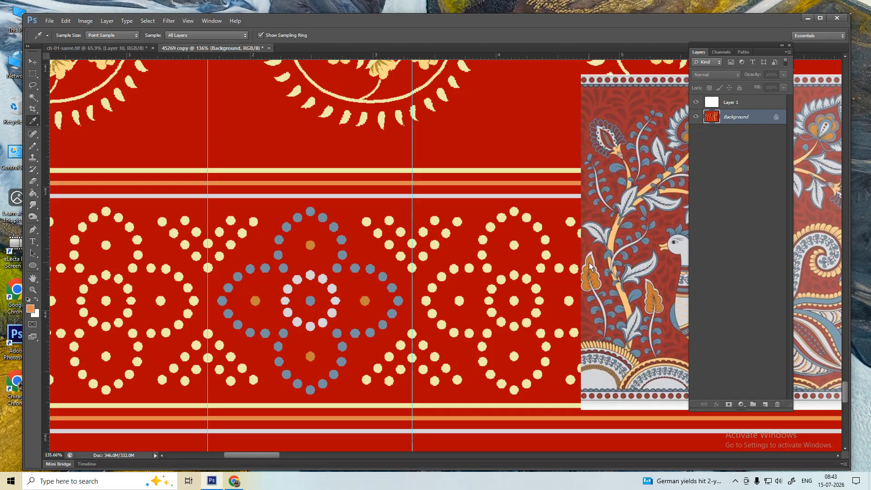
- Recolour the remaining pair of cream stripes in pale lavender sampled from the inner dots
key(w)
click(304, 407)
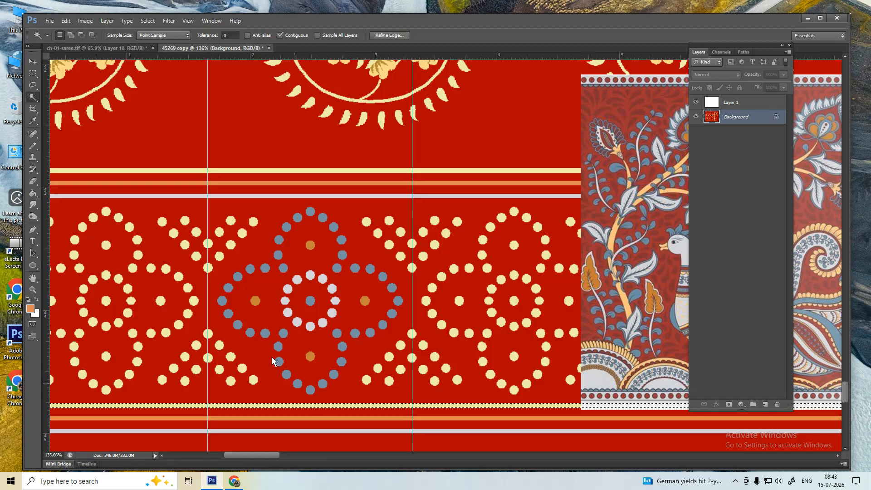
click(274, 172)
key(i)
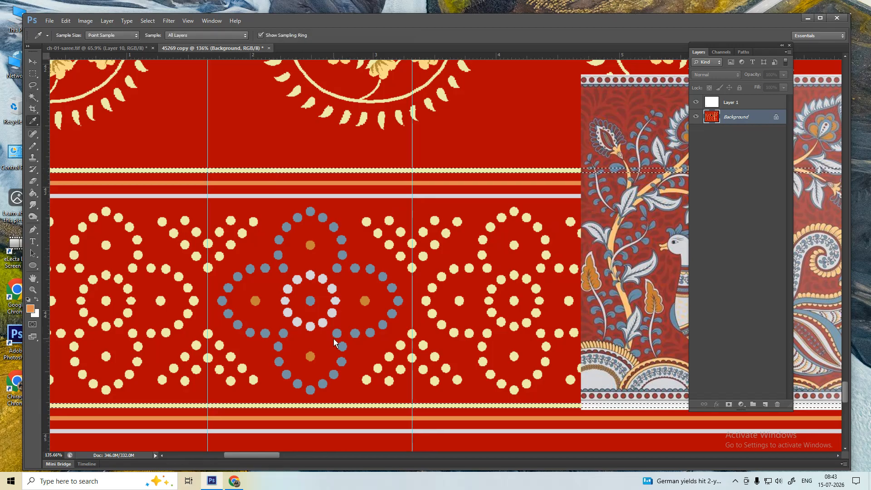
click(321, 280)
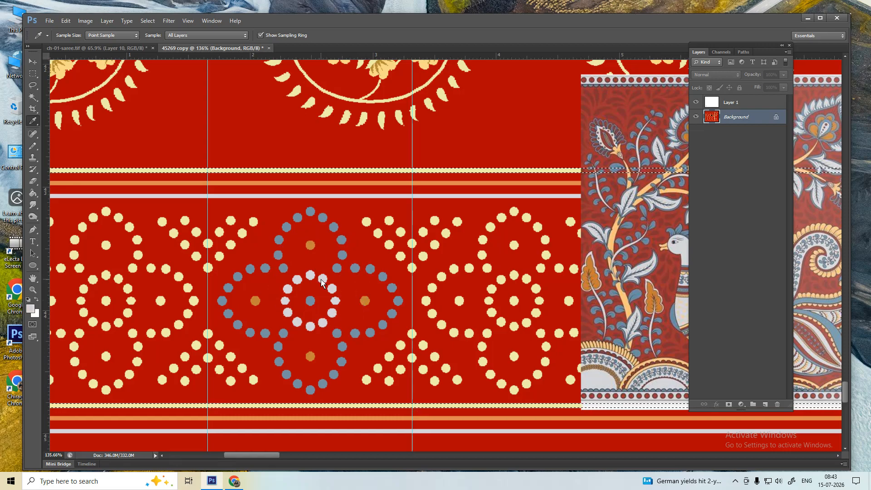
key(ctrl+d)
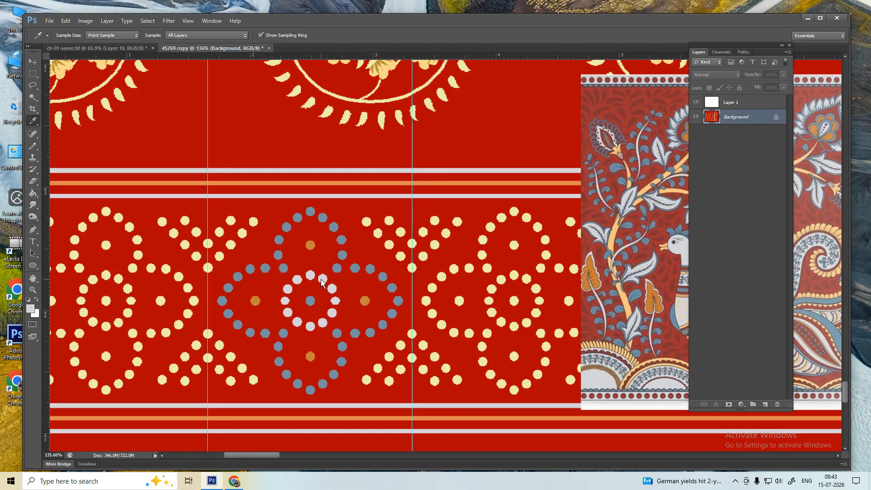
key(w)
click(219, 256)
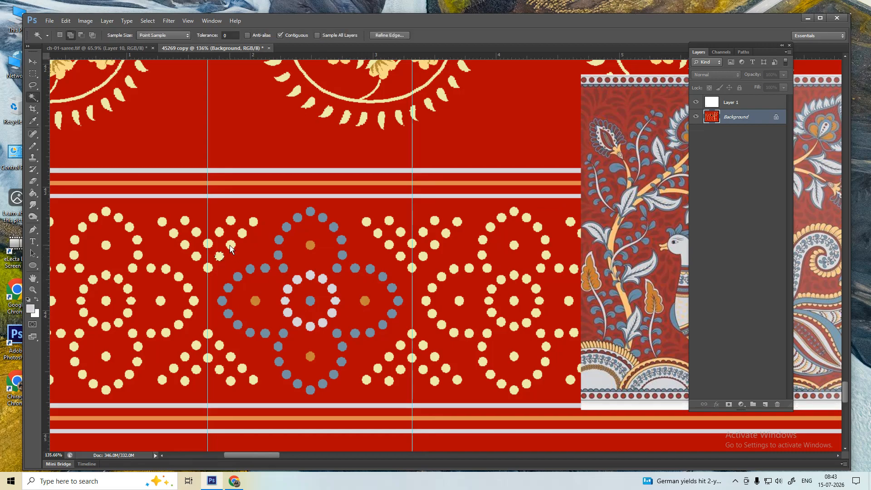
- Select the cream dot cluster left of the flower and fill it with the flower's orange
click(253, 222)
click(231, 221)
click(220, 232)
click(208, 245)
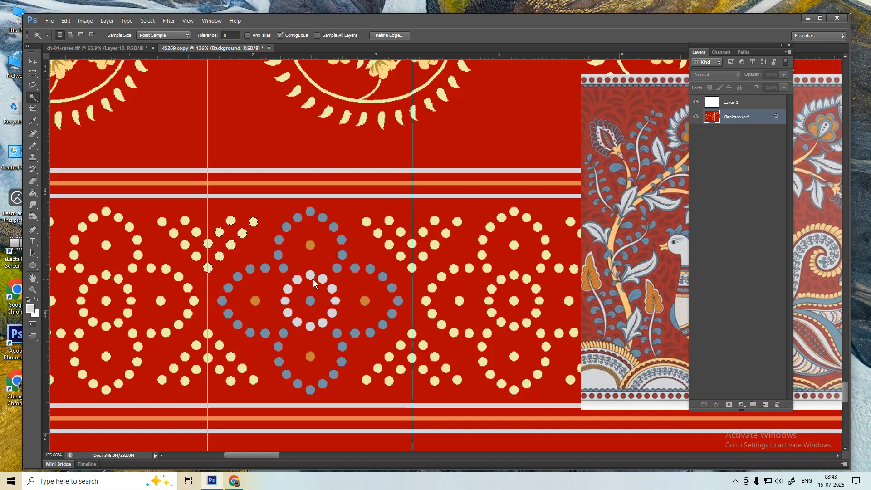
key(i)
click(365, 301)
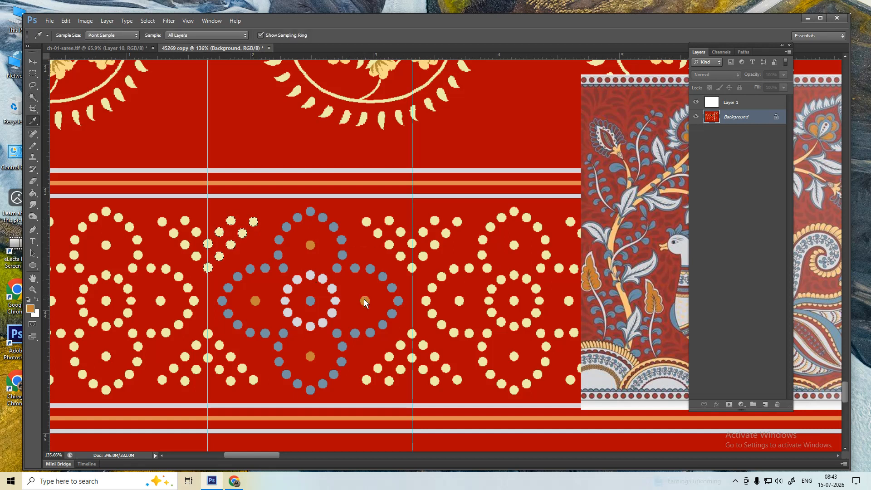
key(alt+BackSpace)
key(ctrl+d)
- Select the cream dots in the lower-left and lower-right clusters
key(w)
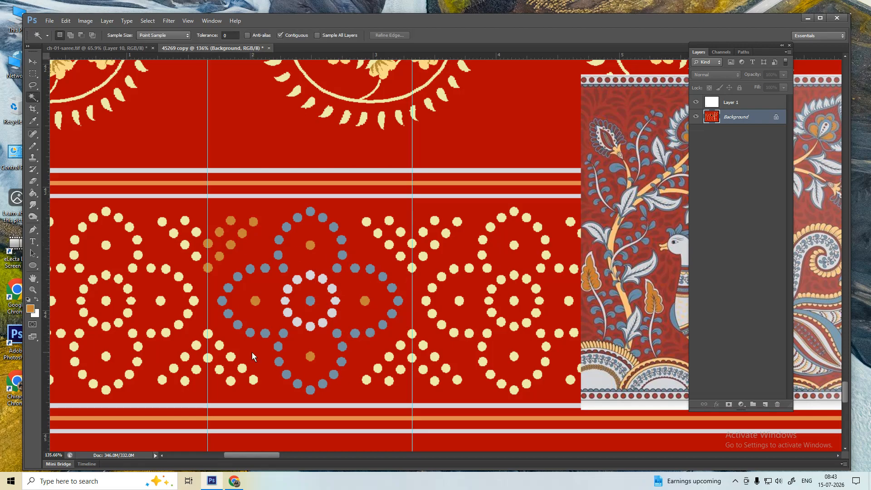
shift+click(208, 334)
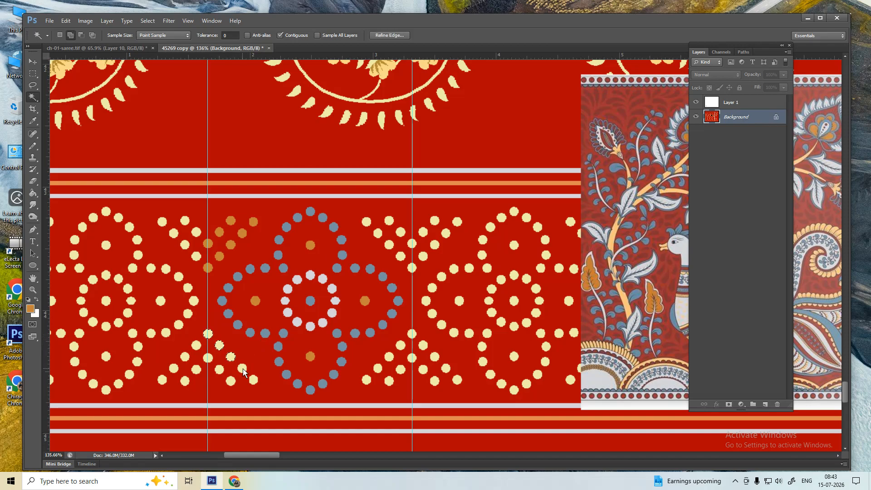
shift+click(231, 381)
shift+click(219, 370)
shift+click(208, 358)
shift+click(366, 379)
shift+click(378, 368)
shift+click(388, 357)
shift+click(400, 345)
shift+click(412, 334)
shift+click(401, 368)
shift+click(389, 380)
- Add the upper-right cluster's dots and fill all selected dots with orange
shift+click(412, 268)
shift+click(401, 257)
shift+click(411, 244)
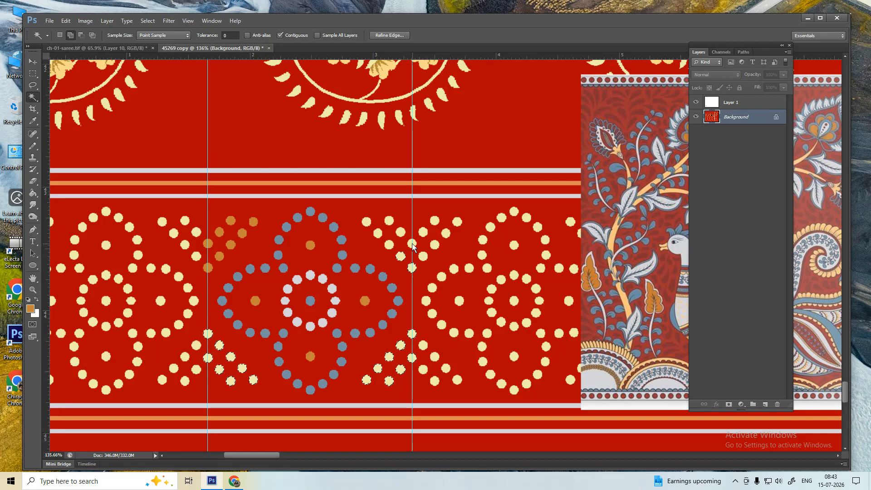
shift+click(401, 232)
shift+click(390, 220)
shift+click(367, 223)
key(i)
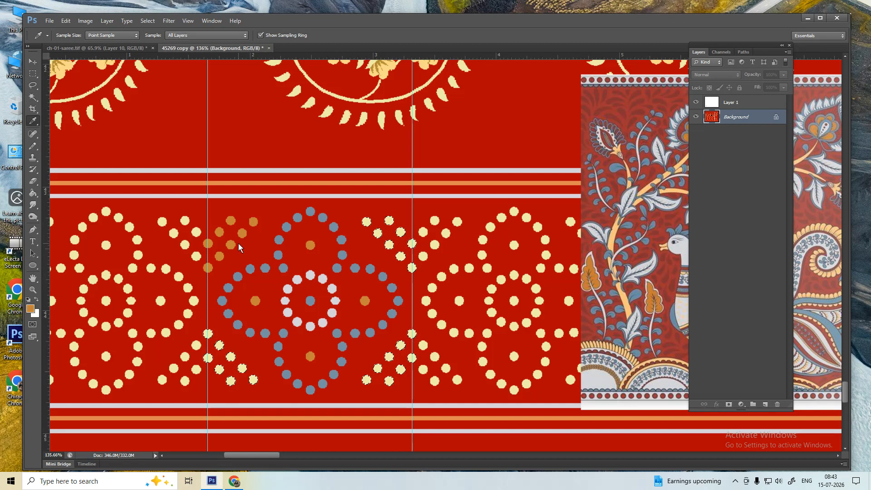
key(alt+BackSpace)
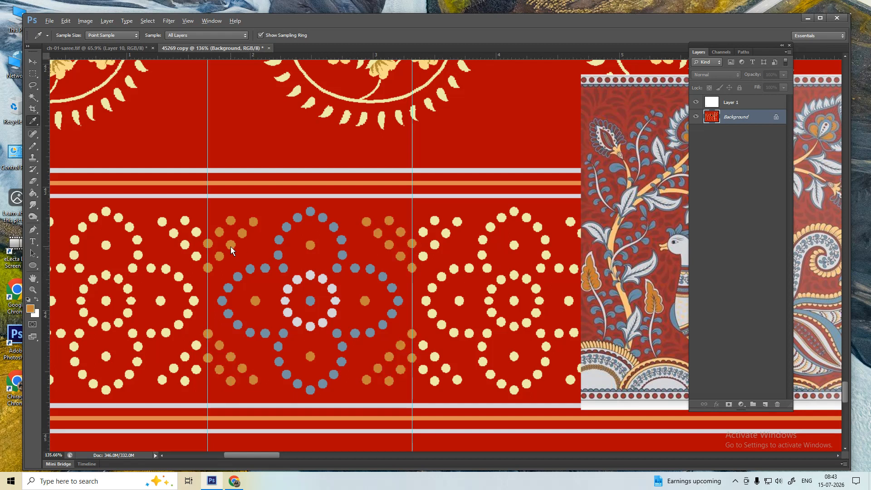
key(ctrl+1)
- Draw a rectangular selection around the central flower tile between the guides
key(m)
drag(240, 185, 389, 398)
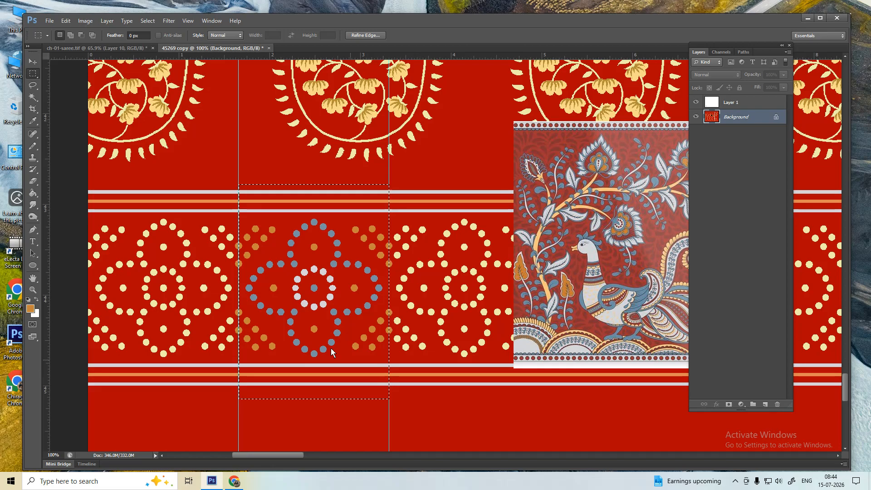
drag(239, 173, 389, 409)
key(w)
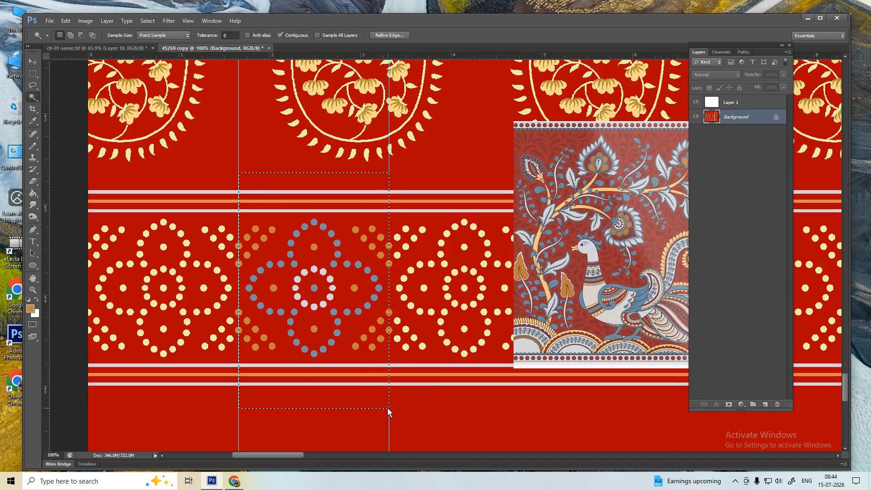
key(alt)
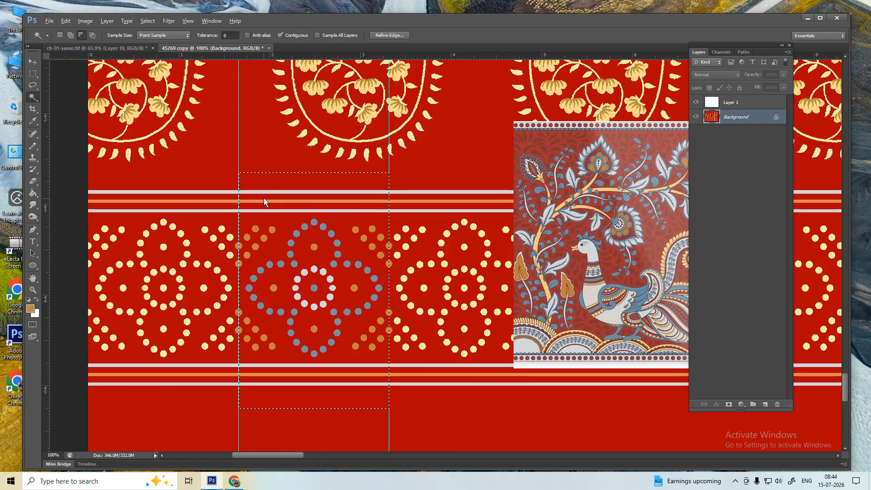
key(alt)
key(alt)
alt+click(267, 186)
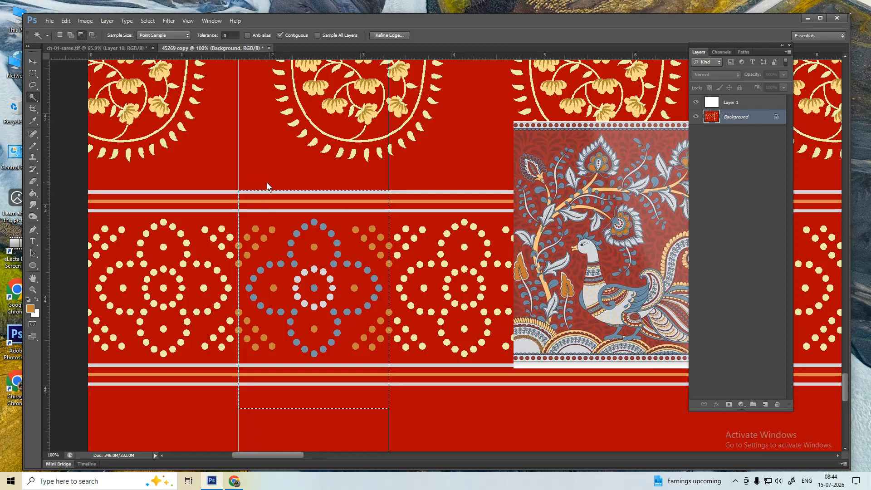
key(ctrl+z)
- Redraw and adjust the marquee so it spans the motif tile between the guides
key(m)
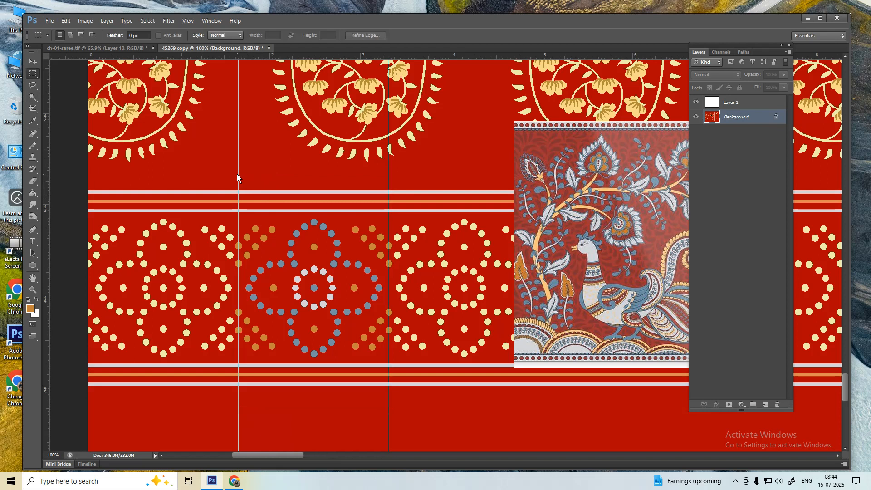
drag(239, 168, 391, 396)
key(alt+s)
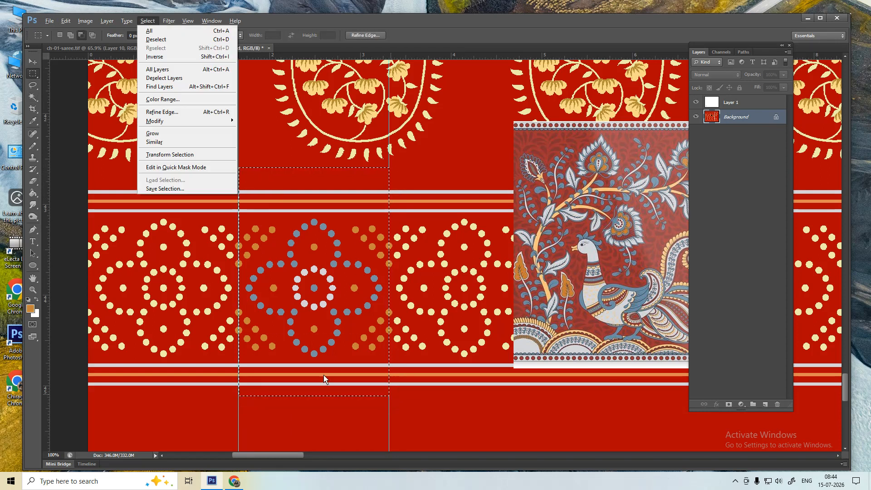
key(t)
drag(310, 392, 314, 383)
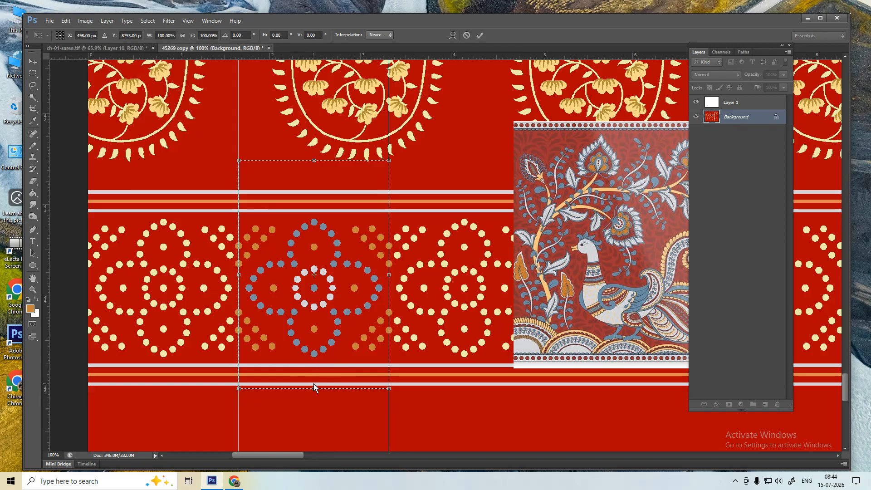
key(Return)
key(ctrl+d)
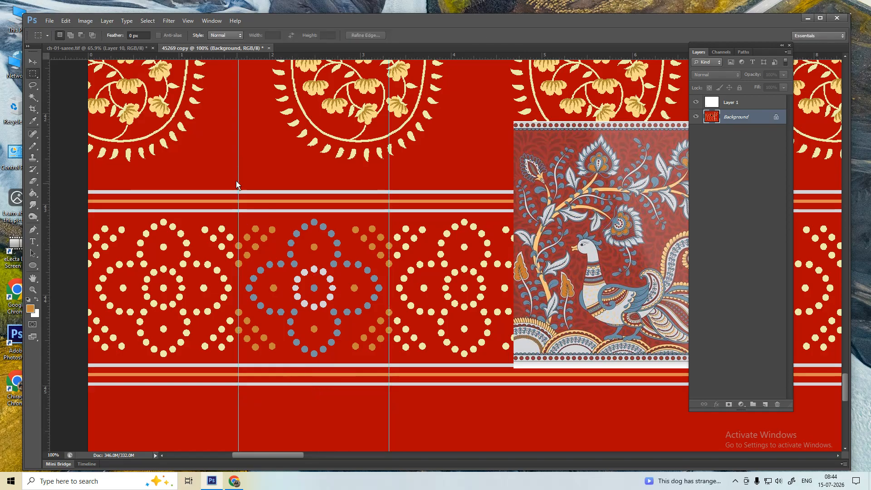
drag(239, 173, 391, 409)
- Subtract the red above the top stripe and below the bottom stripe from the selection
key(w)
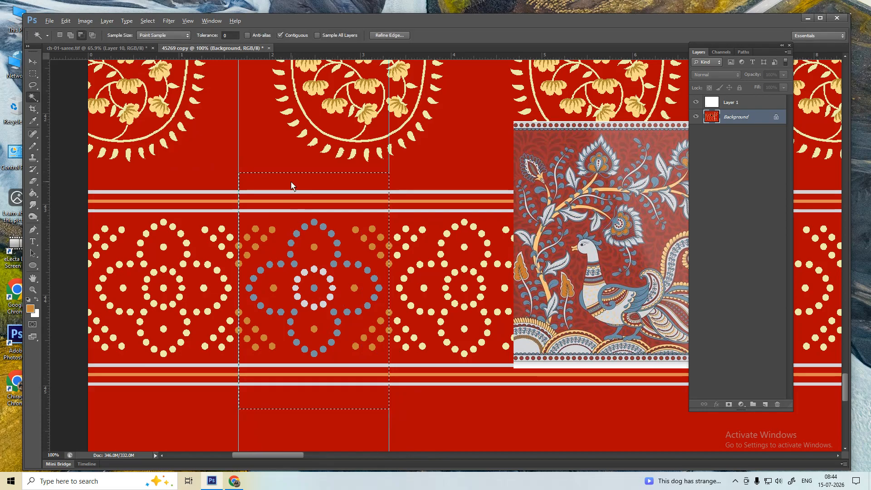
alt+click(291, 185)
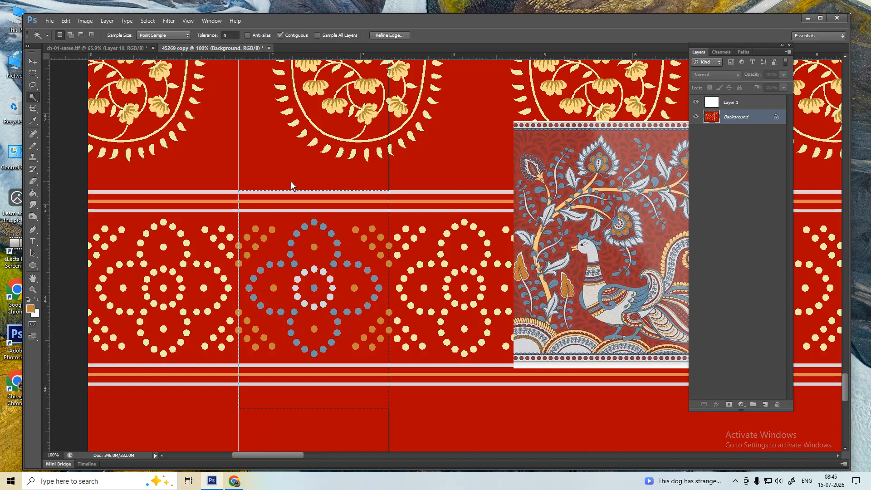
key(p)
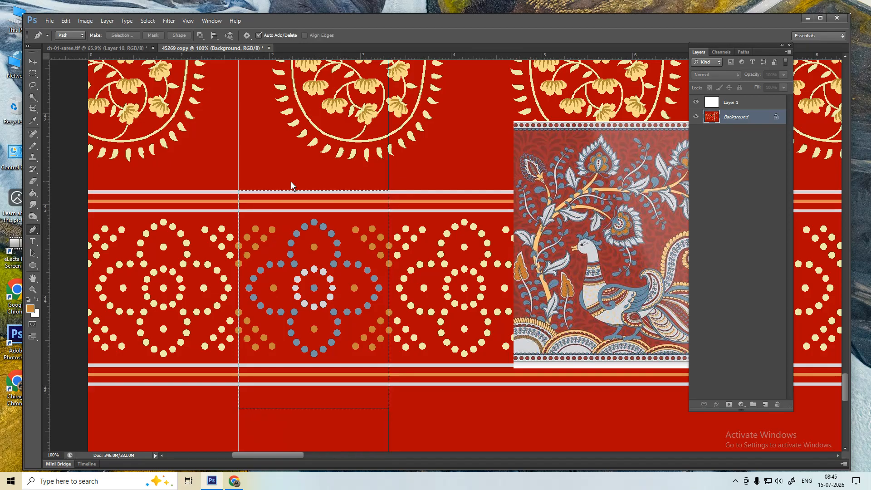
key(w)
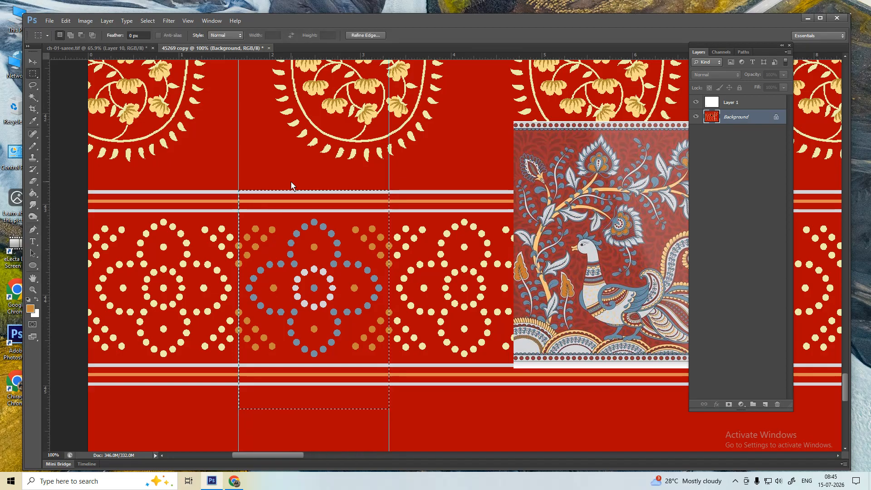
key(alt)
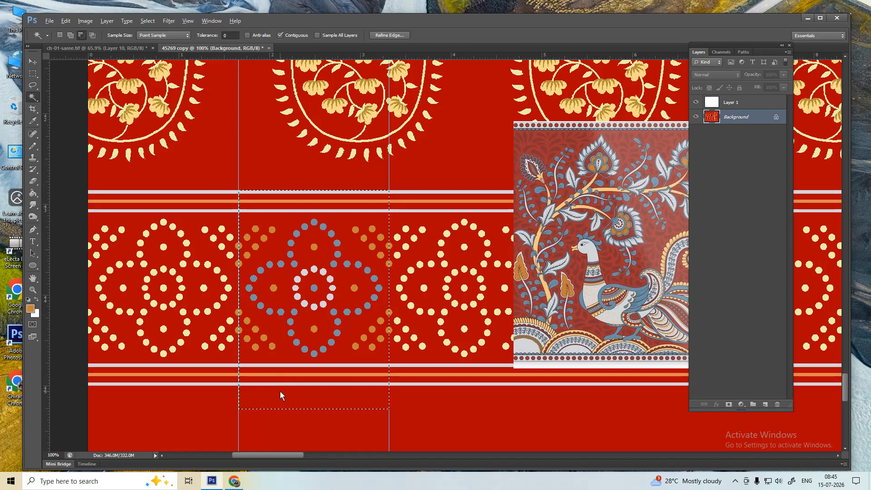
alt+click(280, 390)
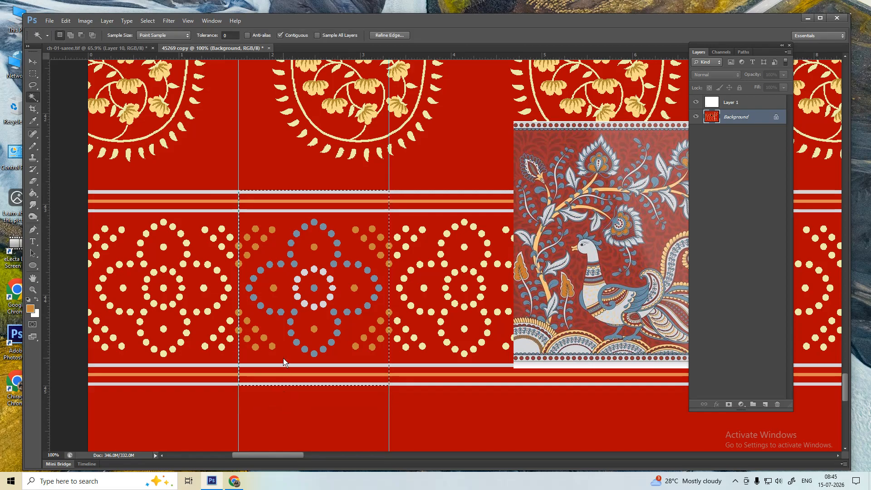
- Copy the selected motif onto a new layer and move it to the canvas's left edge
key(m)
drag(277, 327, 295, 338)
key(ctrl+j)
key(ctrl+t)
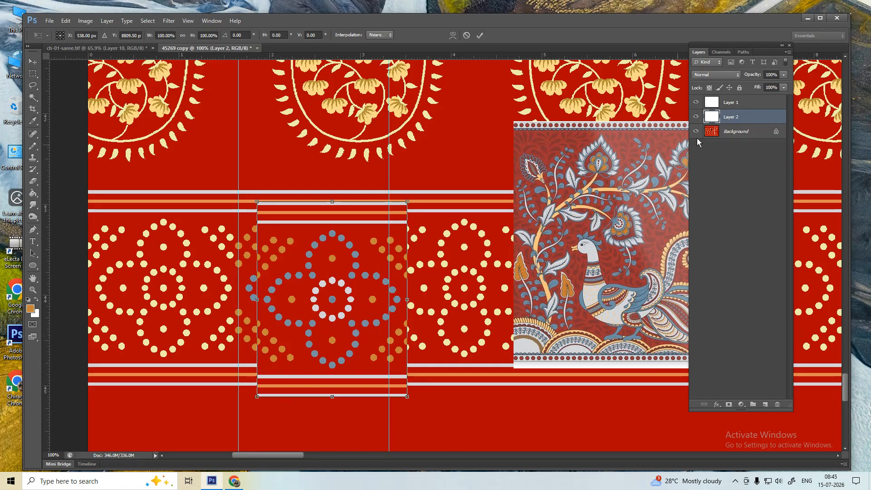
click(695, 132)
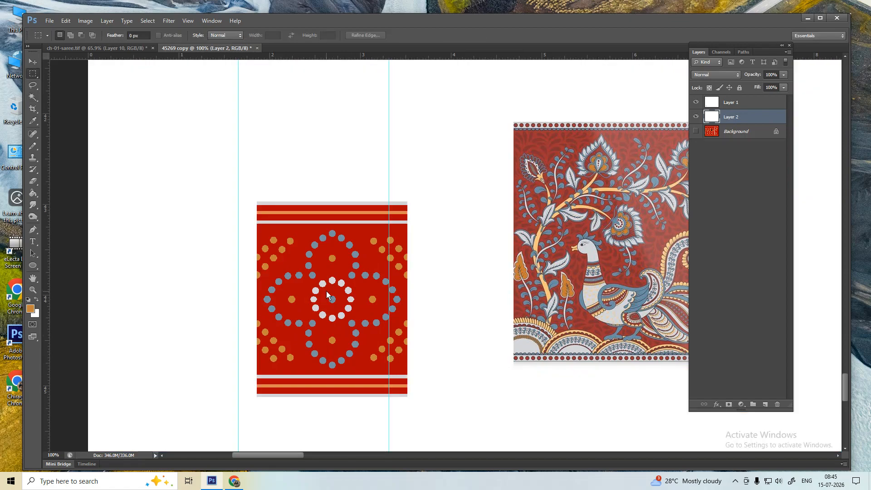
drag(333, 295, 162, 289)
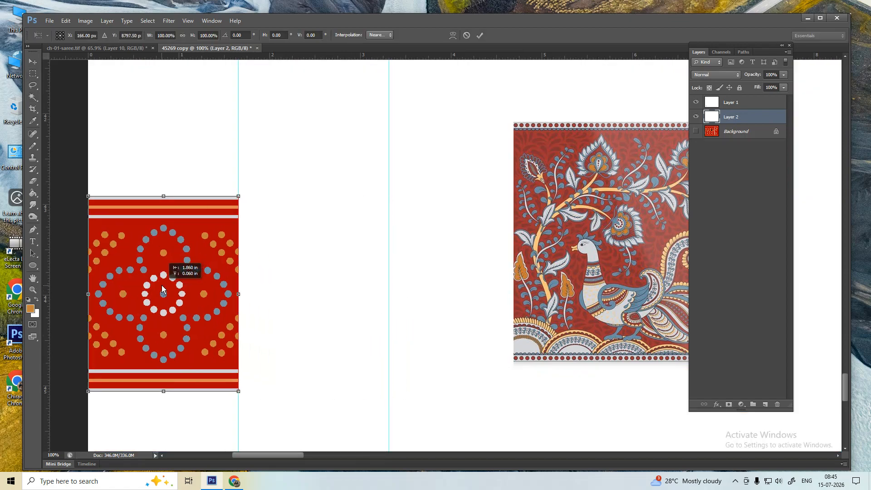
key(Return)
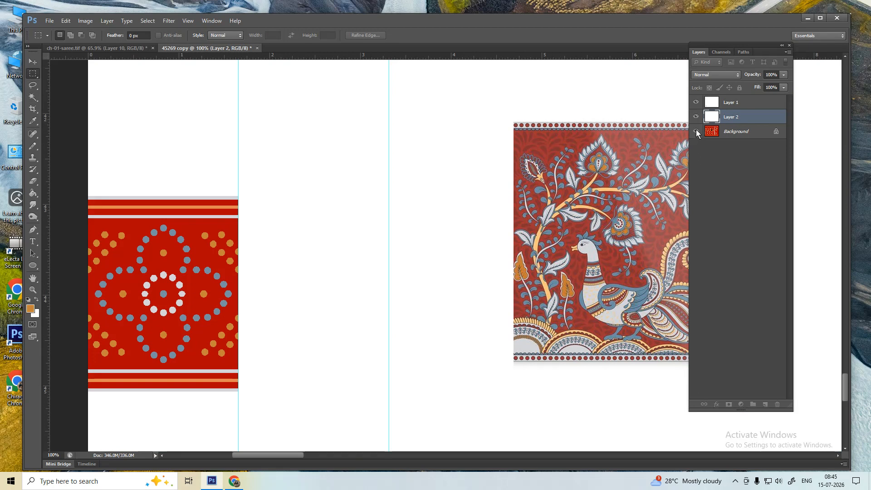
- Line the motif tile up exactly with the saree's border stripes
click(695, 131)
key(ctrl+t)
drag(210, 270, 209, 264)
key(Down)
key(Up)
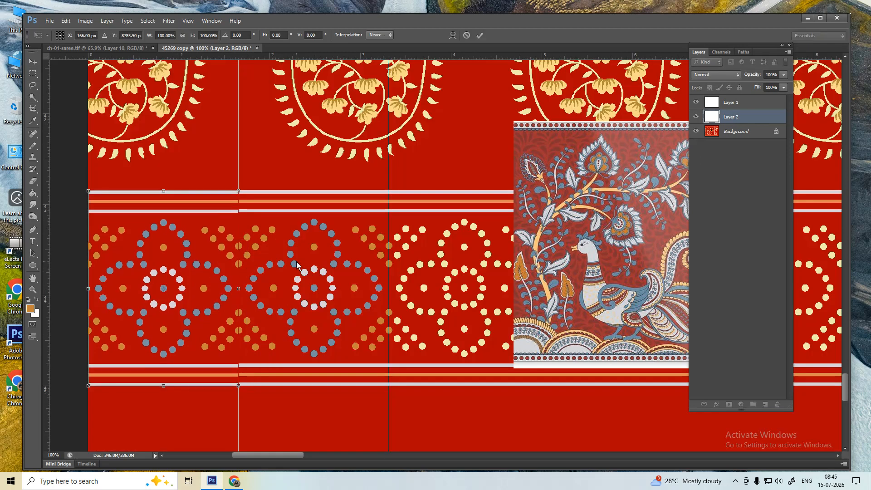
key(Down)
key(Return)
- Hide the saree and peacock layers and select the isolated motif tile
click(696, 131)
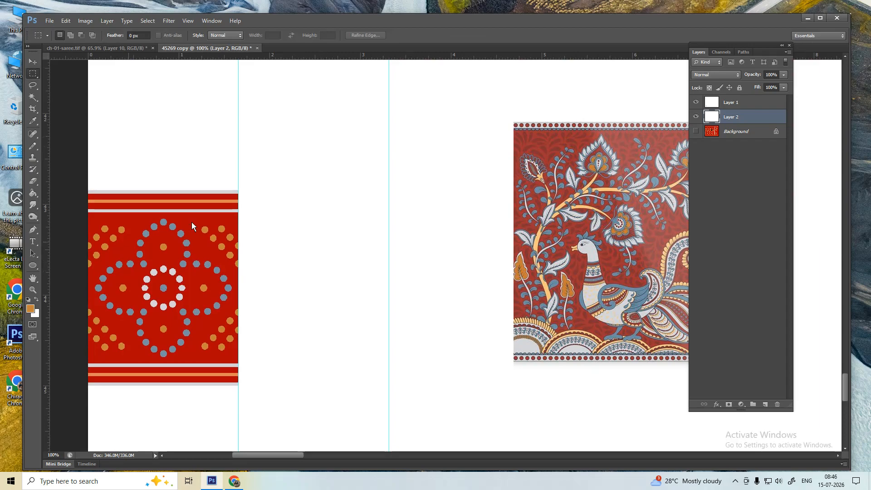
click(696, 102)
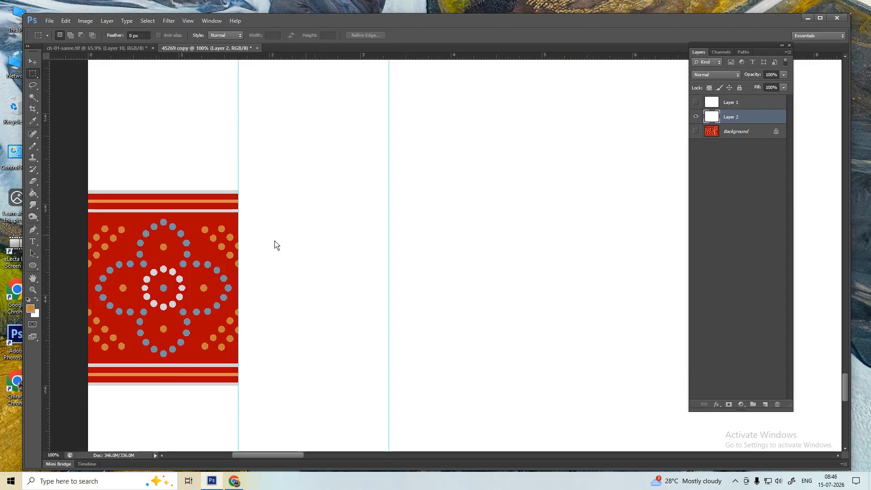
scroll(212, 207, up, 3)
scroll(272, 221, down, 5)
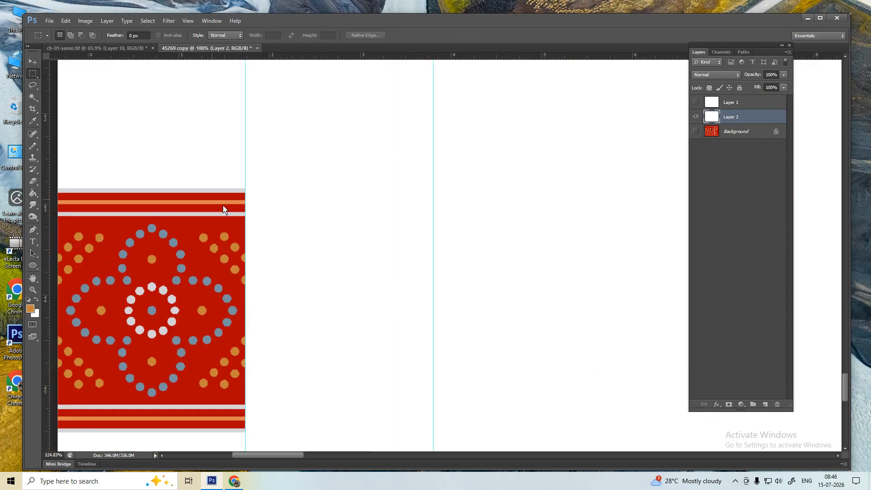
drag(234, 186, 36, 388)
drag(488, 282, 415, 290)
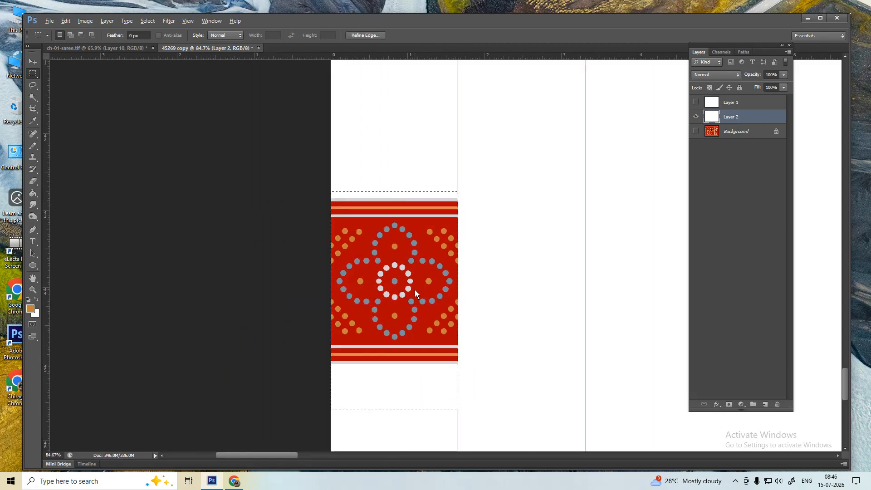
- Place a horizontally flipped copy of the tile right beside the original
key(ctrl+t)
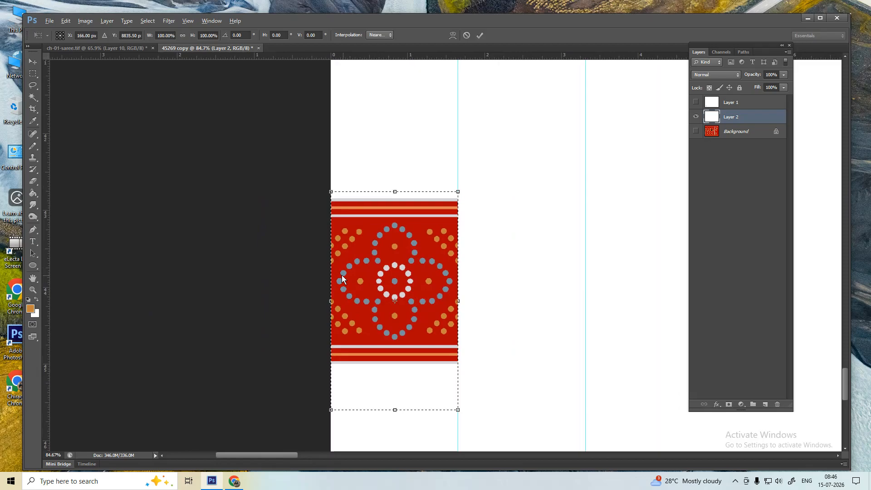
drag(341, 275, 483, 281)
drag(459, 392, 460, 286)
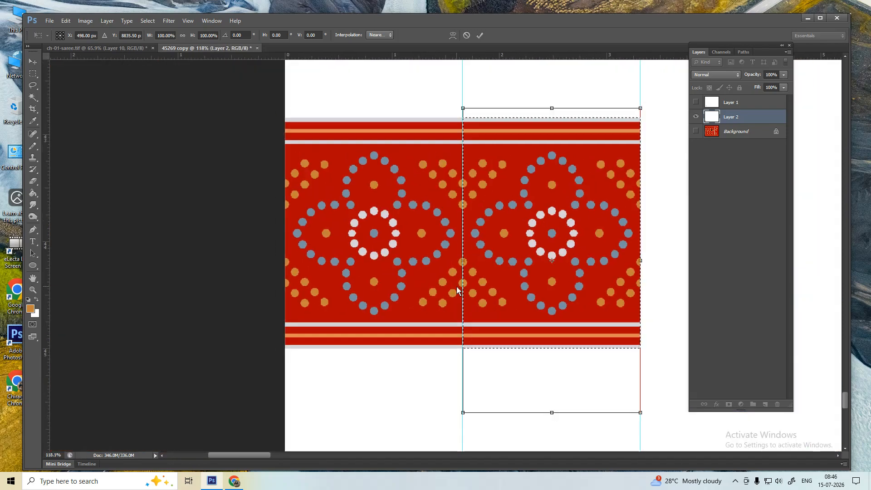
drag(463, 192, 481, 178)
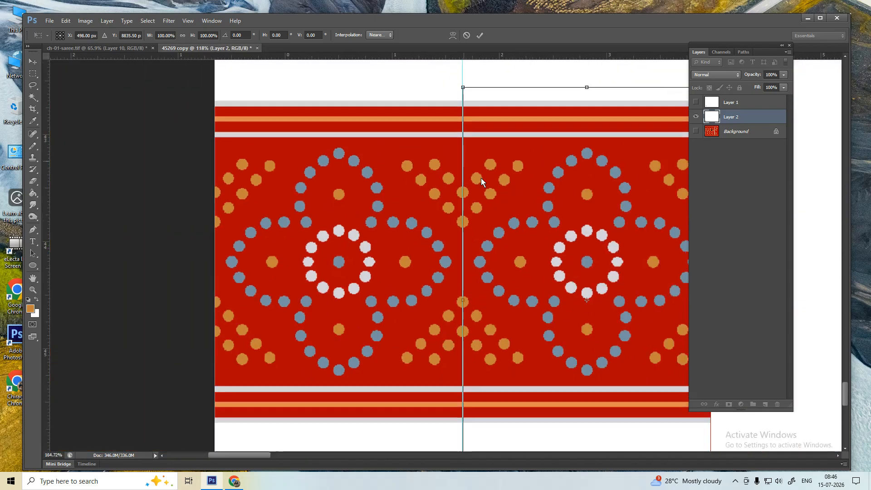
right_click(480, 178)
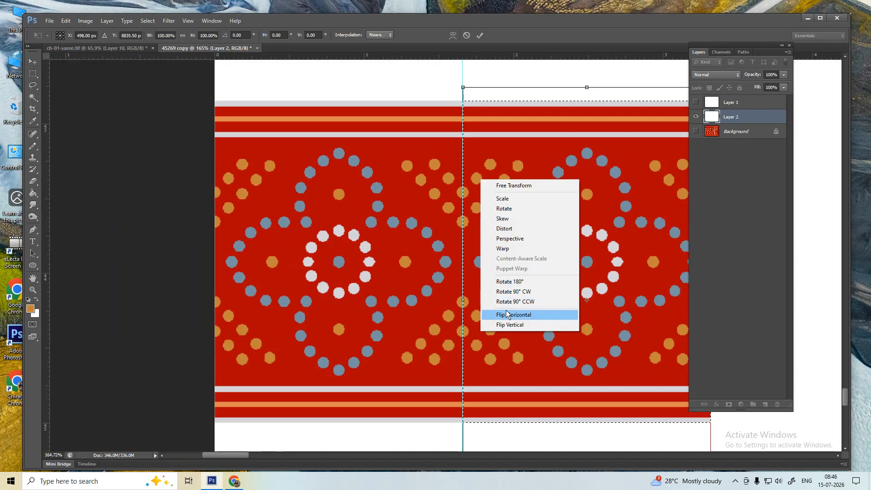
click(382, 178)
key(Return)
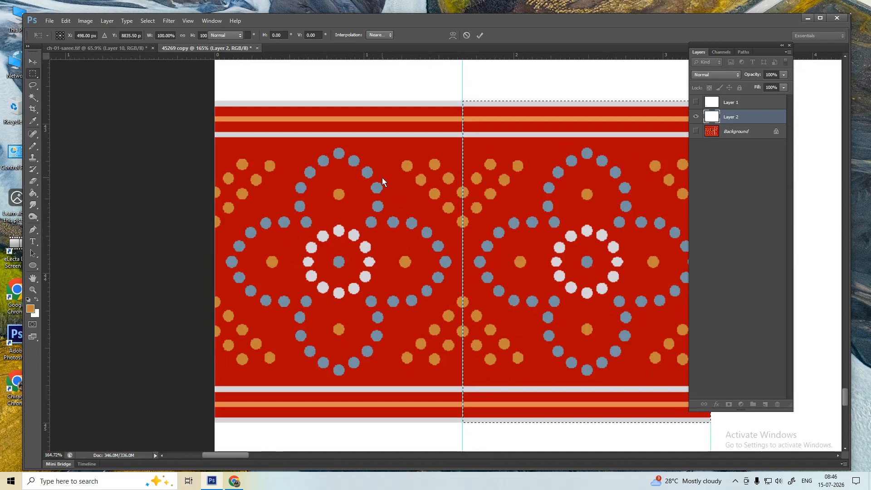
- Repeat the transform to add a third tile and show the saree background underneath
key(ctrl+1)
key(ctrl+shift+alt+t)
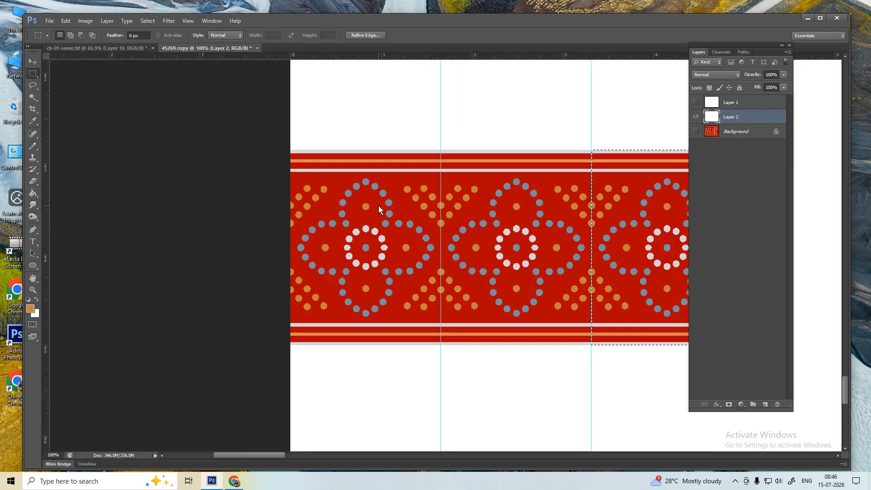
key(ctrl+minus)
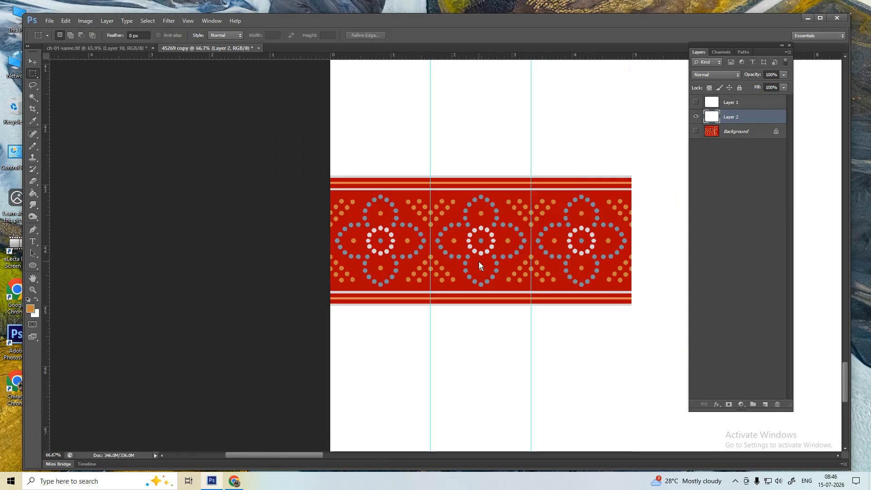
click(698, 131)
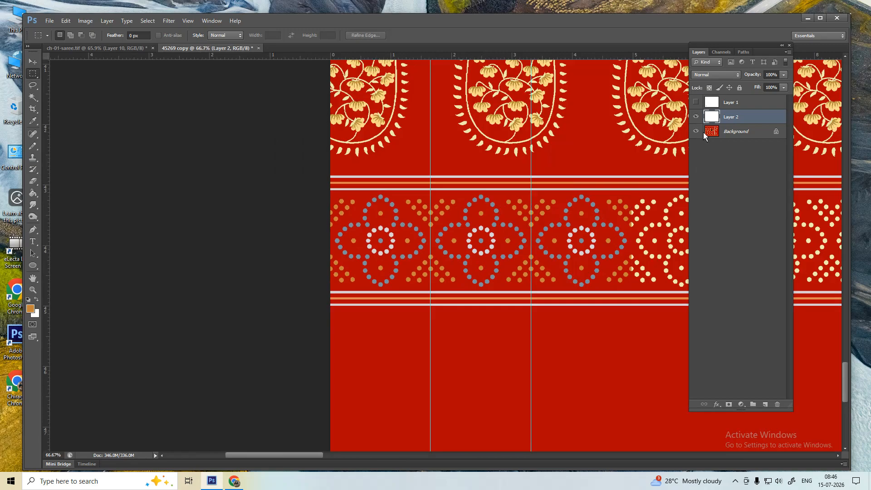
click(720, 134)
- On the motif layer with the saree hidden, Magic Wand a blue-grey dot and select all similar dots
click(710, 122)
click(696, 131)
key(w)
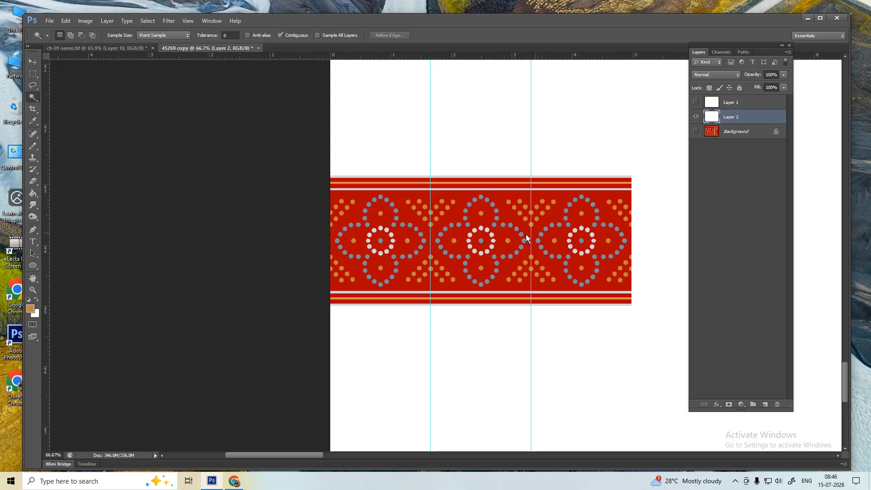
key(ctrl+plus)
key(ctrl+plus)
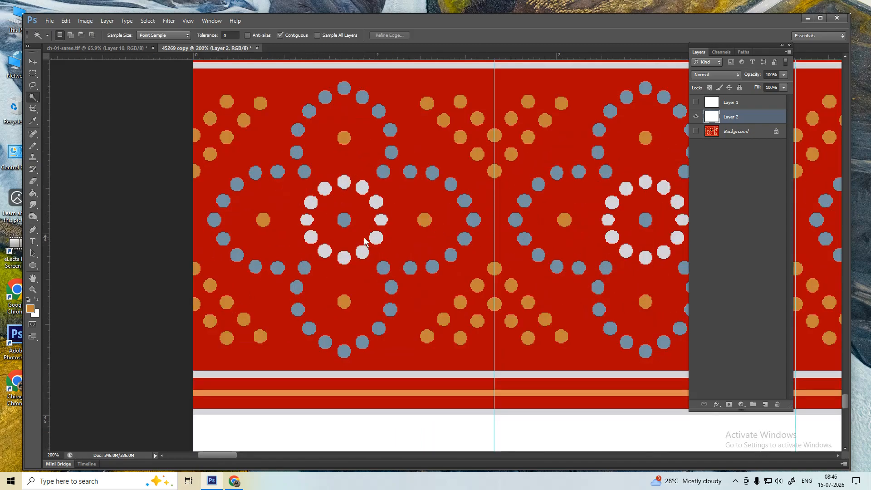
click(384, 172)
right_click(384, 172)
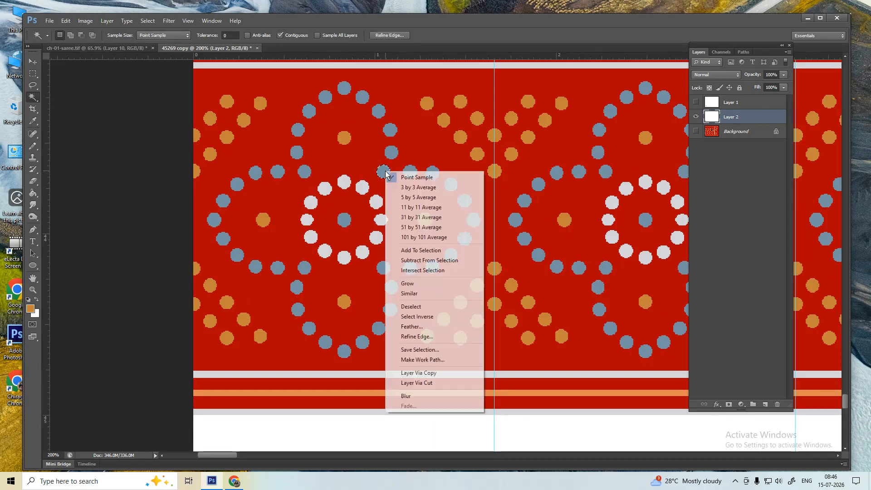
click(408, 293)
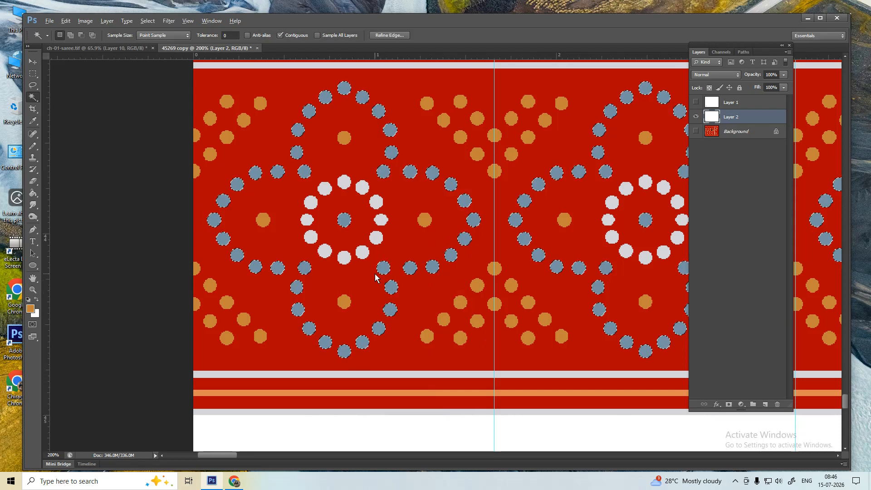
key(ctrl+minus)
key(ctrl+minus)
key(m)
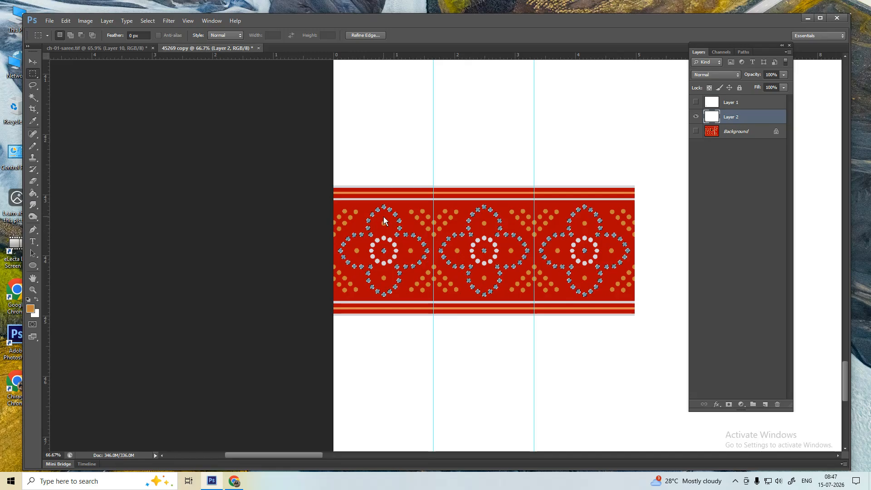
- Try lasso-subtracting the middle and right motifs, then reselect all similar blue-grey dots
drag(334, 163, 434, 324)
key(l)
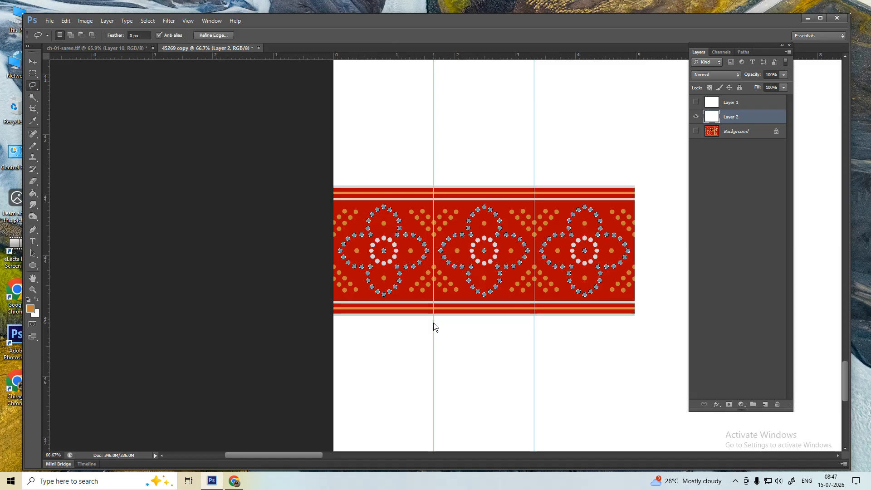
key(alt)
mouse_move(446, 182)
mouse_down()
mouse_move(492, 169)
mouse_move(660, 245)
mouse_move(585, 352)
mouse_move(442, 327)
mouse_move(436, 257)
mouse_up()
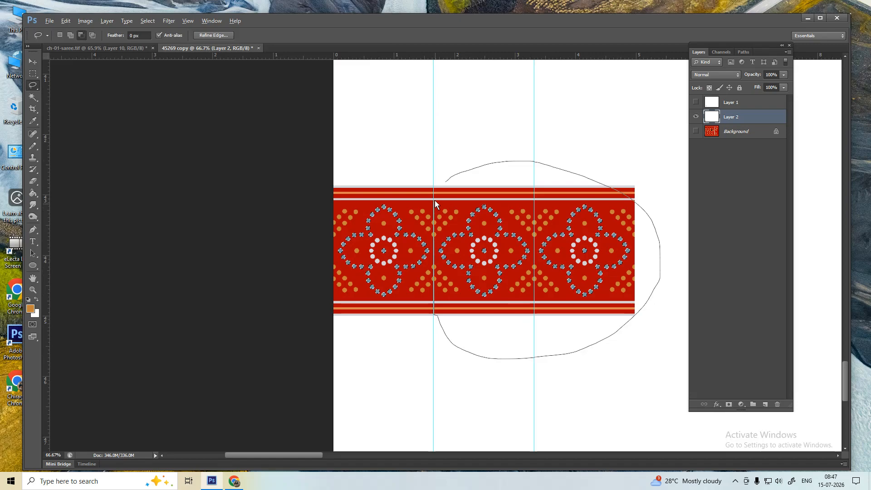
drag(434, 200, 434, 199)
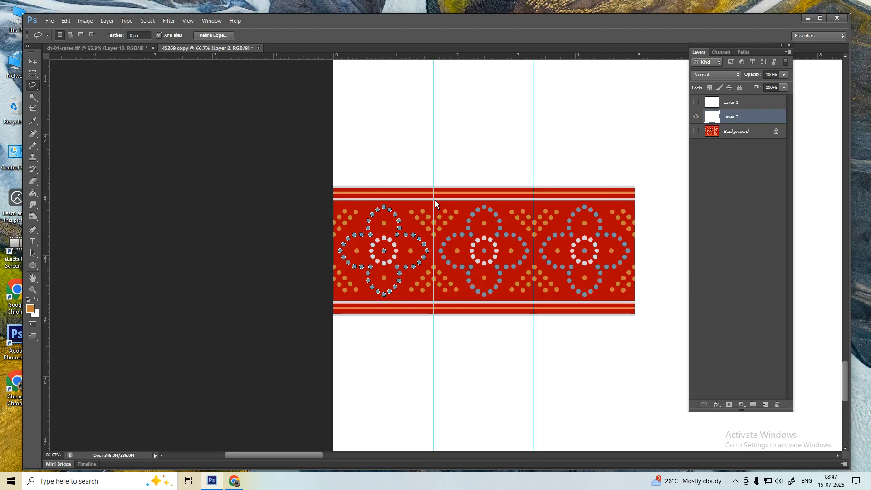
key(alt+s)
key(r)
- Intersect the selection with a rectangle around the left motif, keeping only its dots
key(m)
key(shift+alt)
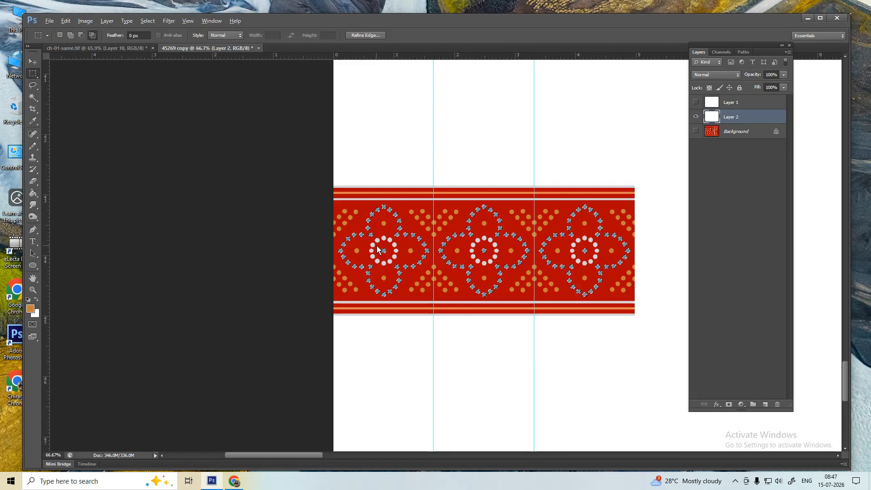
drag(375, 241, 391, 257)
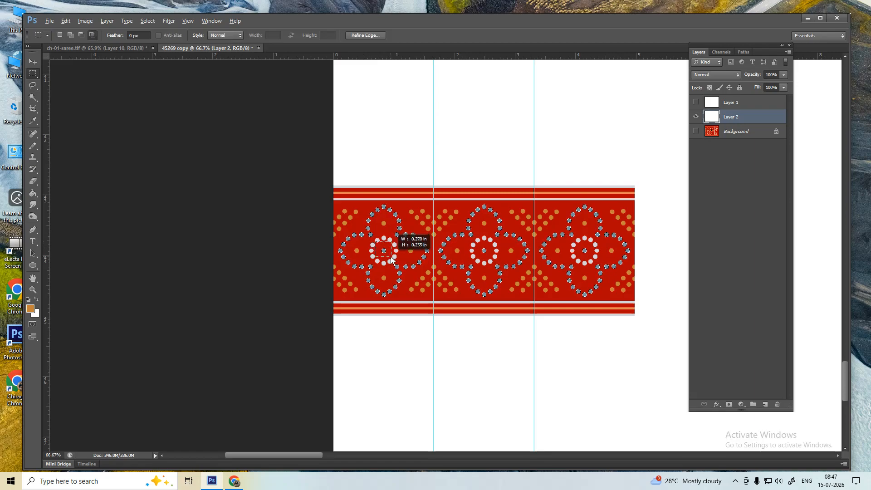
drag(391, 257, 391, 257)
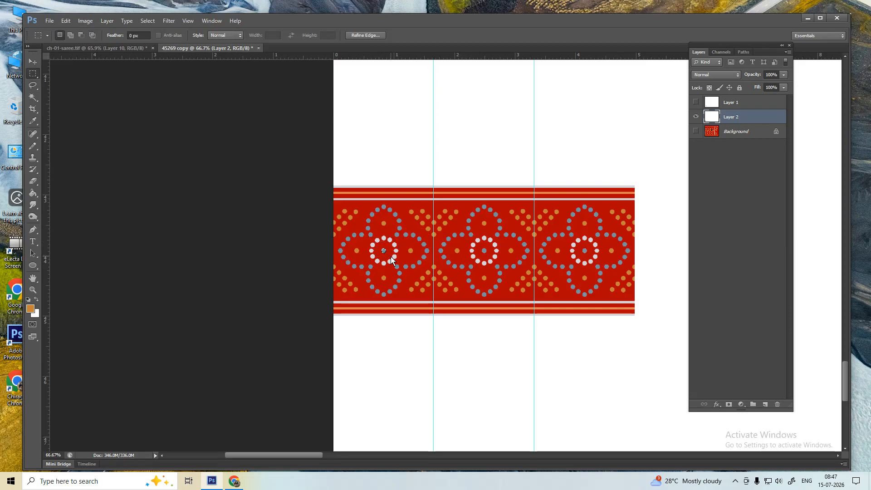
key(ctrl+z)
key(alt)
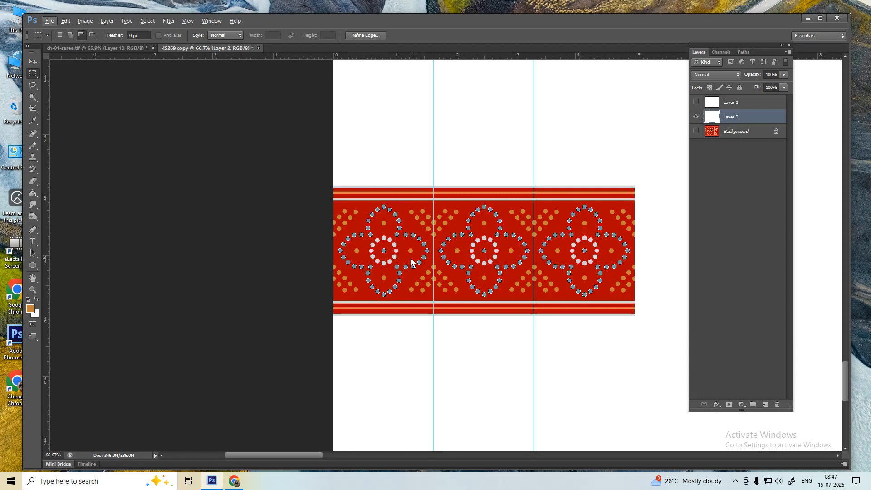
key(alt+shift)
drag(314, 167, 431, 319)
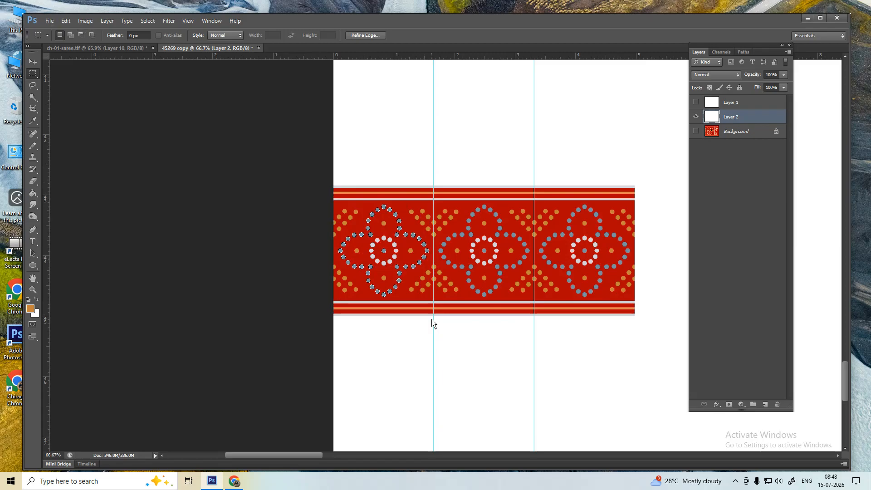
key(i)
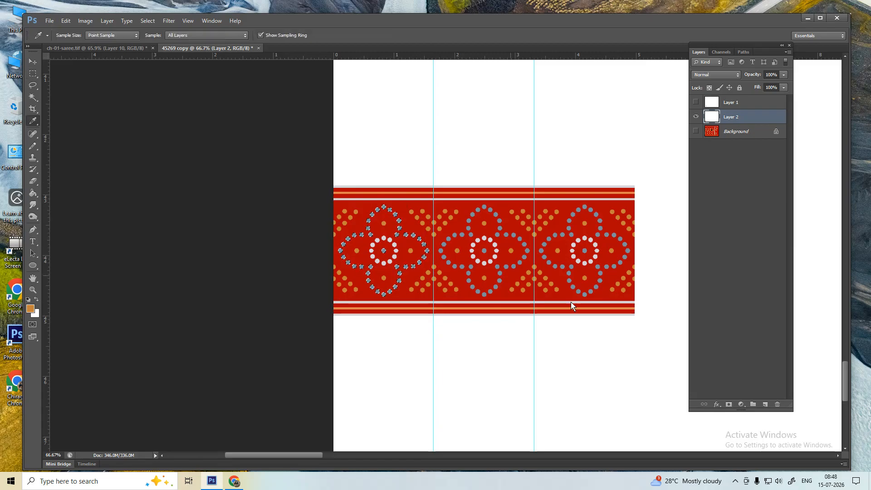
- Add a new empty layer and fill the left motif's selected dots with white
click(765, 405)
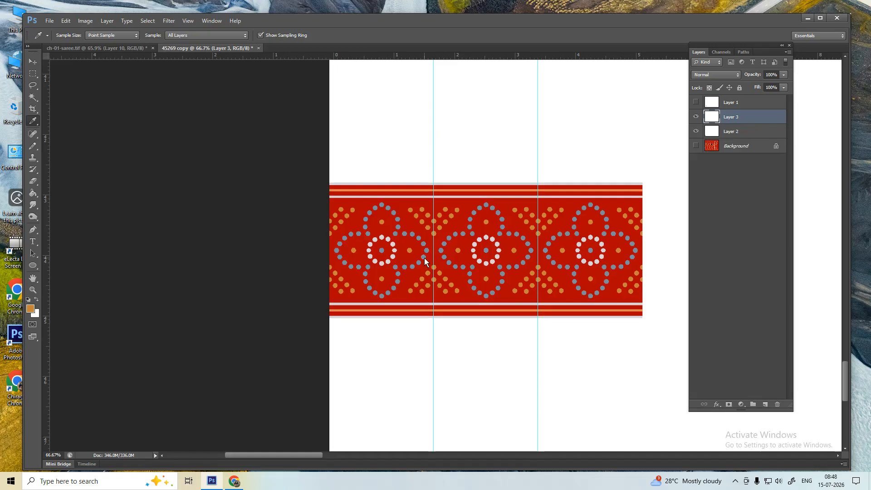
key(ctrl+plus)
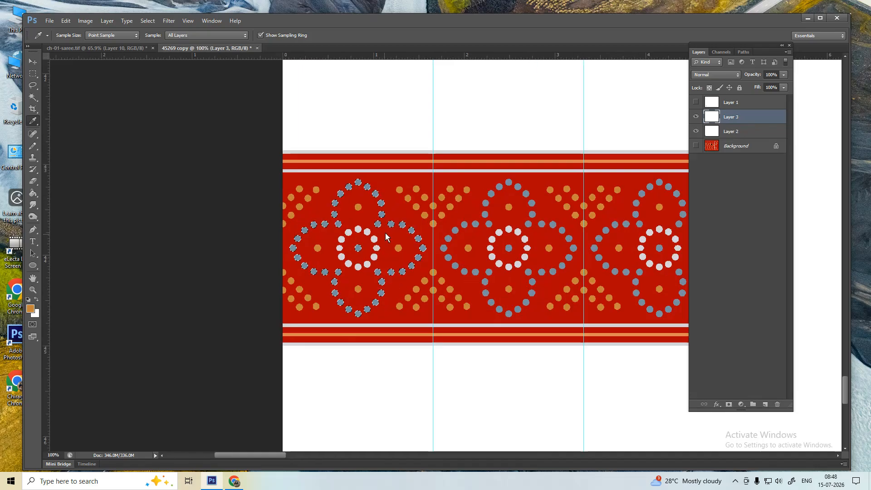
click(498, 234)
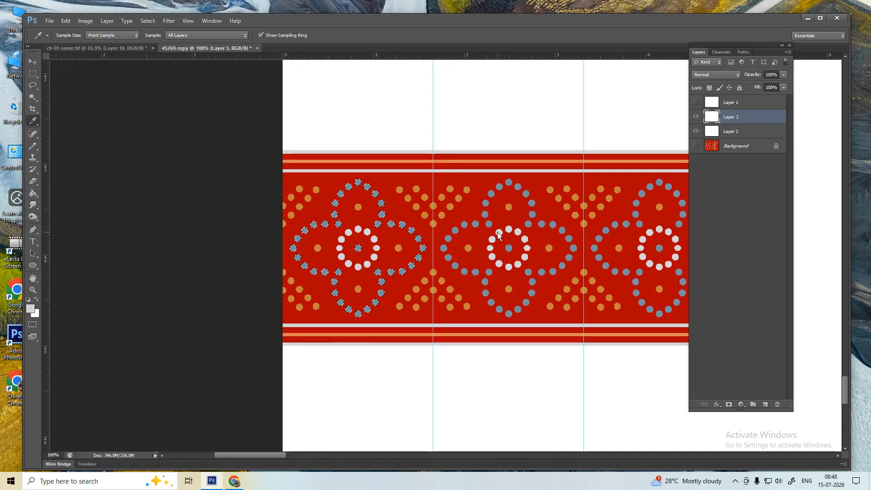
key(alt+BackSpace)
key(ctrl+d)
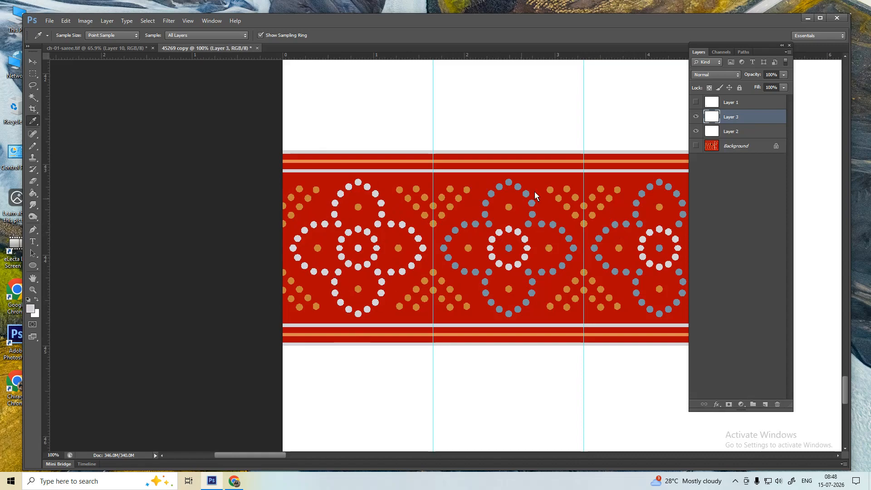
- On Layer 2, select all white dots in the border with Magic Wand and Select Similar
click(725, 131)
alt+click(695, 131)
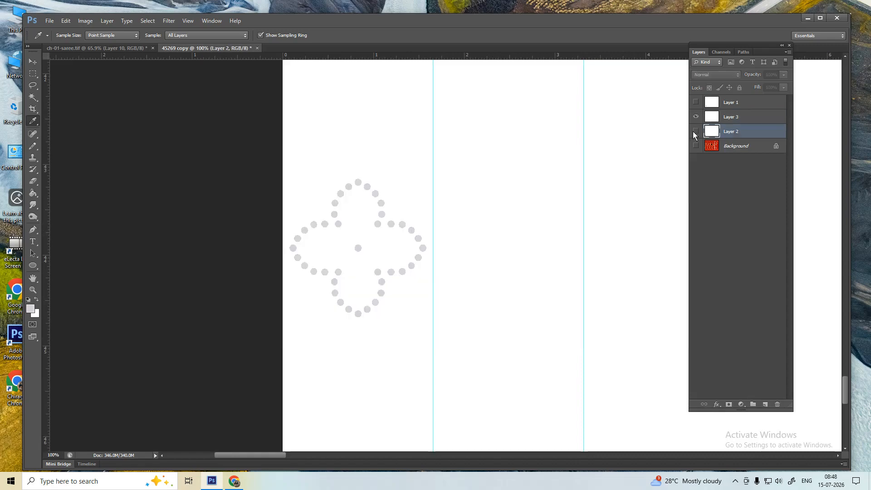
alt+click(695, 131)
key(w)
click(362, 233)
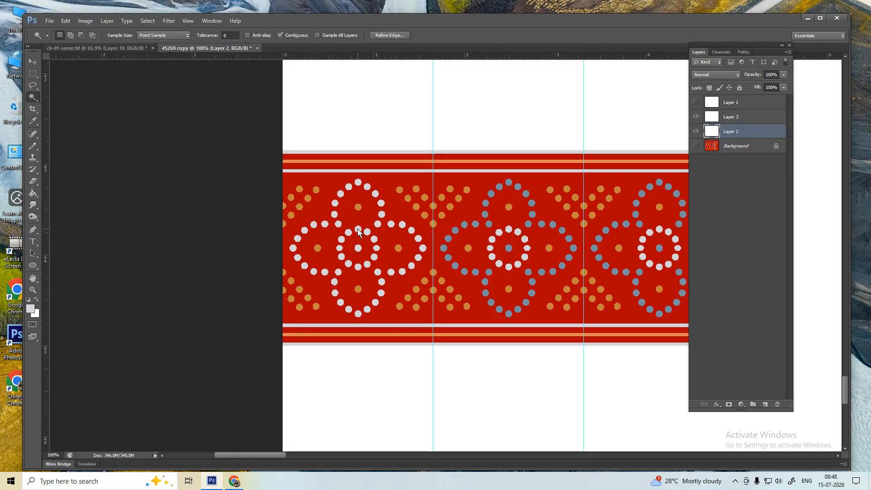
right_click(363, 236)
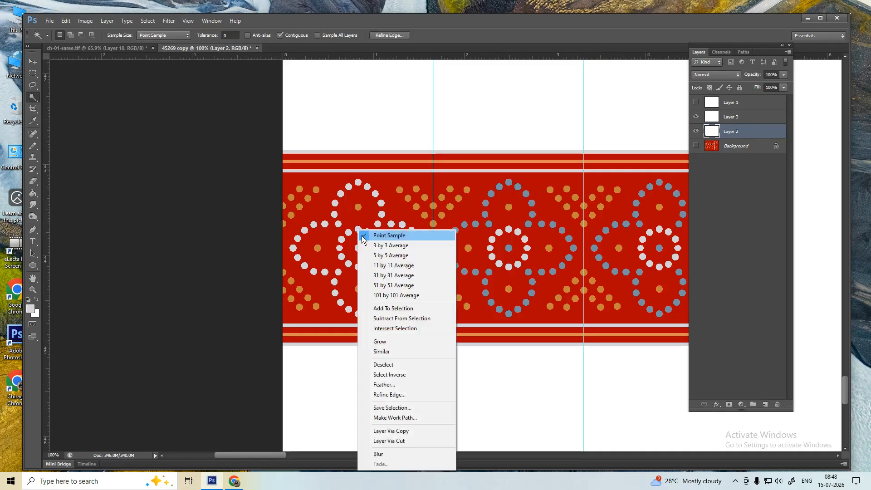
click(385, 352)
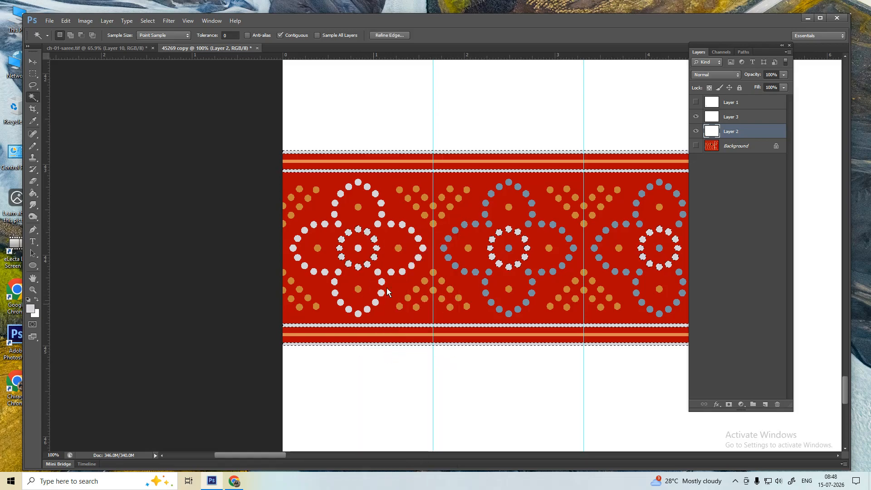
- Intersect the selection to the left motif's inner ring and fill it blue-grey
key(m)
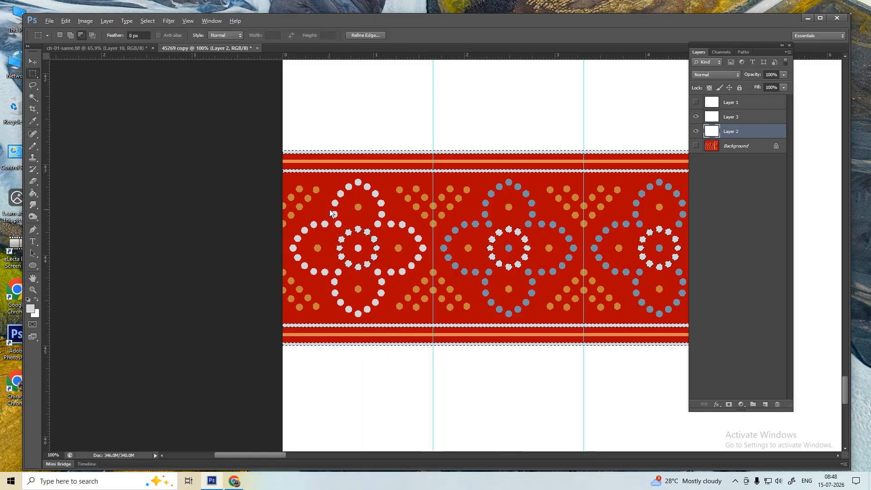
drag(324, 211, 397, 284)
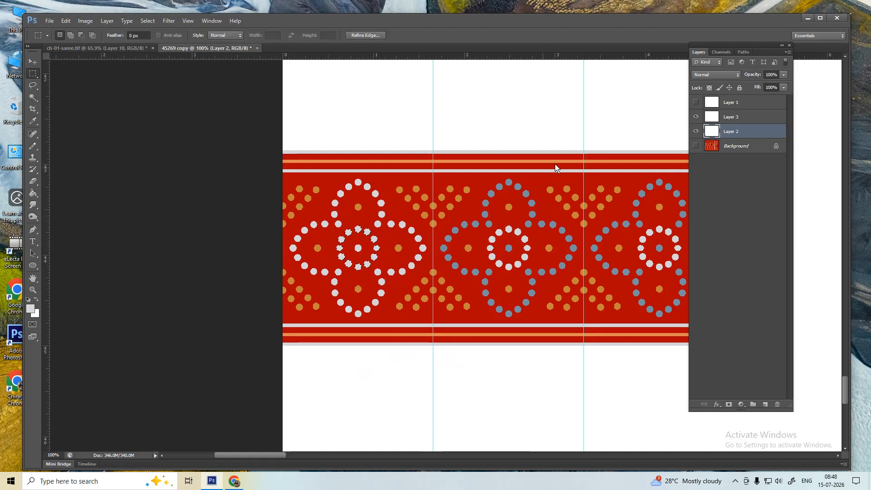
click(718, 119)
key(i)
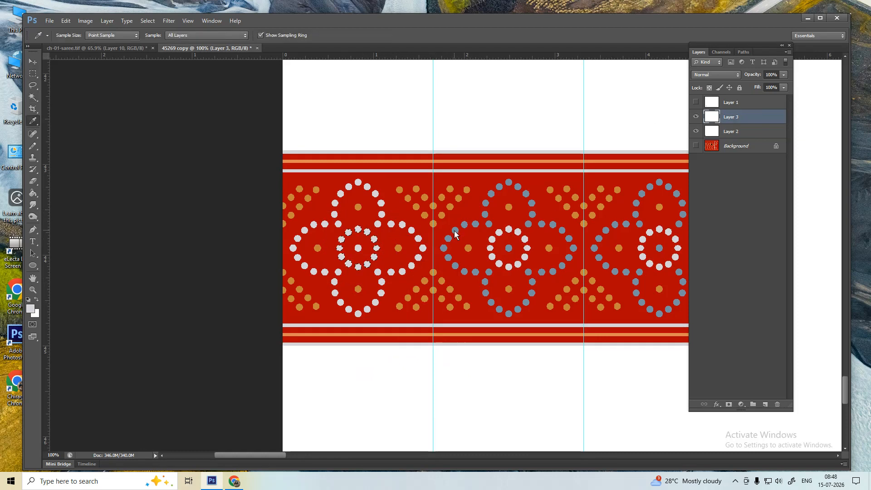
click(454, 233)
key(alt+BackSpace)
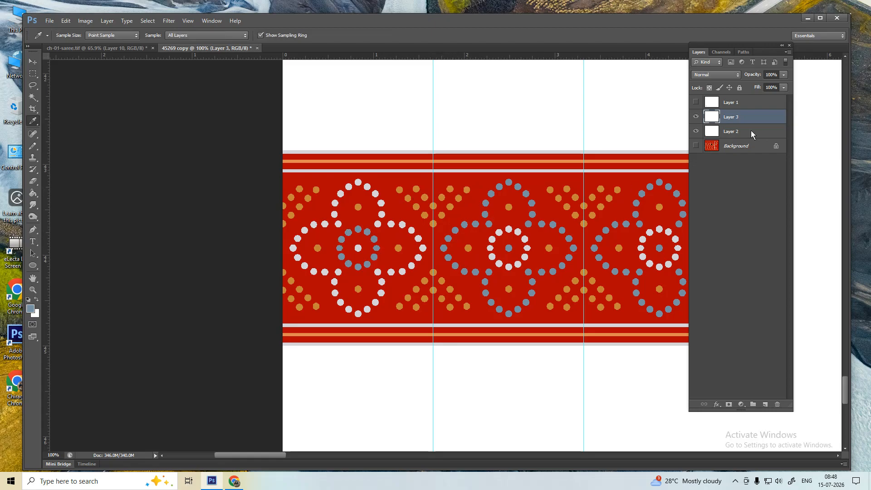
- On Layer 2, select all blue-grey dots, then marquee-intersect down to the middle motif
click(723, 134)
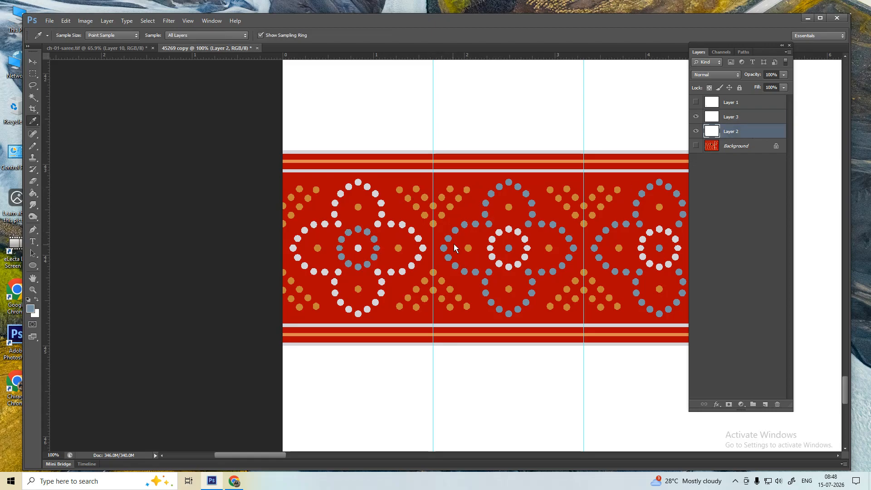
key(w)
drag(539, 241, 507, 239)
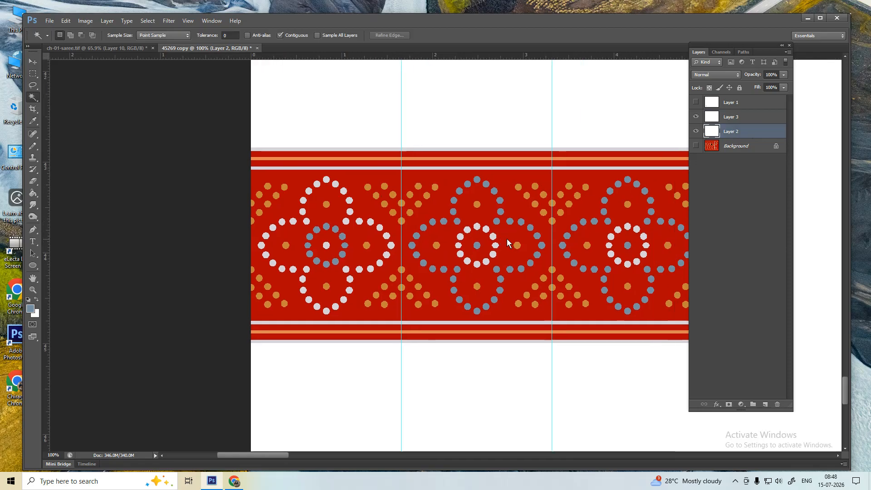
click(510, 224)
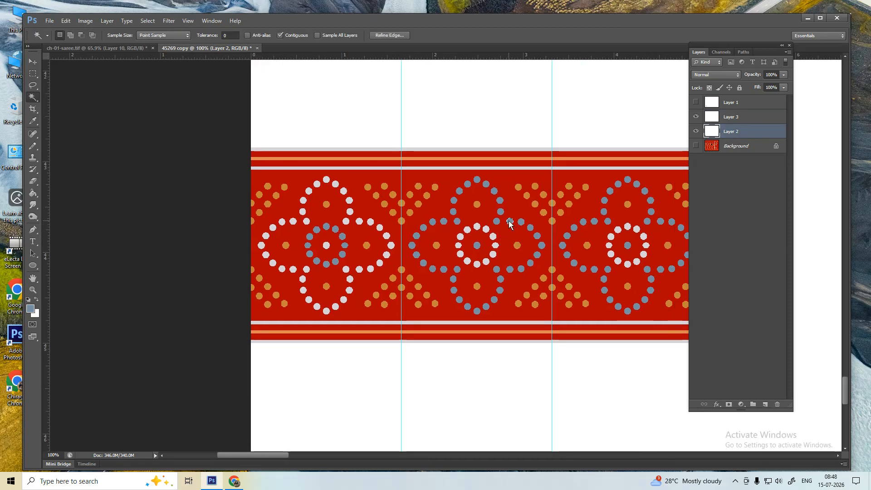
right_click(508, 221)
click(539, 347)
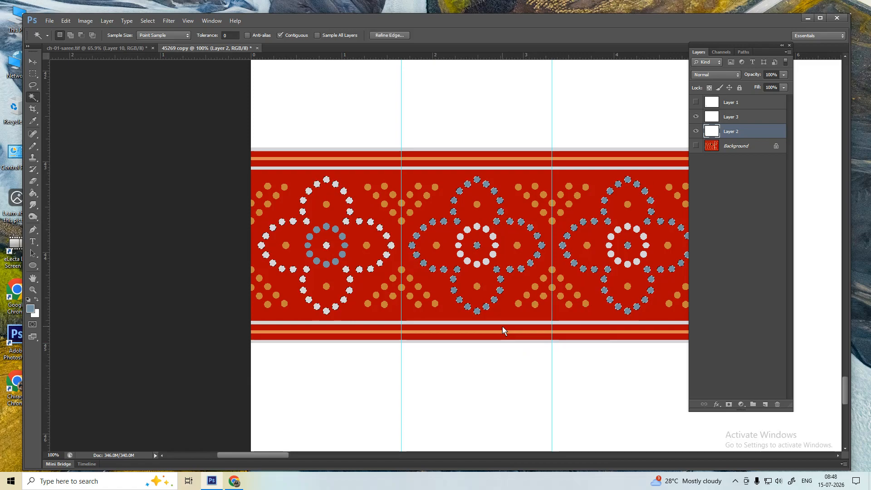
key(m)
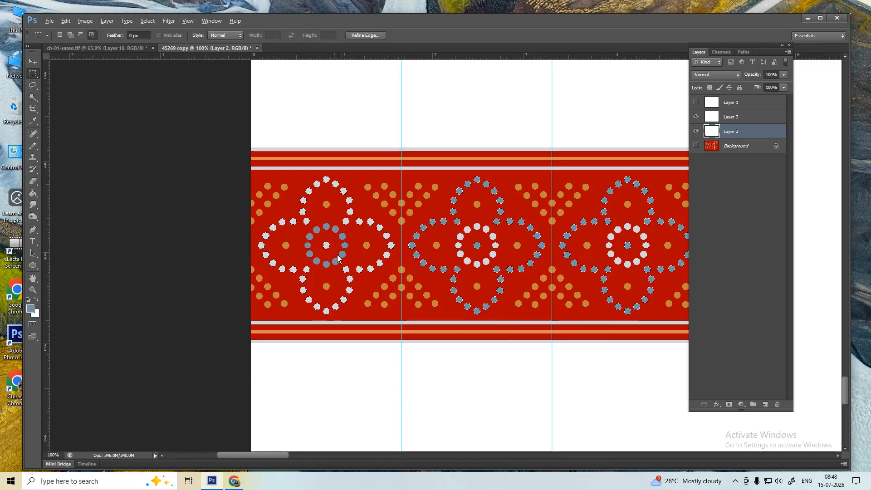
drag(404, 136, 552, 353)
- On Layer 3, fill the middle motif's selected blue-grey dots with sampled orange
key(i)
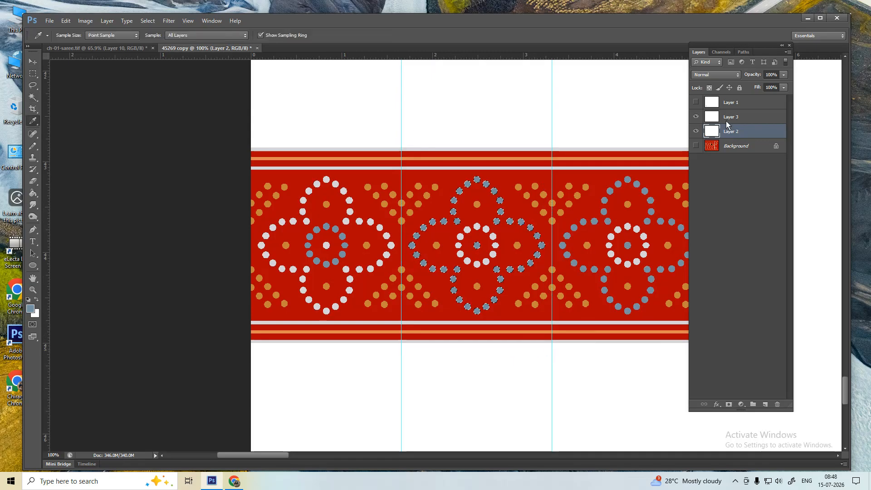
click(743, 117)
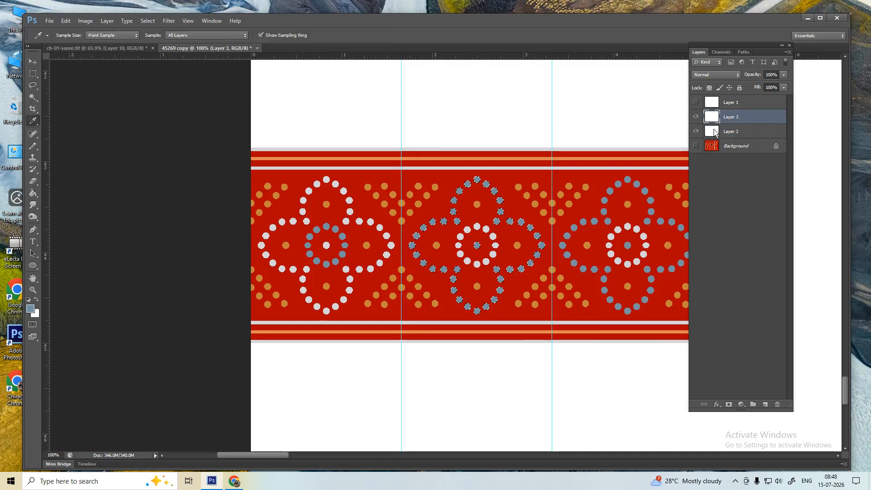
click(528, 196)
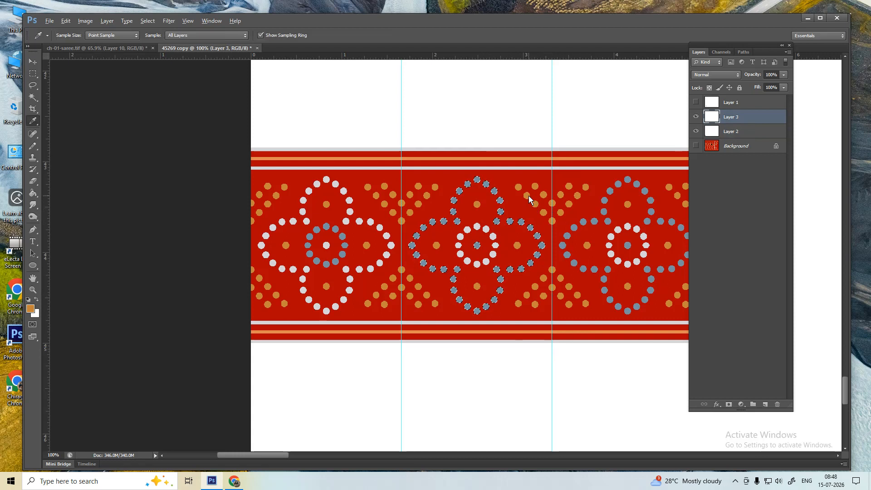
key(alt+BackSpace)
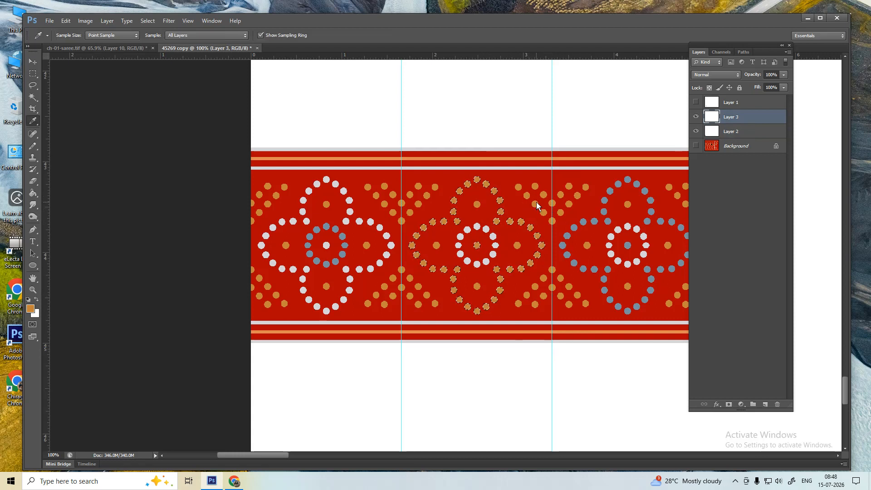
key(ctrl+d)
- On Layer 2, select all white dots, then intersect down to the middle motif's inner ring
key(alt+bracketleft)
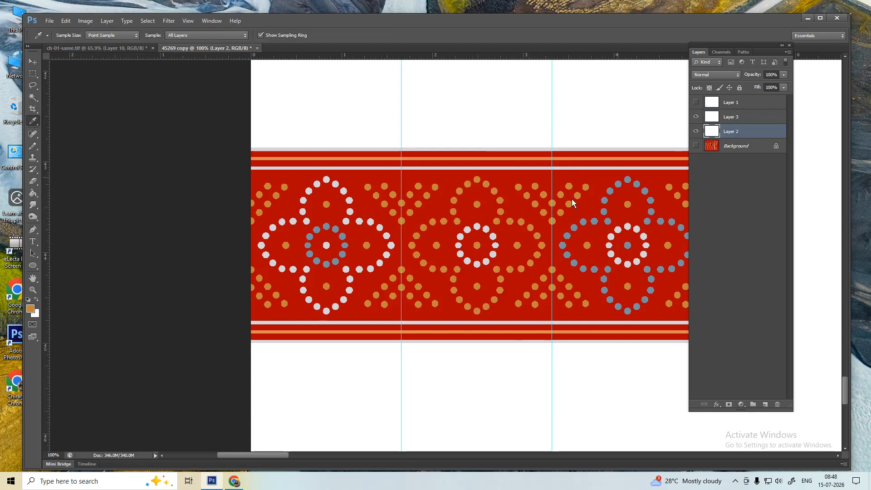
key(w)
click(479, 229)
right_click(478, 228)
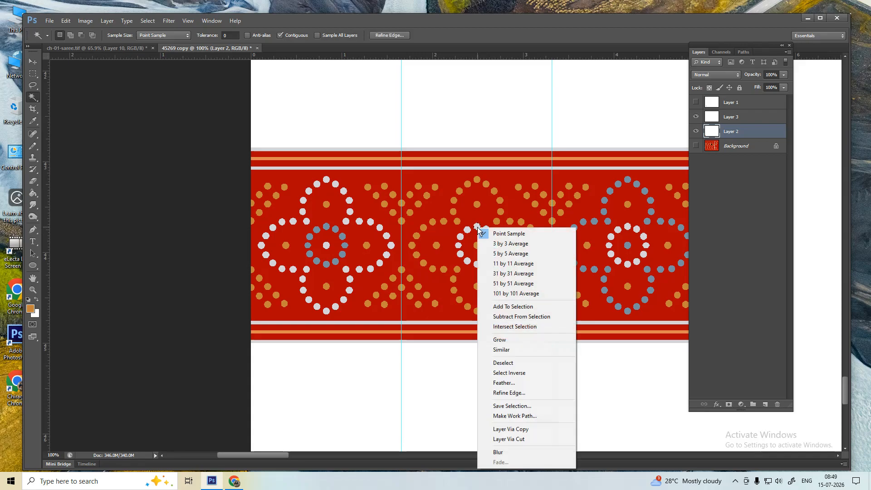
click(501, 350)
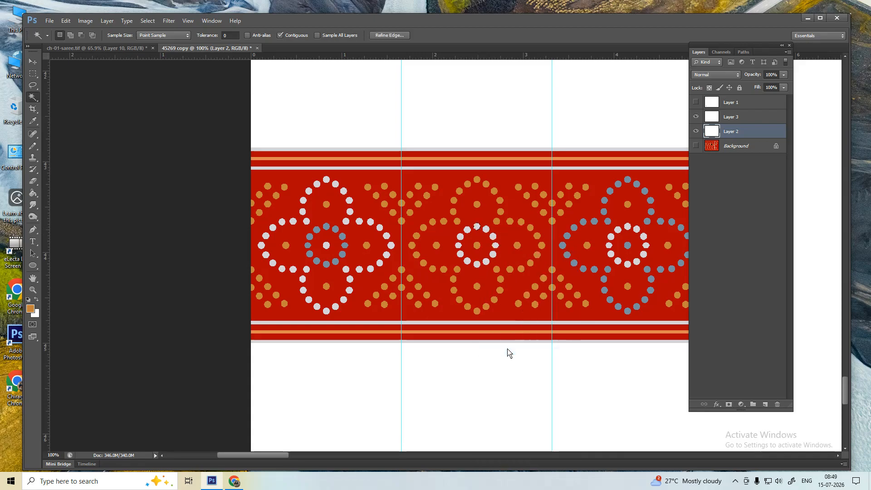
key(m)
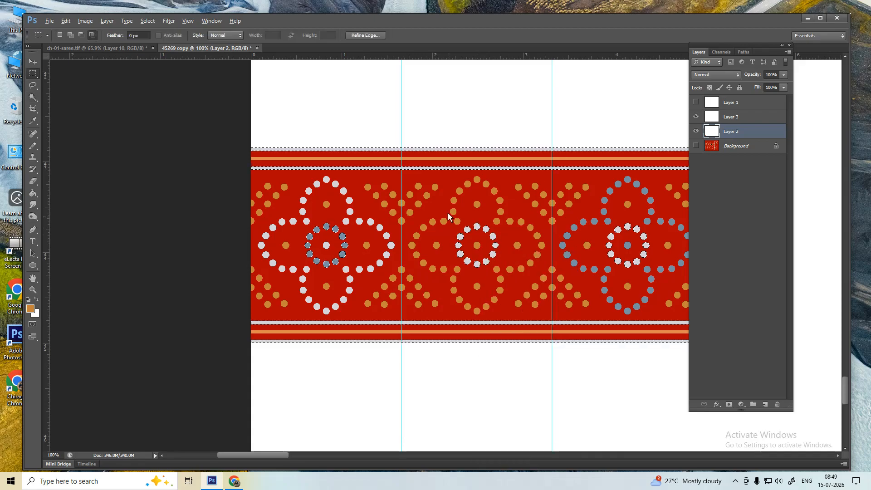
drag(443, 208, 511, 290)
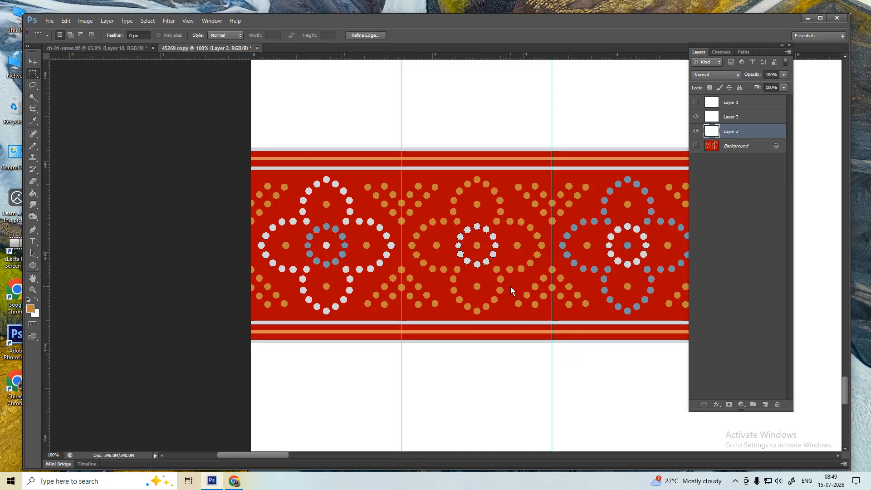
key(i)
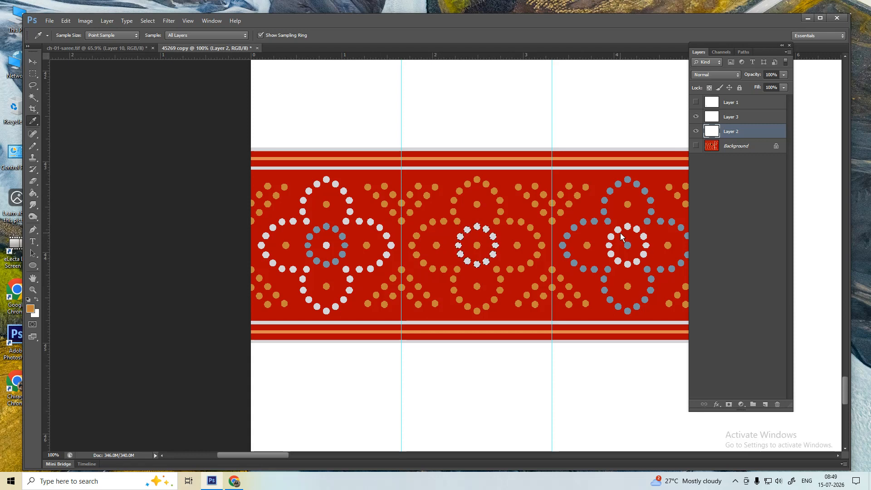
- Restrict the reselected white dots to the right motif's centre ring and fill it orange on Layer 3
key(alt+s)
key(r)
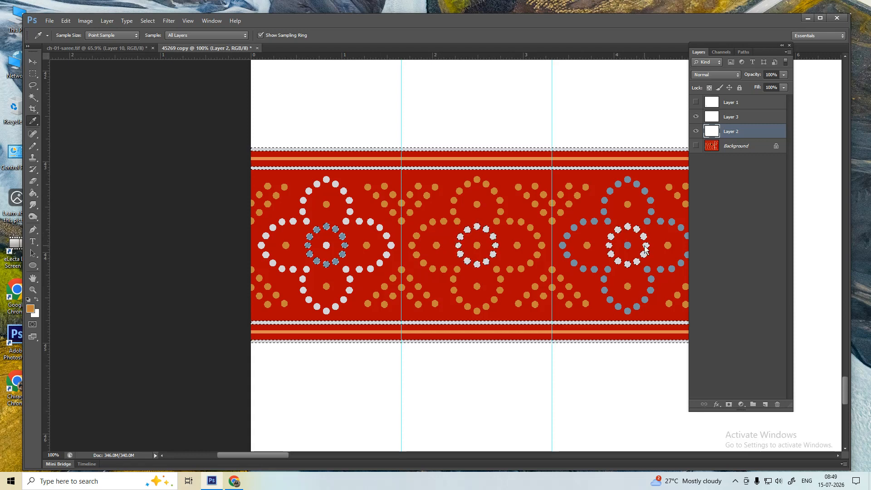
key(m)
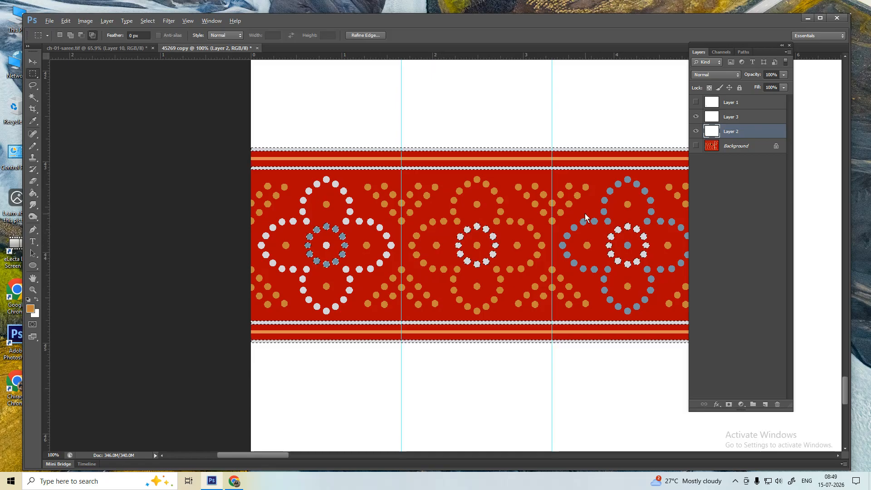
drag(584, 212, 667, 284)
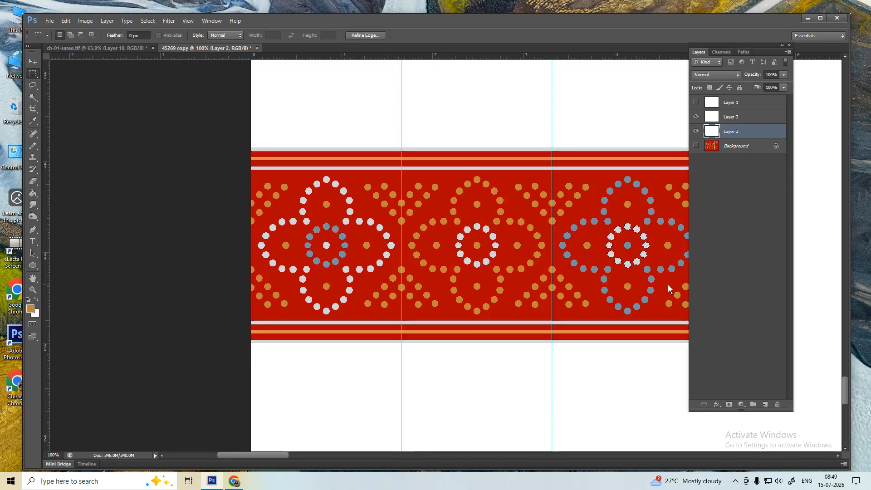
key(i)
click(723, 119)
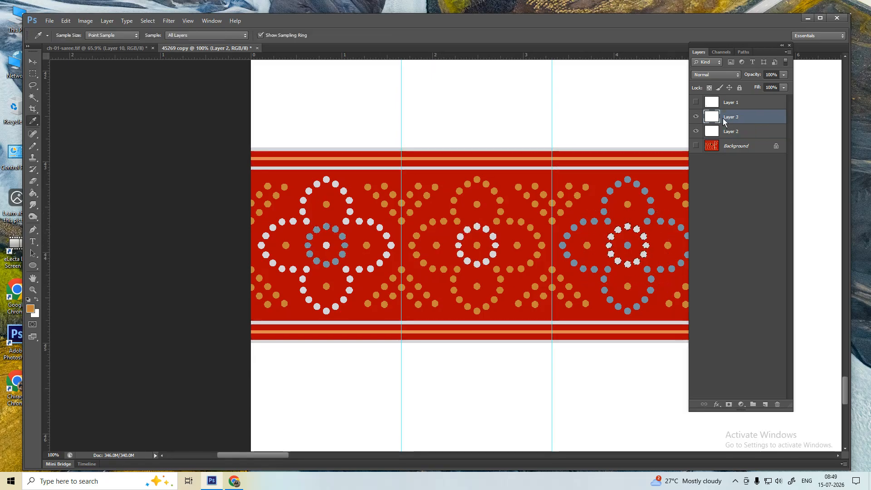
click(522, 222)
key(alt+BackSpace)
key(ctrl+d)
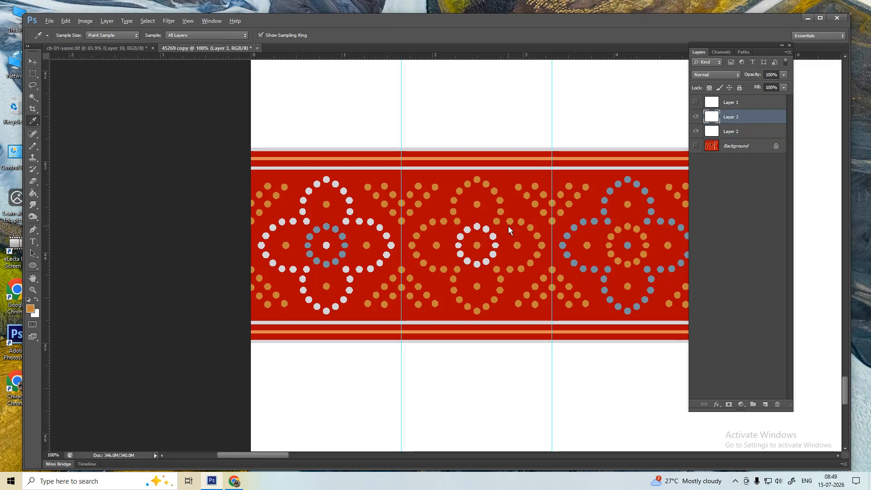
- Zoom out to the whole border and hide the guides
key(ctrl+minus)
key(m)
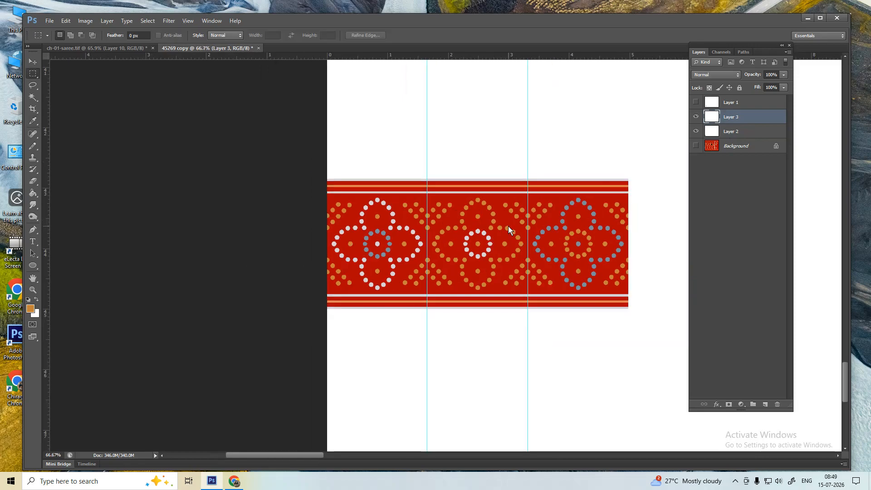
key(ctrl+semicolon)
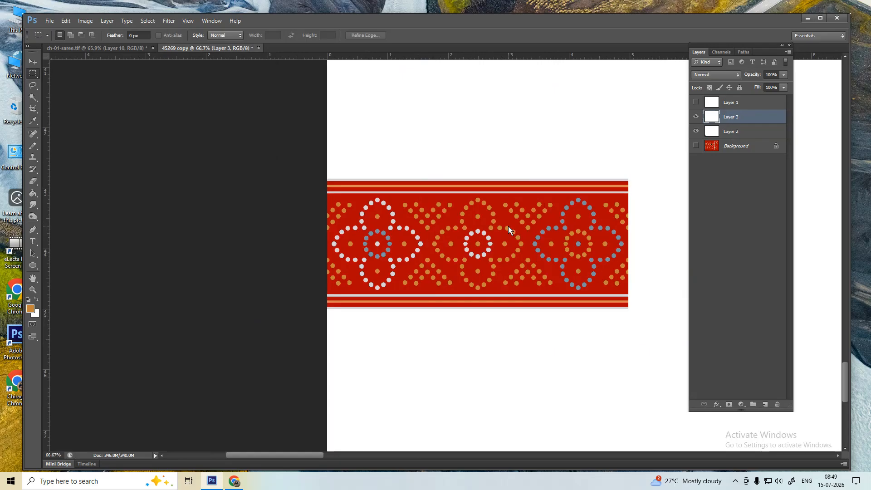
- On Layer 2, select every small orange dot of the same colour via Select Similar
click(722, 136)
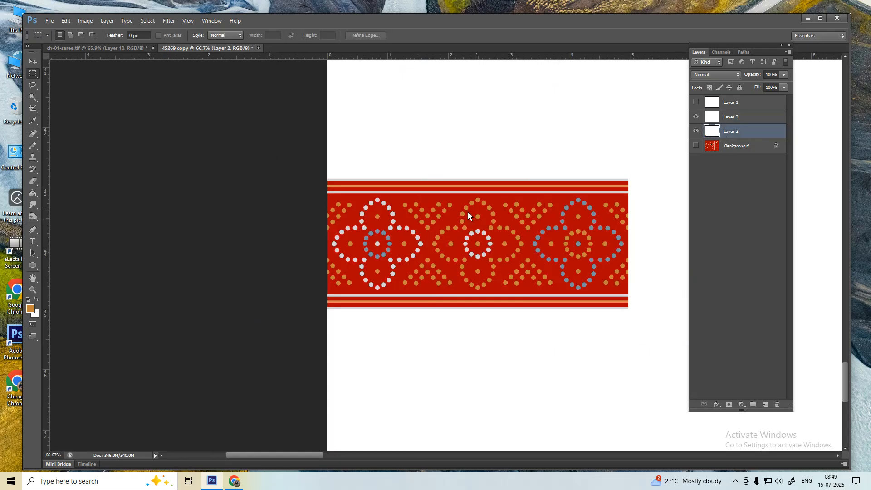
drag(399, 192, 546, 310)
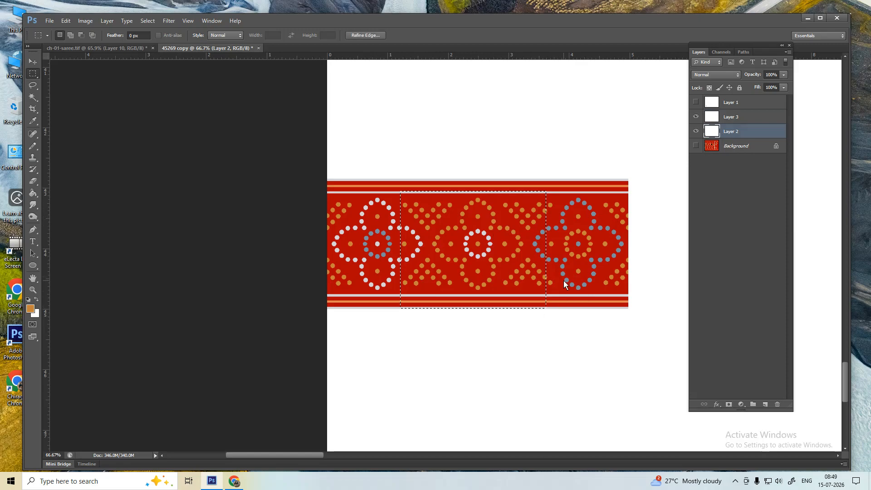
click(503, 254)
drag(491, 179, 568, 321)
drag(384, 184, 465, 336)
click(445, 212)
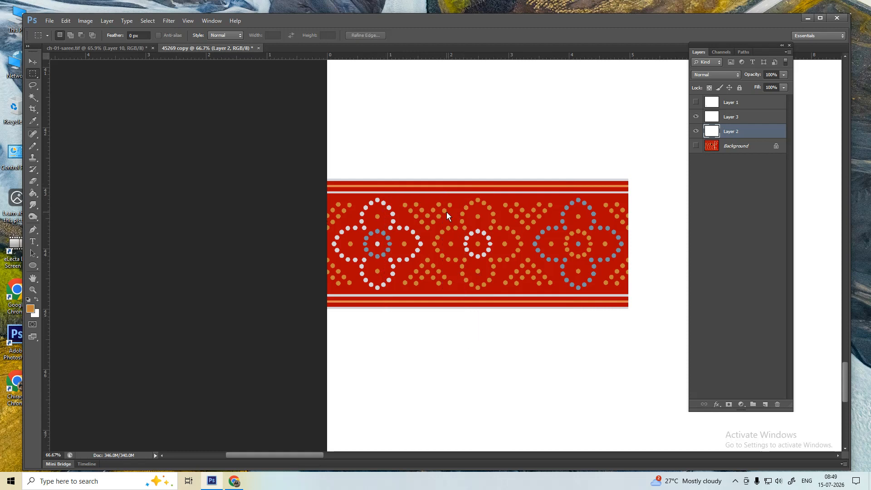
key(w)
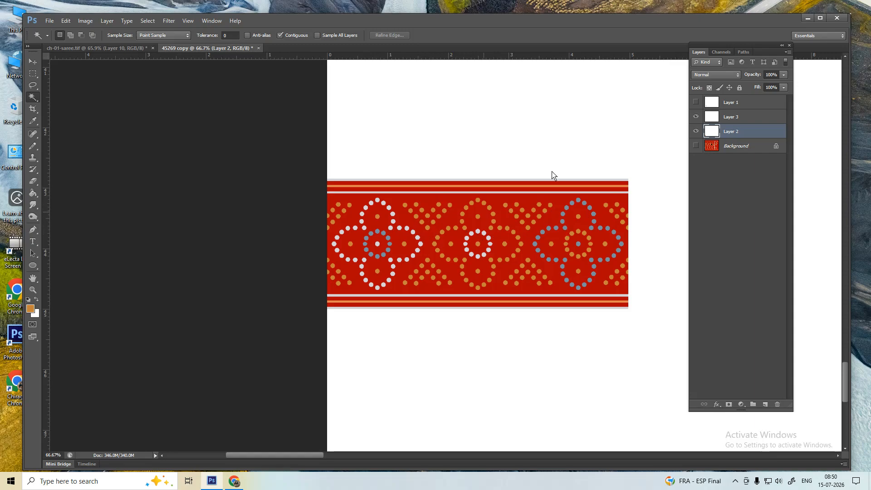
click(438, 217)
right_click(440, 215)
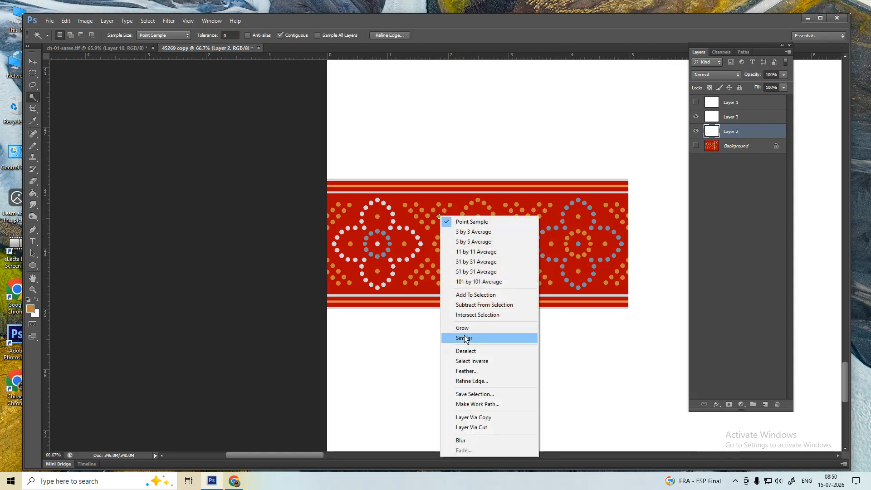
click(464, 338)
- Show the guides and intersect the orange selection to the dots around the left flower motif
key(m)
key(ctrl+semicolon)
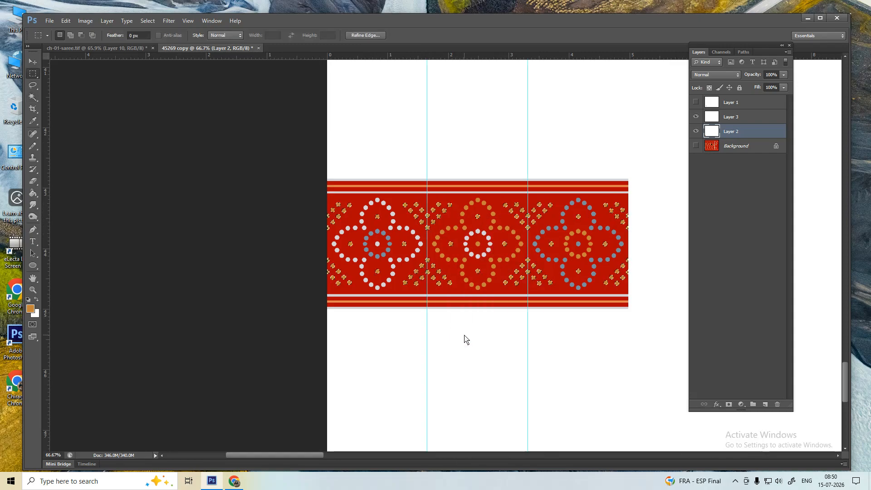
scroll(431, 243, up, 1)
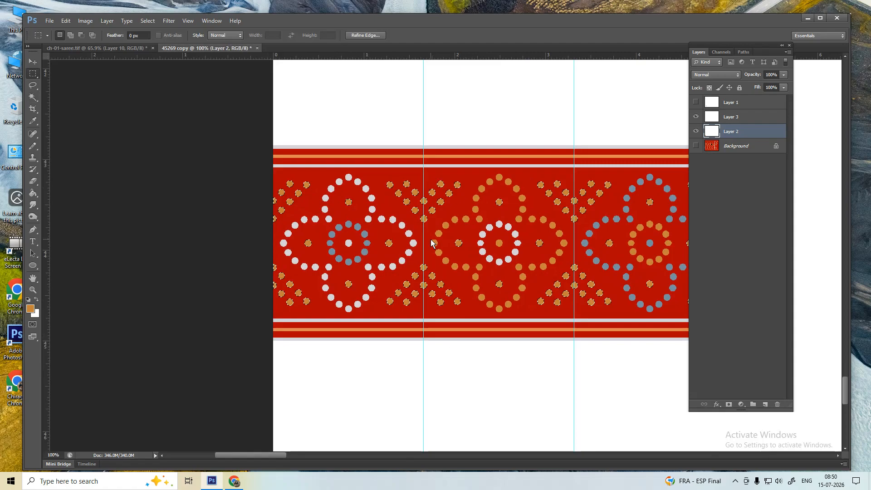
key(shift+alt)
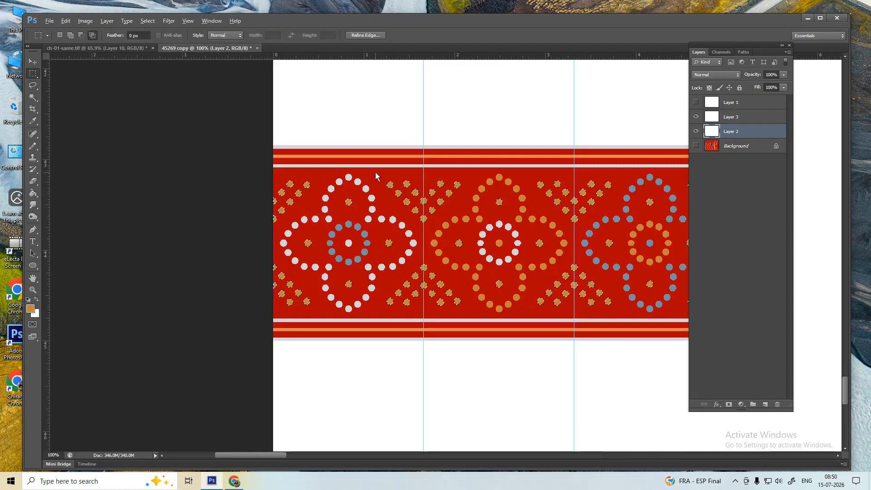
key(l)
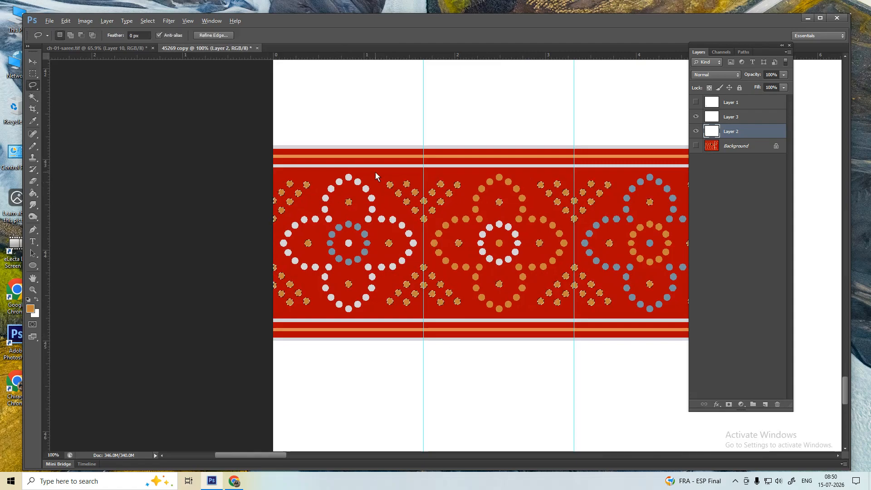
key(m)
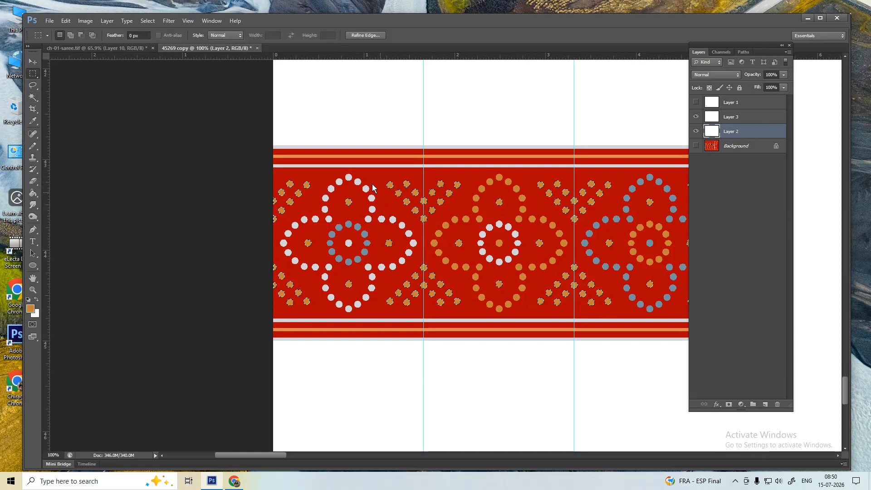
key(shift+alt)
drag(370, 165, 486, 346)
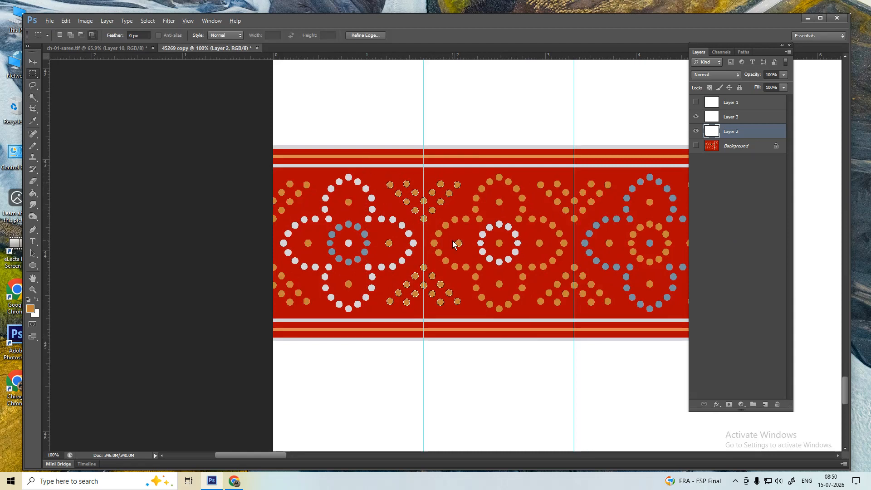
key(l)
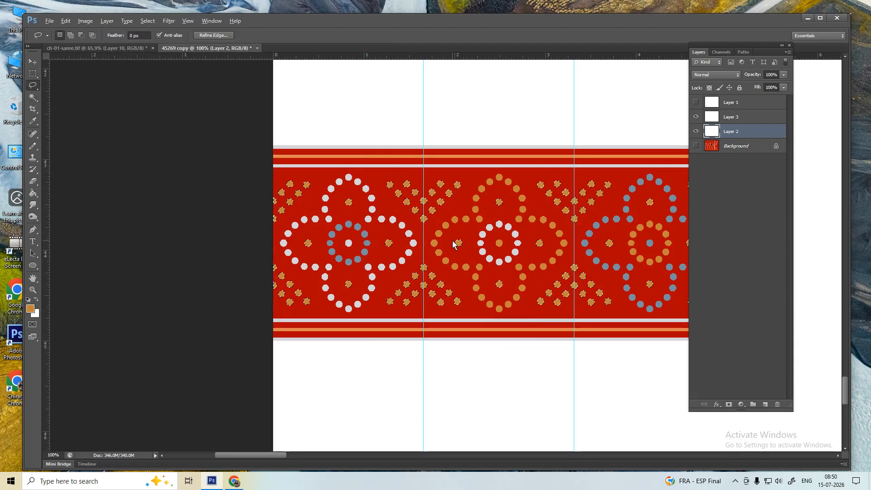
key(shift+alt)
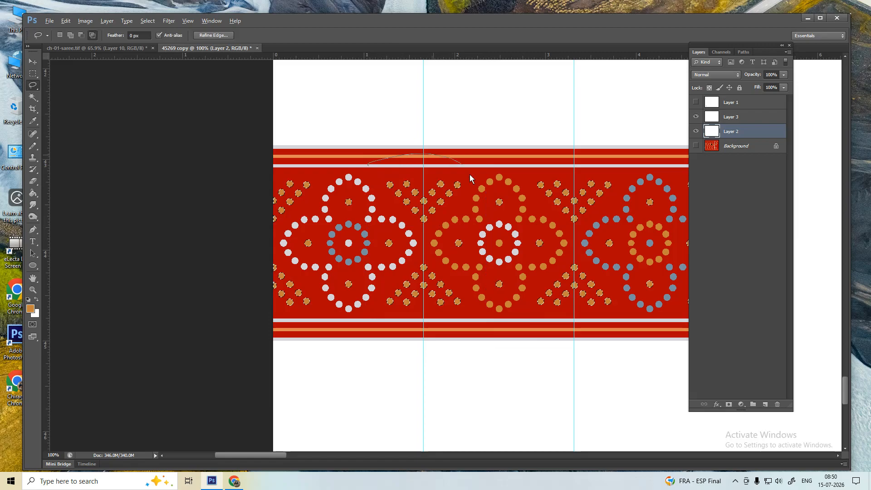
mouse_move(458, 214)
mouse_down()
mouse_move(441, 243)
mouse_move(470, 303)
mouse_move(440, 342)
mouse_move(400, 352)
mouse_move(371, 322)
mouse_up()
mouse_move(407, 234)
mouse_down()
mouse_move(371, 193)
mouse_move(369, 175)
mouse_up()
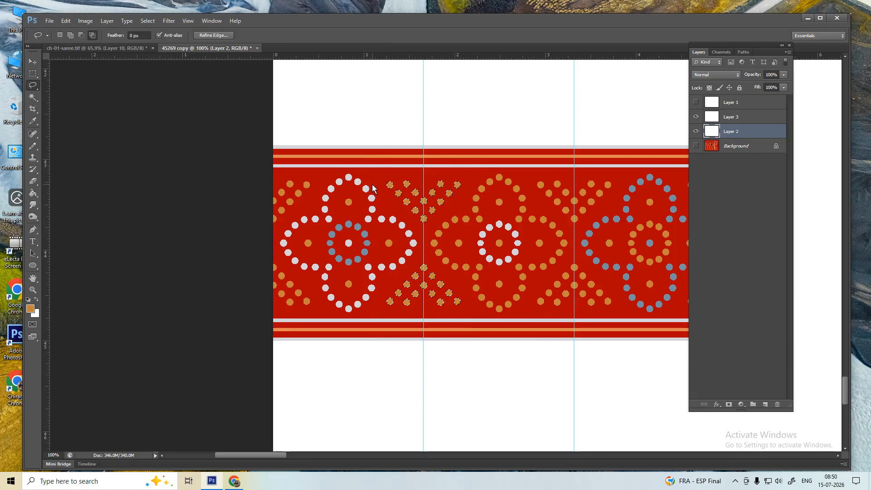
key(i)
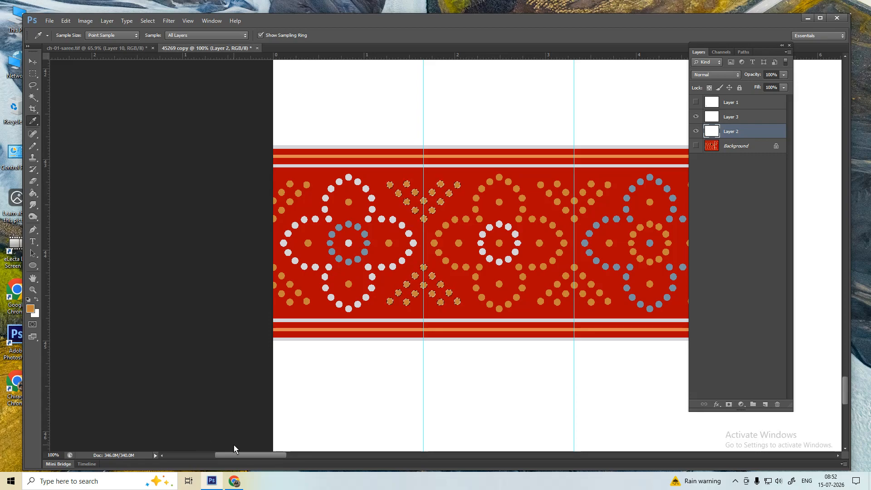
- Lasso the dotted X between the left and centre motifs and fill it blue-grey
key(l)
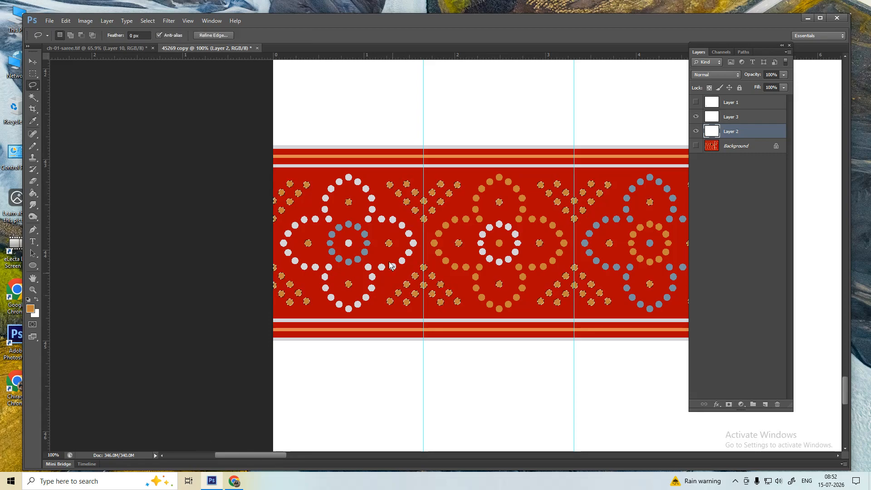
mouse_move(377, 172)
mouse_down()
mouse_move(406, 161)
mouse_move(476, 162)
mouse_move(479, 193)
mouse_move(436, 233)
mouse_move(458, 283)
mouse_move(434, 337)
mouse_move(376, 334)
mouse_move(410, 264)
mouse_up()
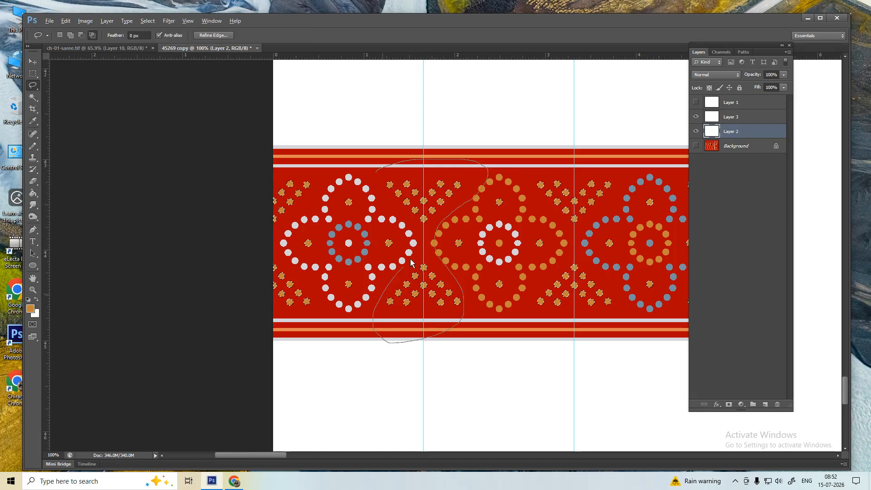
drag(370, 190, 373, 179)
key(i)
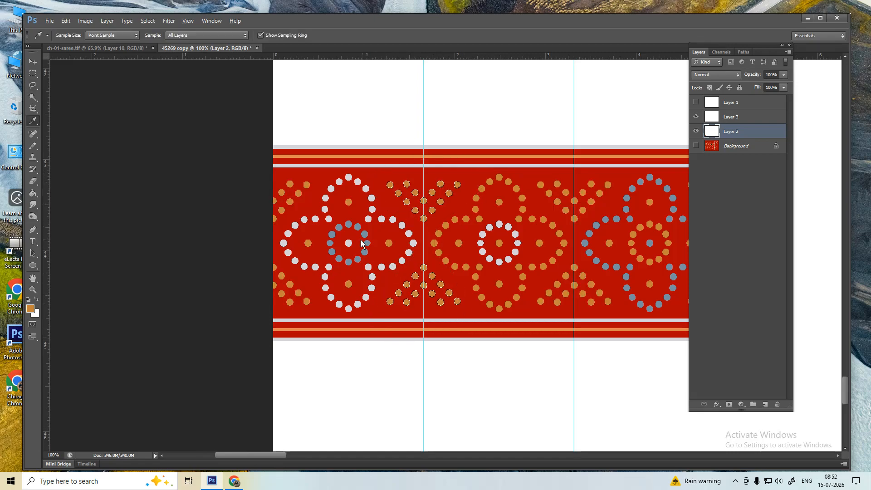
click(359, 232)
key(alt+BackSpace)
click(723, 119)
key(ctrl+d)
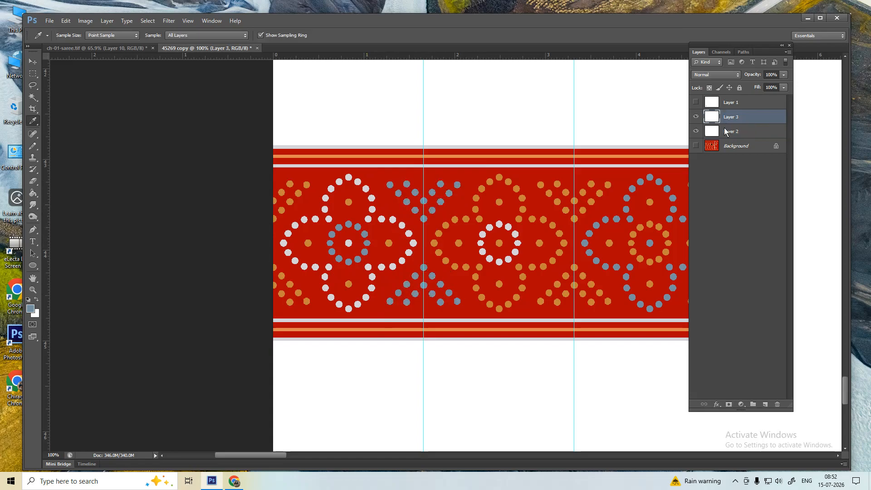
- On Layer 2, select all similar orange dots and narrow them to the X right of centre
click(725, 132)
key(l)
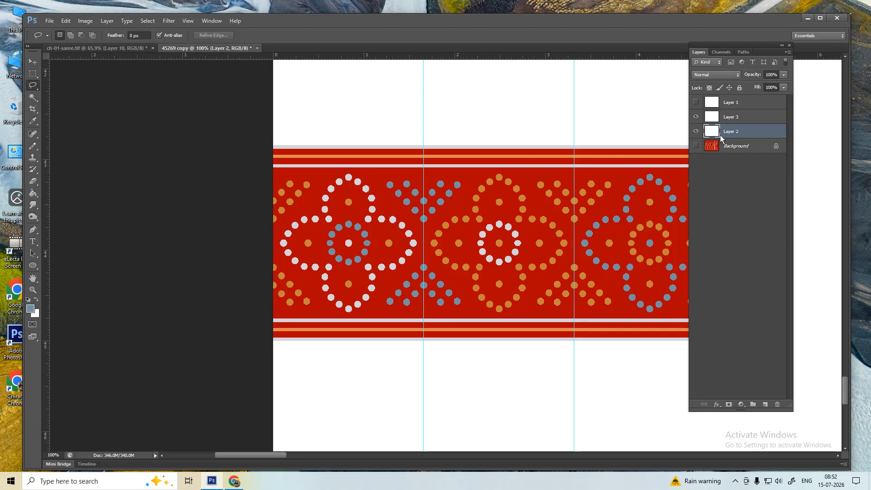
drag(554, 247, 512, 248)
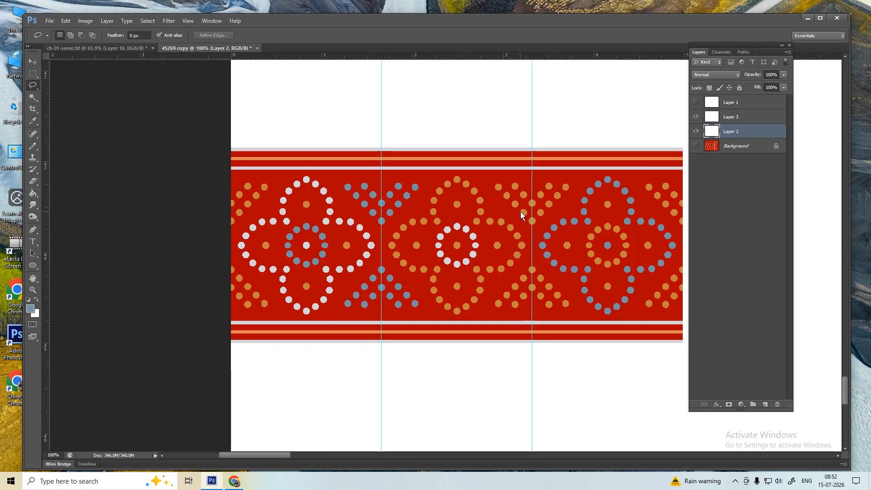
key(w)
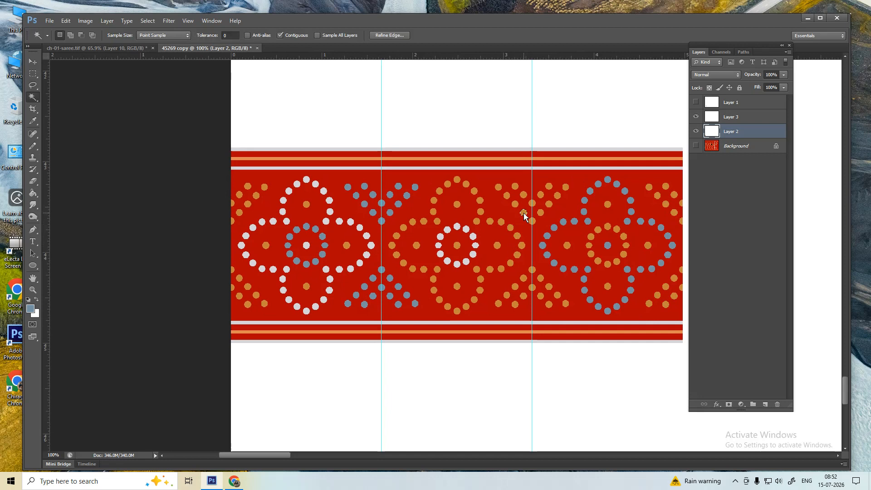
right_click(524, 213)
click(548, 336)
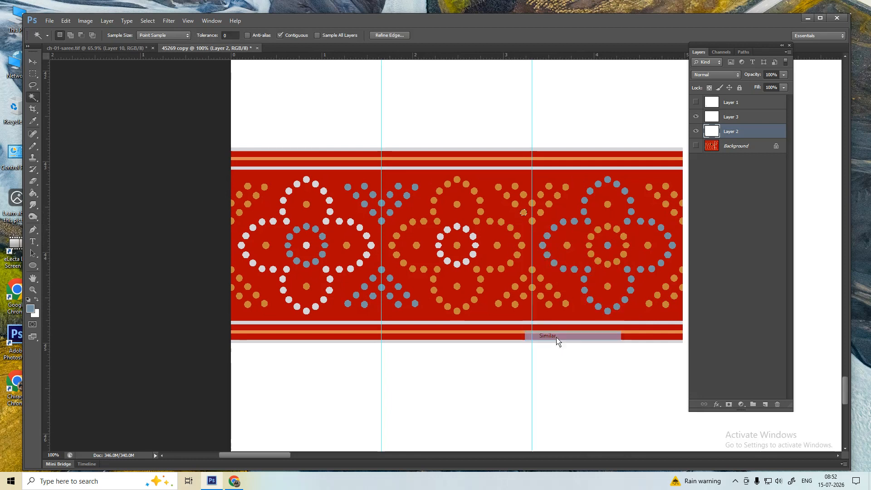
key(l)
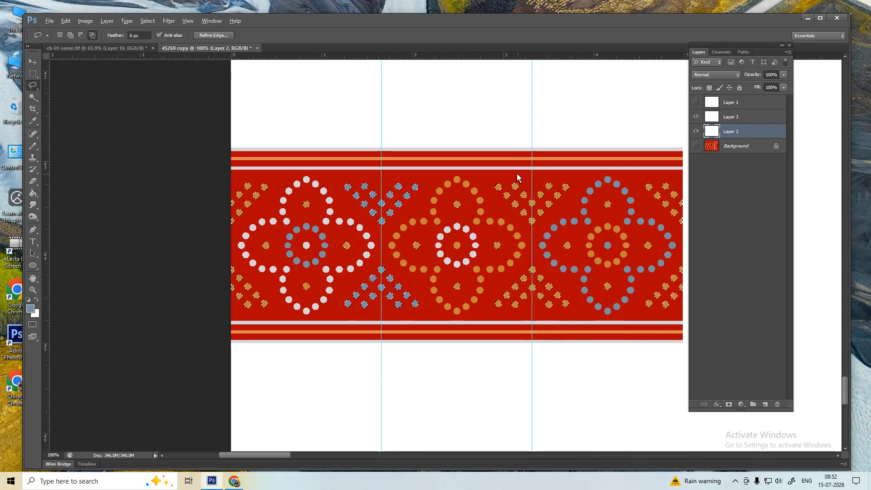
mouse_move(509, 166)
mouse_down()
mouse_move(521, 162)
mouse_move(583, 194)
mouse_move(554, 229)
mouse_move(569, 344)
mouse_move(483, 317)
mouse_move(519, 263)
mouse_move(486, 204)
mouse_move(505, 165)
mouse_move(519, 171)
mouse_up()
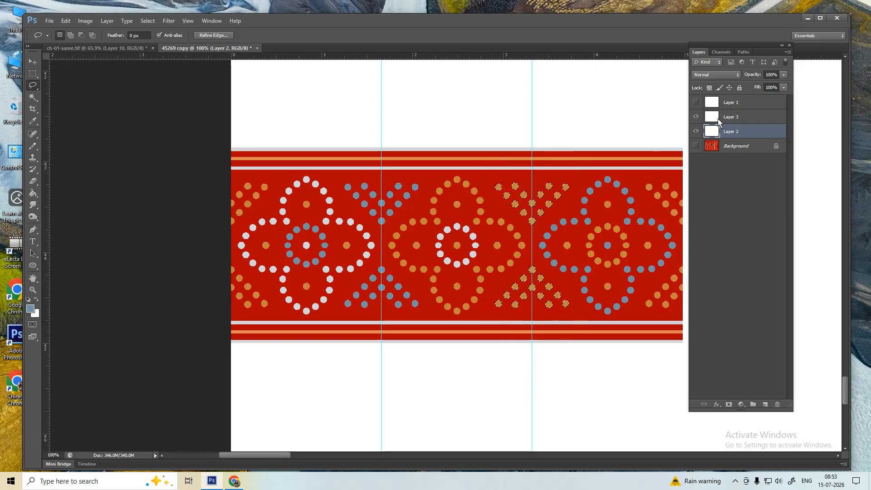
- Fill the selected right-hand X dots with white on Layer 3, then deselect
click(721, 117)
key(i)
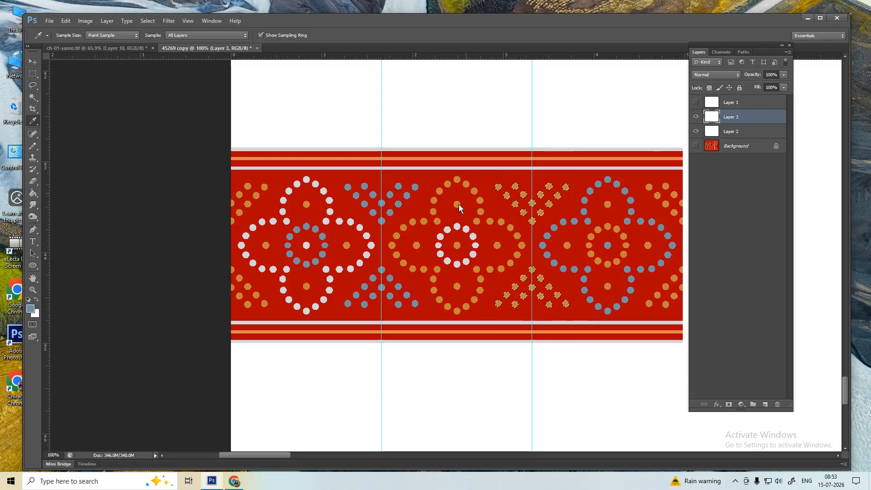
click(441, 240)
key(alt+BackSpace)
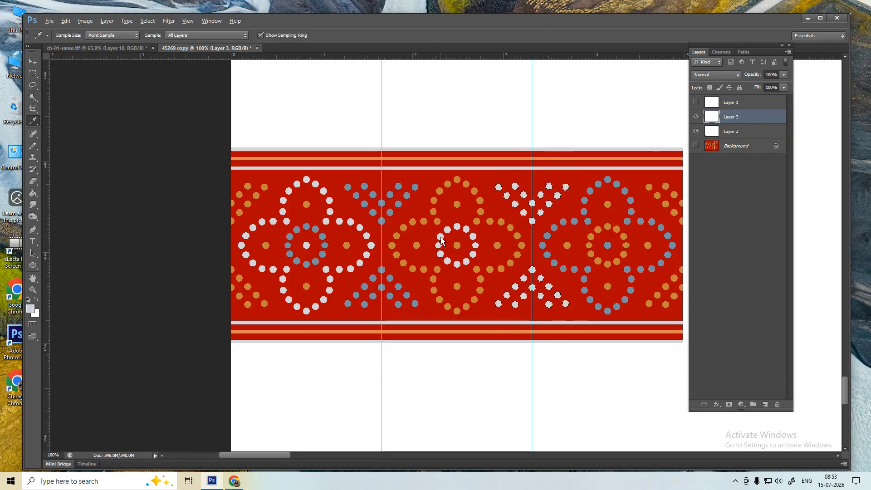
key(ctrl+d)
shift+click(729, 132)
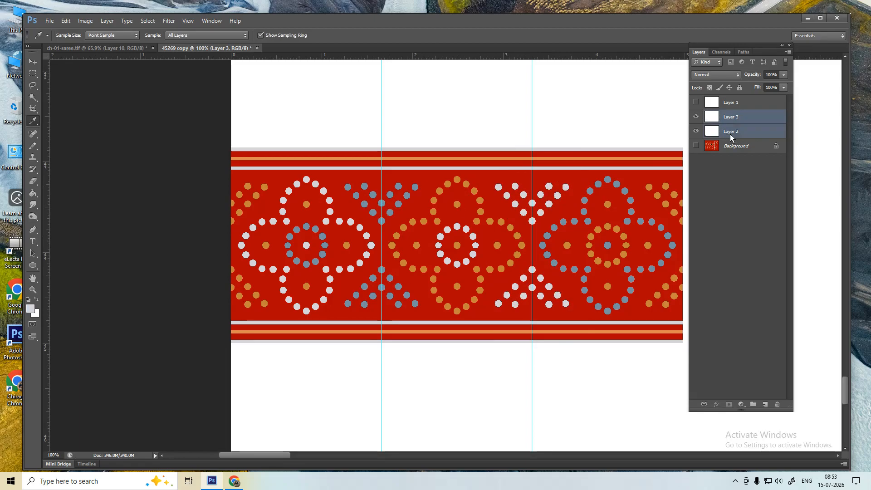
- Merge Layer 2 into Layer 3, hide the guides and zoom out to 50%
key(ctrl+e)
scroll(483, 238, down, 1)
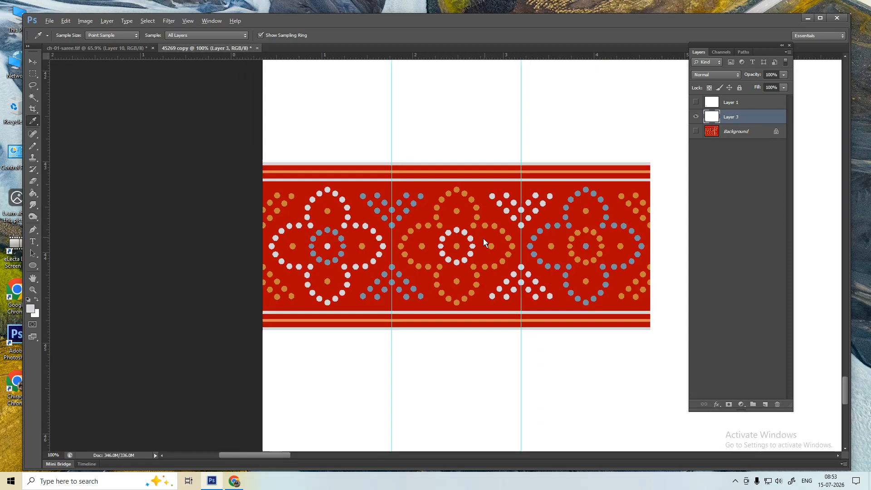
key(m)
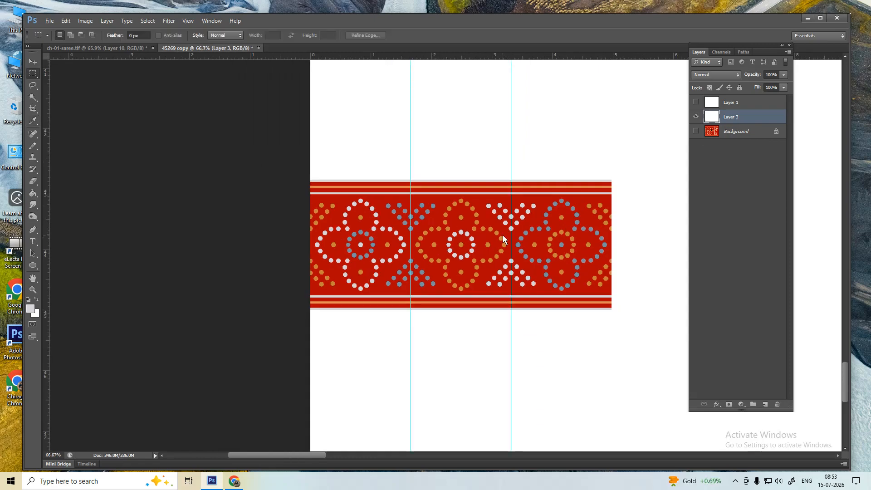
key(ctrl+semicolon)
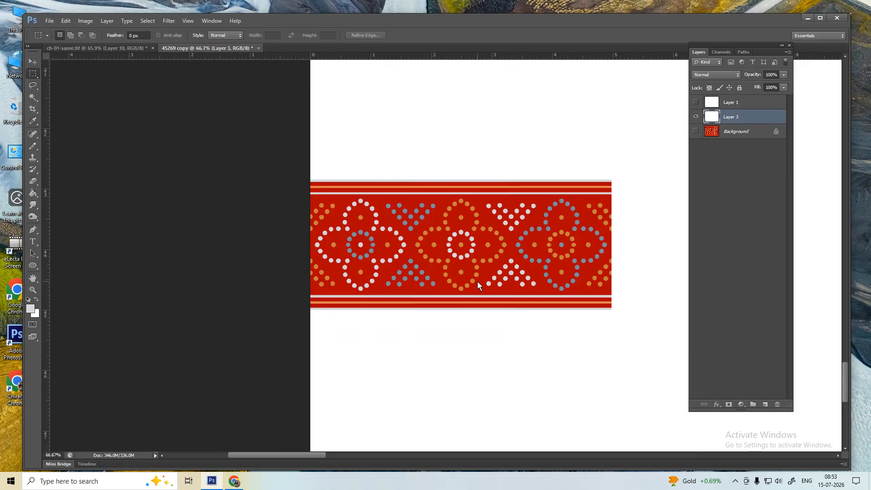
key(ctrl+minus)
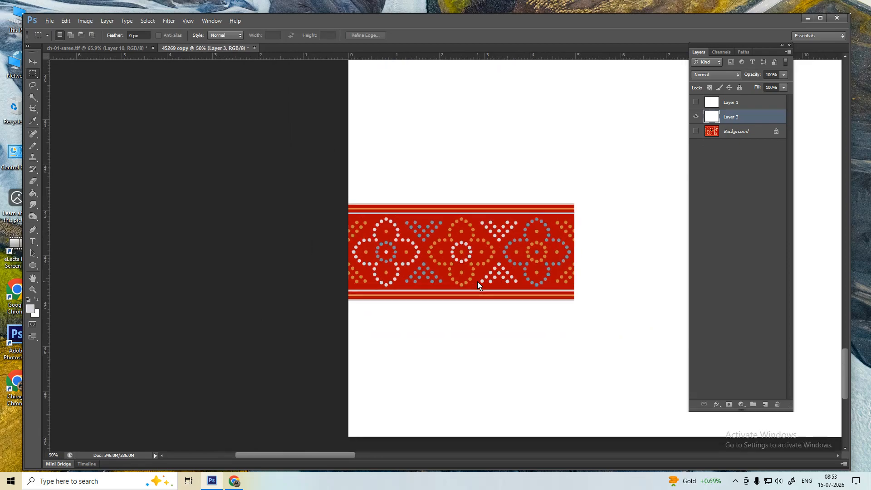
click(695, 130)
click(695, 130)
- Select the border strip, move it right, and repeat the transform to tile it across the bottom edge
drag(316, 169, 591, 356)
key(ctrl+t)
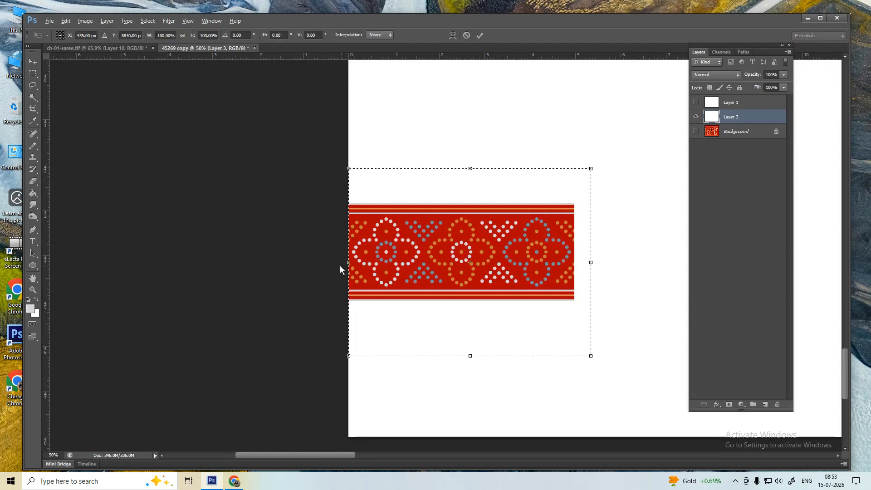
drag(360, 258, 614, 269)
scroll(571, 206, up, 6)
right_click(530, 270)
click(550, 277)
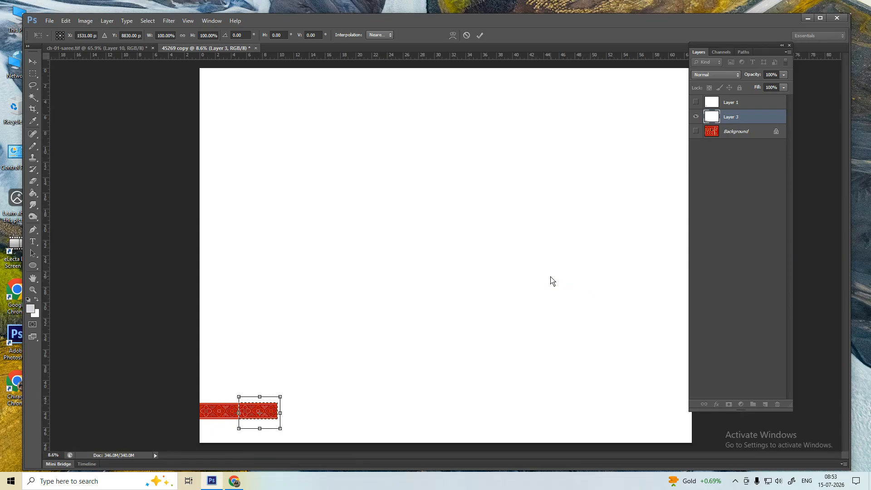
key(Return)
key(ctrl+alt+shift+t)
key(ctrl+alt+shift+t)
key(ctrl+alt+shift+t)
key(ctrl+alt+shift+t)
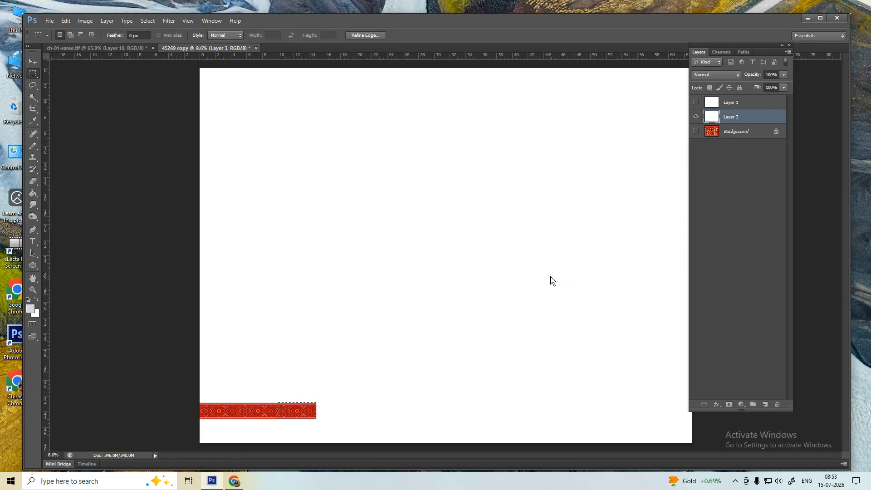
key(ctrl+alt+shift+t)
key(ctrl+alt+shift+t)
key(ctrl+alt+shift+t)
key(ctrl+alt+shift+t)
key(ctrl+alt+shift+t)
key(ctrl+alt+shift+t)
key(ctrl+alt+shift+t)
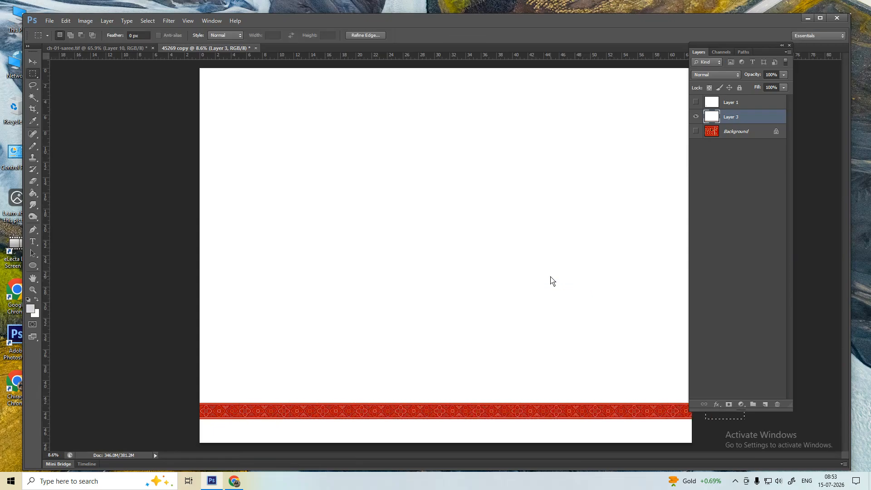
key(ctrl+d)
- Convert the saree Background into the editable Layer 0
click(715, 132)
double_click(733, 133)
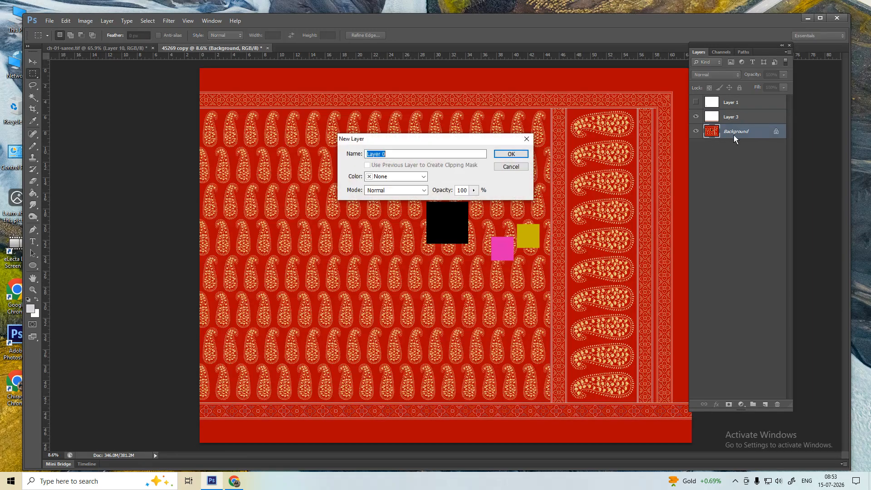
click(511, 168)
double_click(748, 134)
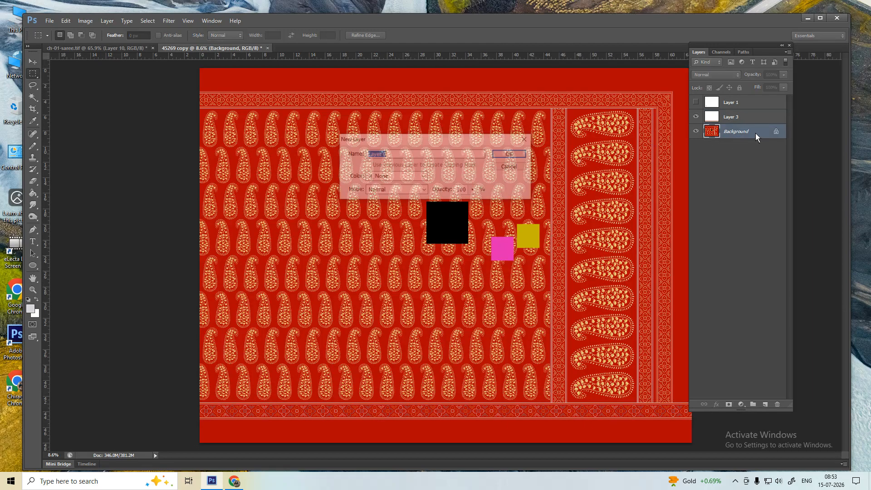
click(511, 155)
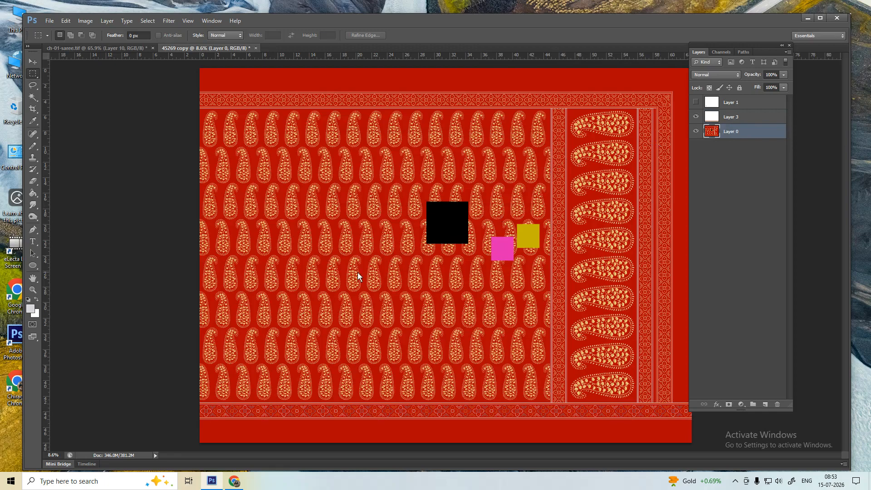
- Transform Layer 0 upward above the new border, nudge it down one pixel and commit
key(ctrl+t)
drag(344, 374, 348, 354)
key(Down)
key(Down)
key(Down)
key(Down)
key(Down)
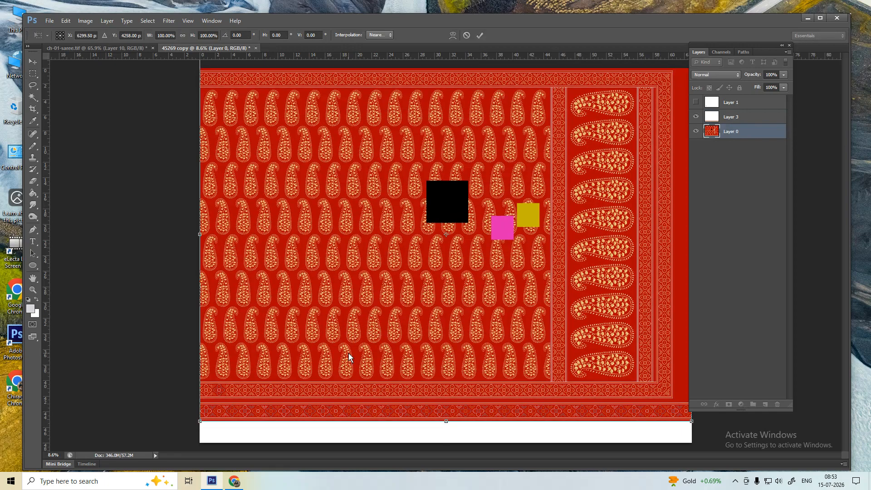
key(Return)
scroll(208, 407, up, 10)
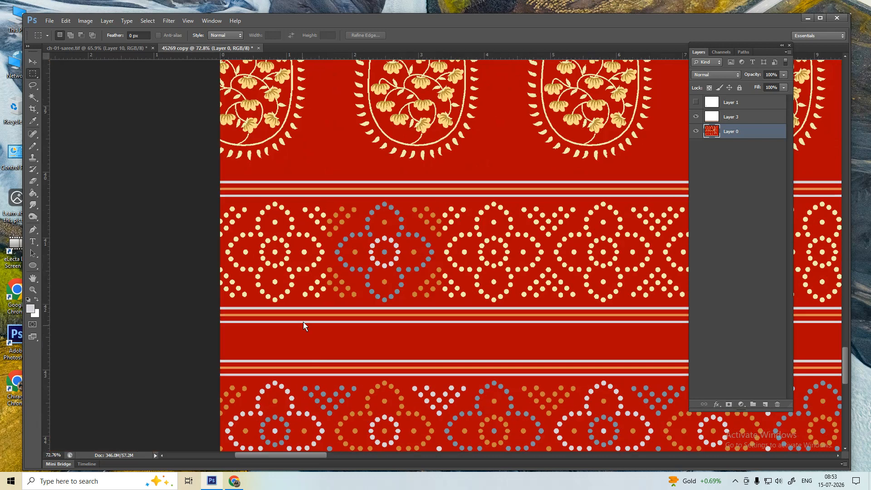
- Drag the saree artwork slightly downward toward the new border
scroll(355, 282, down, 4)
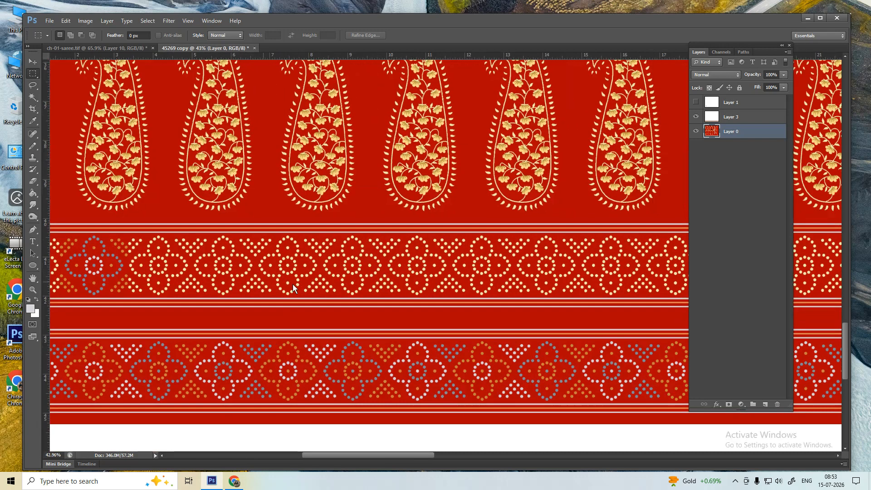
scroll(325, 372, up, 4)
scroll(480, 303, down, 3)
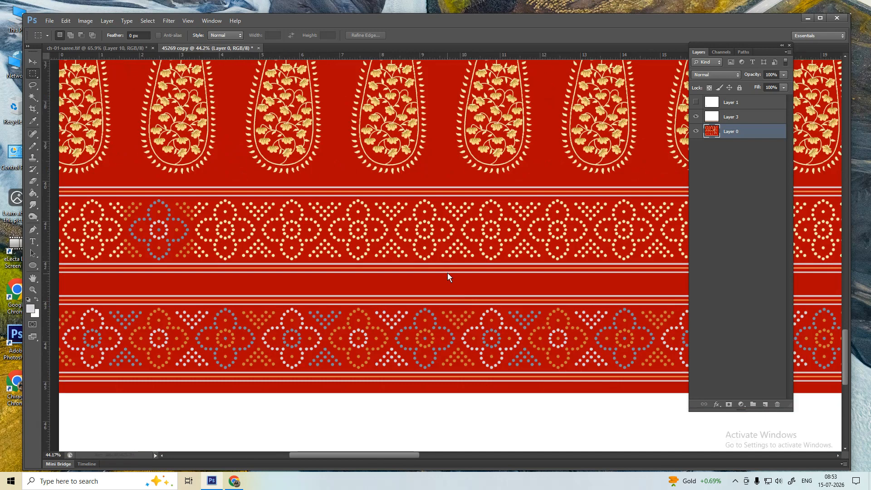
drag(455, 236, 458, 250)
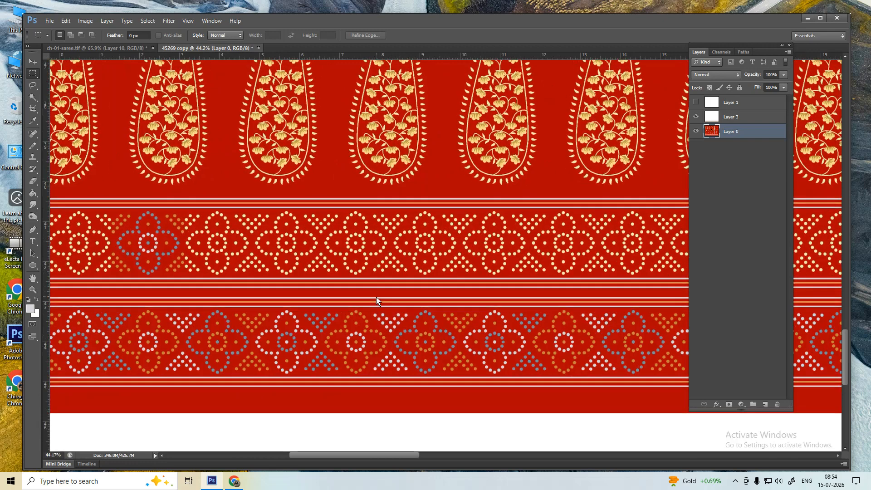
- Fit the saree on screen, then zoom into the bottom to inspect the multicoloured bandhani border
scroll(378, 297, up, 1)
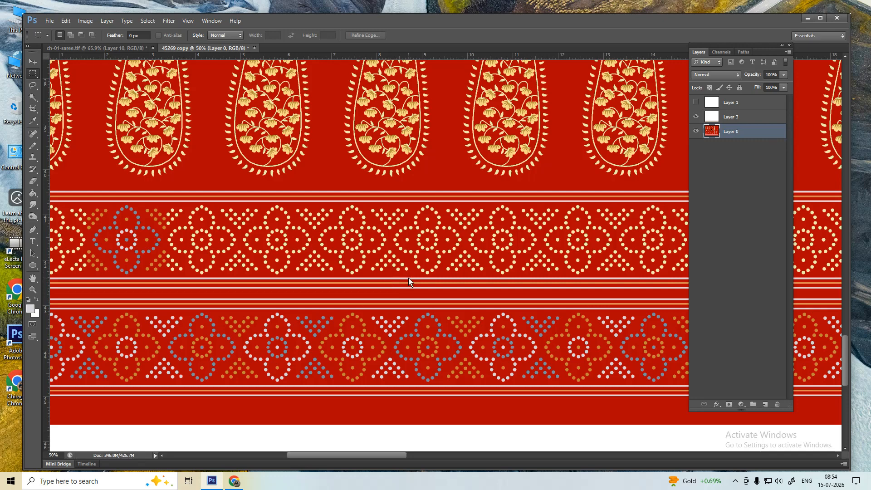
scroll(405, 279, down, 2)
scroll(405, 279, down, 1)
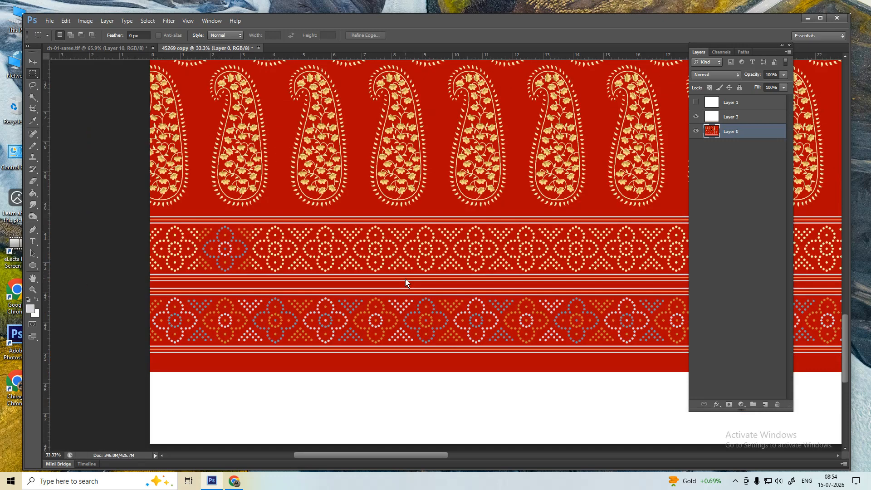
right_click(430, 260)
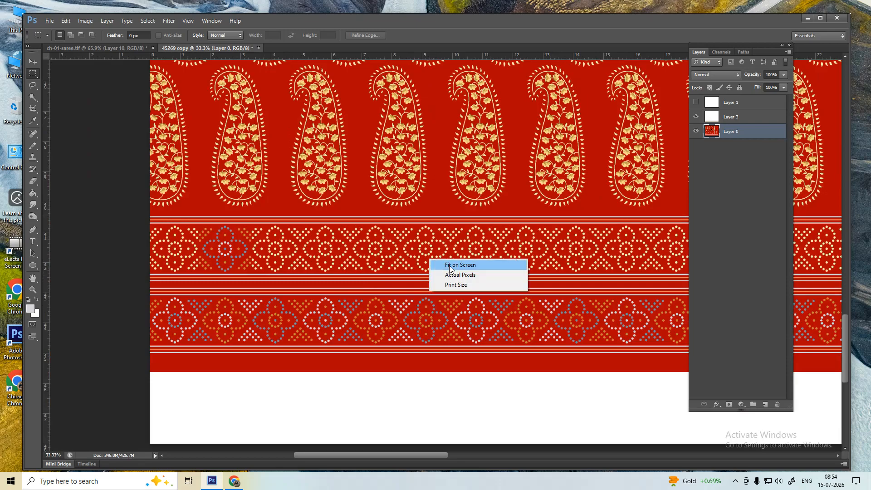
click(449, 265)
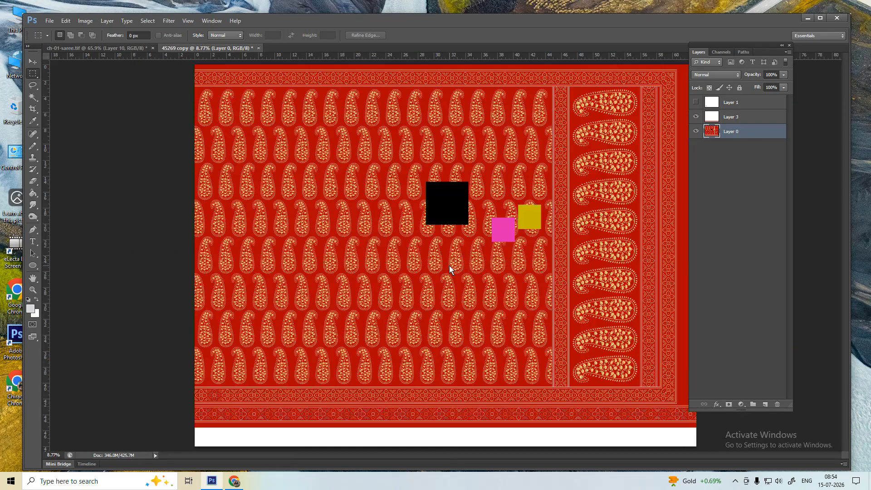
key(p)
key(p)
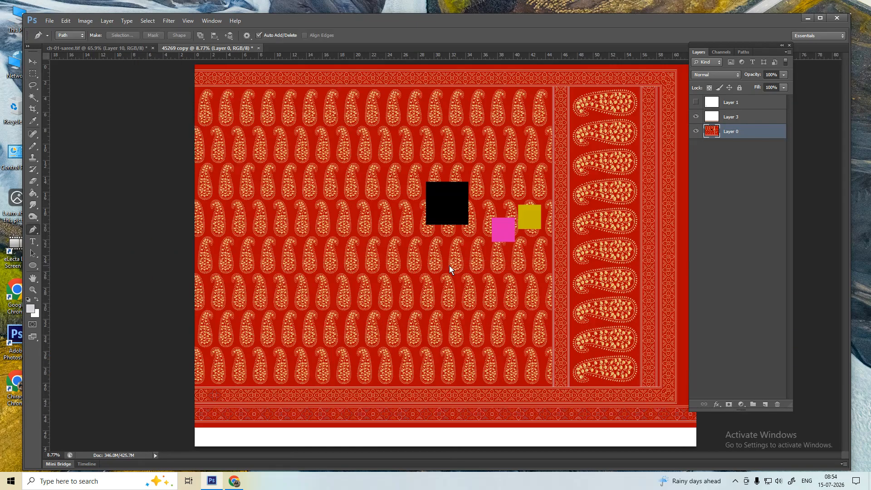
scroll(268, 426, up, 2)
scroll(297, 429, up, 3)
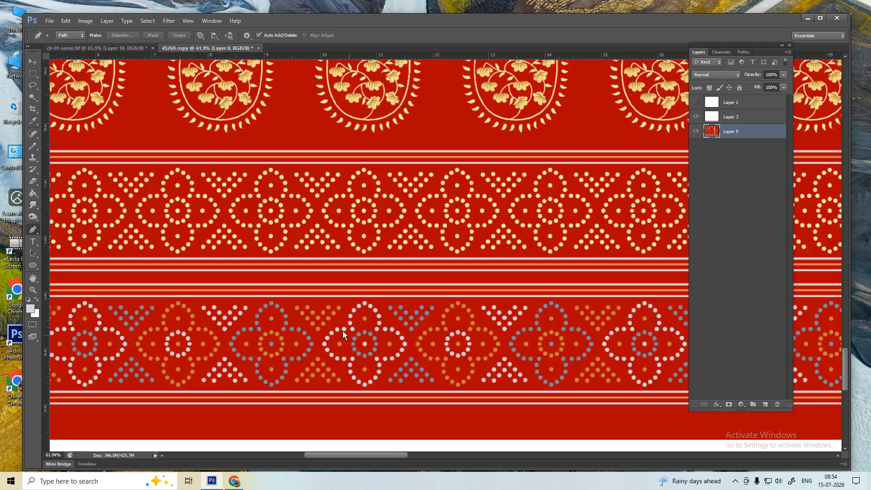
scroll(415, 318, up, 2)
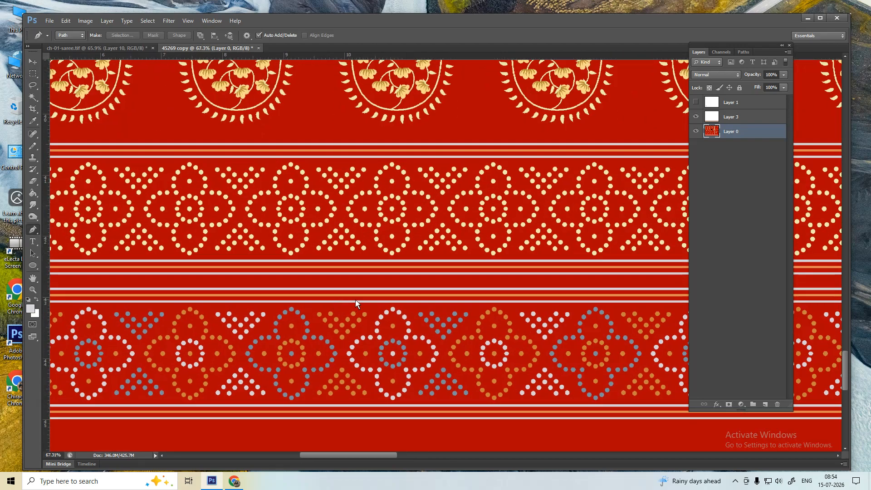
scroll(395, 296, down, 1)
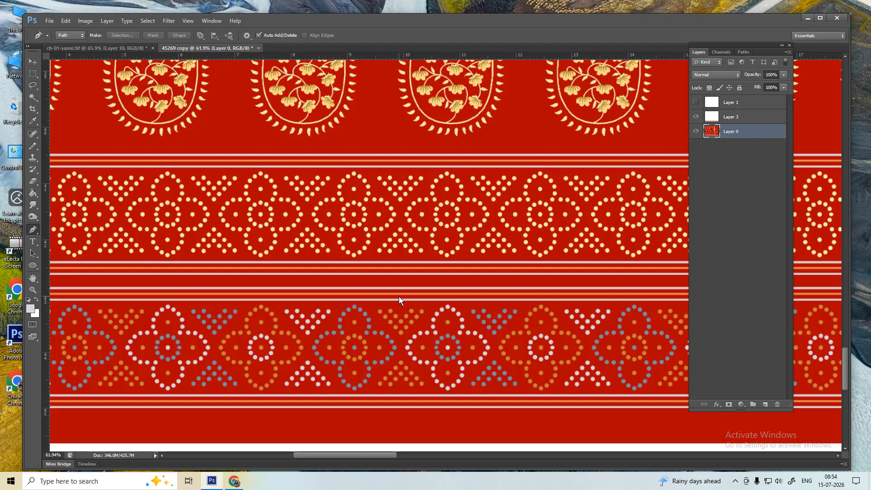
- Paste the screen capture into a new Untitled-1 document
key(ctrl+n)
key(Return)
key(ctrl+v)
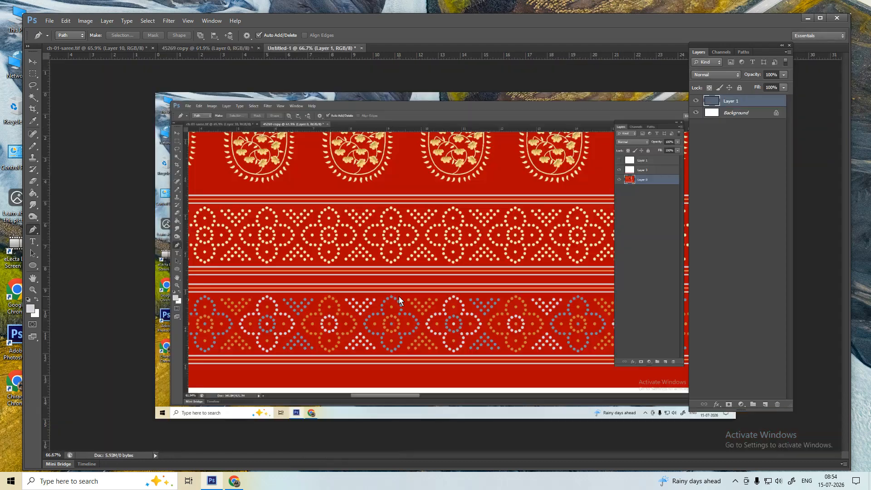
- Marquee-select the two bandhani borders, then close Untitled-1 without saving
key(m)
drag(195, 184, 573, 372)
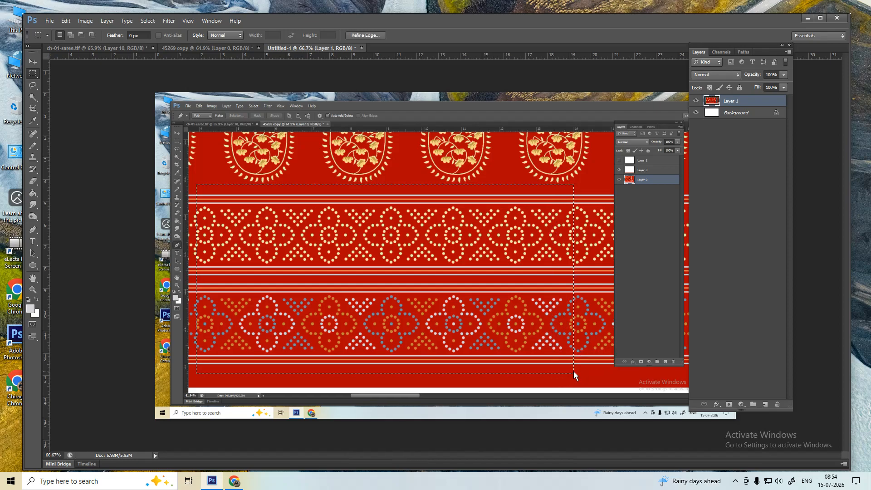
key(ctrl+w)
click(457, 191)
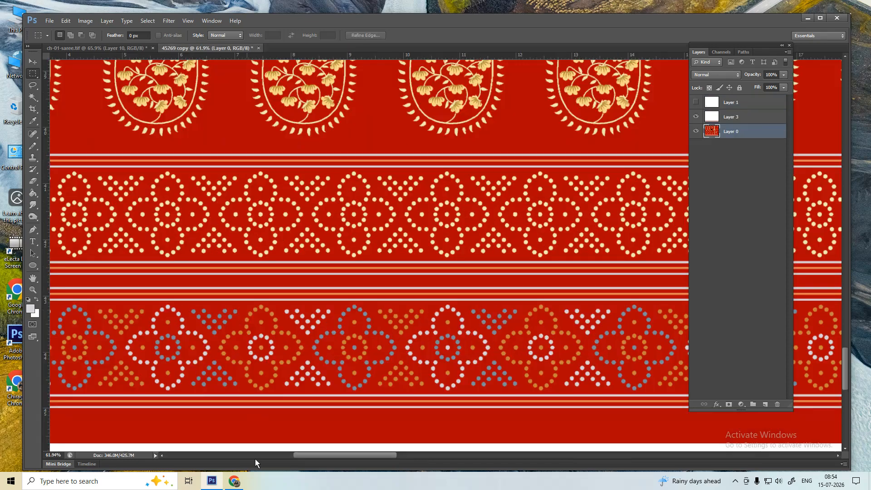
- In WhatsApp Web, find your own chat by searching your name and send the pasted border image
click(234, 481)
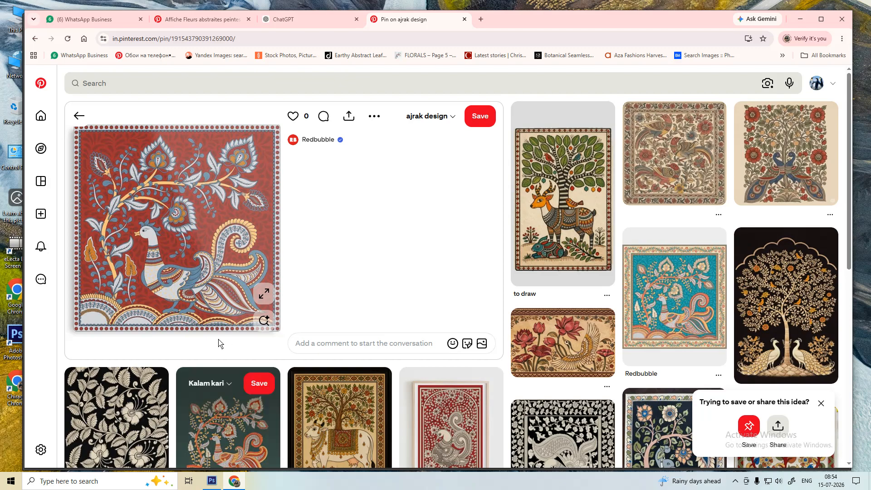
click(95, 19)
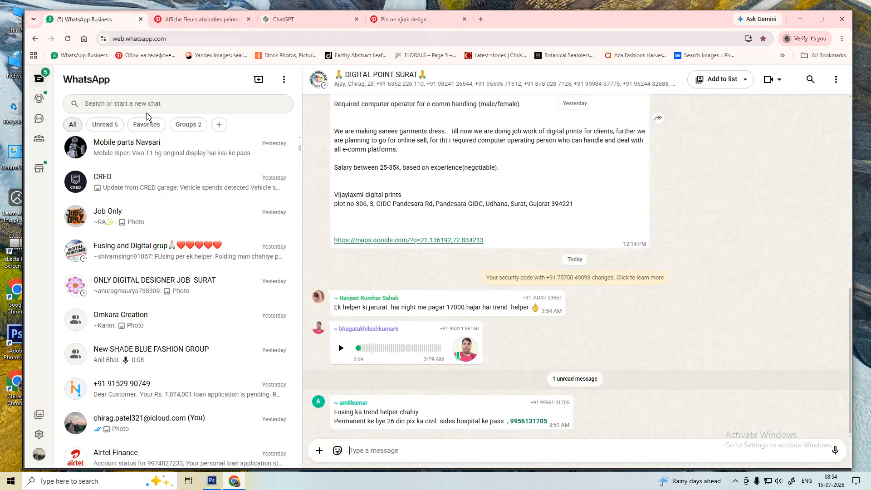
click(145, 111)
text(chira)
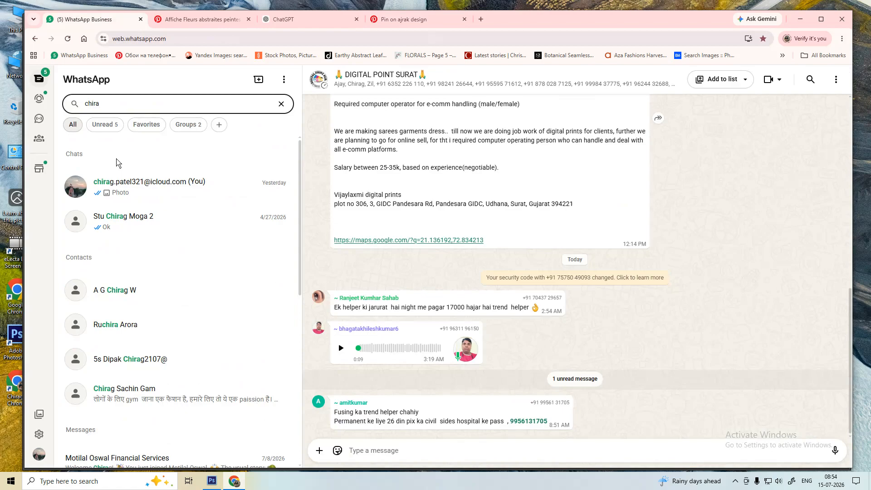
click(119, 185)
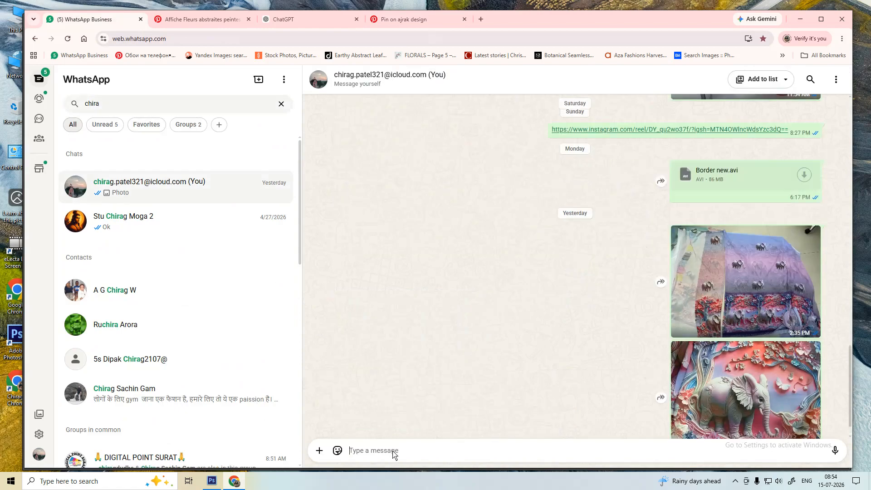
key(ctrl+v)
key(Return)
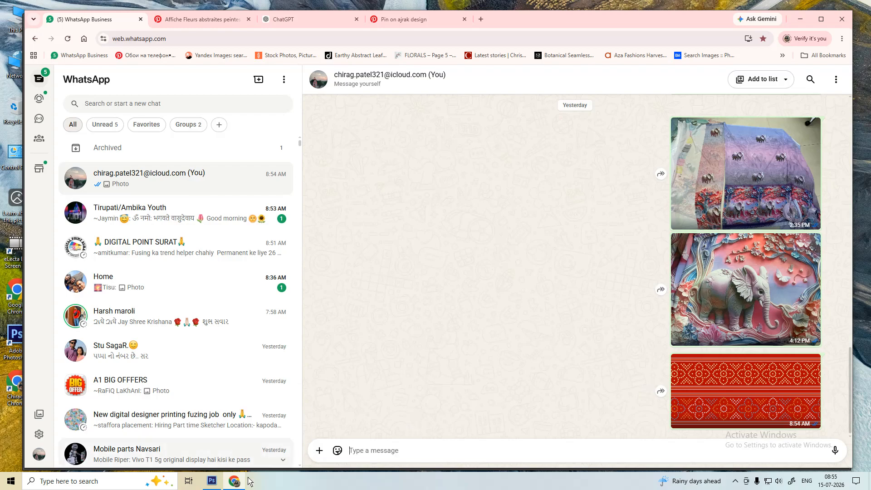
click(212, 481)
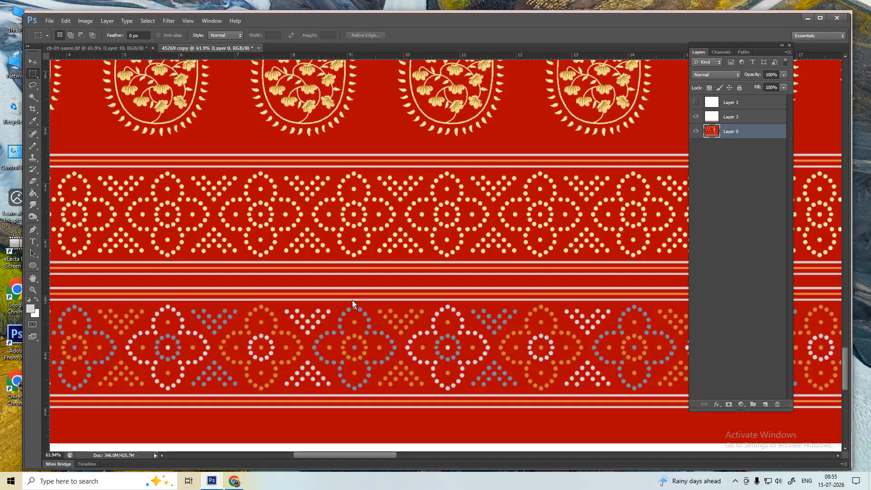
click(234, 481)
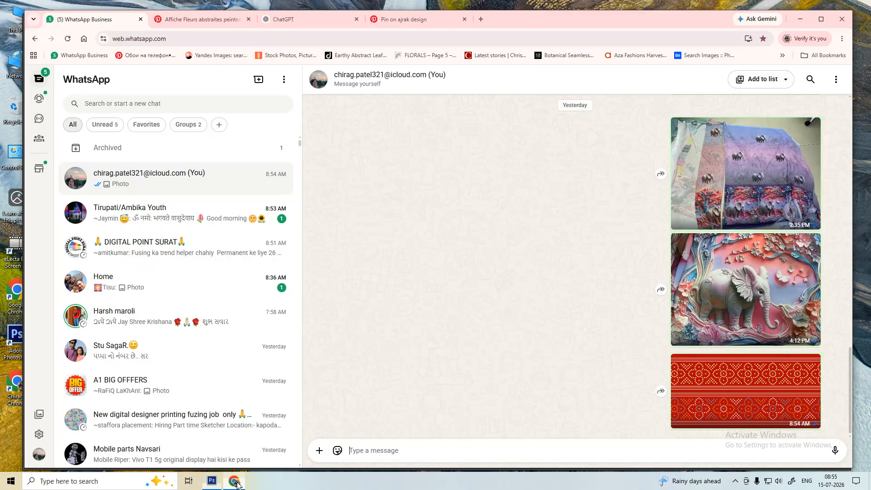
click(212, 480)
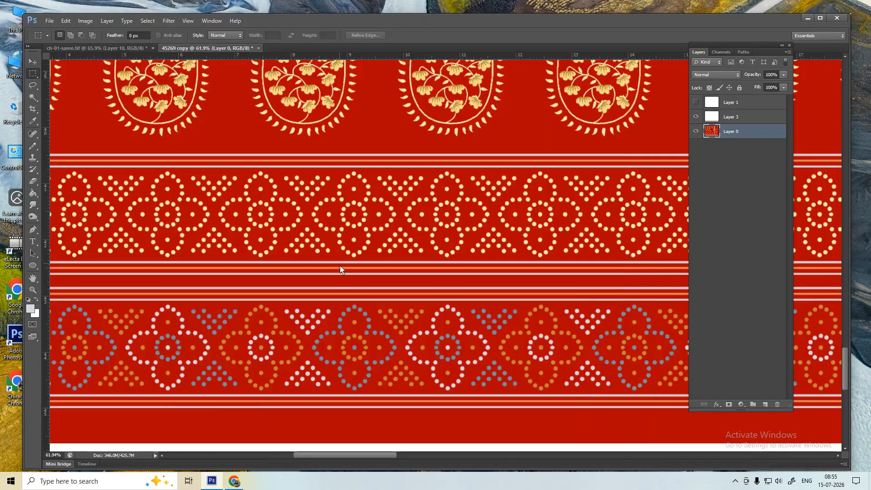
right_click(341, 265)
click(354, 270)
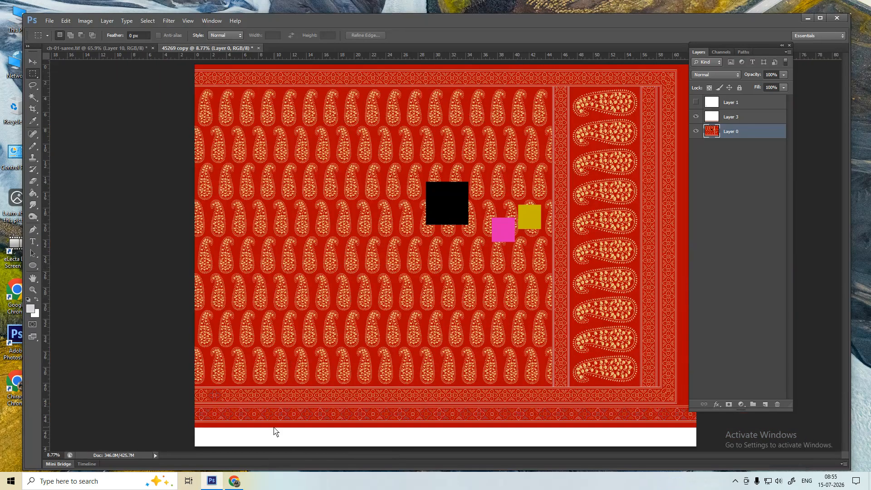
scroll(274, 432, up, 5)
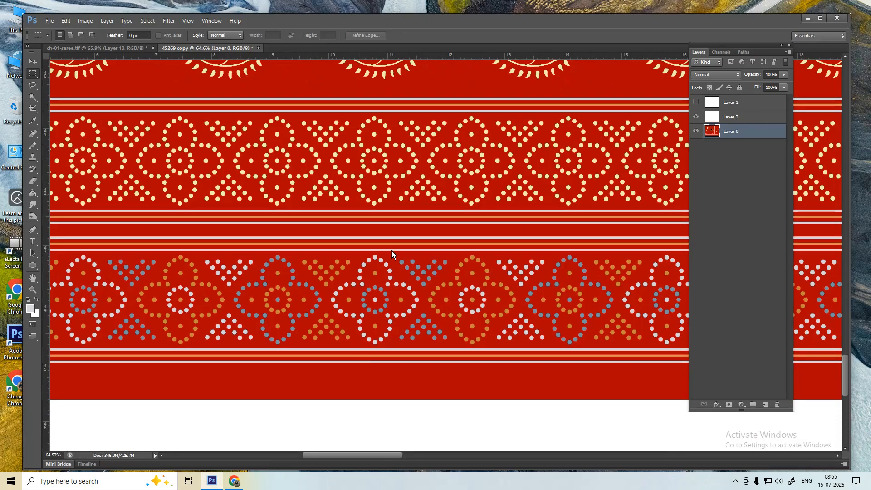
scroll(391, 250, down, 2)
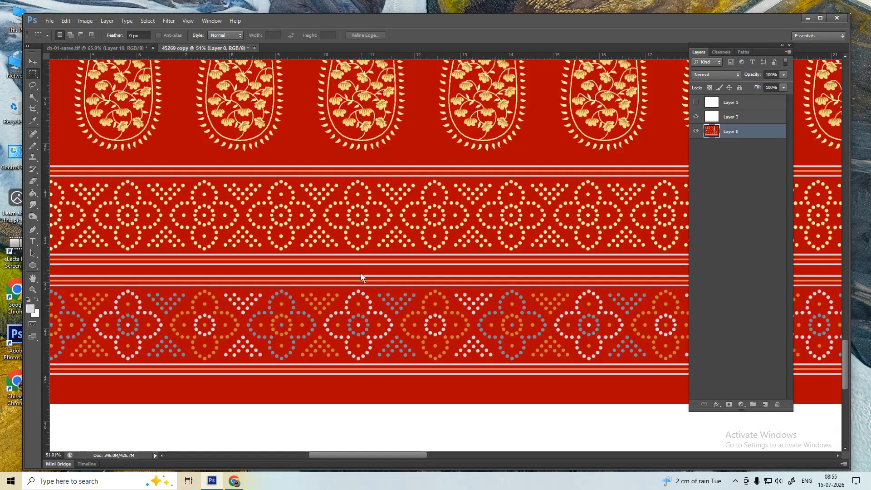
drag(357, 263, 353, 273)
scroll(338, 267, up, 1)
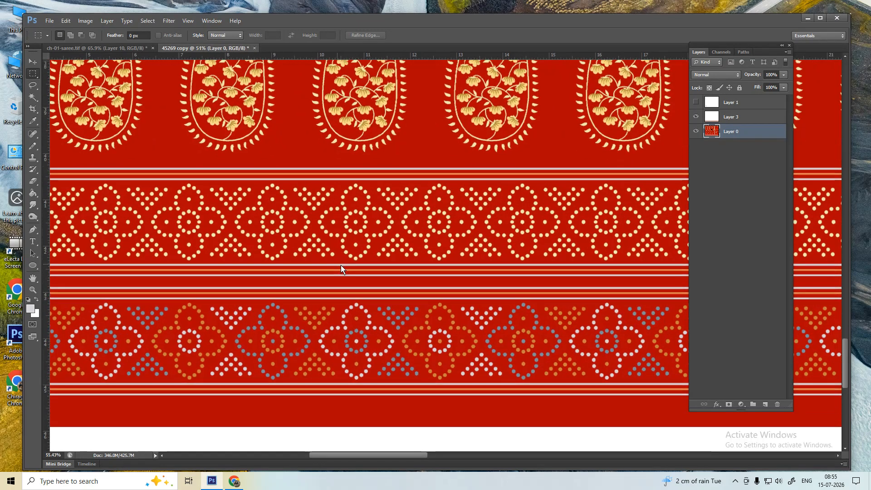
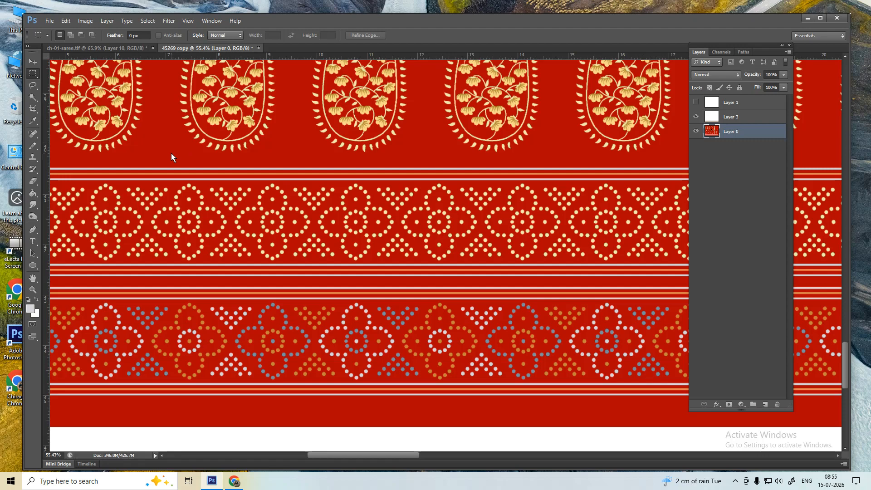
- Try a marquee over the border, deselect, and glance at the ch-01-saree.tif document before returning to 45269 copy
drag(171, 154, 567, 408)
key(ctrl+d)
click(211, 480)
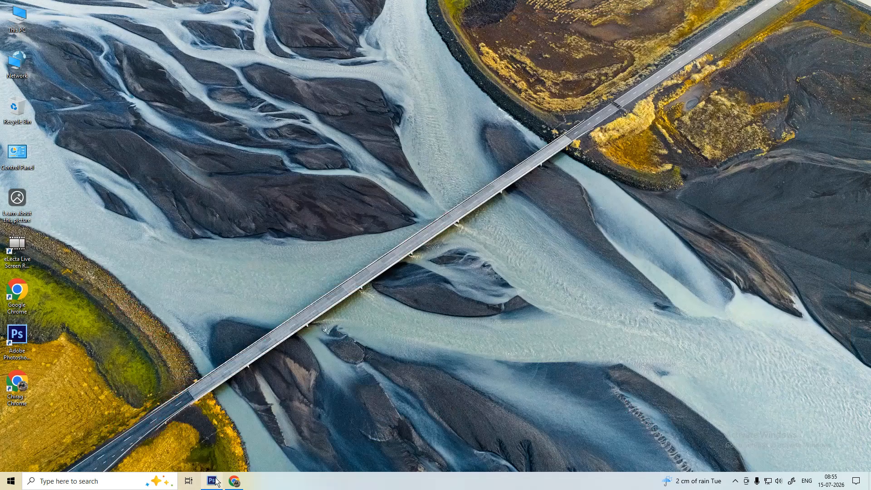
click(213, 481)
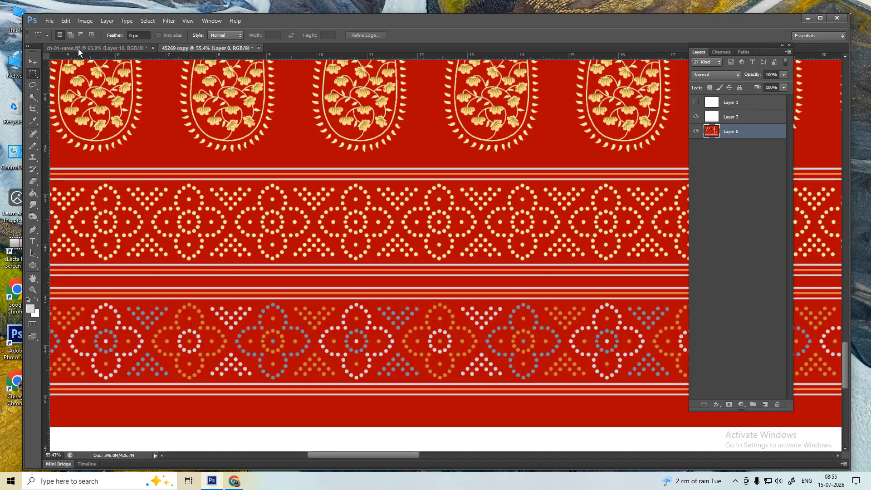
click(78, 48)
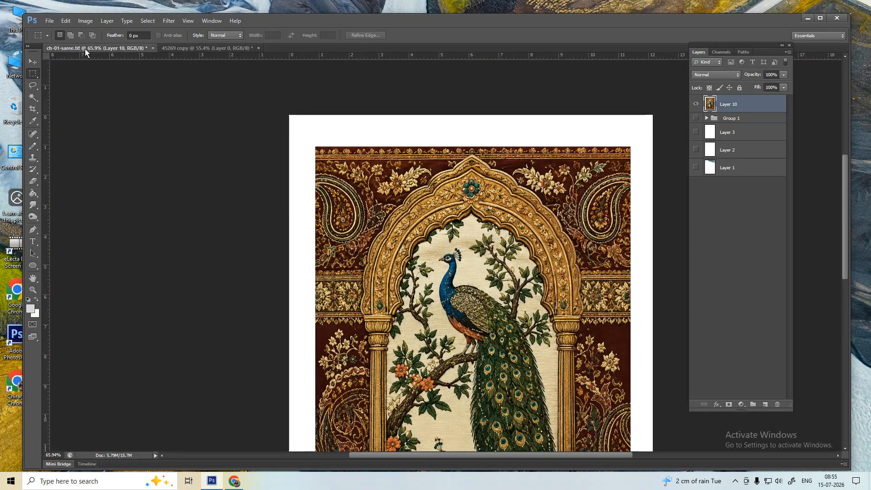
click(206, 48)
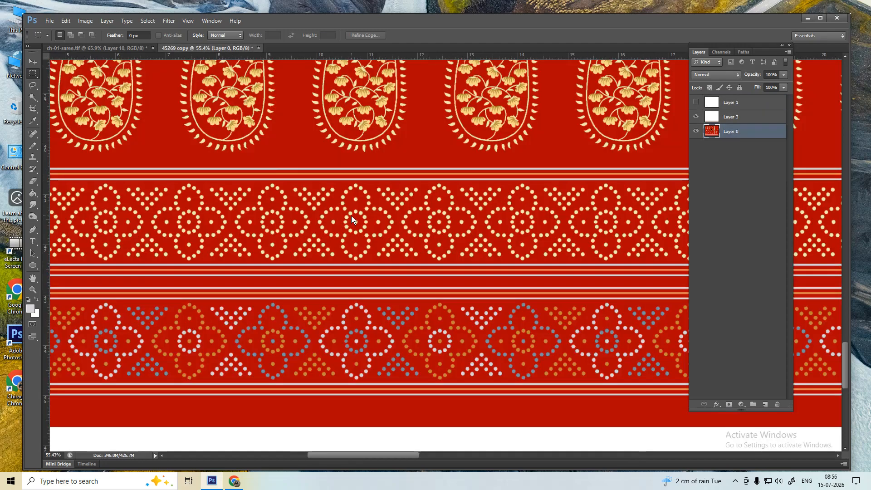
- Make a clipboard-sized new document, paste the screenshot, and crop it to the two dotted border bands
key(ctrl+n)
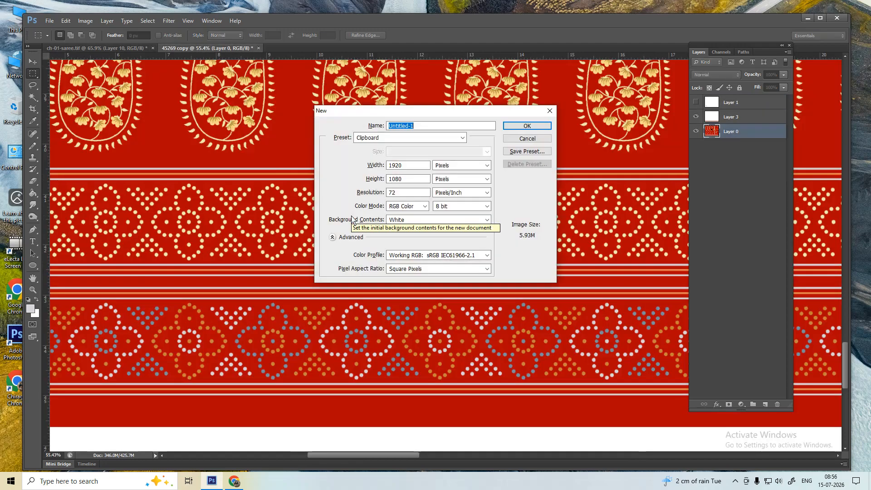
key(Return)
key(ctrl+v)
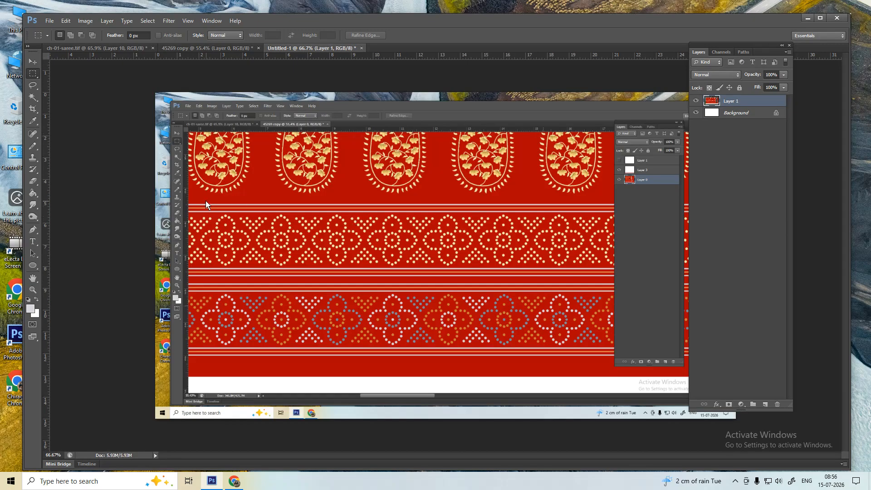
drag(205, 200, 592, 362)
key(alt+i)
key(p)
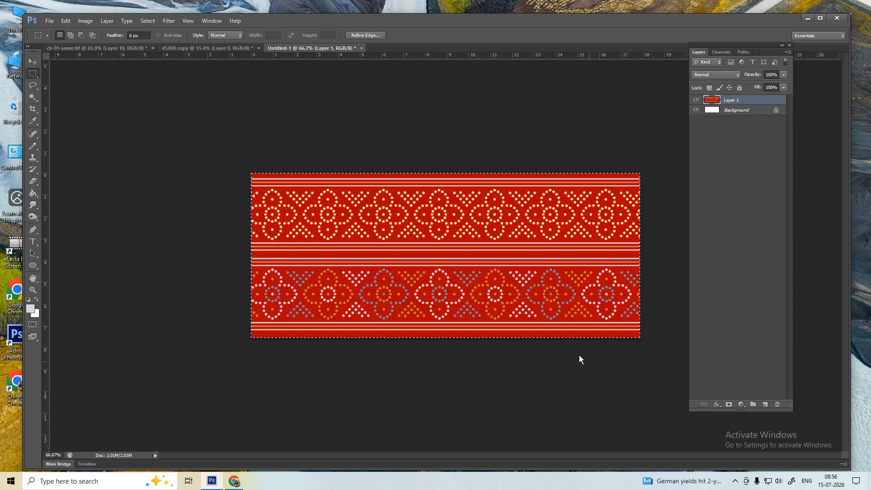
click(234, 480)
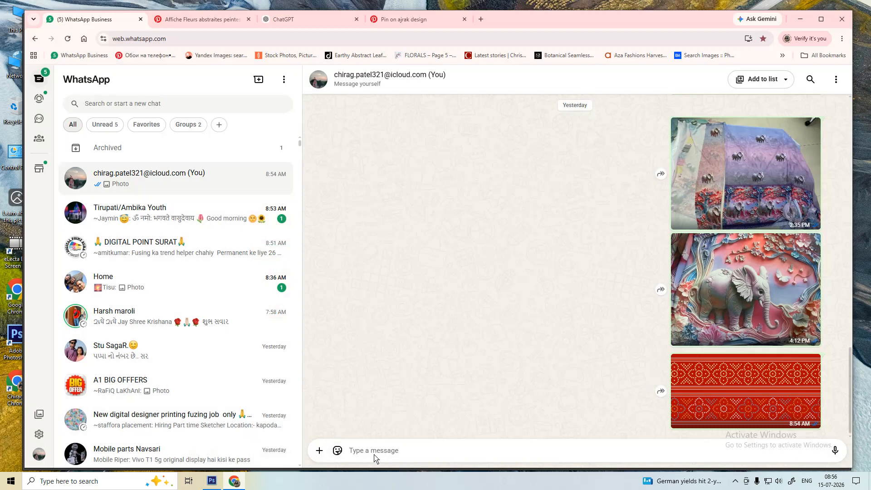
key(ctrl+v)
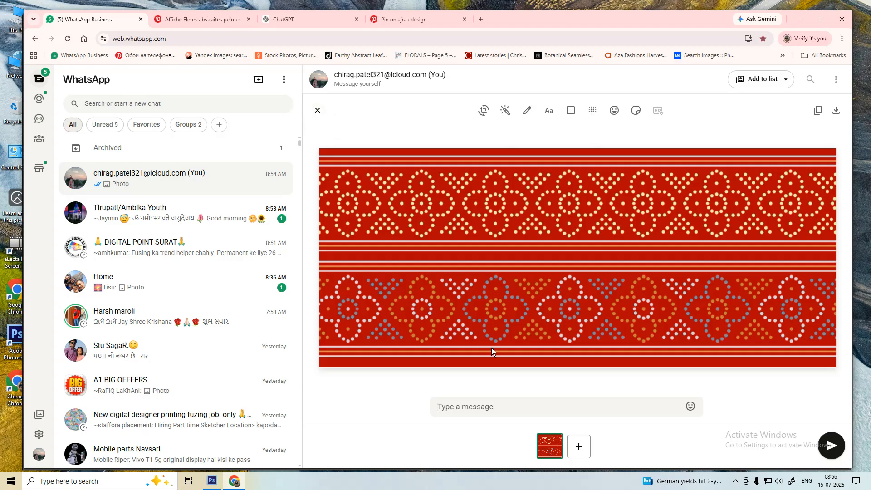
key(ctrl+v)
key(ctrl+v)
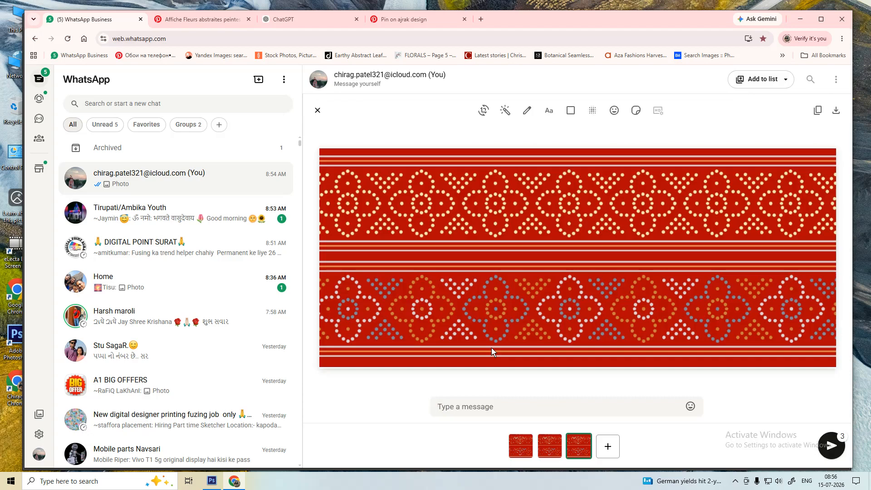
click(557, 442)
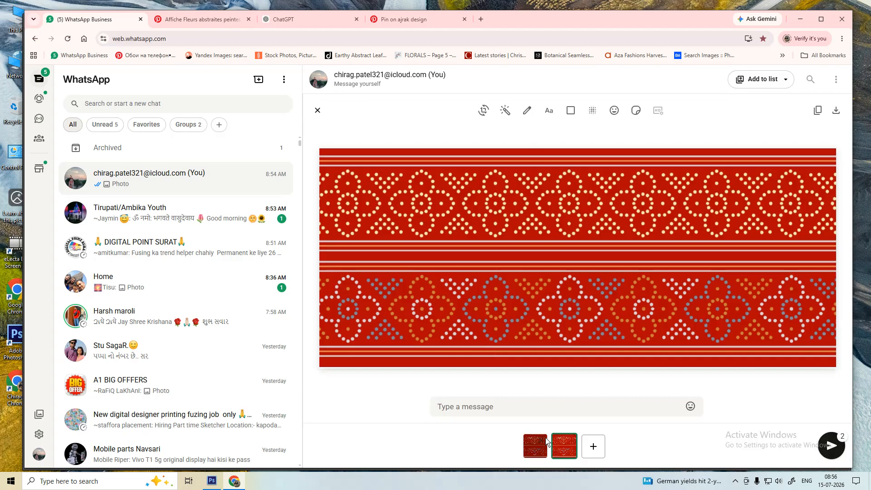
click(569, 442)
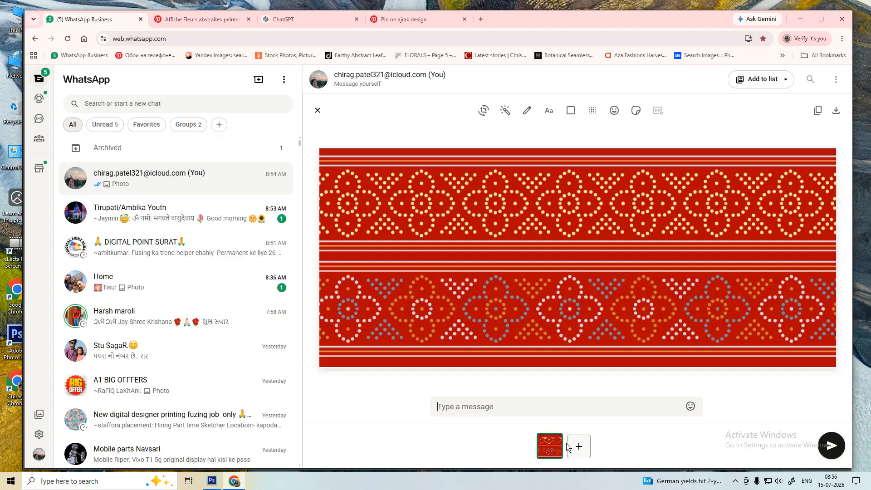
click(556, 443)
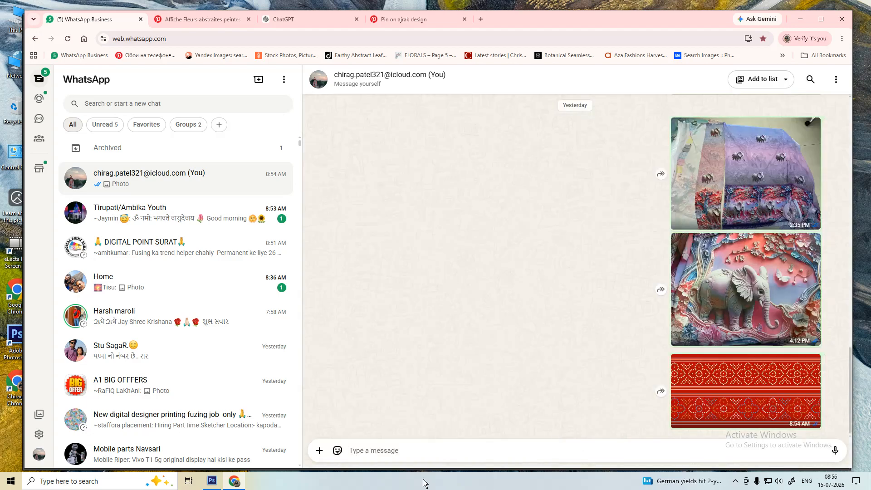
click(215, 487)
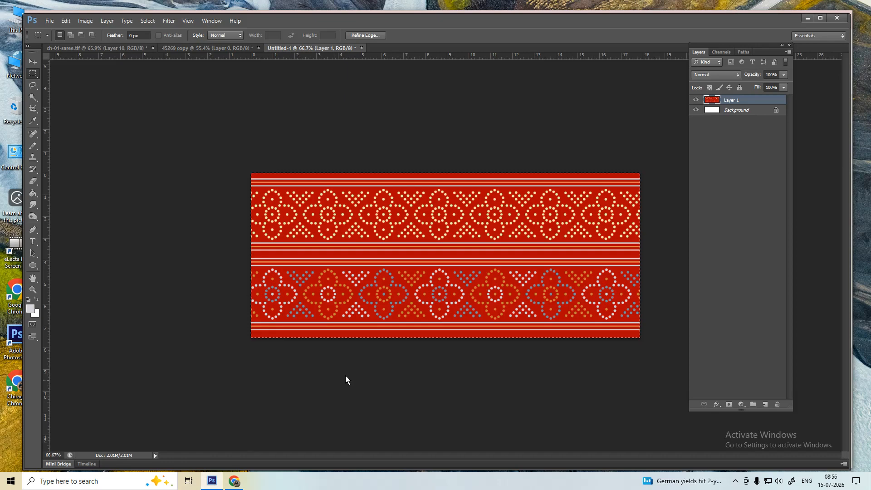
- Close Untitled-1 without saving and fit the 45269 copy saree design on screen
key(ctrl+a)
key(ctrl+w)
click(451, 194)
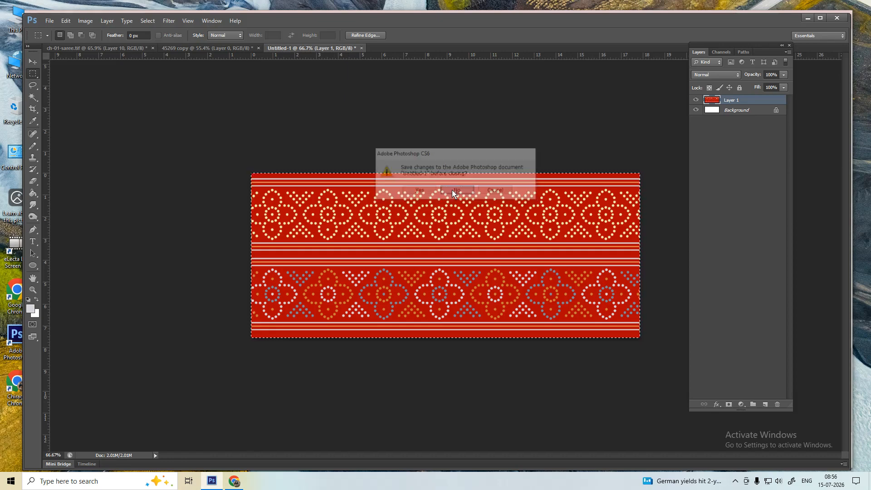
right_click(408, 218)
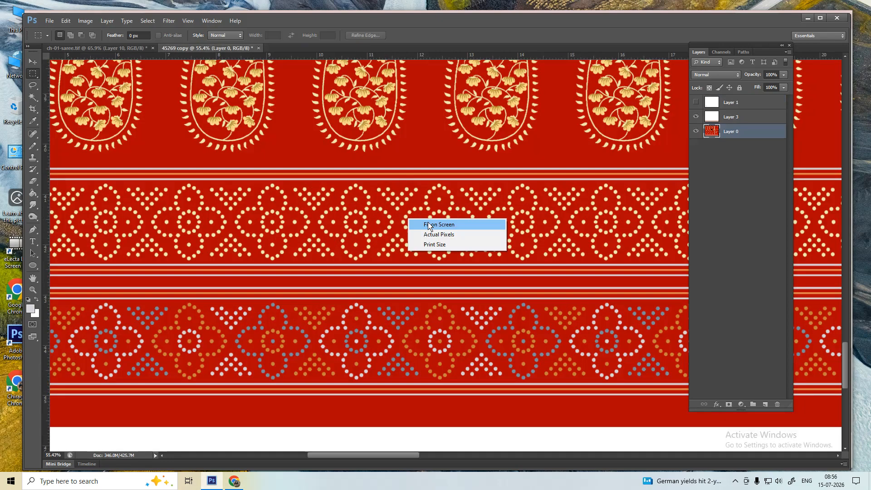
click(424, 224)
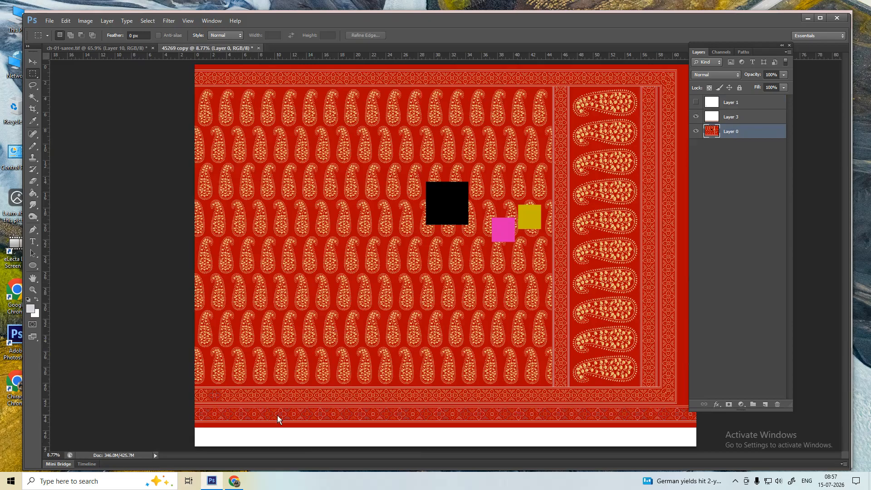
scroll(277, 415, up, 5)
scroll(344, 351, down, 1)
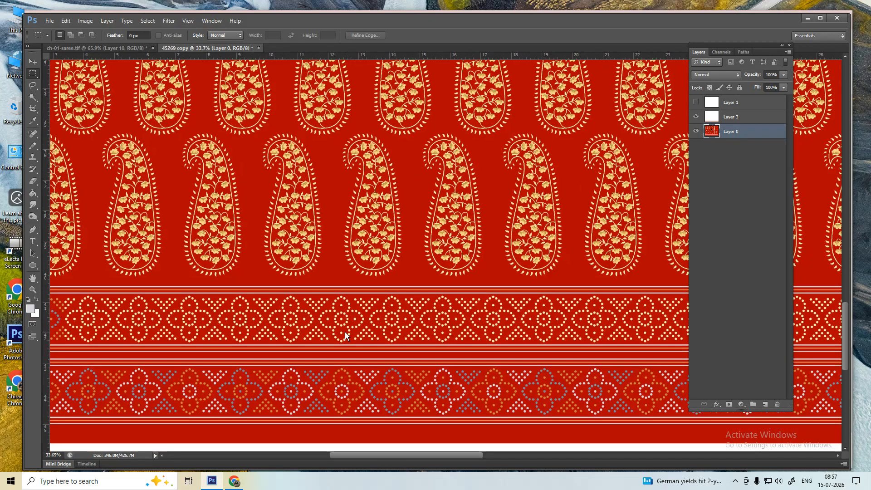
- Marquee the paisleys and border, turn on the bird painting Layer 1, and shift the selection left
key(super+shift+s)
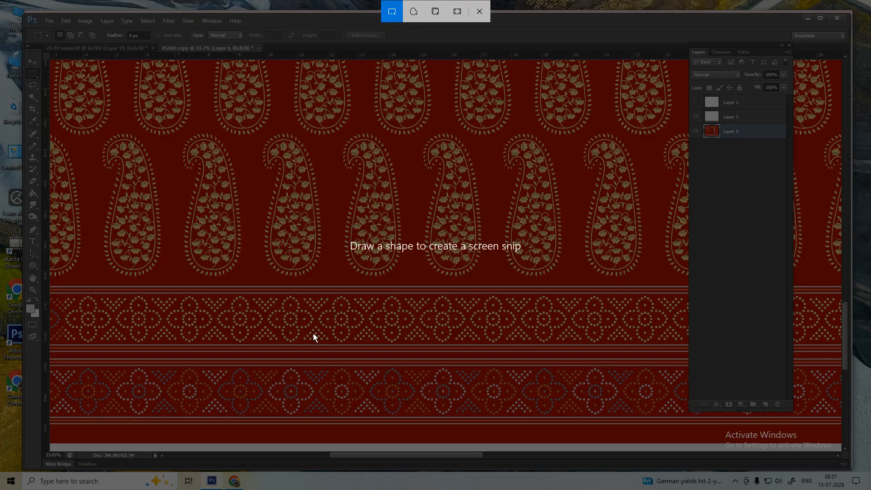
key(Escape)
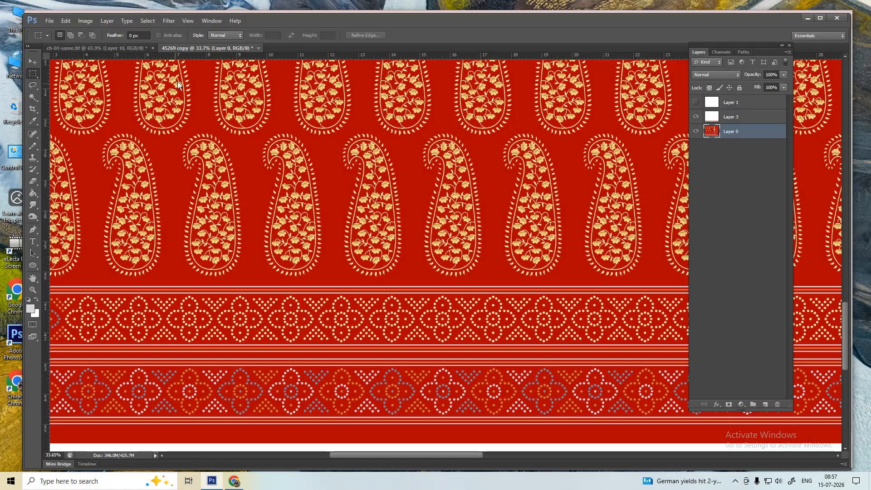
drag(175, 110, 442, 439)
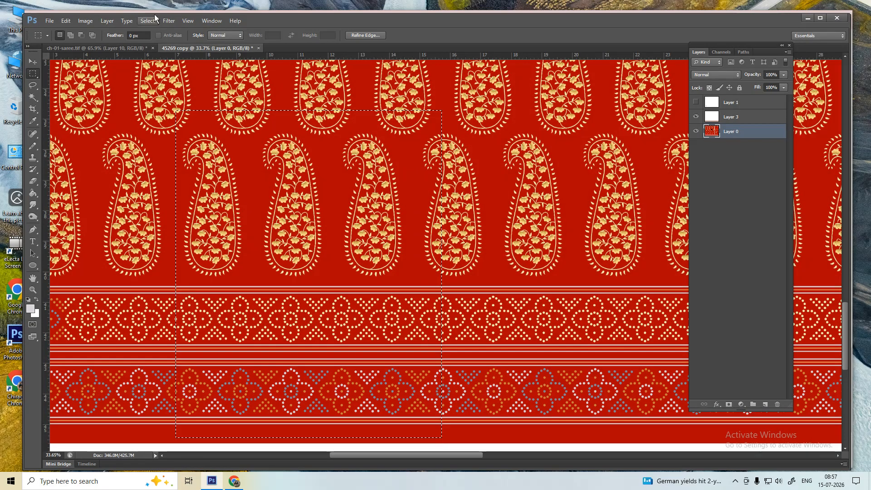
click(696, 102)
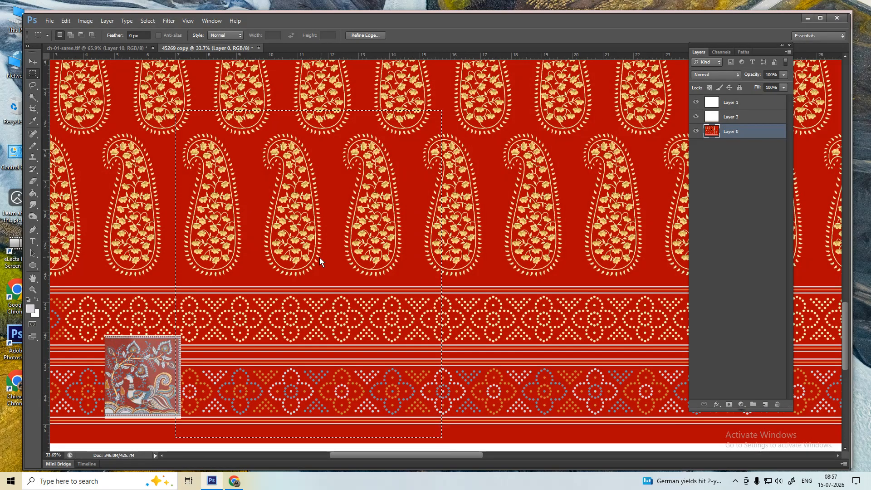
drag(320, 257, 235, 263)
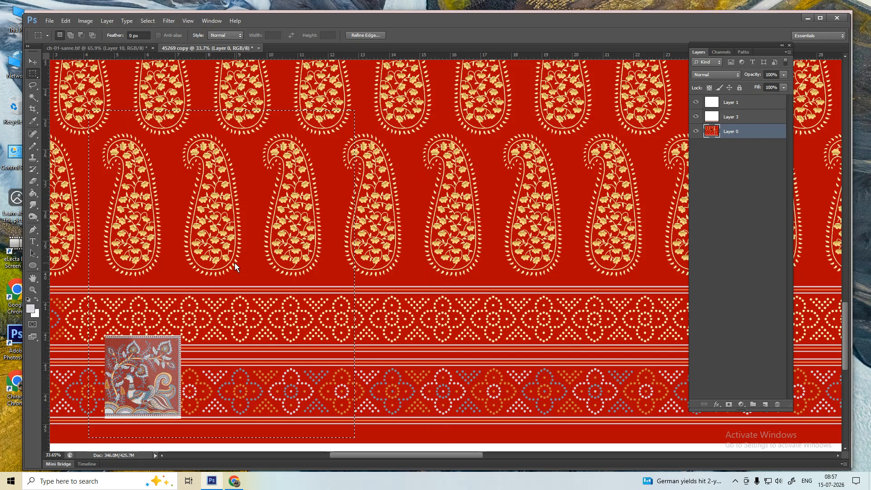
- Dismiss a stray Copilot prompt and cancel the Save As window
key(ctrl+n)
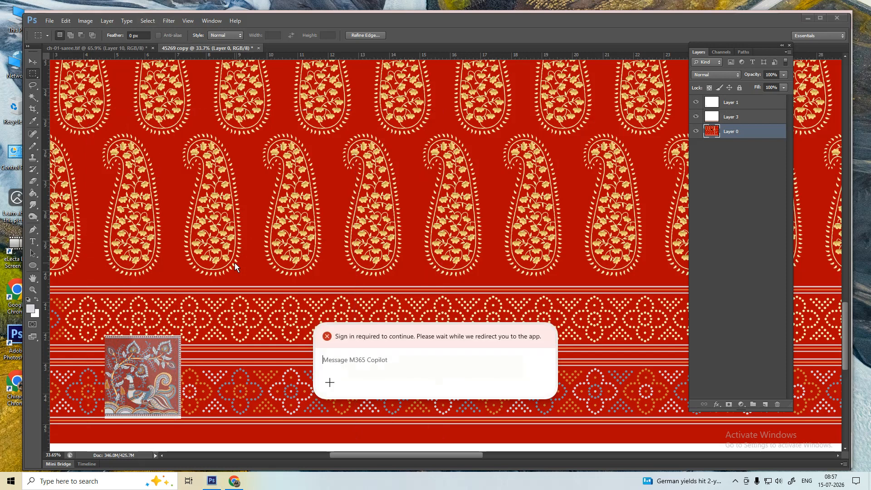
key(Escape)
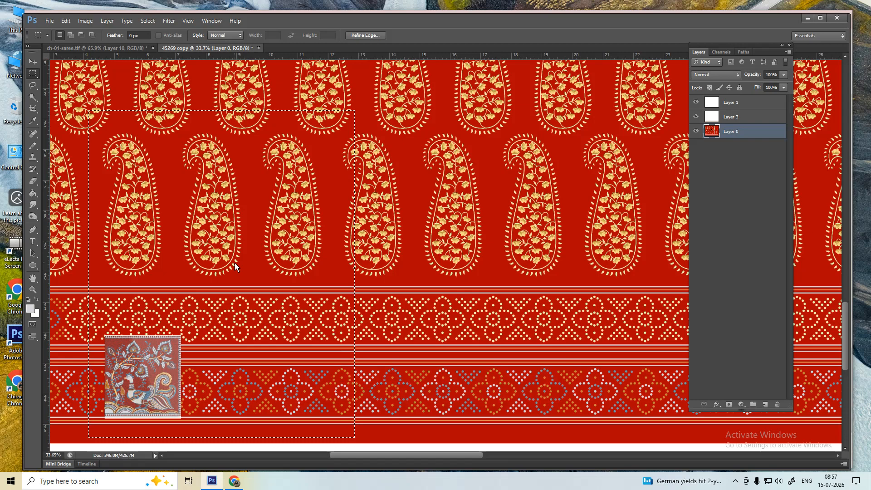
key(ctrl+s)
key(Escape)
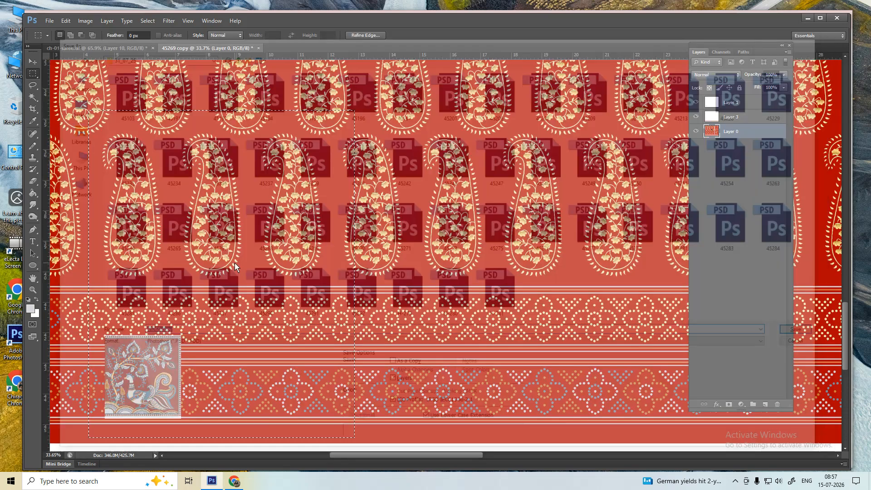
- Browse the Image menu commands in Keyboard Shortcuts and Menus' Menus tab, then close it unsaved
click(49, 21)
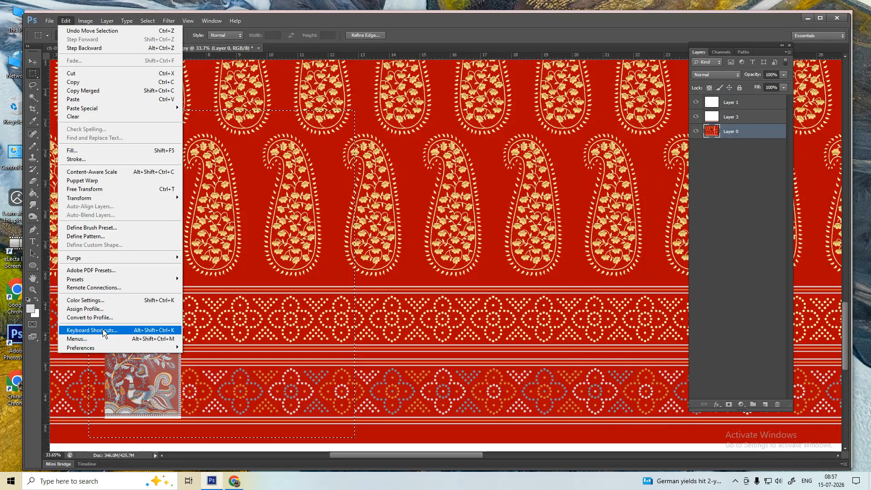
click(105, 331)
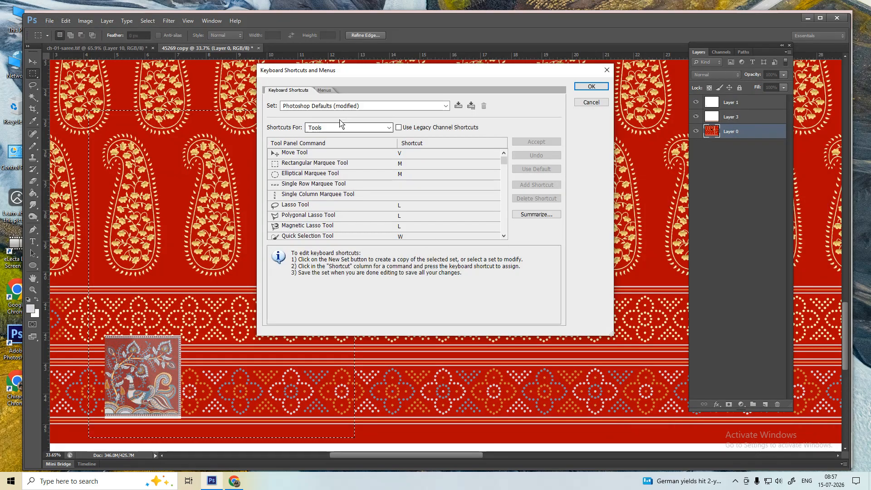
click(323, 91)
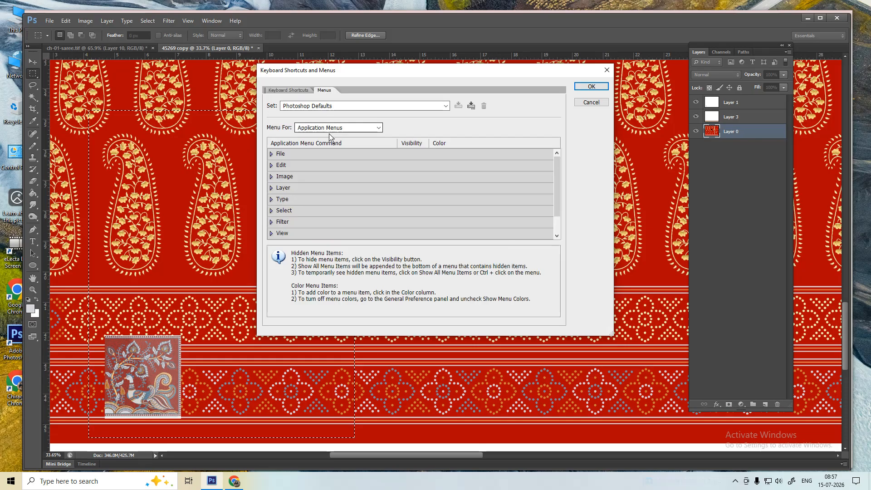
click(272, 177)
scroll(486, 228, down, 3)
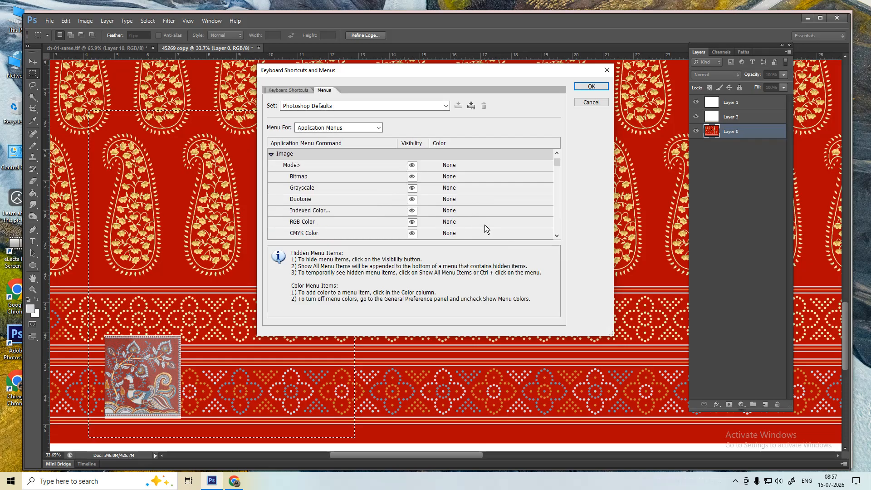
scroll(486, 228, down, 5)
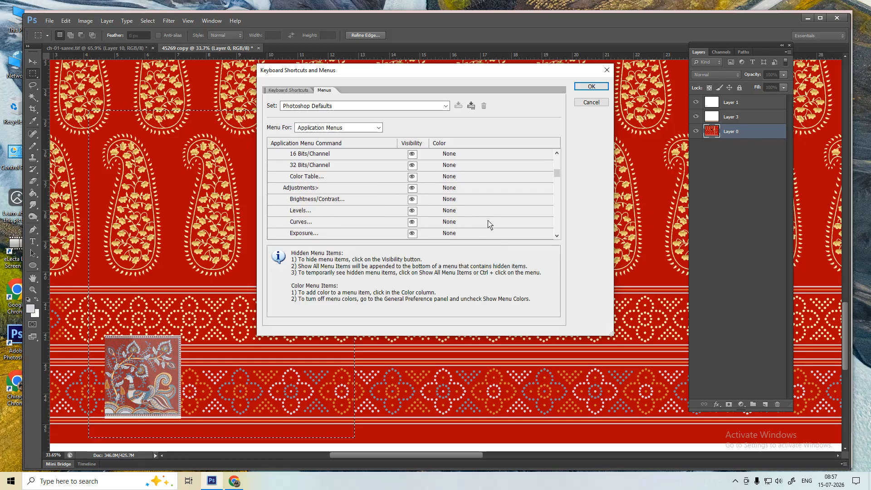
scroll(488, 224, down, 3)
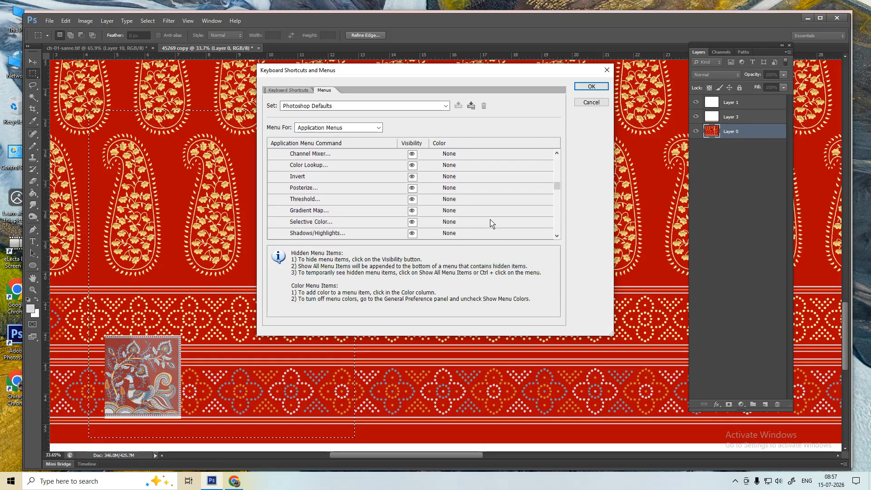
scroll(491, 223, down, 4)
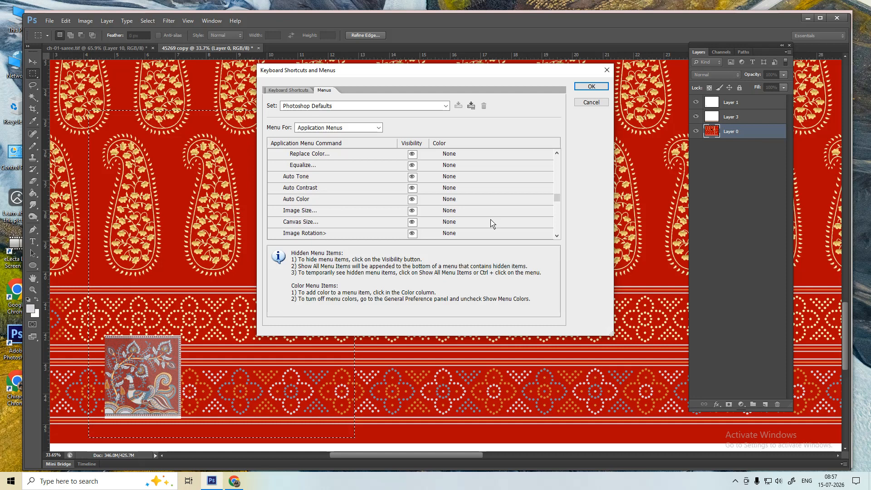
scroll(490, 223, down, 3)
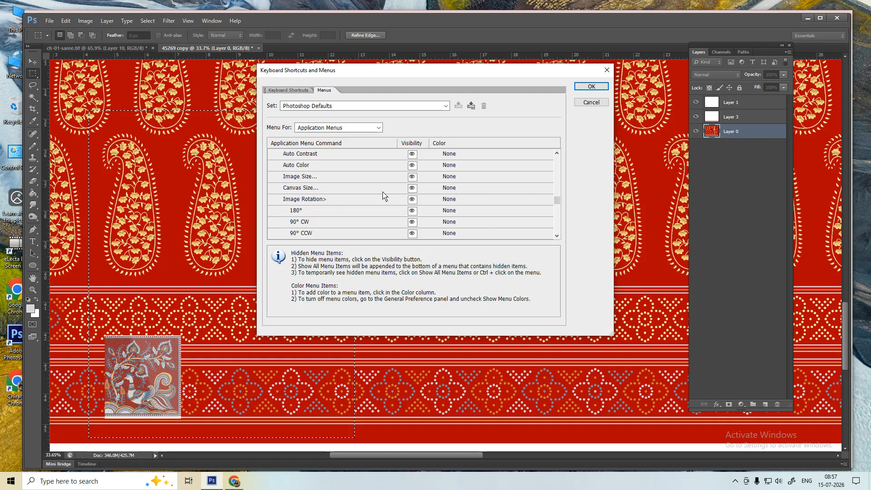
click(591, 102)
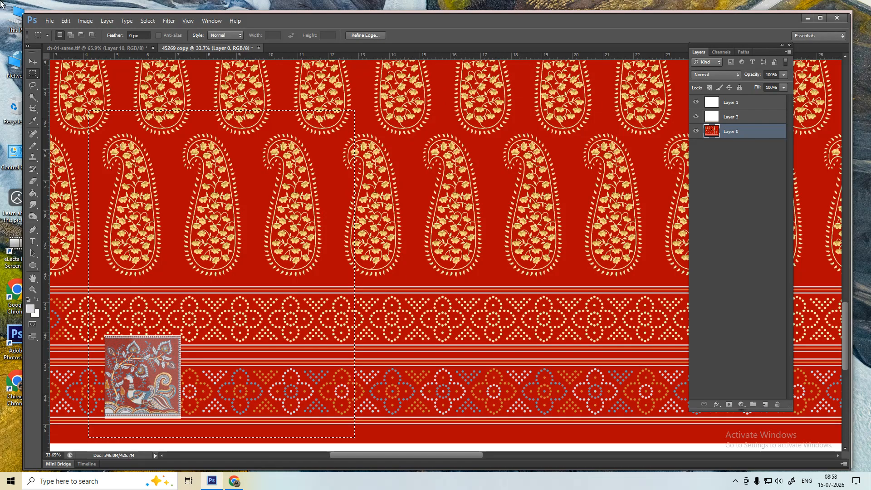
- Look through the Image menu, then reopen Keyboard Shortcuts and Menus on the Menus tab
click(83, 21)
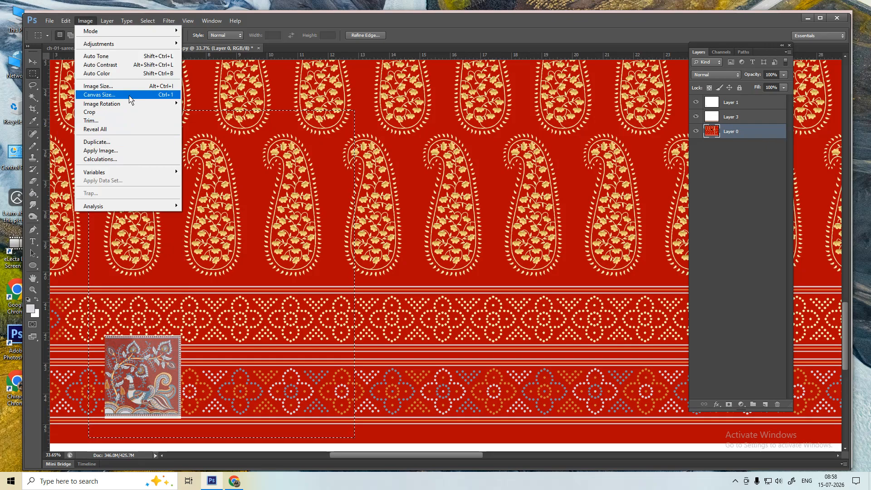
click(301, 15)
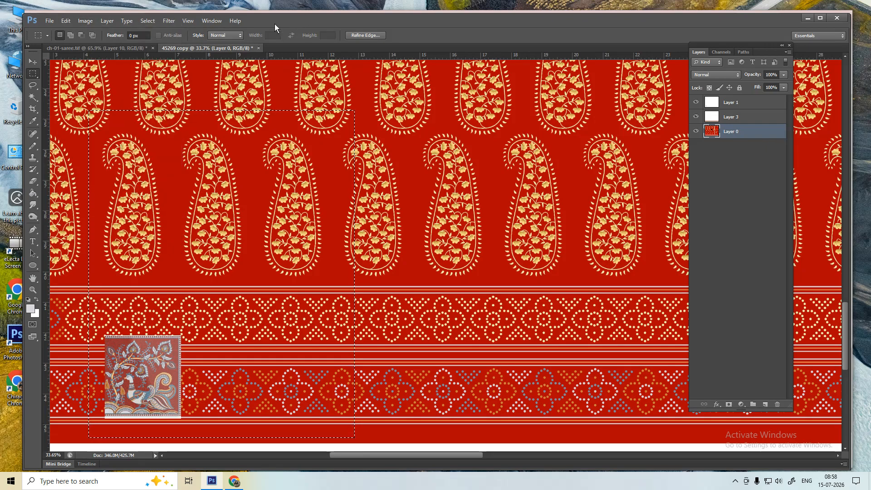
click(48, 21)
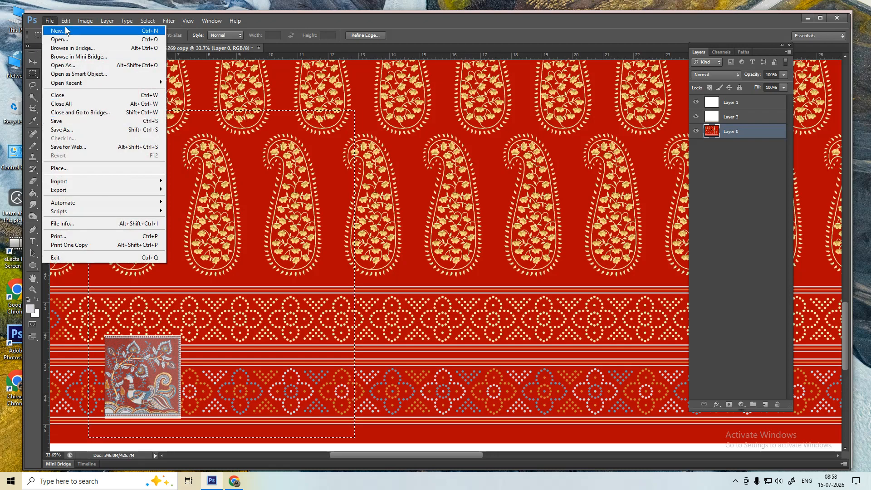
mouse_move(66, 21)
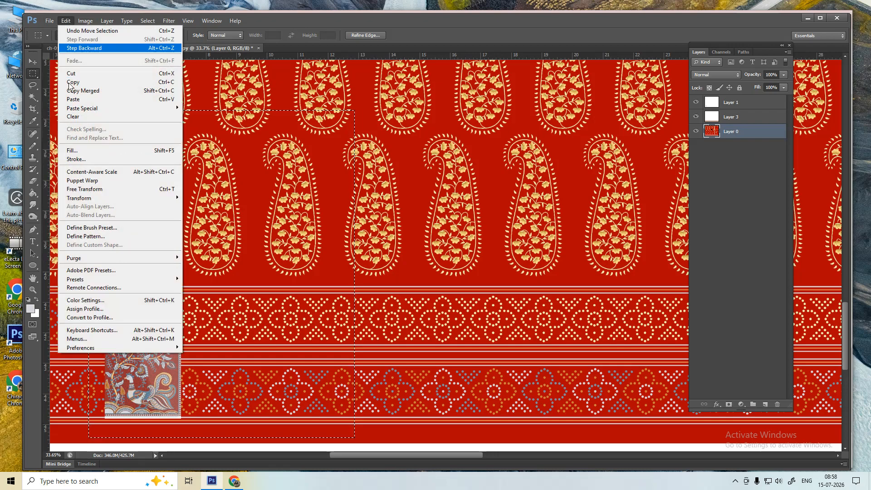
click(102, 330)
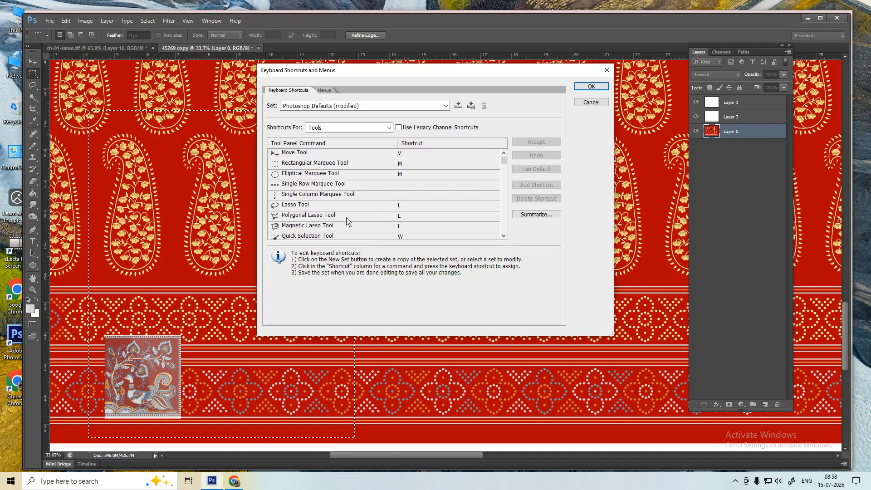
click(344, 127)
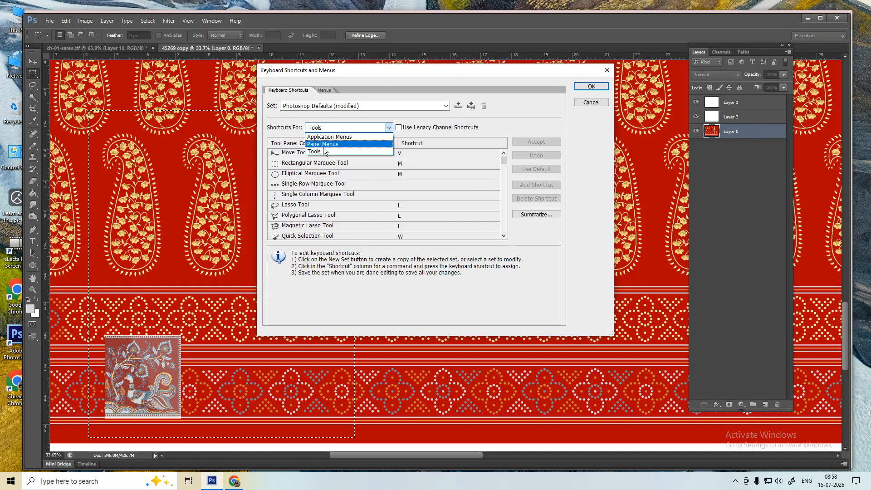
click(328, 96)
click(324, 91)
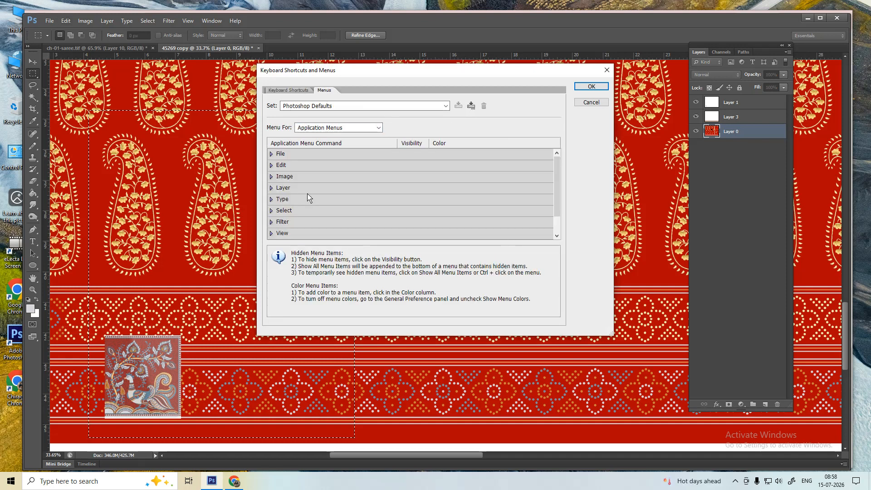
- Expand the Image group and inspect the Canvas Size command's colour options
click(271, 177)
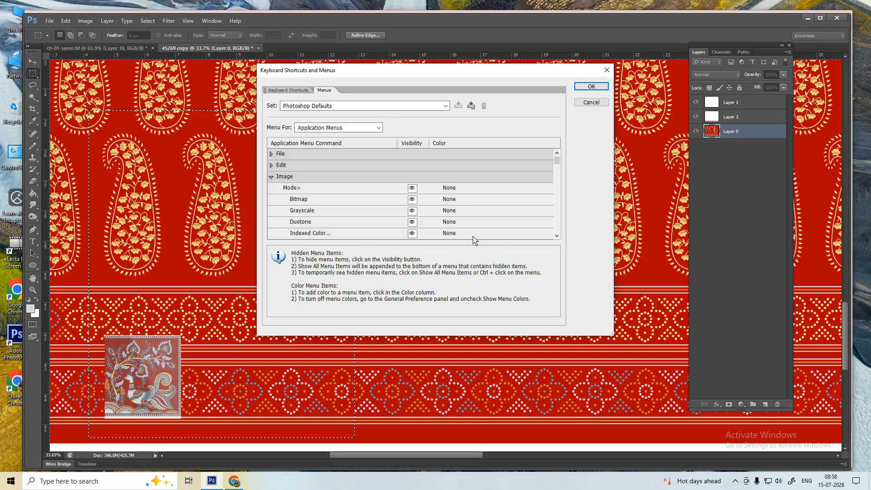
scroll(470, 231, down, 7)
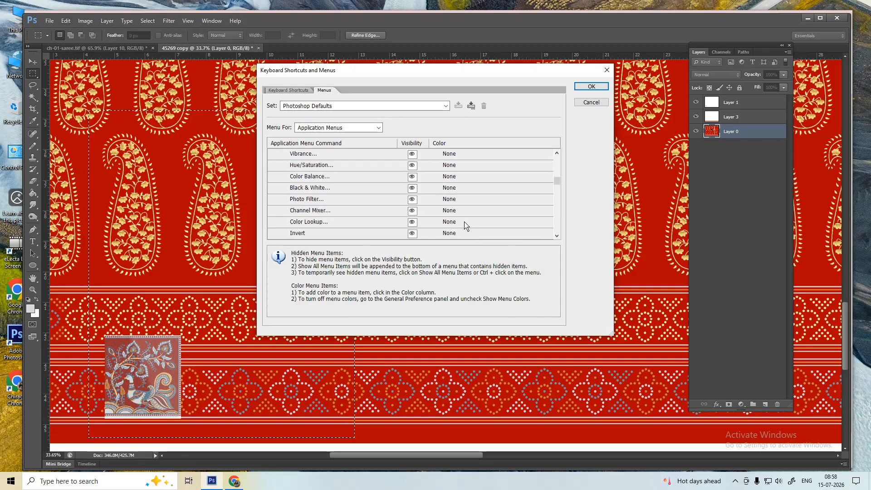
scroll(465, 225, down, 2)
scroll(459, 227, down, 3)
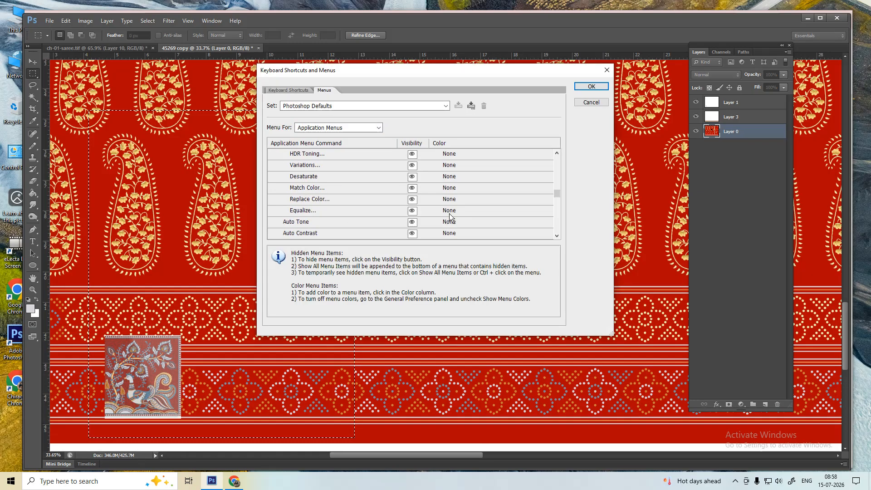
scroll(439, 216, down, 2)
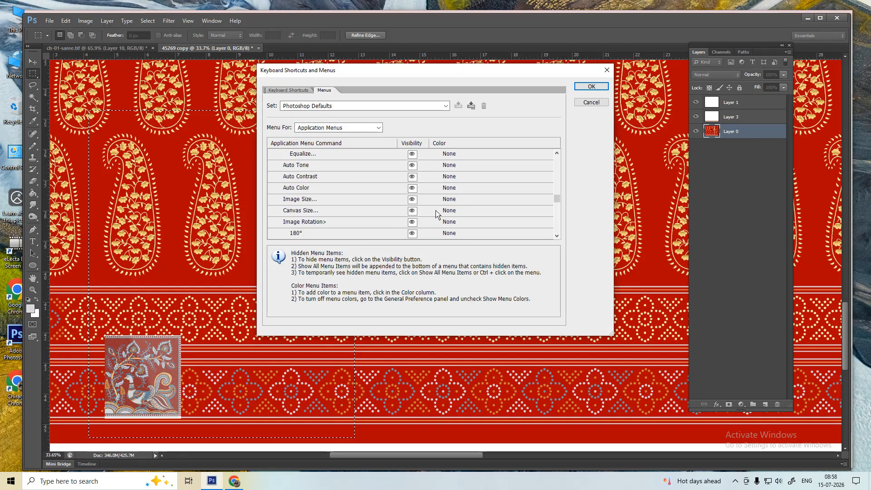
click(314, 213)
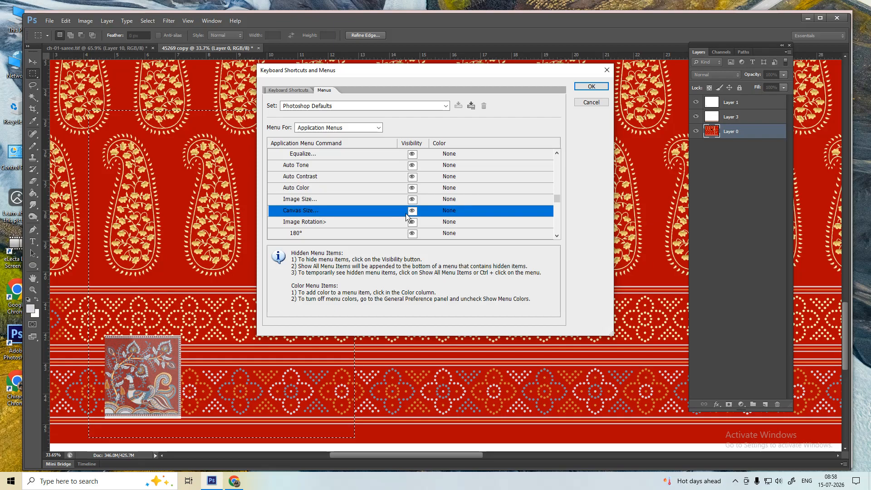
key(alt)
click(449, 215)
click(450, 213)
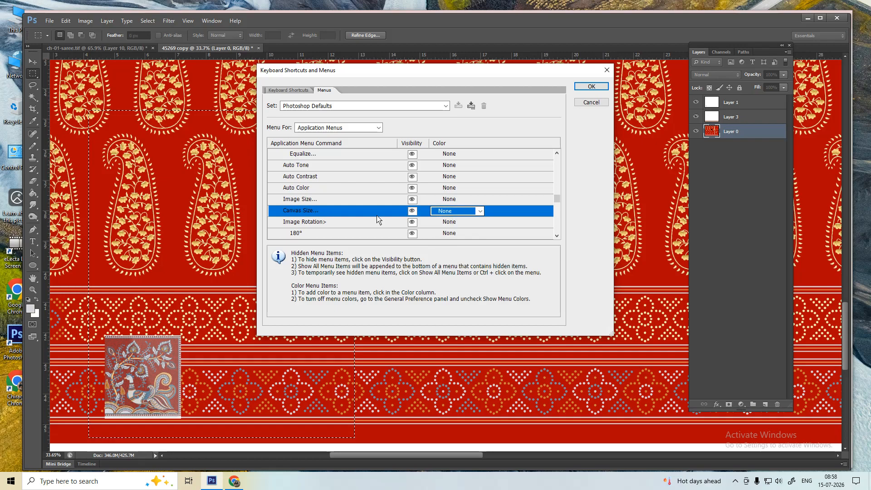
- Keep Application Menus listed, pick the shortcut set, and return to the Keyboard Shortcuts tab
click(336, 129)
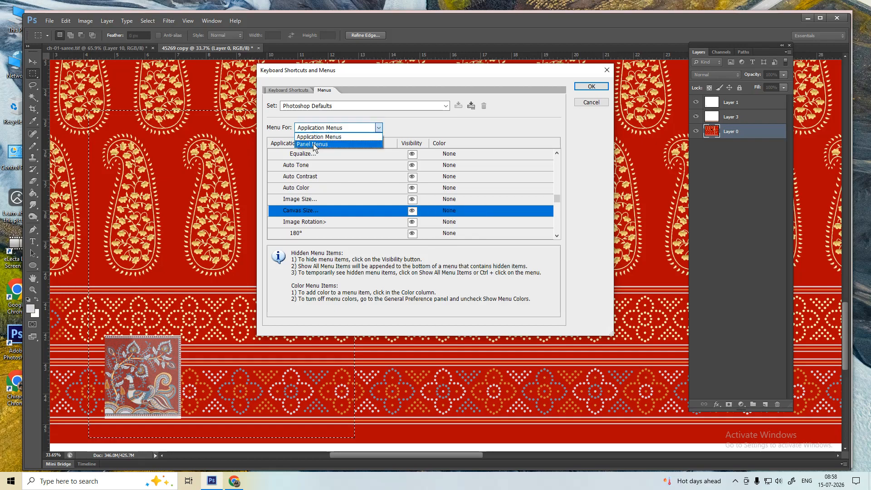
click(319, 137)
click(300, 105)
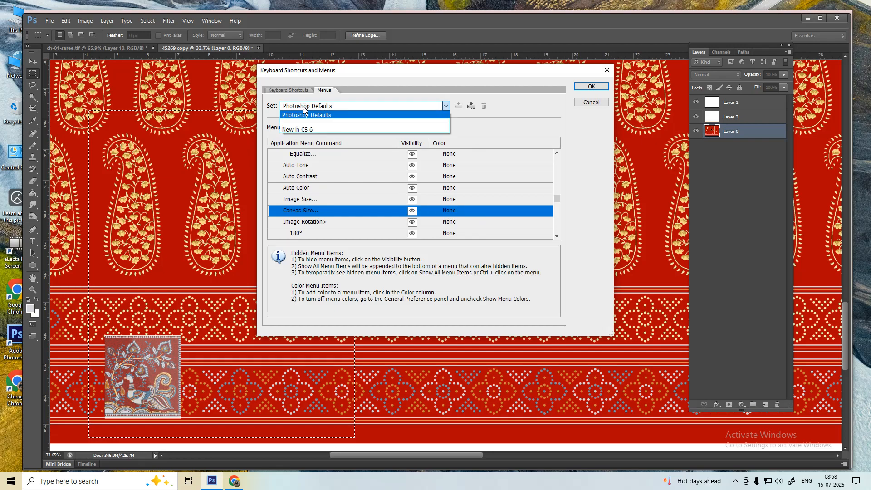
click(317, 111)
click(296, 90)
- Under Application Menus > Image, change Image Size's shortcut to Alt+Ctrl+C, accept it, and confirm with OK
click(325, 127)
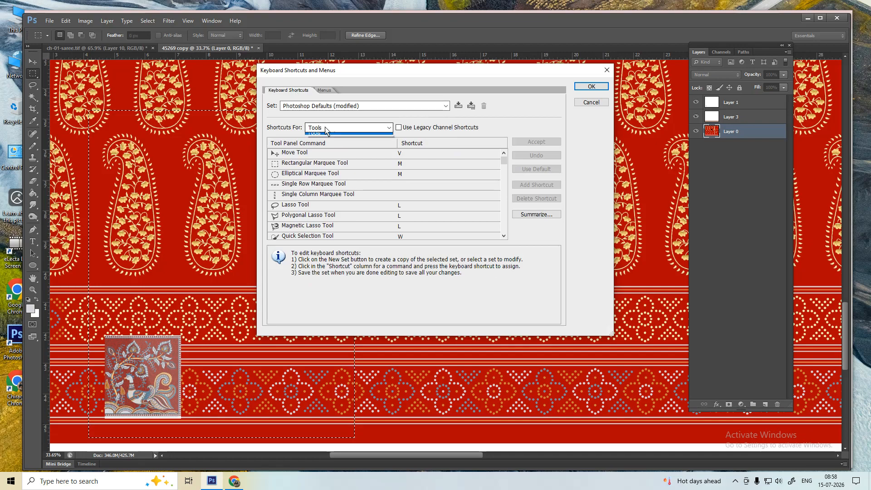
click(325, 147)
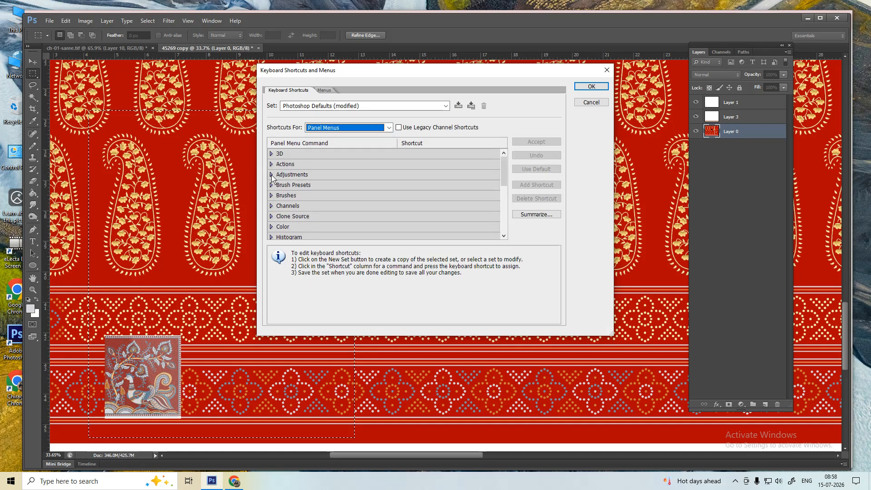
click(329, 129)
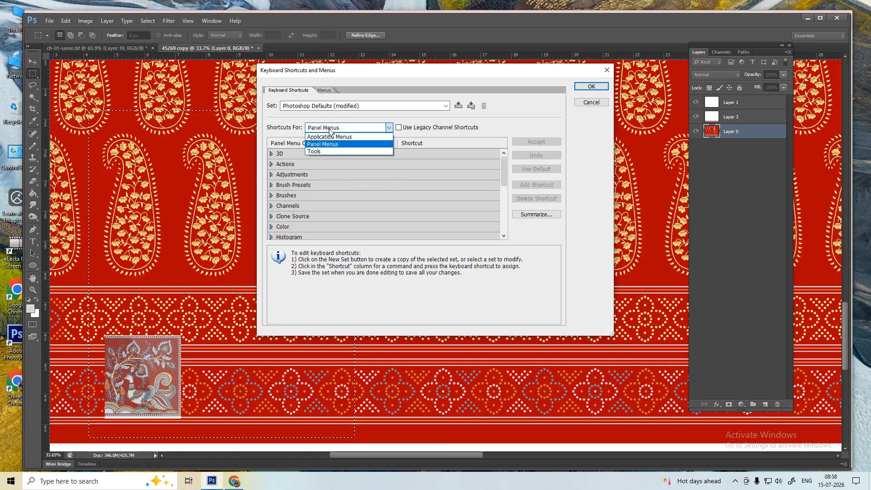
click(327, 136)
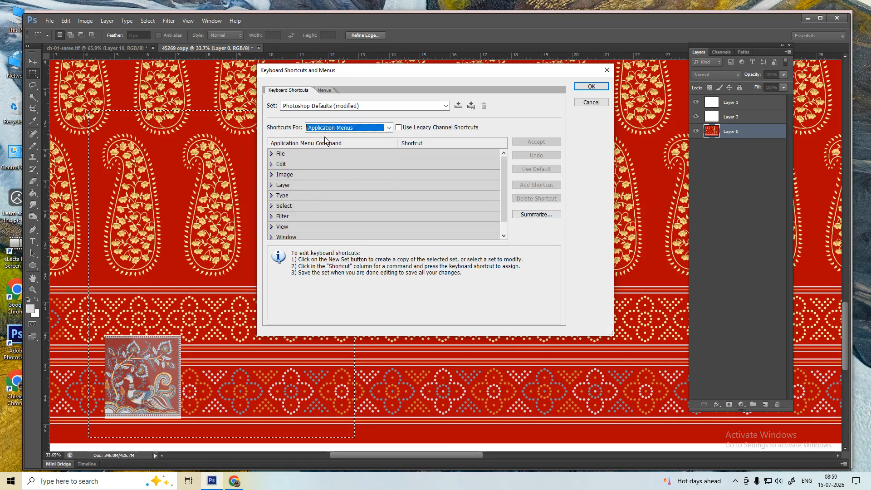
click(271, 174)
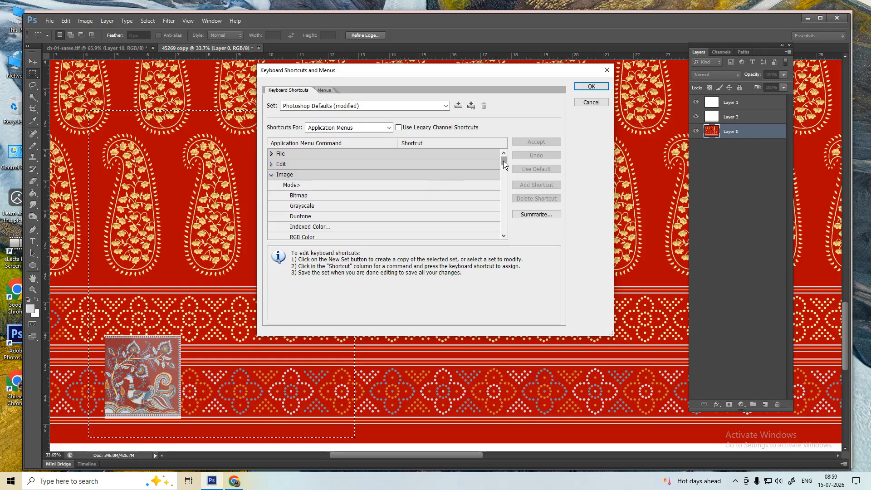
drag(503, 161, 510, 200)
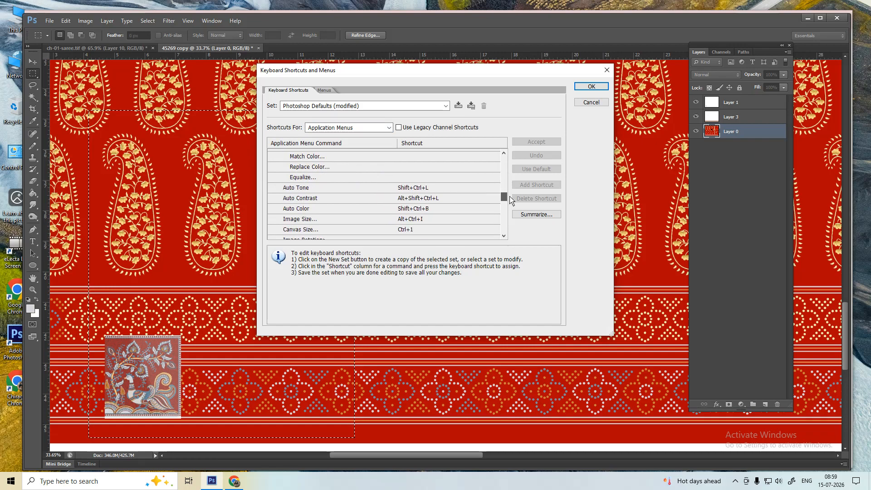
click(429, 220)
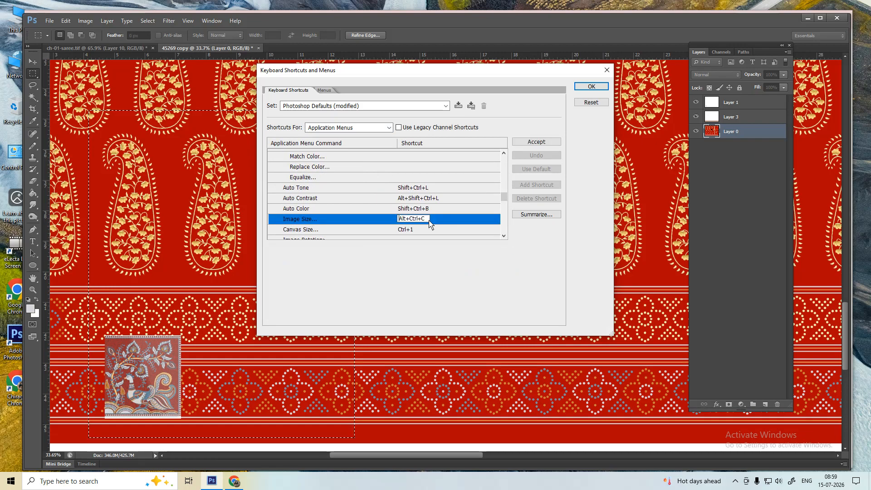
key(alt+ctrl+c)
click(534, 143)
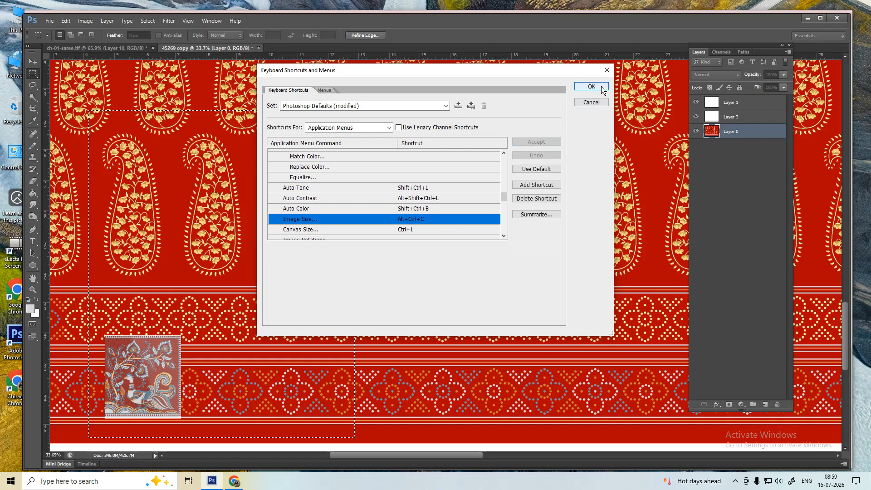
click(601, 86)
- Clear the selection, zoom out slightly to frame the motif and lower border, and begin a screen snip
click(274, 263)
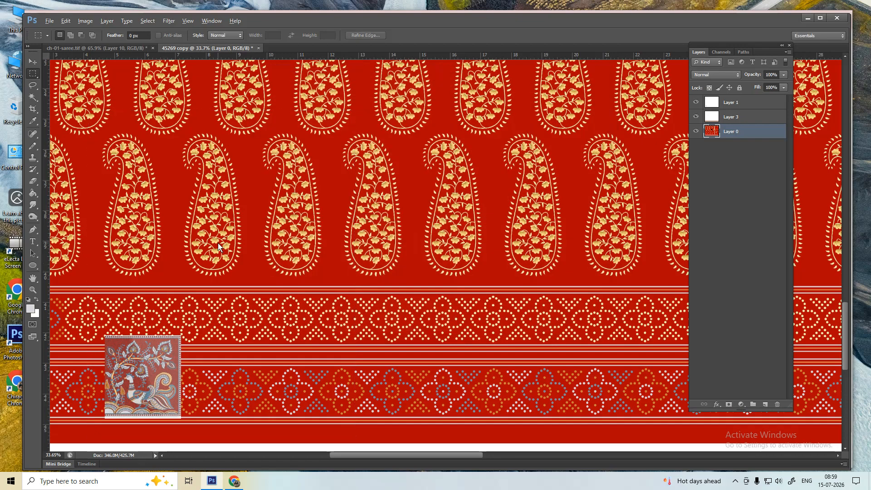
key(ctrl+minus)
drag(183, 256, 254, 233)
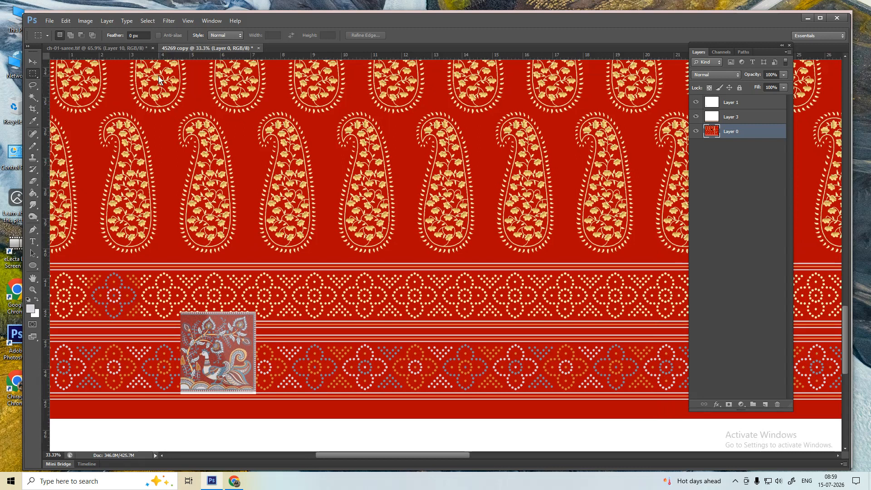
drag(158, 75, 477, 393)
click(507, 322)
key(super+shift+s)
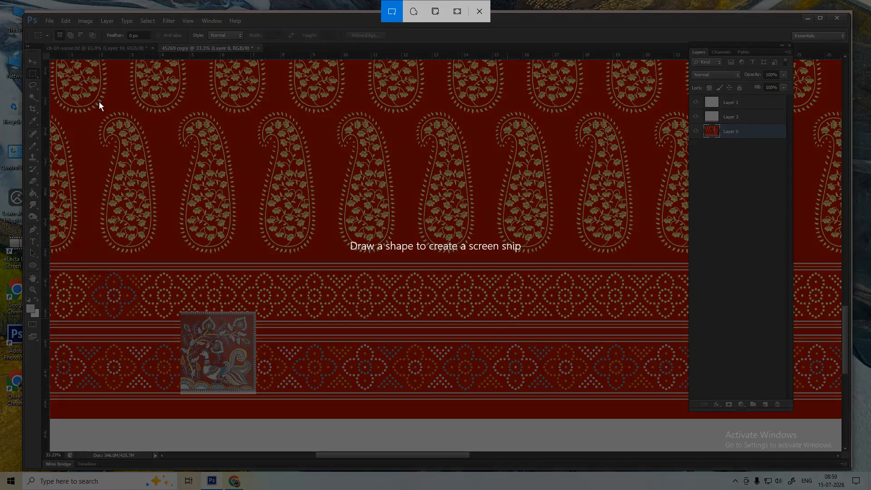
- Snip the saree design area, review it, and close the editor unused
drag(94, 101, 399, 414)
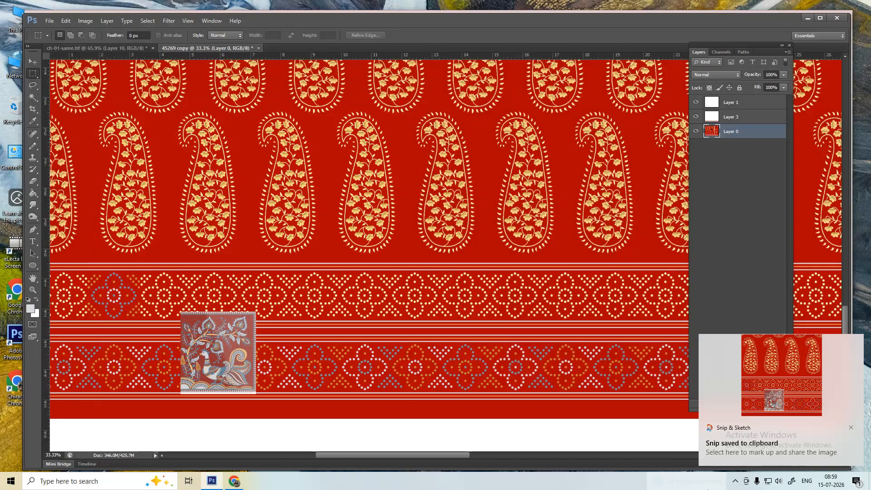
click(760, 379)
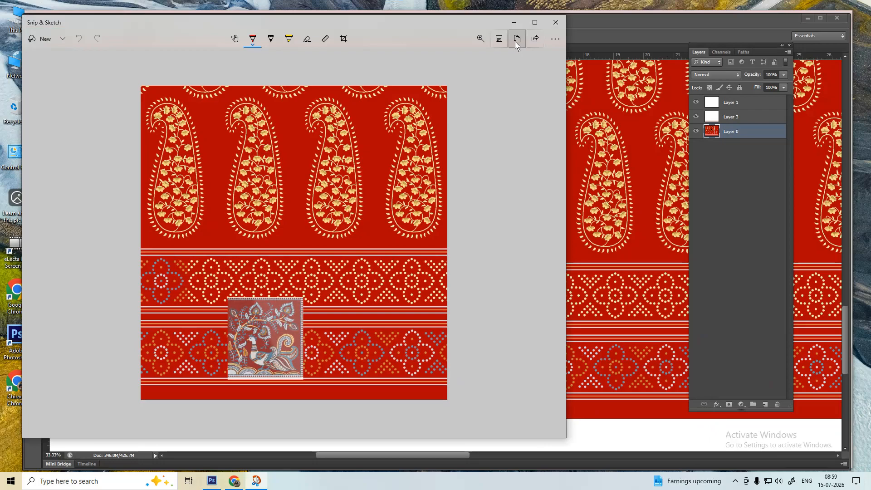
click(555, 22)
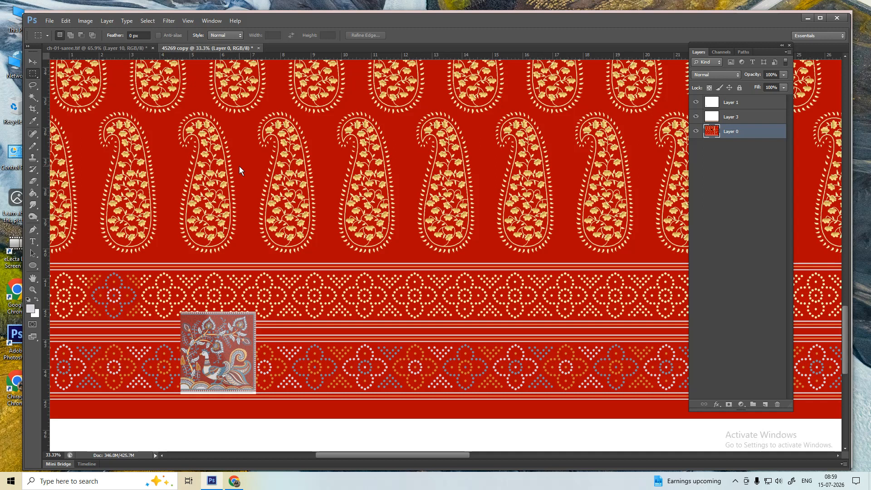
- Re-snip the left part of the design down to its bottom edge and copy it from Snip & Sketch
key(super+shift+s)
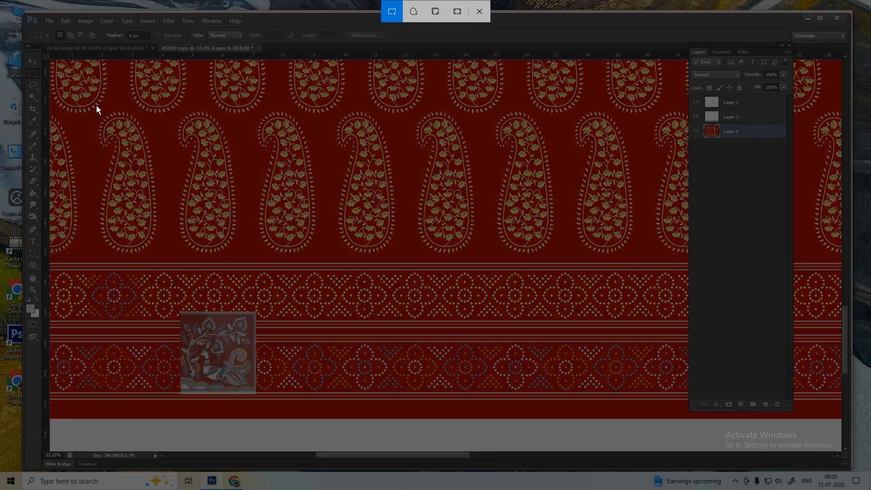
drag(92, 102, 427, 412)
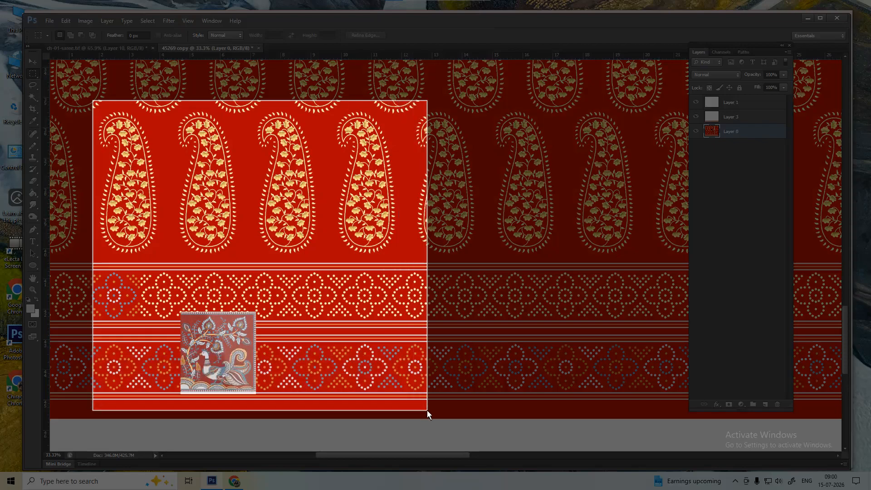
drag(427, 411, 435, 415)
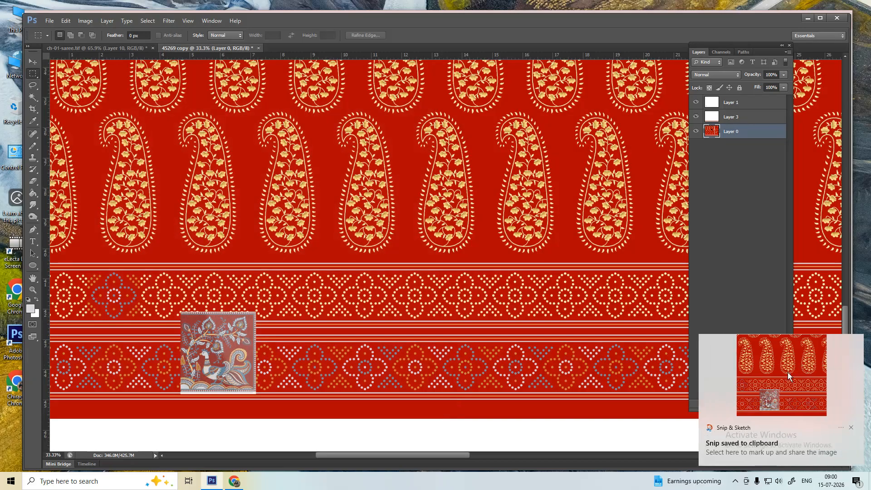
click(789, 376)
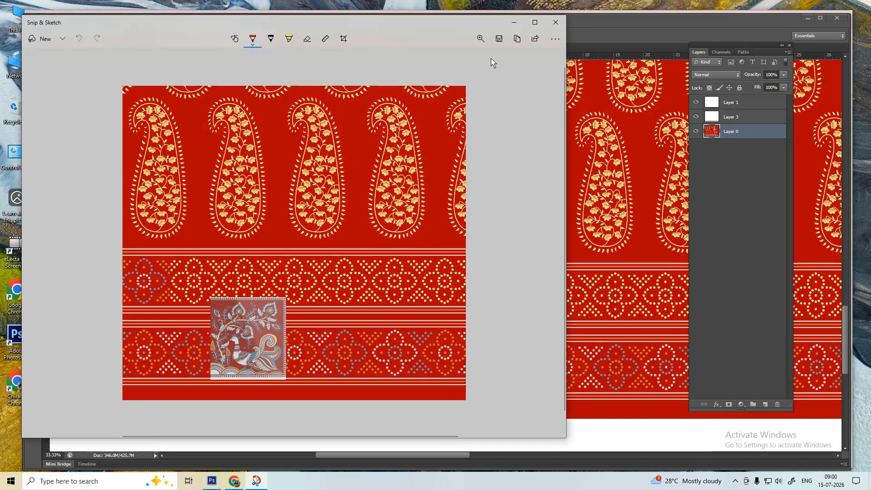
click(517, 40)
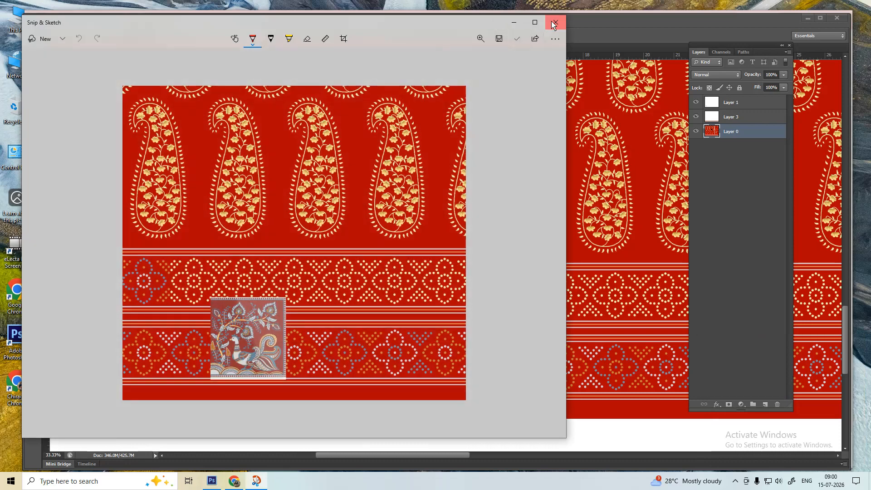
click(555, 22)
- Paste the snipped design into the self chat, send it, and switch back to Photoshop
click(233, 482)
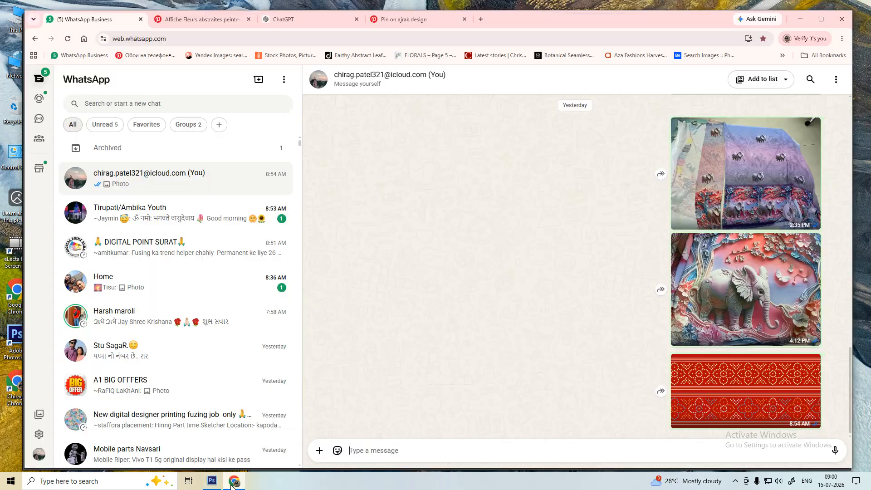
key(ctrl+v)
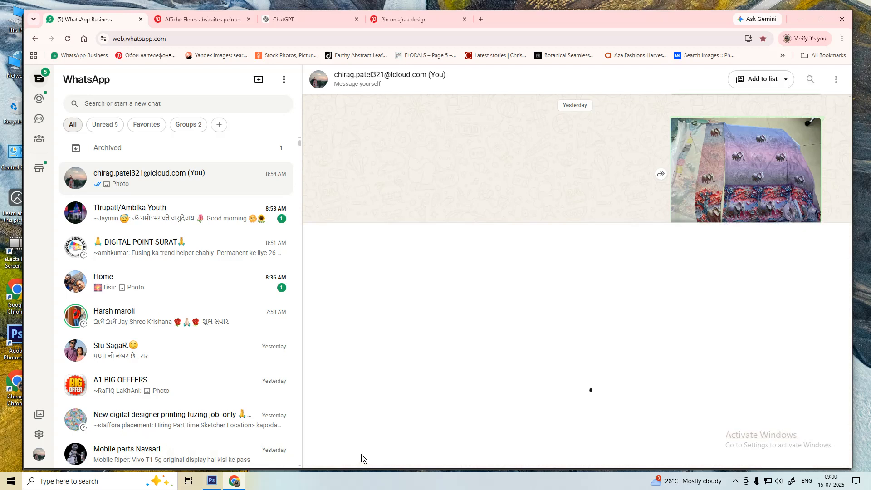
key(Return)
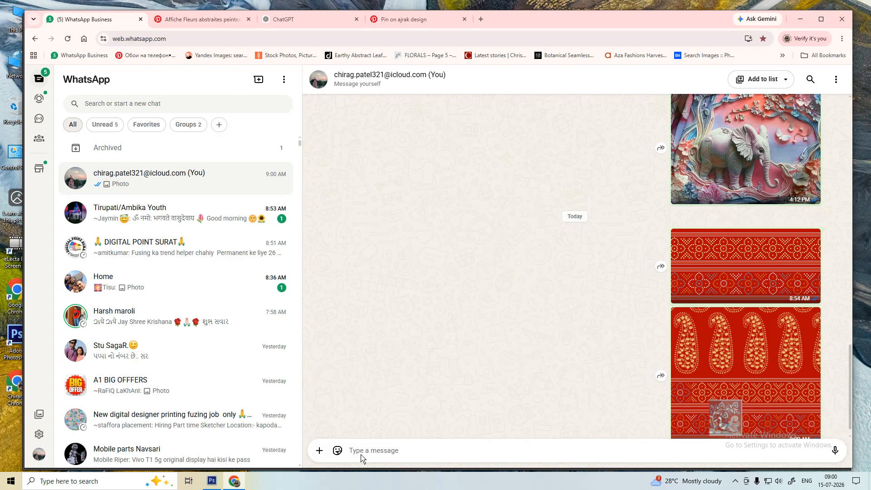
click(212, 481)
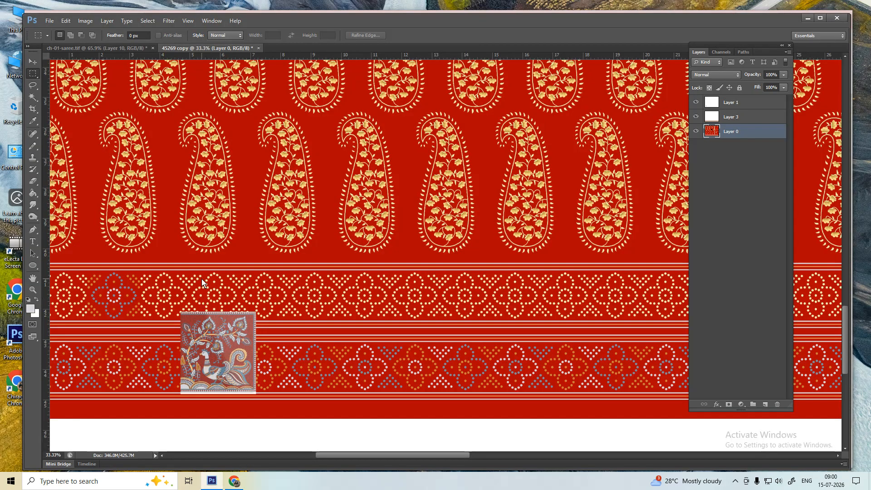
- Snip the left portion of the saree design with the peacock motif and copy it in Snip & Sketch
key(super+shift+s)
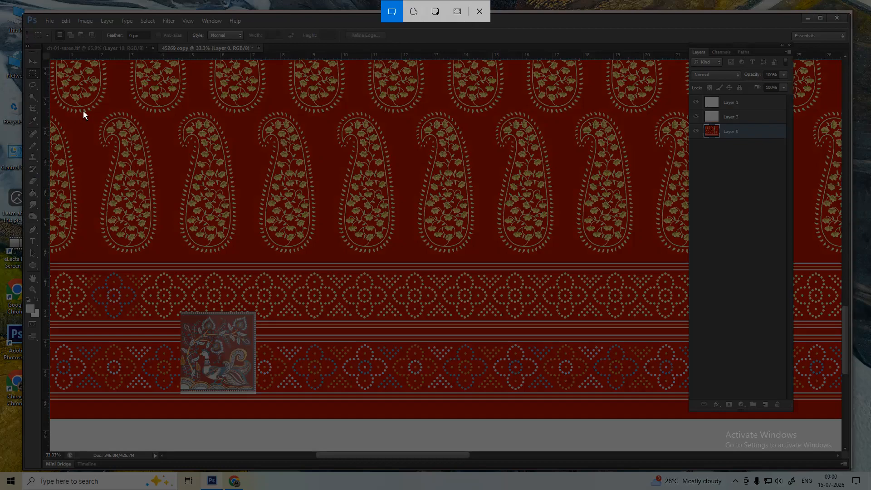
drag(92, 93, 417, 414)
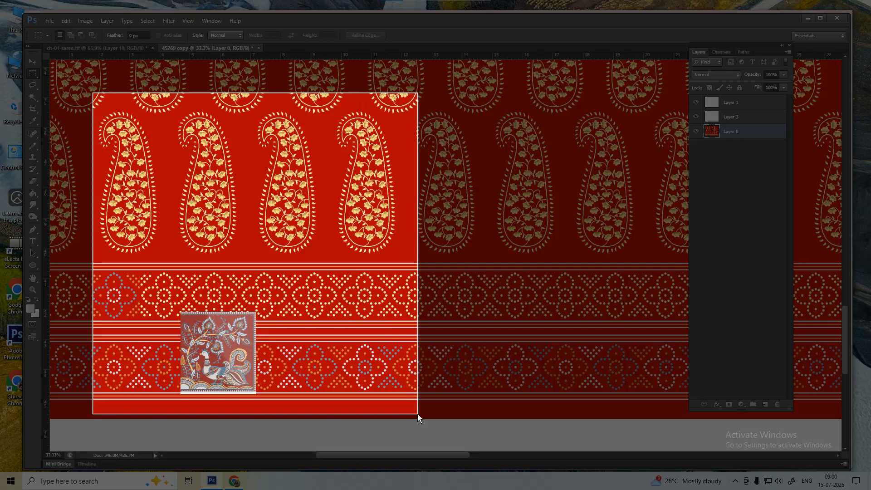
drag(417, 413, 417, 413)
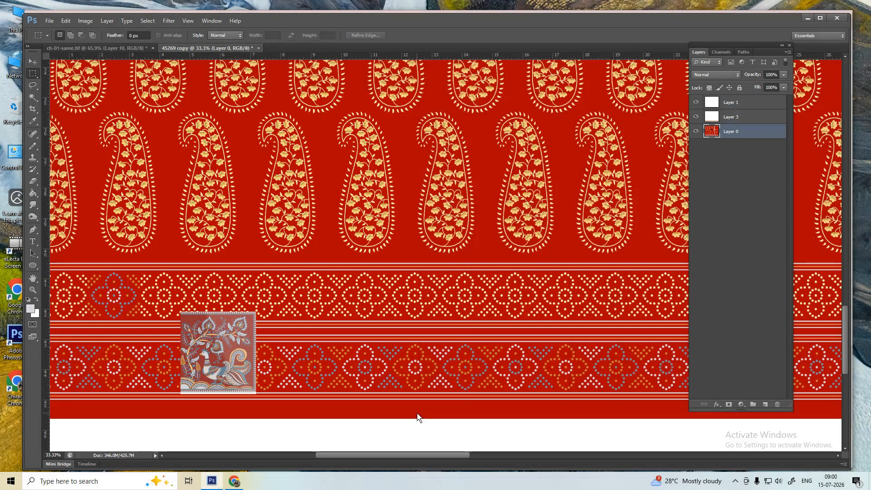
click(780, 390)
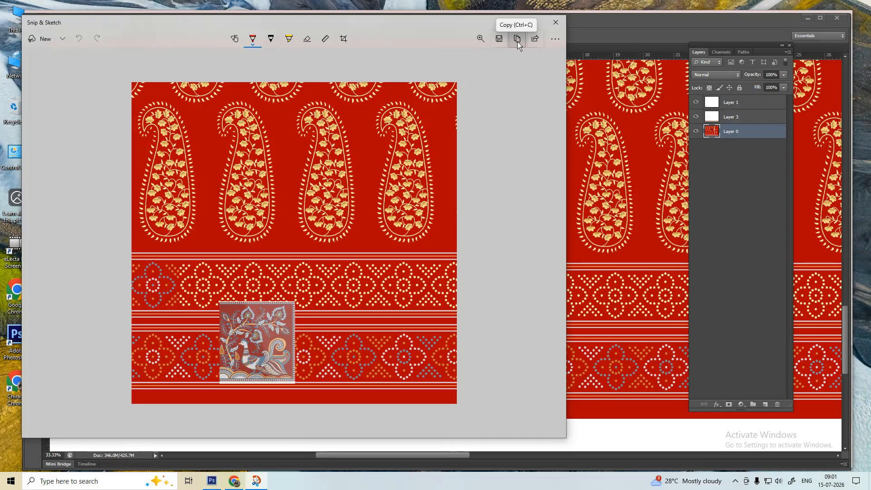
click(517, 41)
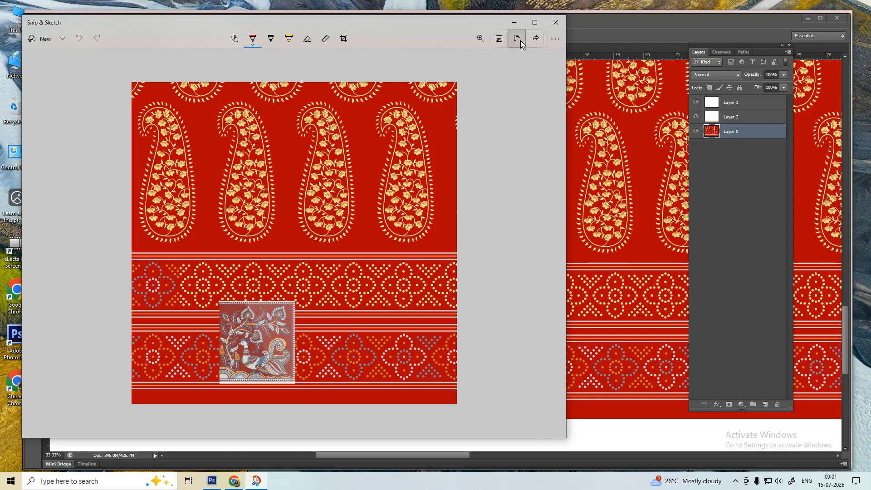
click(520, 43)
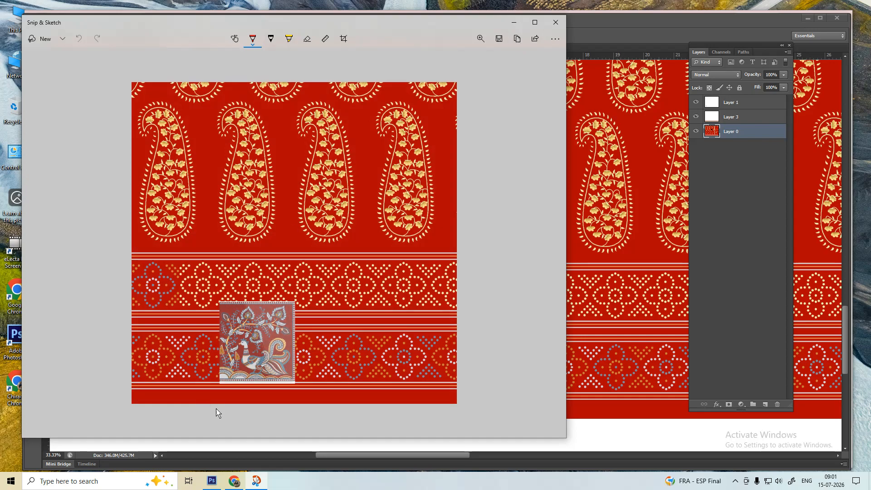
- Paste the copied snip into the WhatsApp chat preview, then go back to Photoshop
click(234, 481)
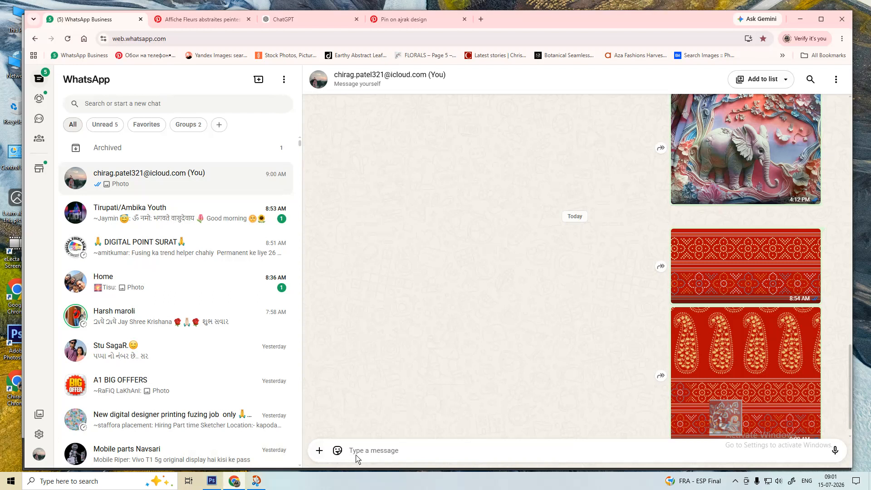
key(ctrl+v)
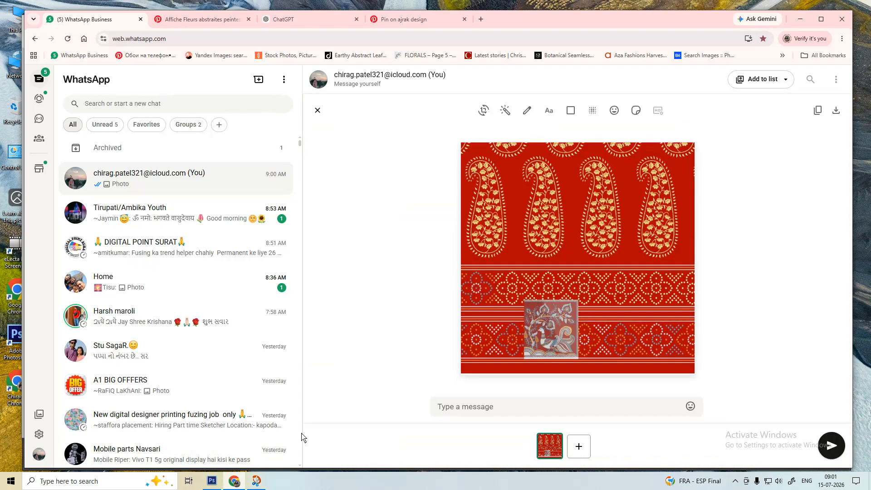
click(216, 482)
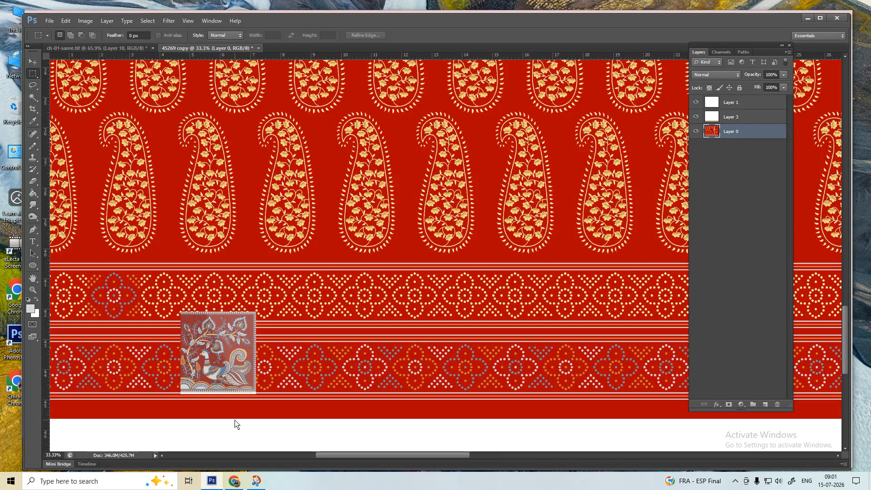
- Open File Explorer and check Documents, Pictures > Saved Pictures, Camera Roll, Downloads and Desktop
key(super+e)
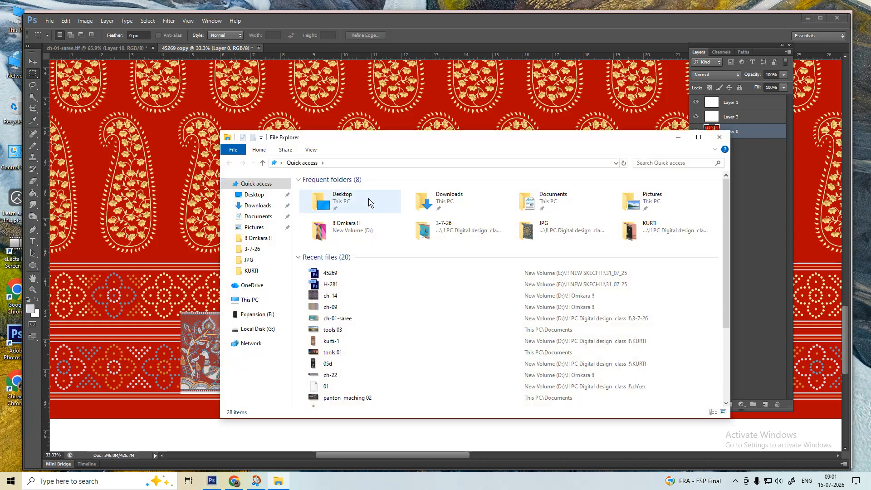
double_click(540, 200)
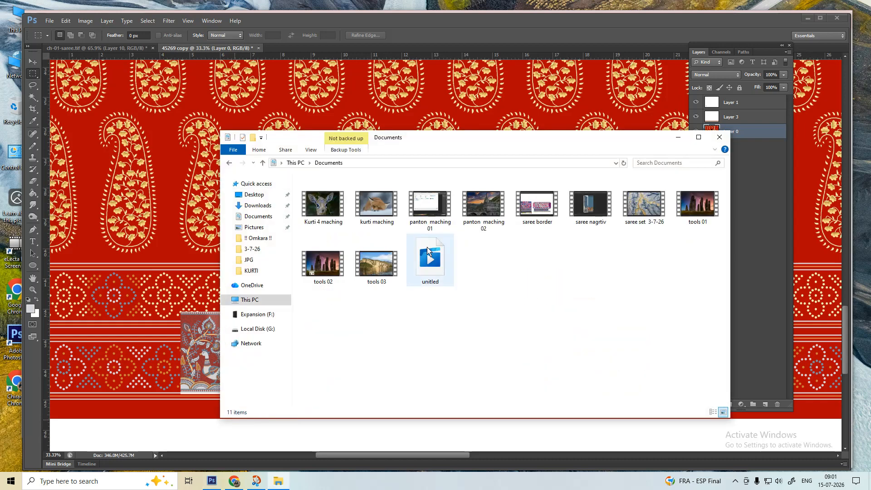
key(alt+Left)
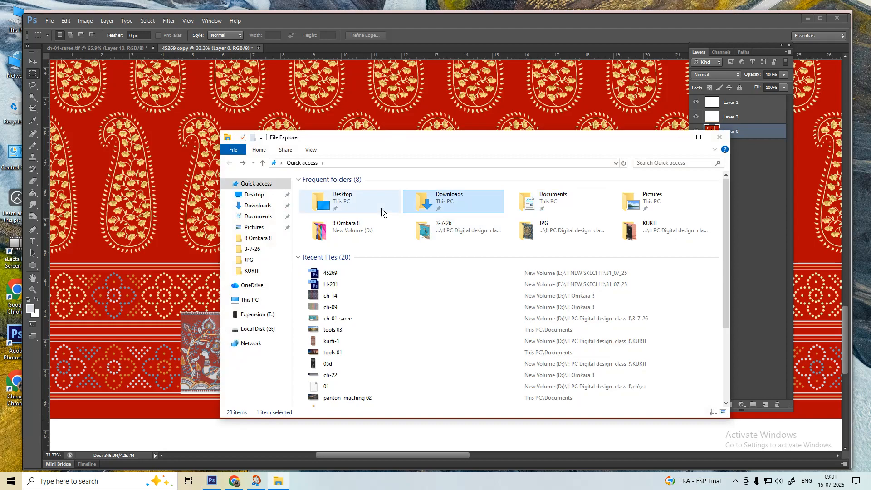
double_click(631, 209)
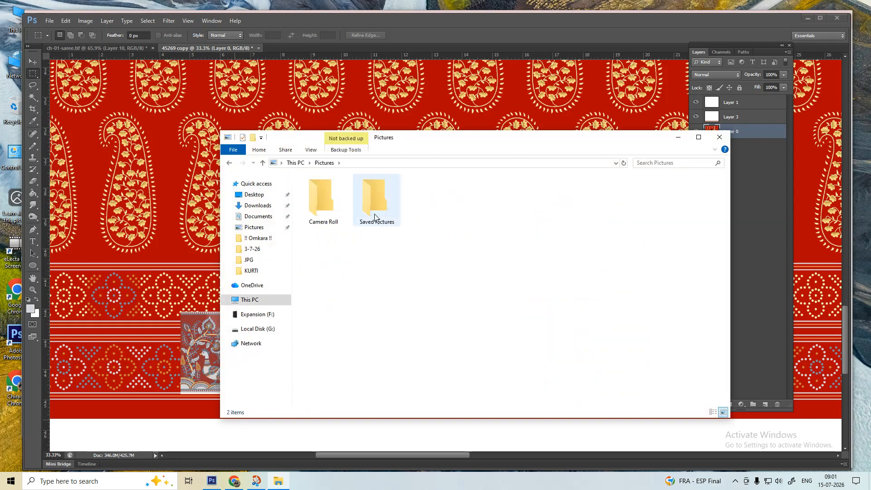
double_click(375, 202)
key(alt+Left)
click(334, 195)
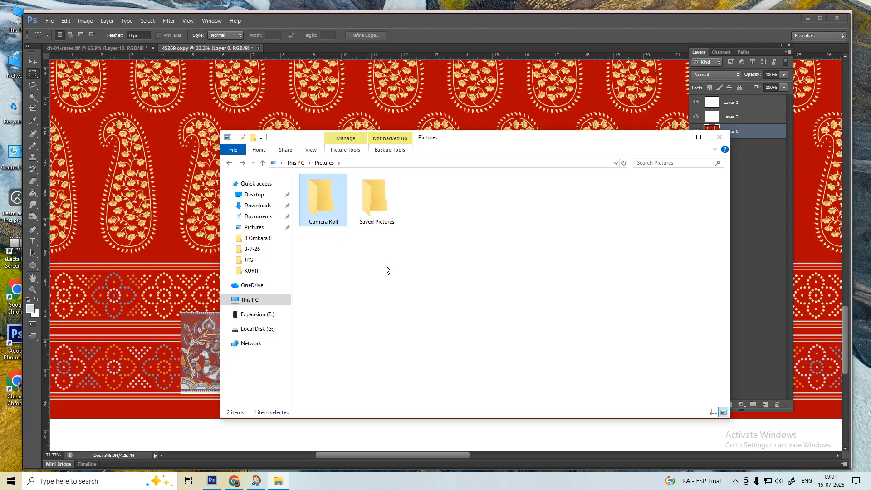
double_click(345, 210)
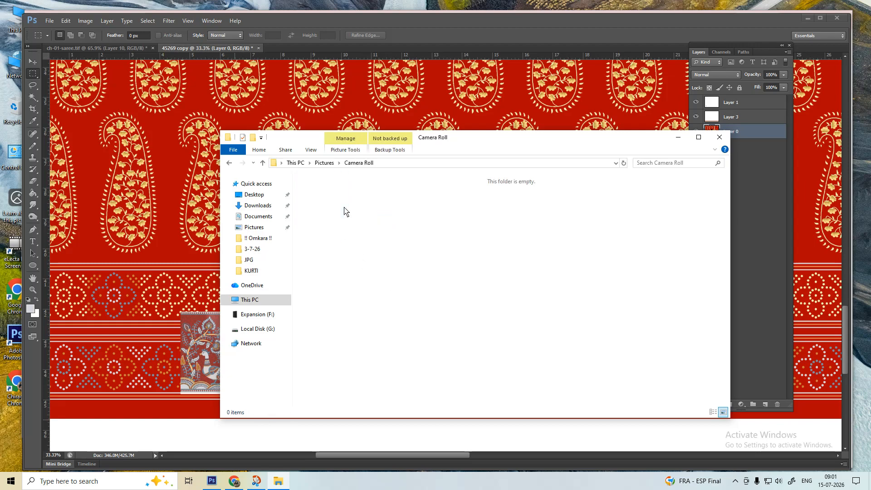
key(alt+Left)
key(alt+Left)
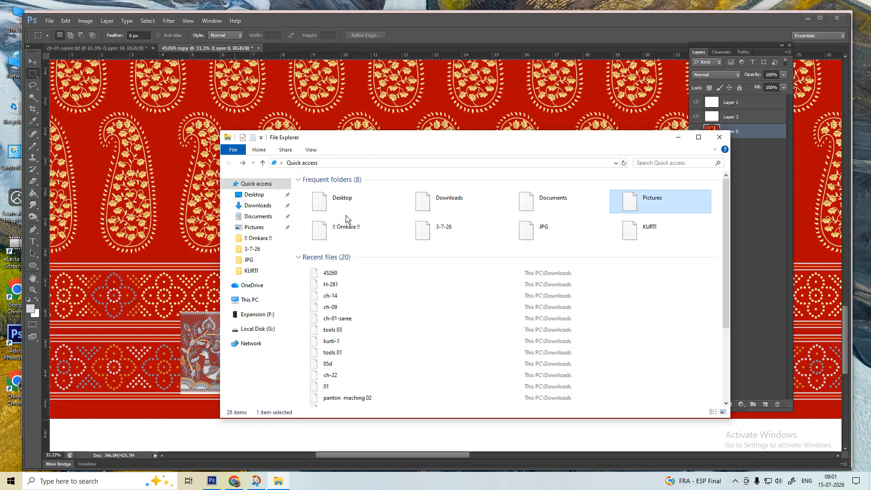
double_click(423, 206)
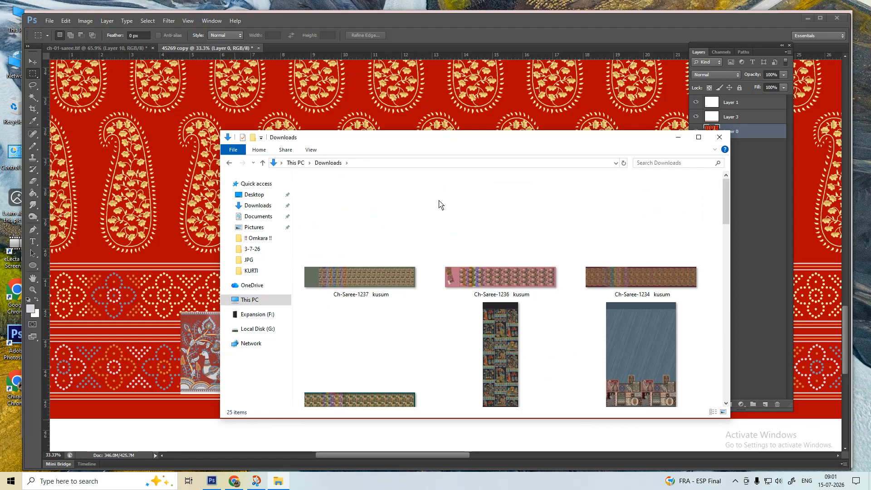
key(alt+Left)
double_click(349, 210)
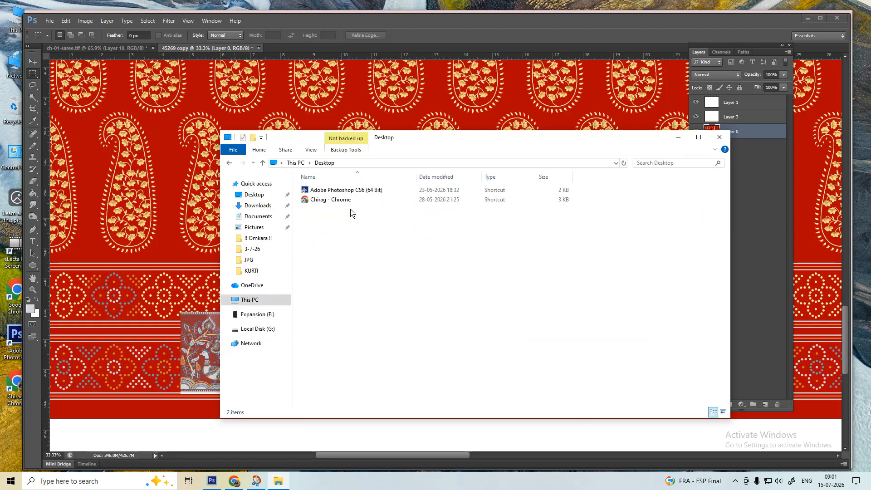
key(alt+Left)
- Recheck Pictures > Saved Pictures and Camera Roll, then close File Explorer
click(368, 236)
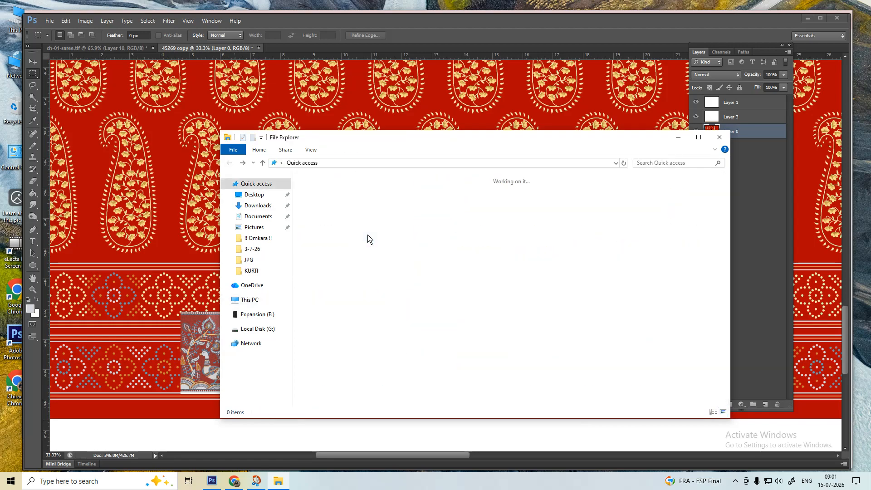
click(604, 213)
double_click(655, 218)
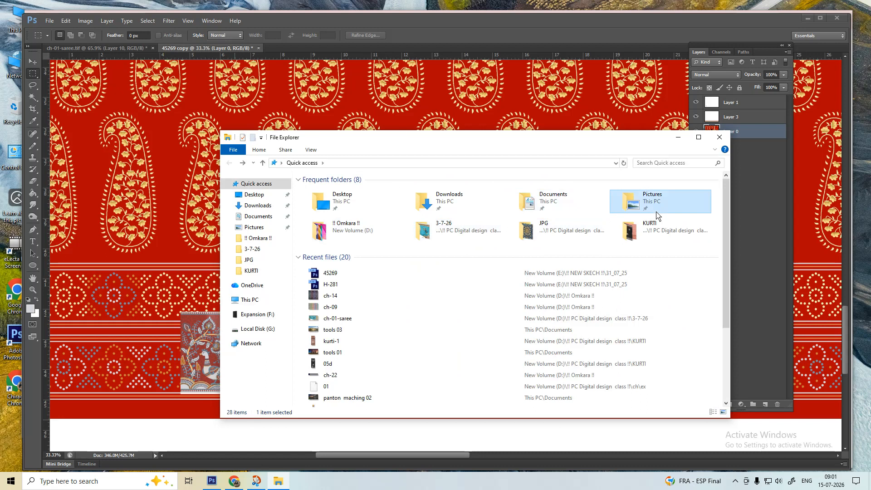
double_click(383, 218)
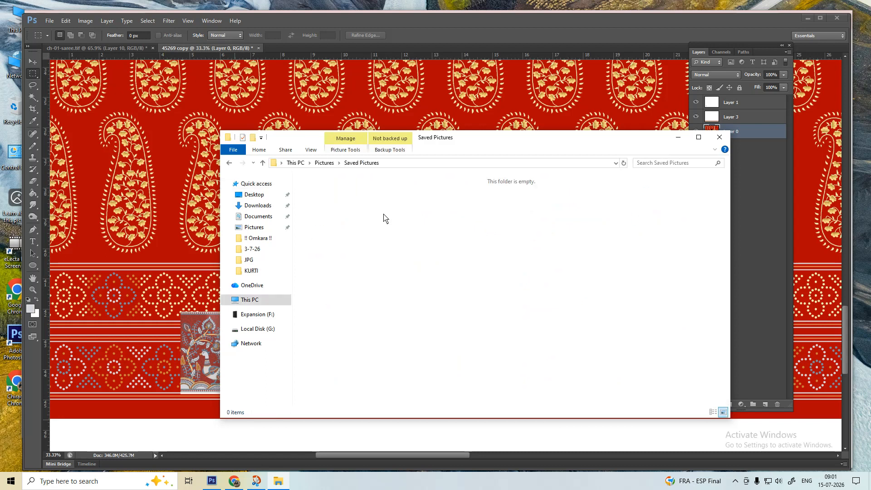
key(alt+Left)
double_click(319, 206)
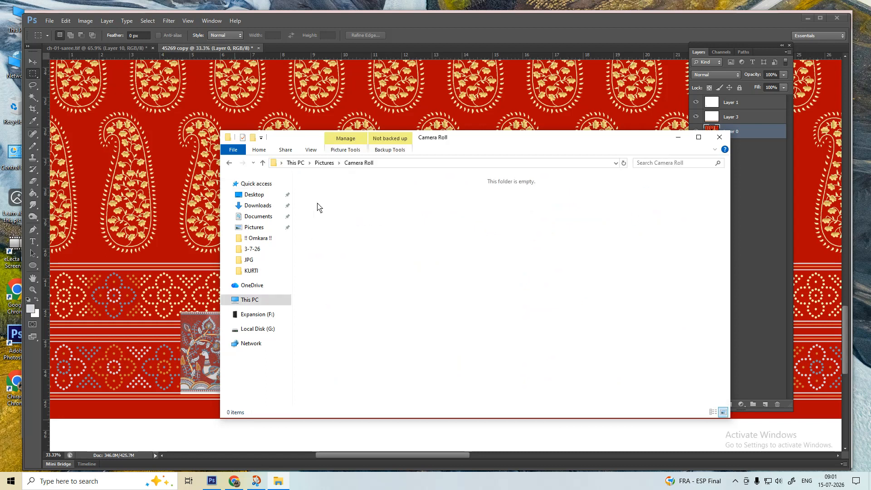
click(719, 137)
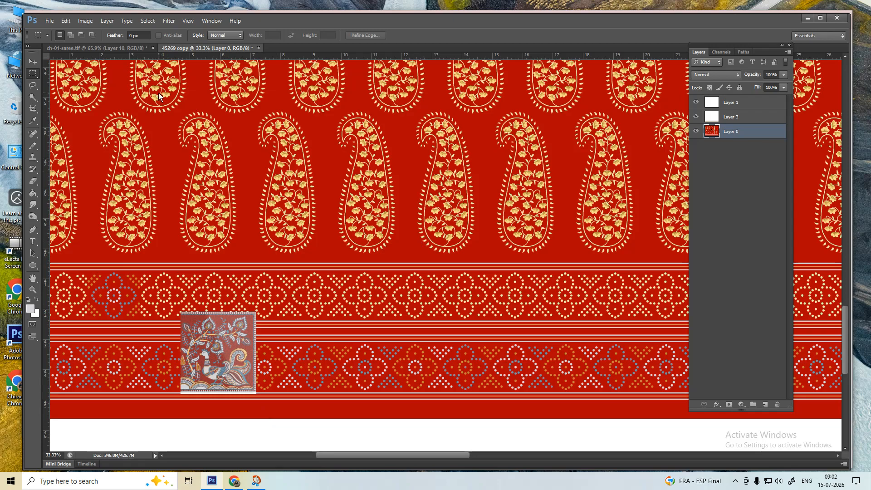
drag(159, 96, 407, 416)
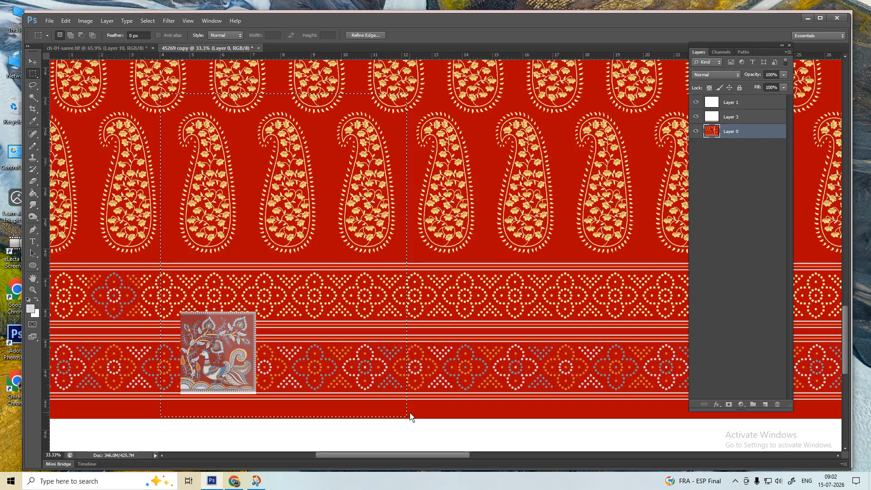
key(ctrl+s)
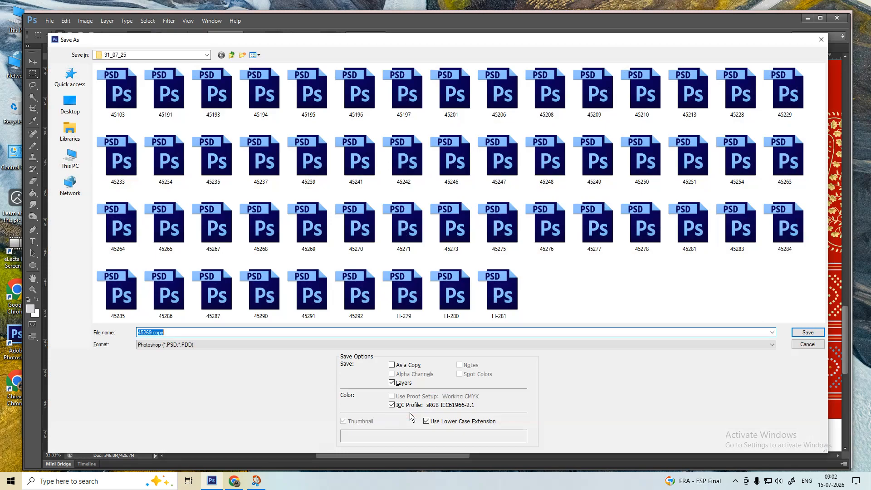
key(Escape)
key(ctrl+d)
key(alt+space)
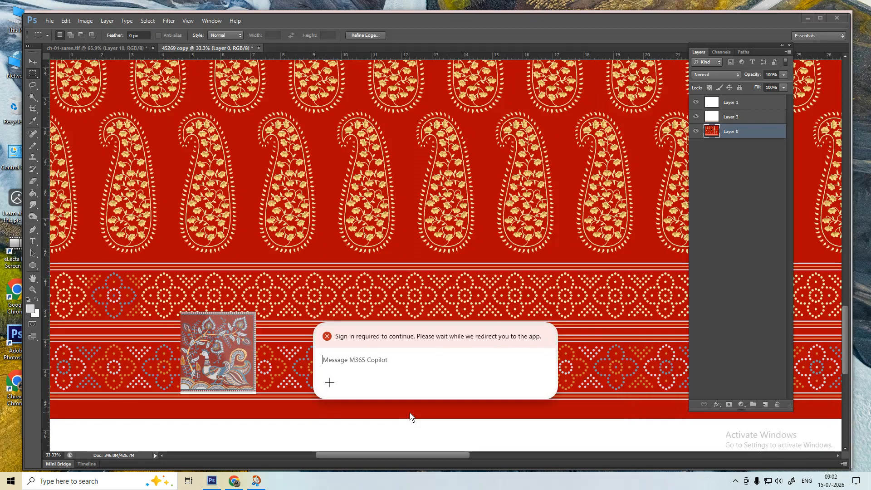
key(Escape)
key(alt+space)
click(330, 382)
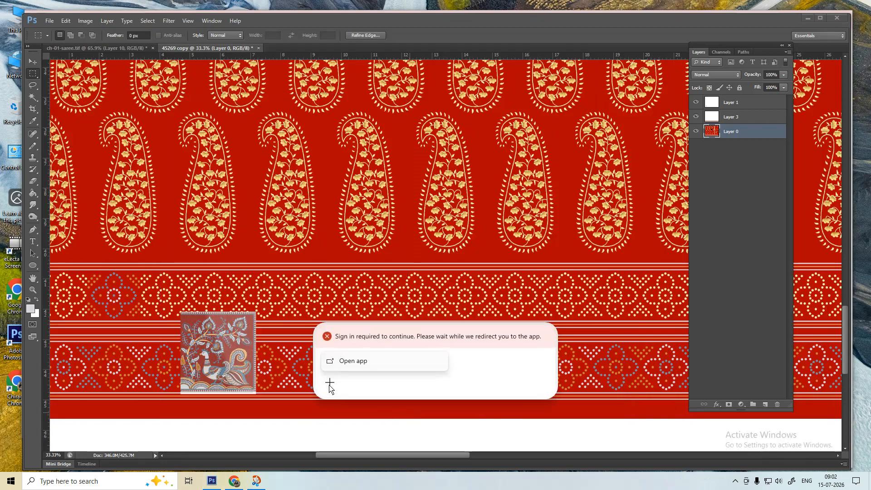
click(345, 363)
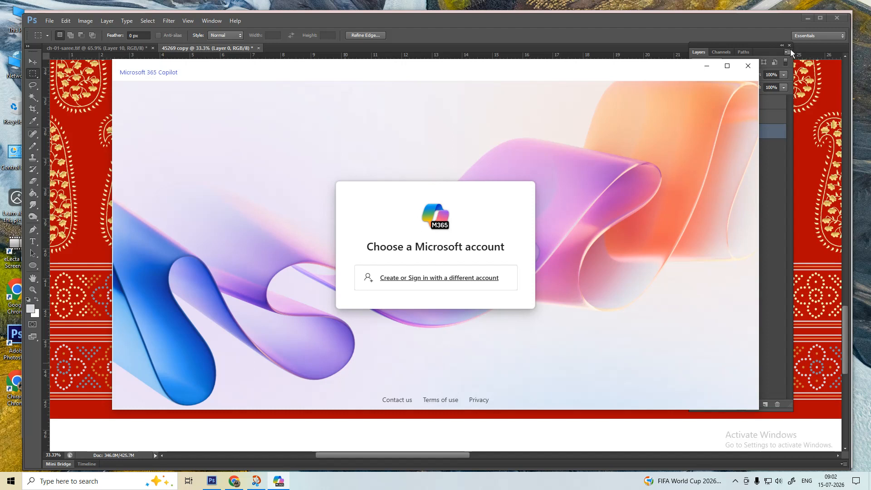
click(747, 66)
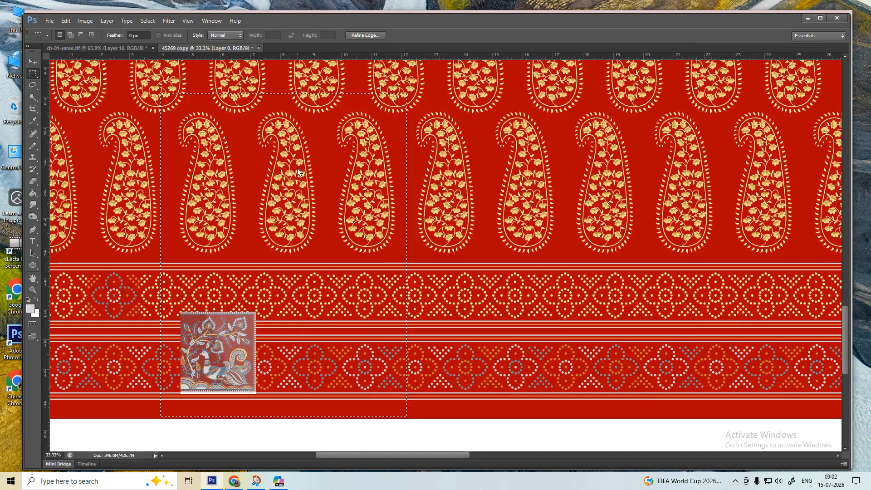
key(ctrl+s)
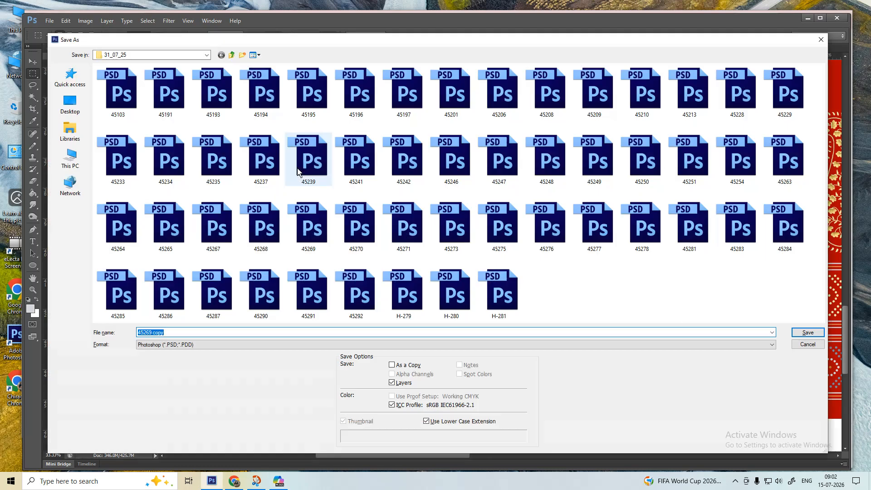
key(Escape)
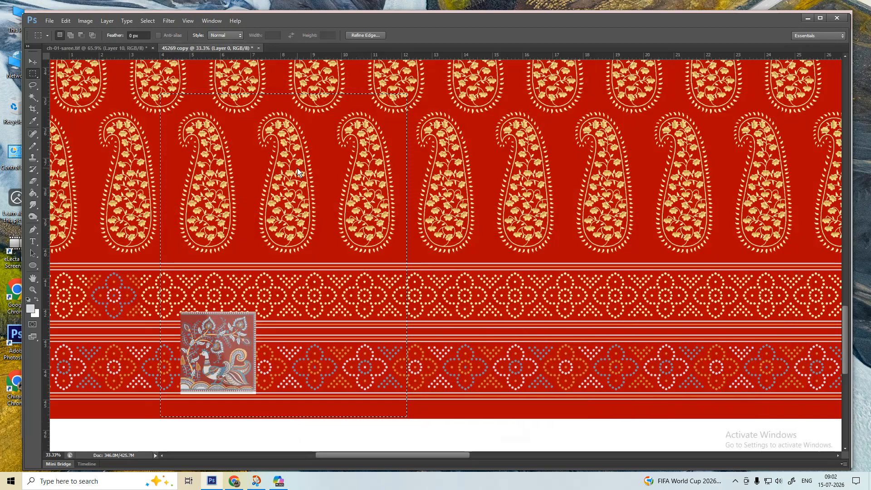
- Marquee a rectangle around three paisley columns, the borders and the motif, and close Copilot
click(193, 105)
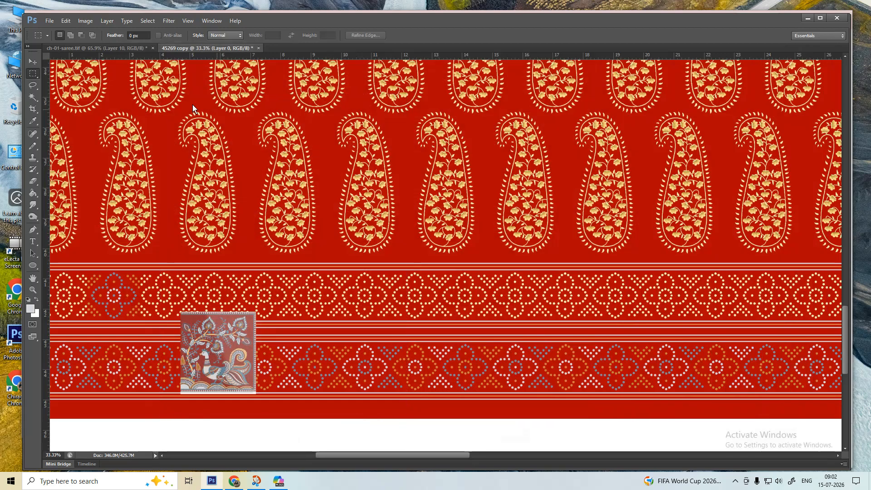
drag(157, 78, 414, 414)
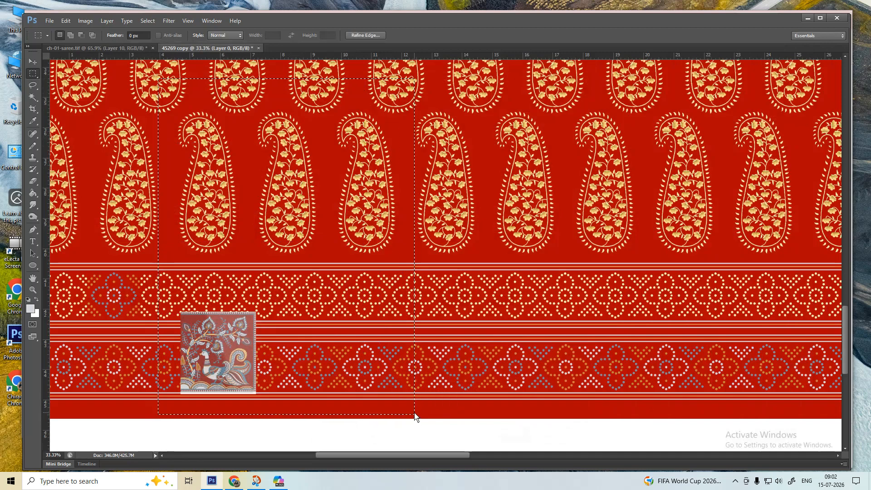
key(alt+space)
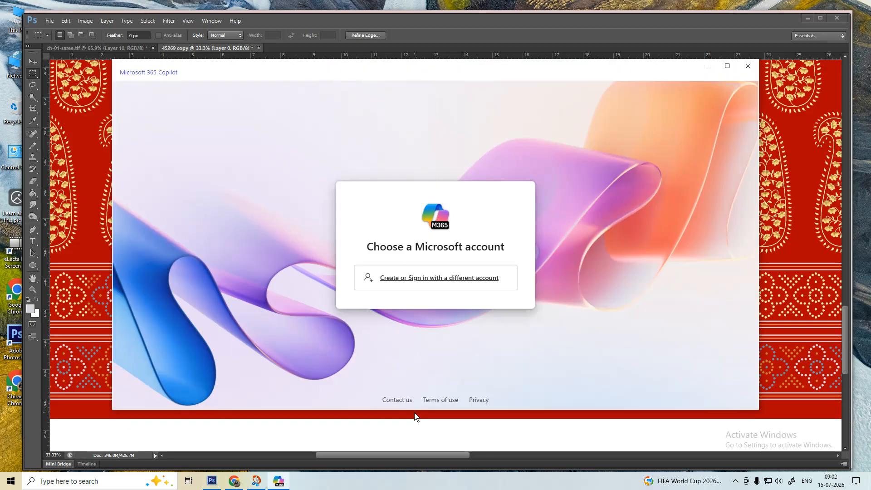
click(748, 66)
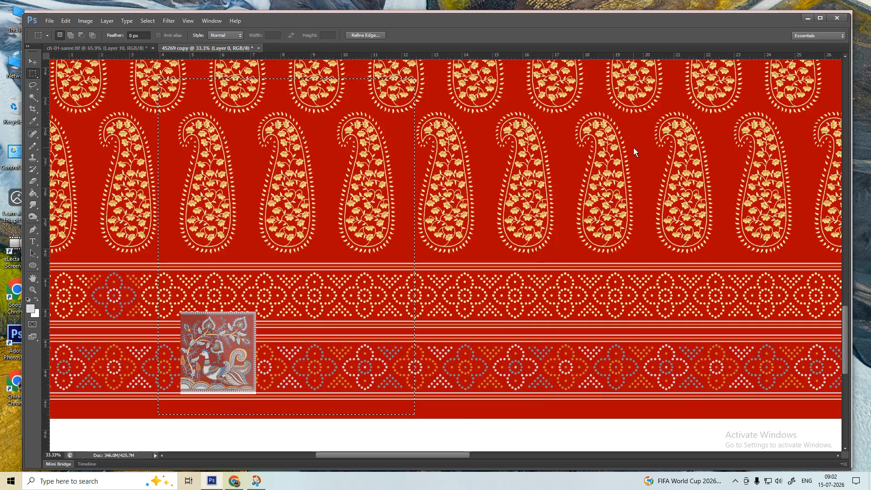
- Hide the interface to view more of the design, then show the Layers panel
key(Tab)
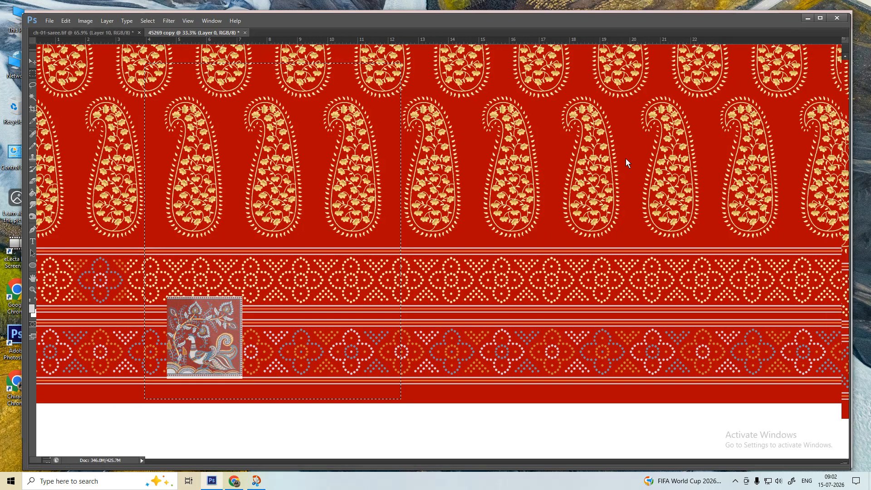
key(Tab)
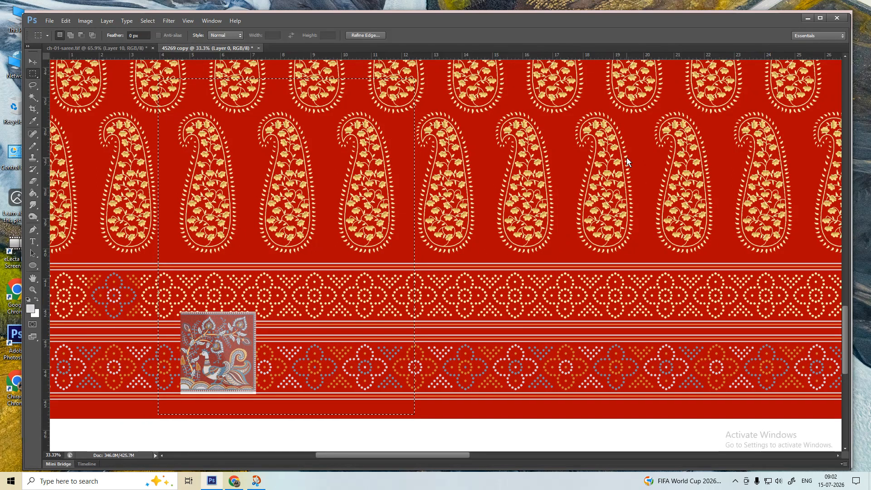
key(Tab)
key(Tab)
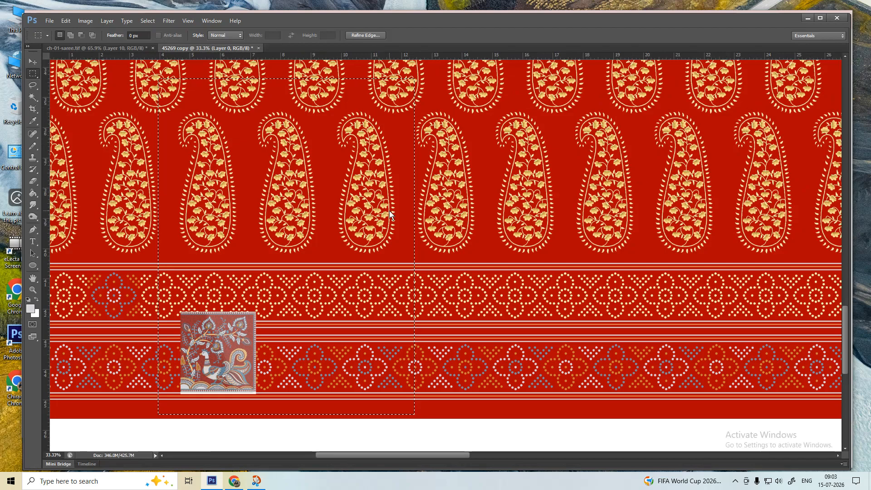
key(F8)
key(F8)
key(F7)
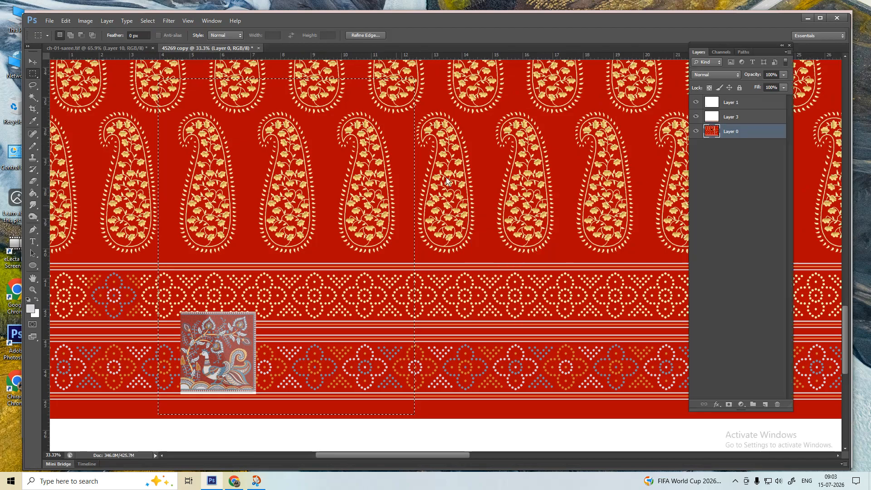
- Undo the mistaken paste, make the layers visible again and clear the selection
click(718, 224)
key(ctrl+v)
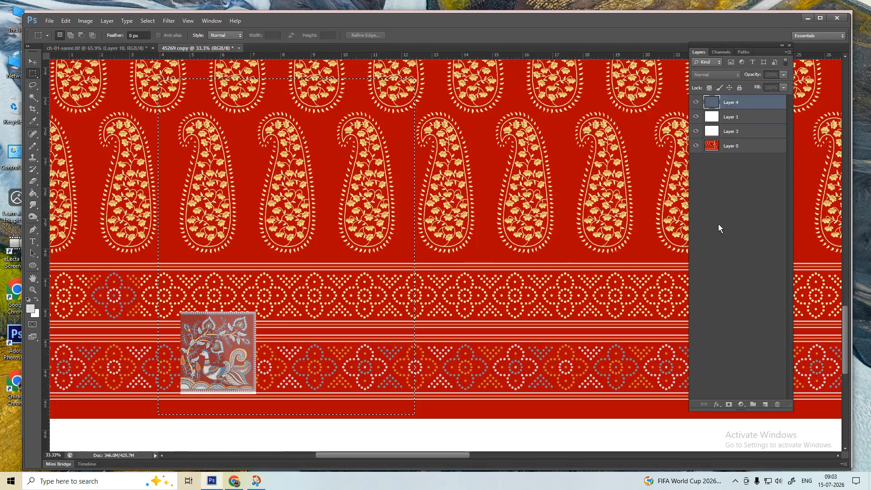
drag(695, 117, 698, 167)
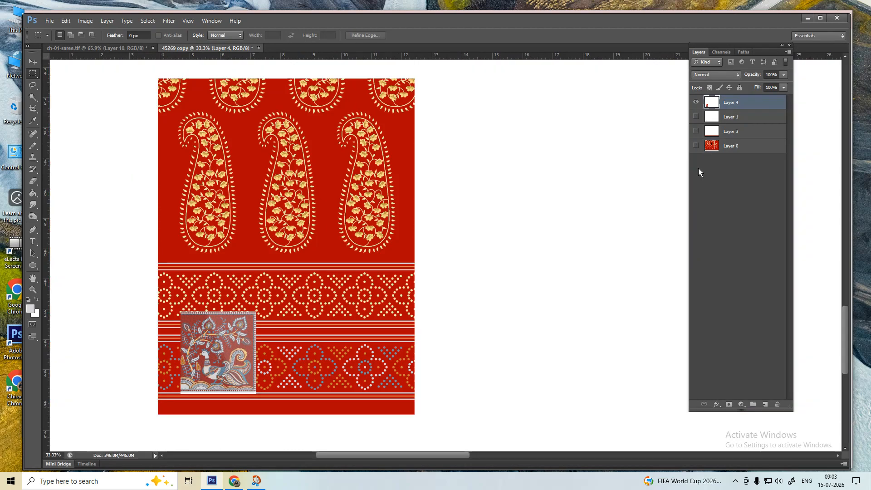
key(ctrl+z)
drag(696, 107, 697, 140)
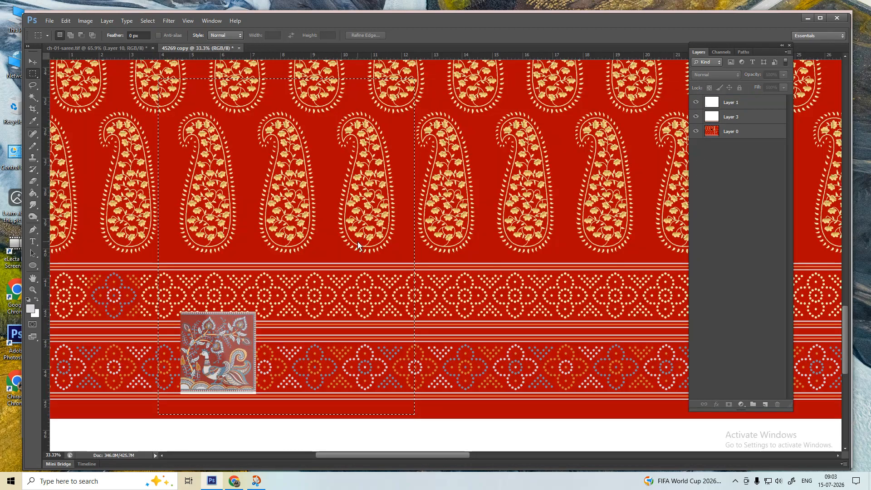
key(ctrl+d)
- Copy a large rectangle around the motif to Layer 4 and hide Layers 1, 3 and 0
drag(125, 73, 442, 415)
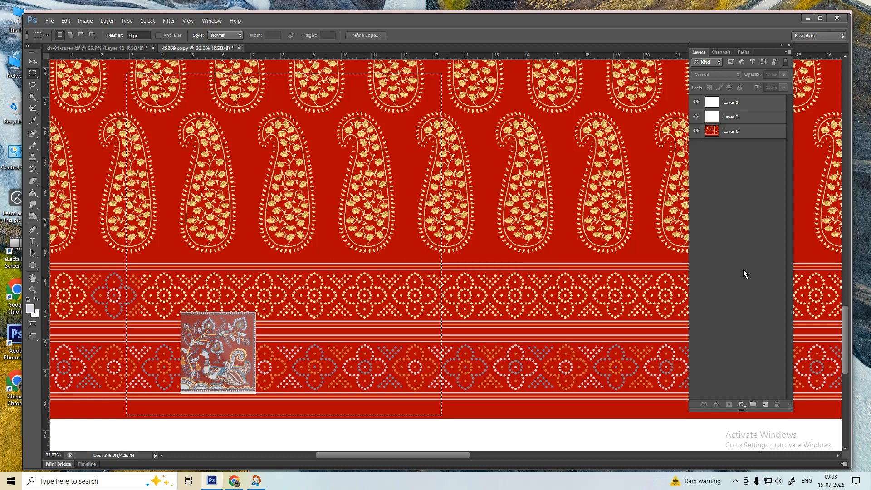
key(ctrl+j)
click(696, 117)
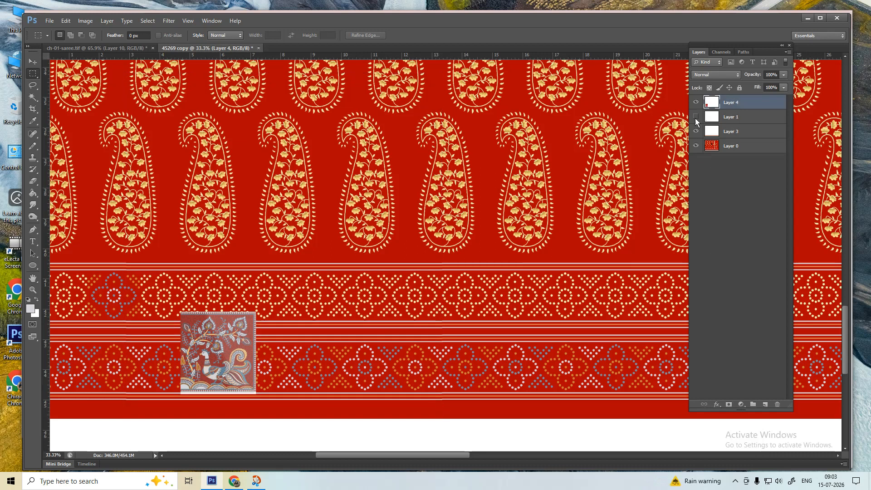
drag(695, 131, 696, 145)
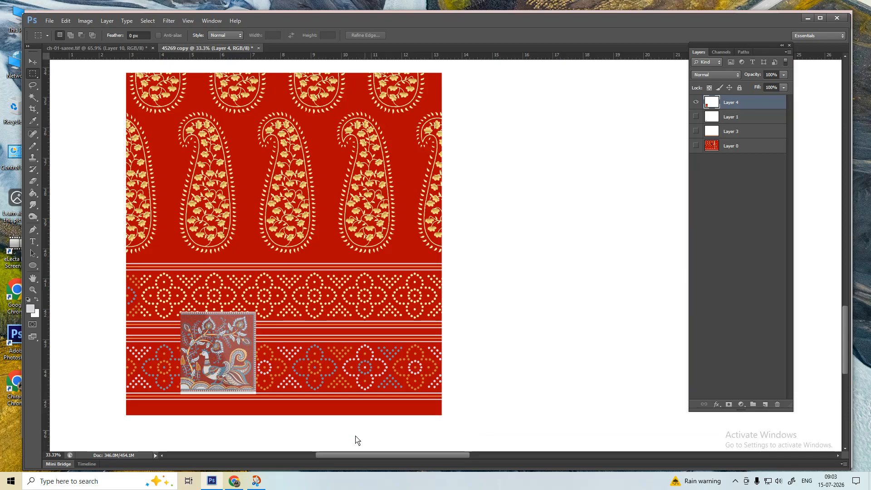
key(alt+Tab)
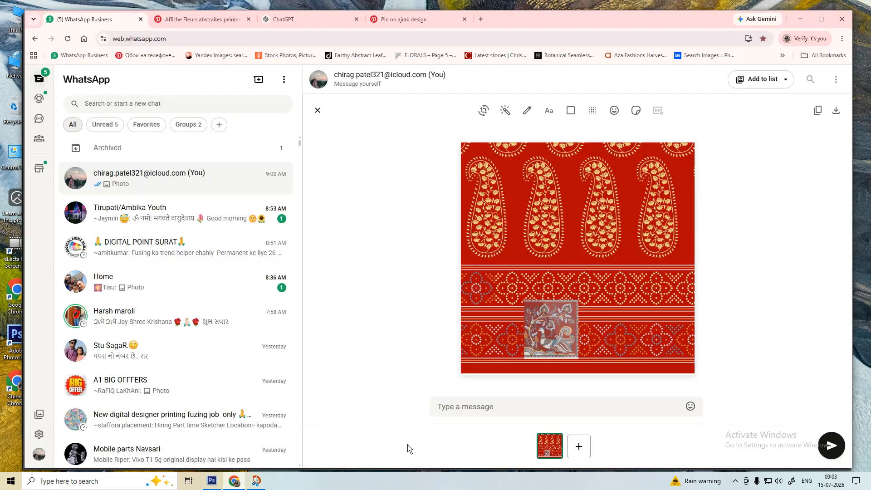
- Paste the cropped pattern as a second WhatsApp image, review both, then discard them unsent
key(ctrl+v)
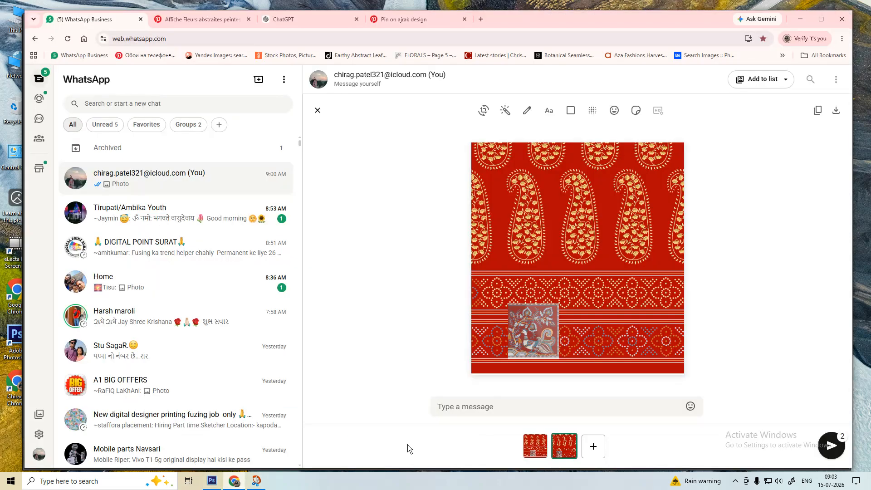
click(530, 445)
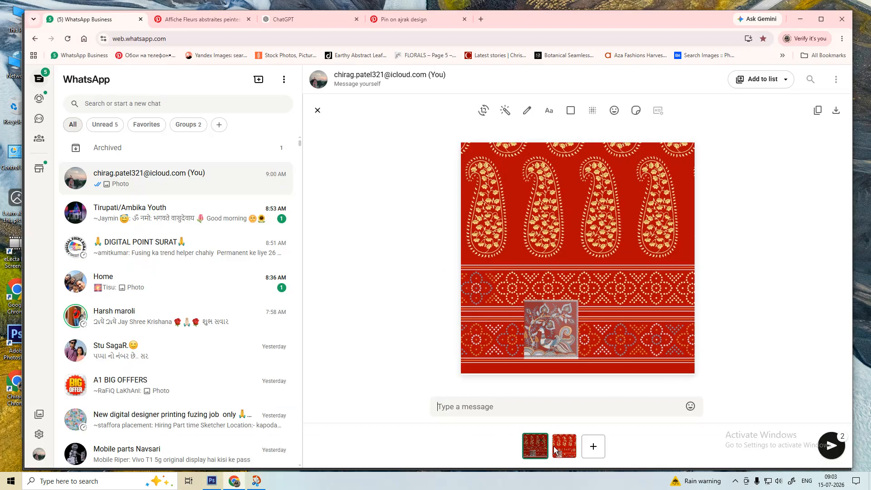
click(563, 447)
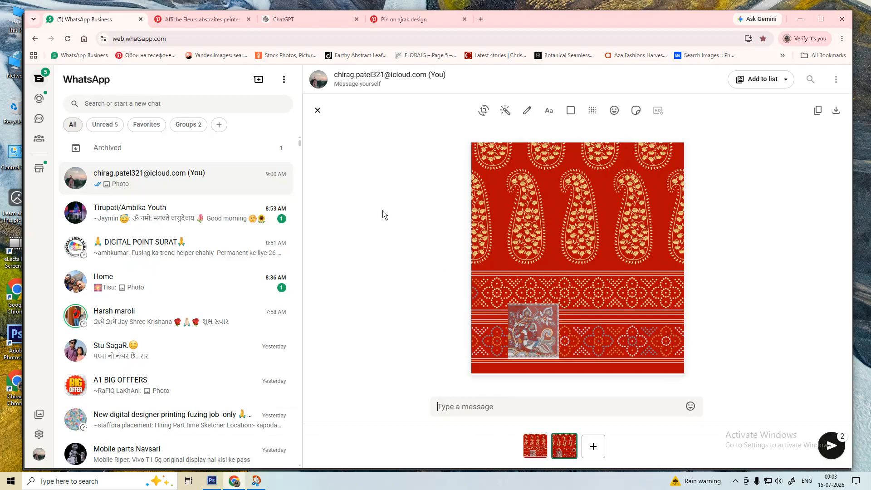
click(318, 110)
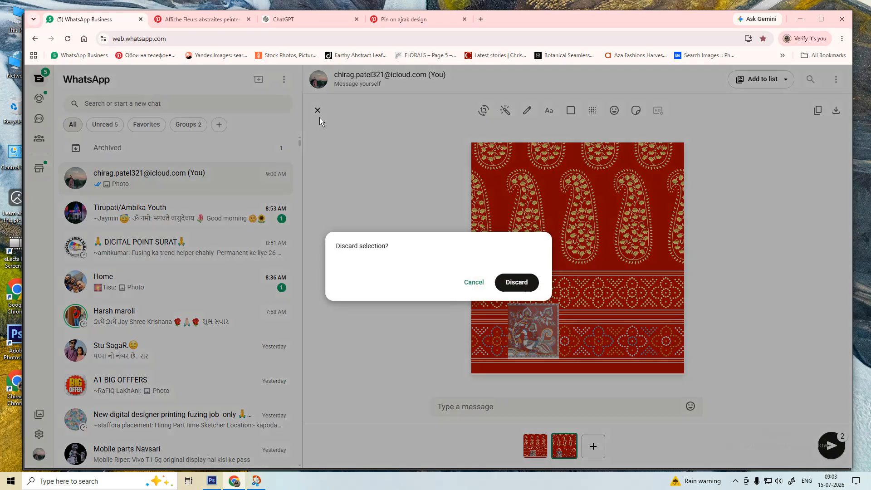
click(504, 282)
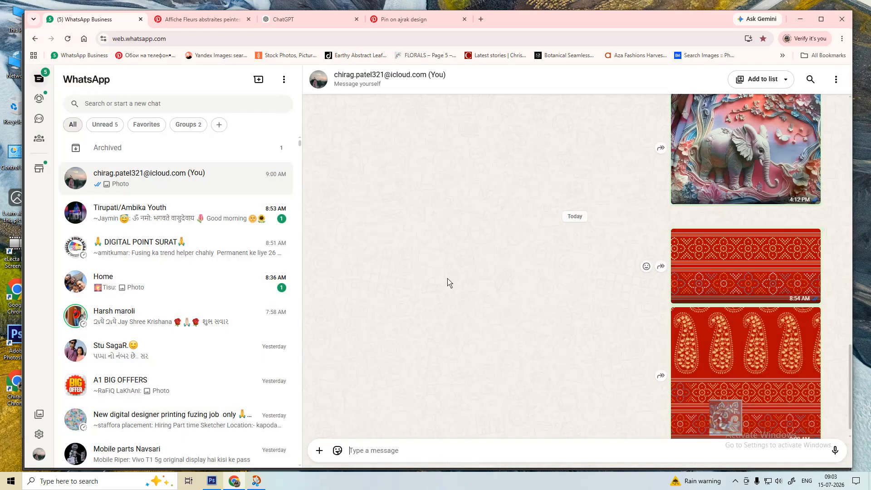
- Close the snipped paisley image and keep the 45269 copy document open, fitted on screen
click(256, 482)
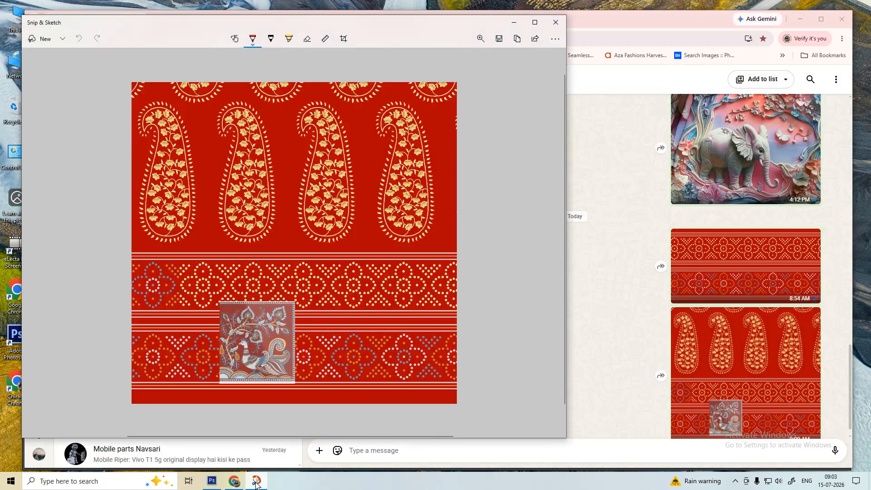
click(555, 22)
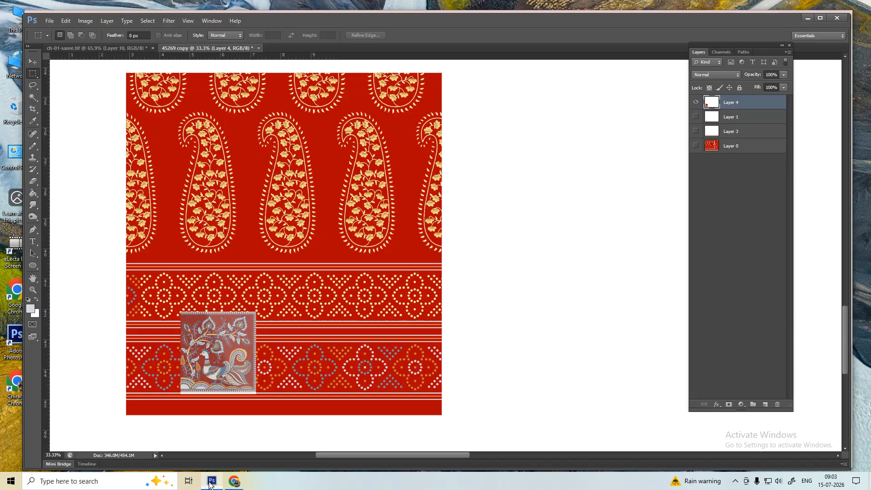
click(211, 481)
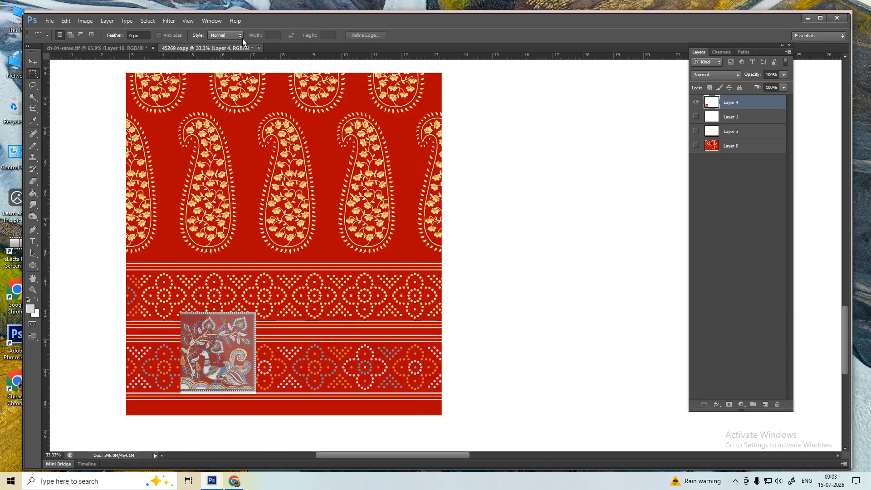
click(258, 48)
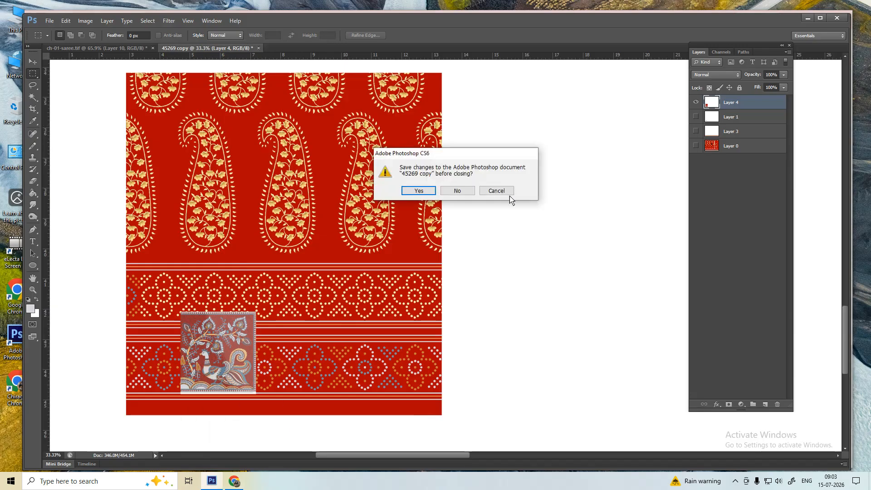
click(499, 190)
right_click(377, 255)
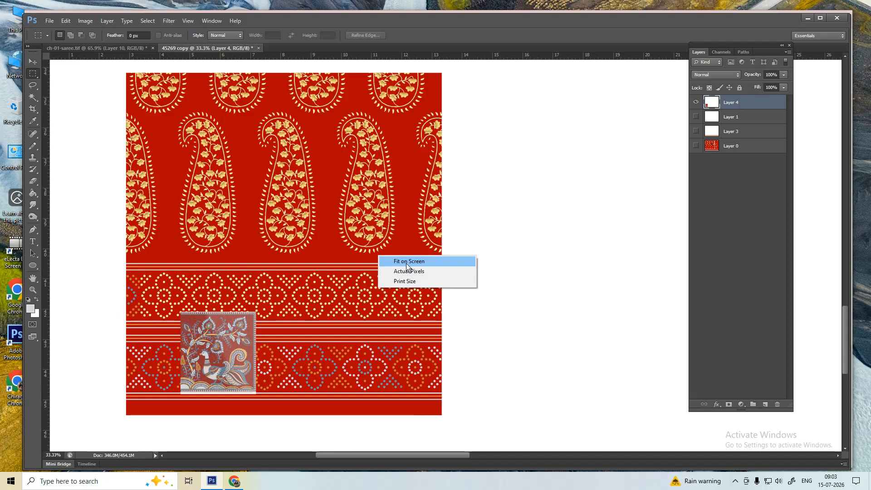
click(388, 260)
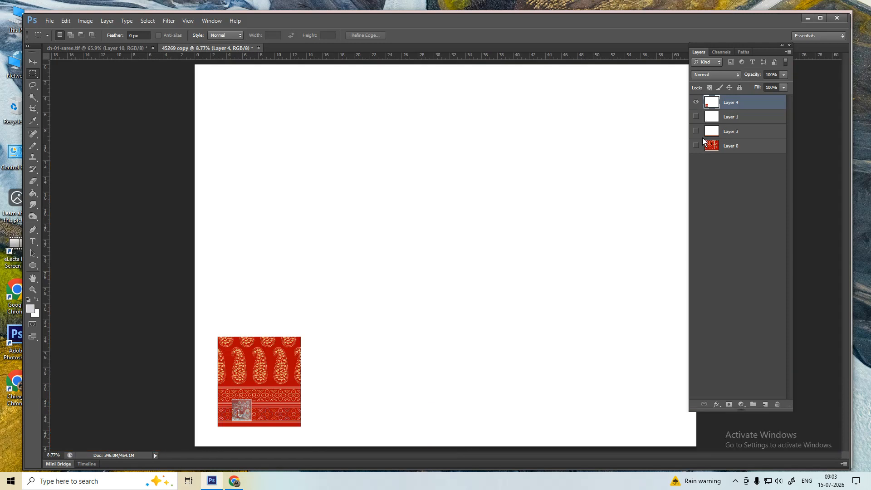
- Delete Layer 4 and make Layers 1, 3 and 0 visible again
key(Delete)
drag(696, 103, 698, 146)
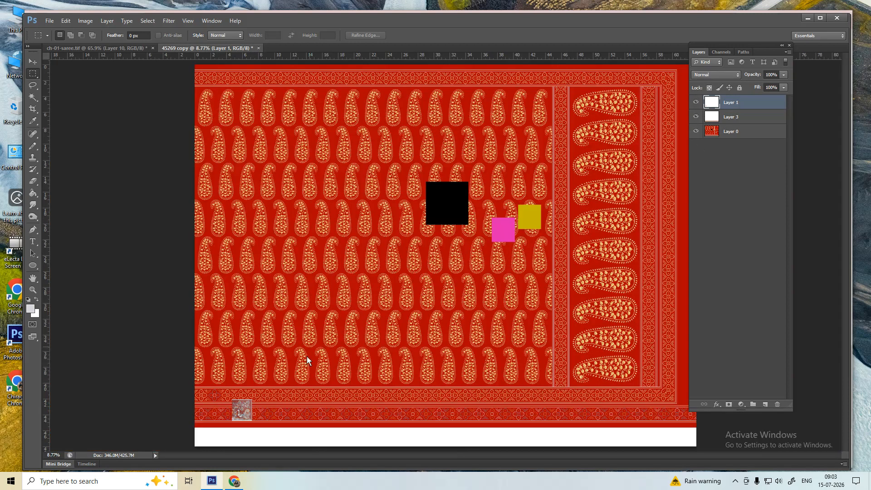
key(p)
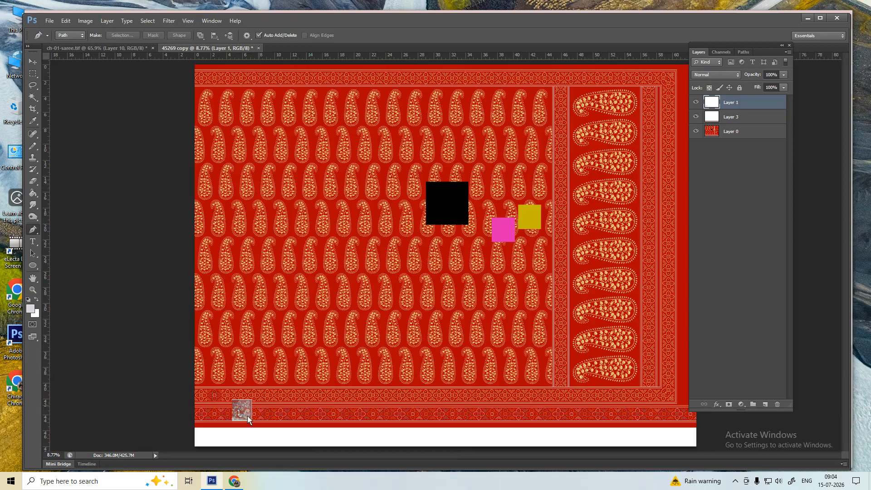
- Zoom around the peacock square and border, then start closing 45269 copy
drag(239, 416, 303, 342)
alt+click(350, 371)
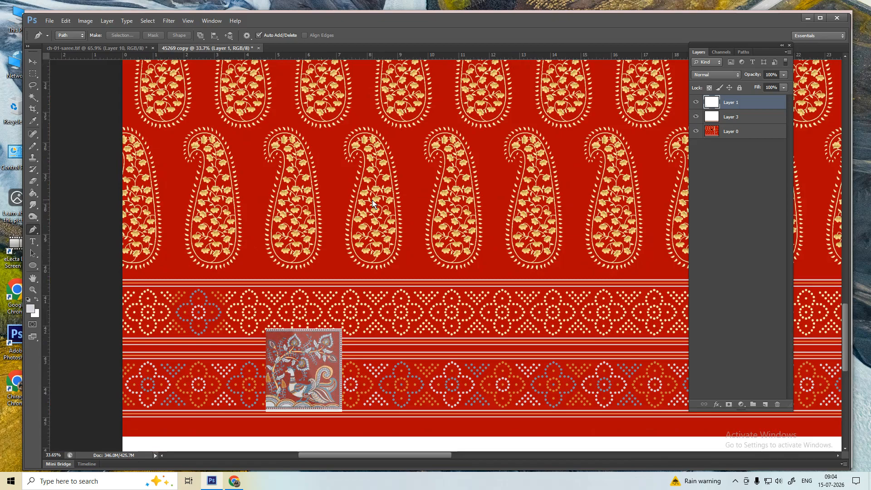
drag(419, 197, 390, 192)
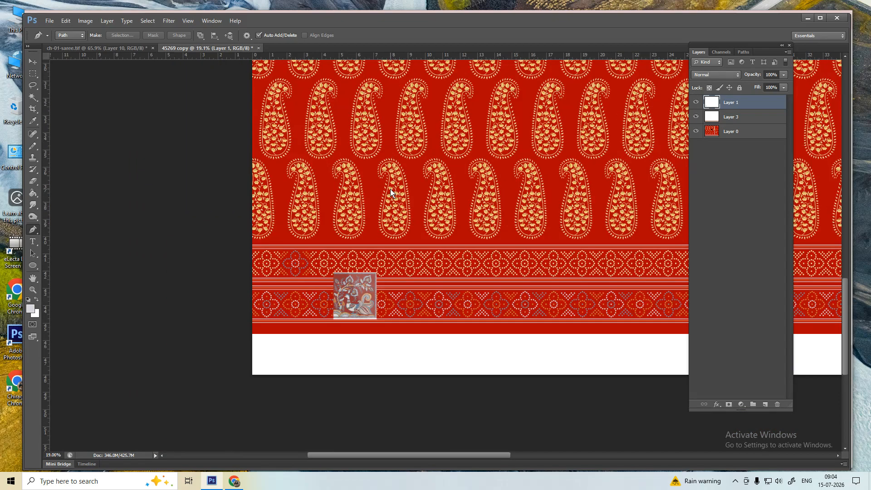
key(ctrl+w)
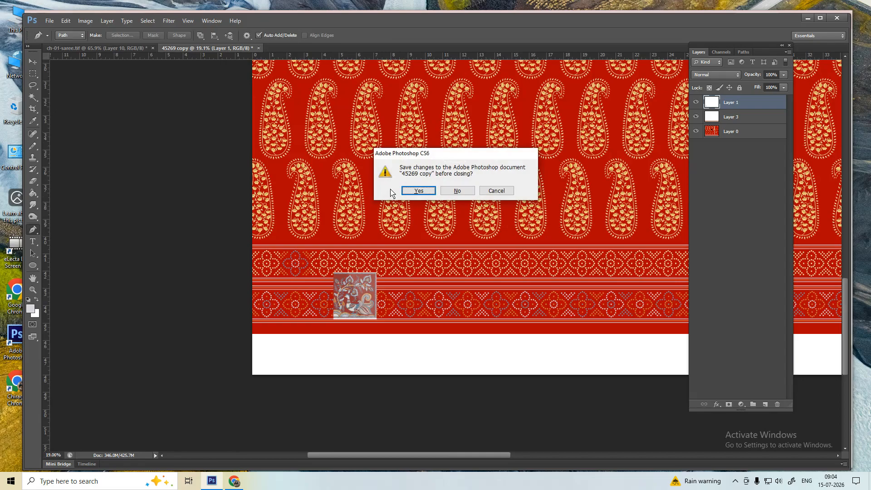
- Close 45269 copy without saving, deselect Layer 10 and check the saree's image size
key(n)
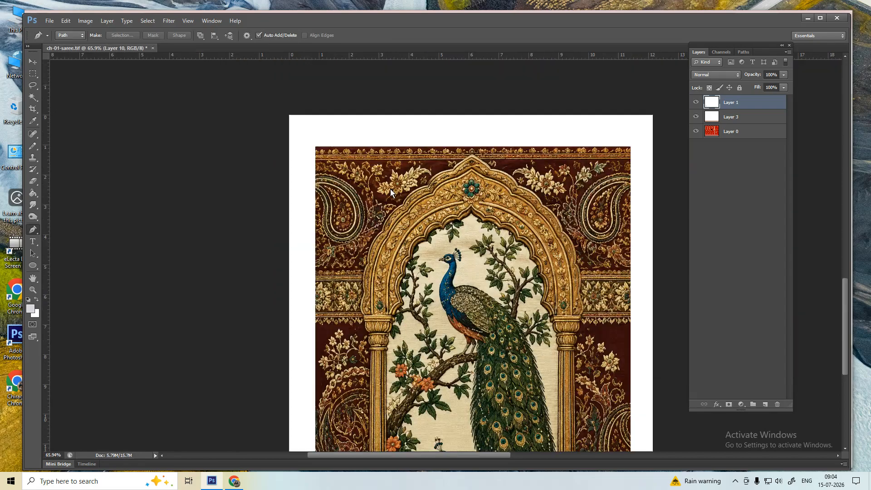
key(m)
click(758, 240)
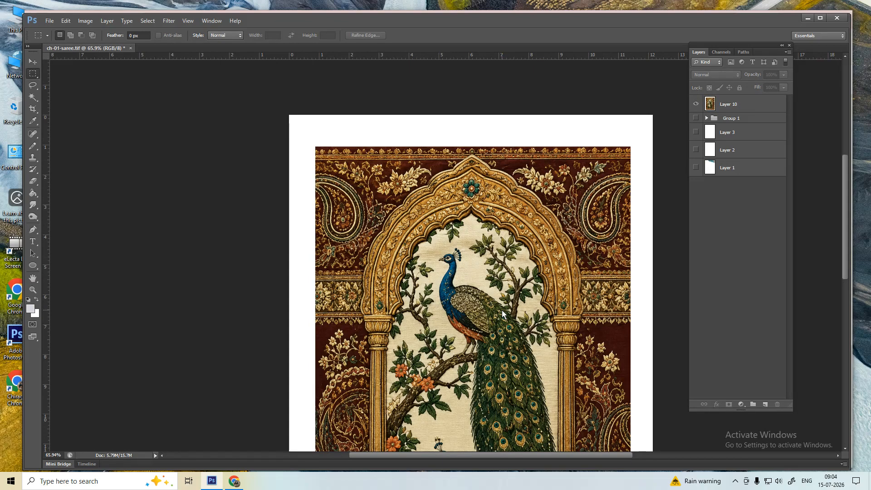
key(alt+i)
key(i)
key(Escape)
key(alt+i)
key(i)
key(Escape)
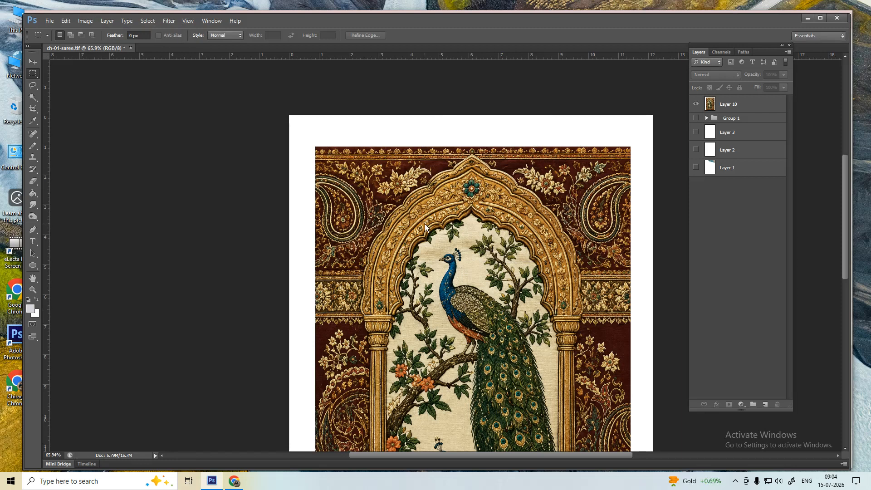
- Set the Magic Wand to tolerance 32 with anti-alias, then zoom into the paisley beside the arch
key(w)
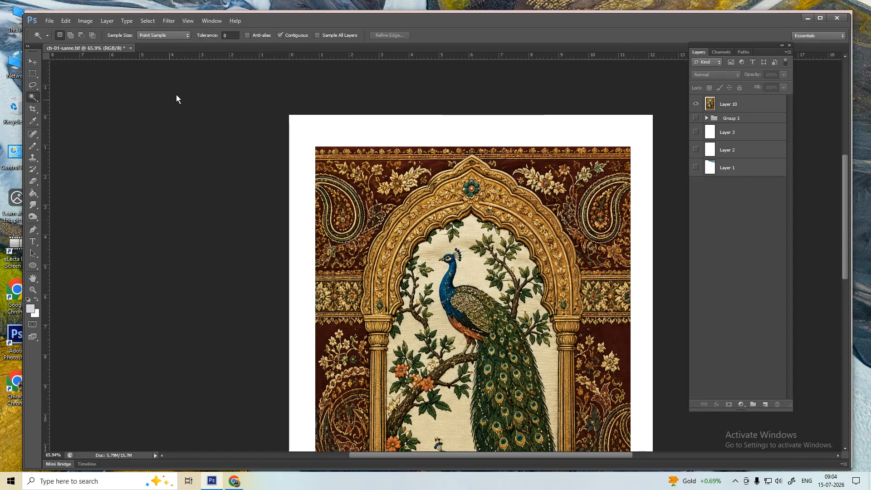
click(247, 35)
click(229, 35)
text(32)
key(Return)
key(z)
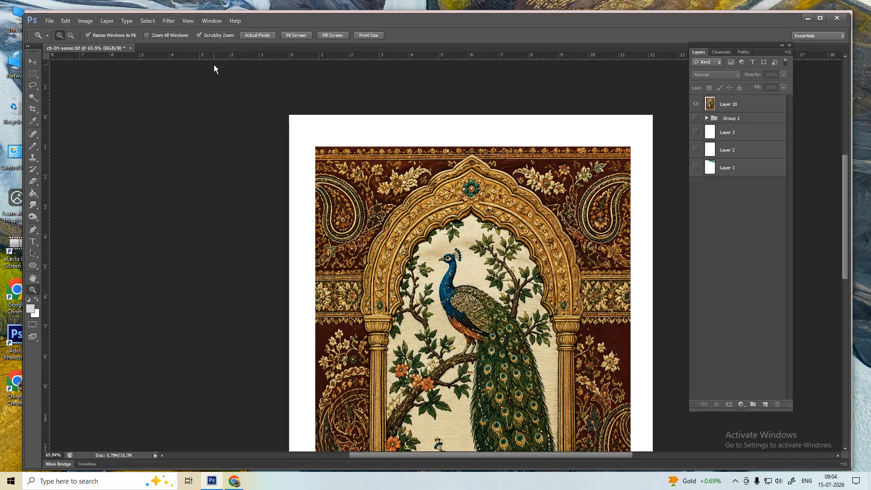
drag(352, 198, 488, 220)
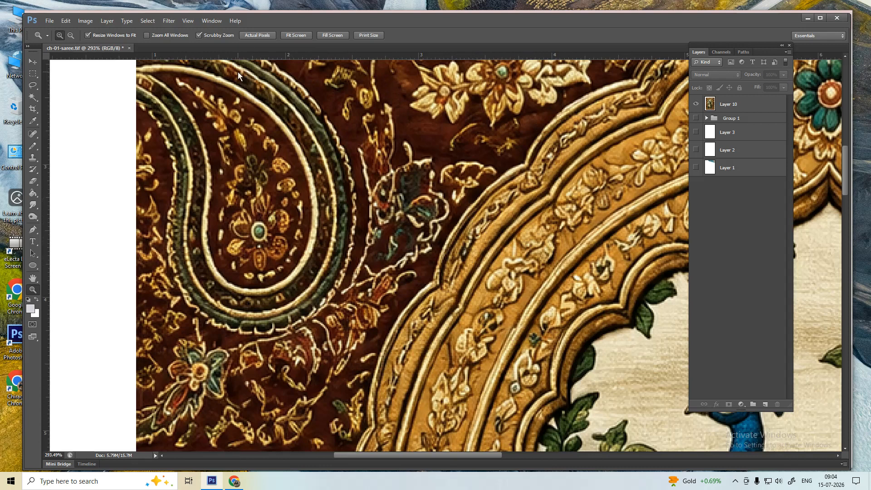
- Return to the Magic Wand, briefly checking WhatsApp Web before refocusing the saree design
key(w)
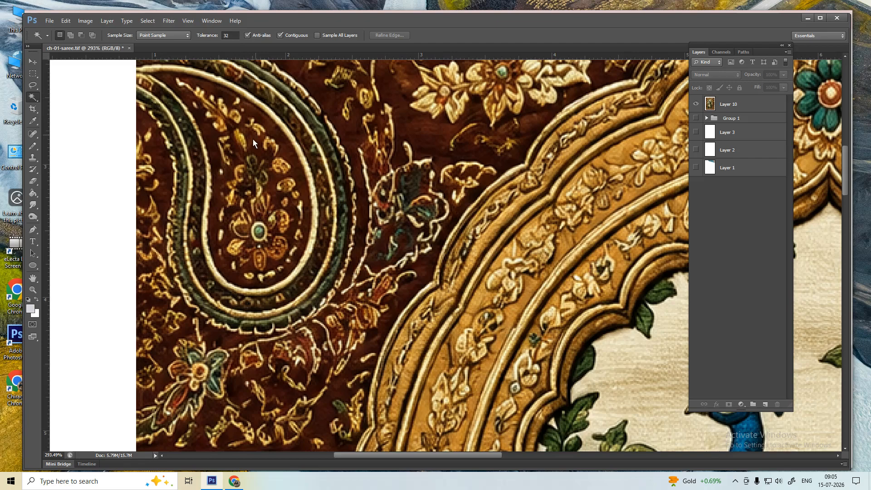
click(234, 481)
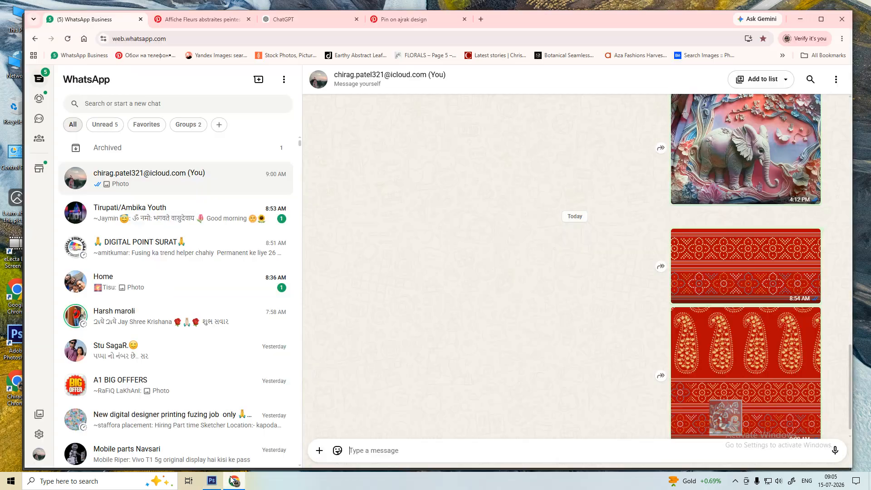
click(212, 481)
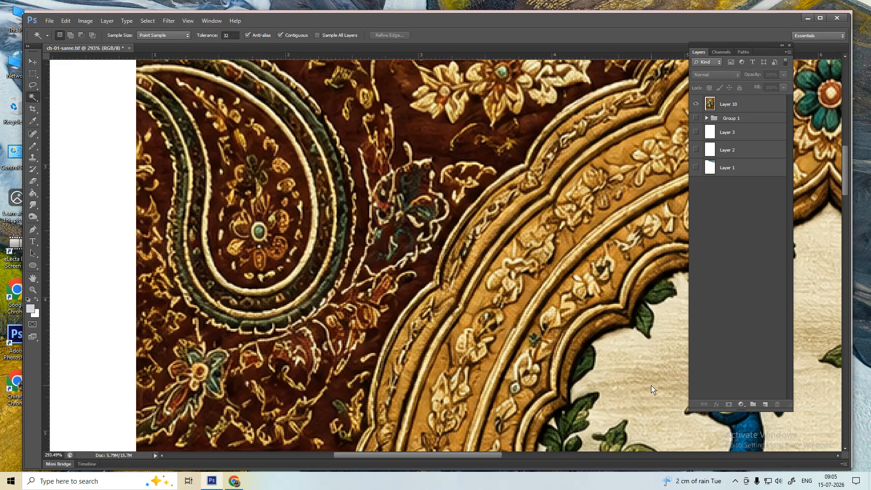
click(734, 481)
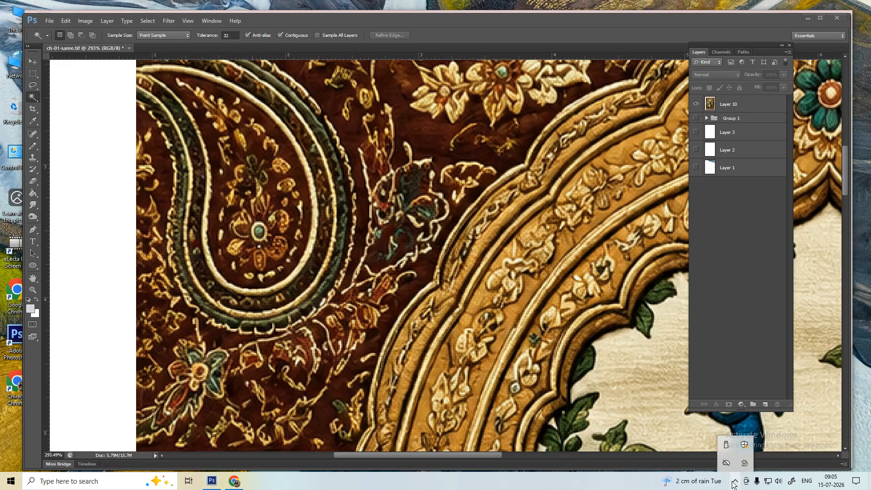
click(621, 373)
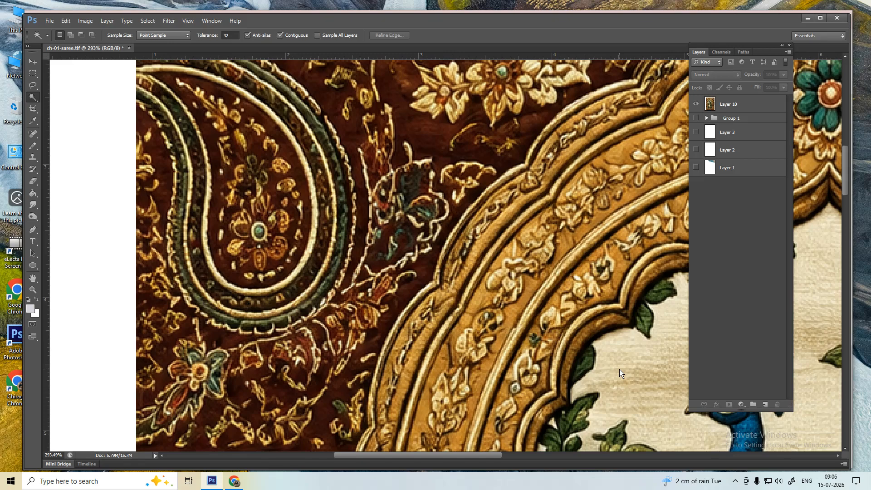
- Fit the arch on screen, then zoom to 200% and pan to the orange flowers at its base
right_click(470, 333)
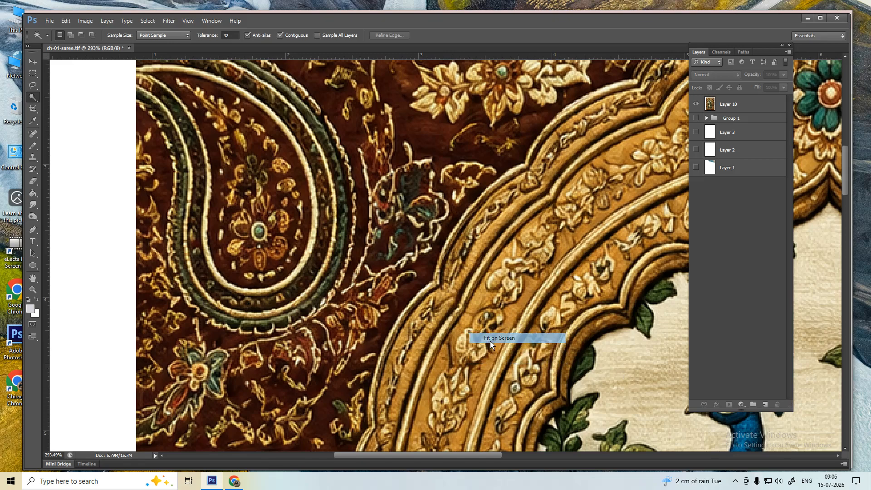
click(490, 339)
key(p)
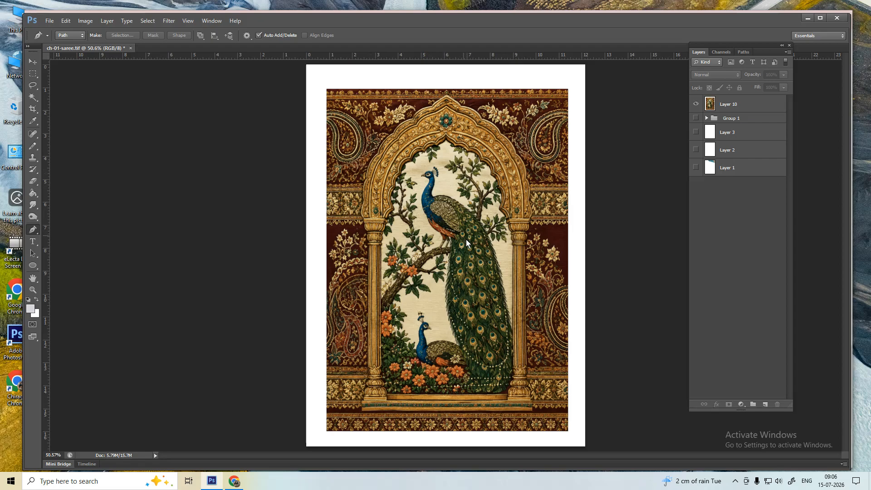
ctrl+click(431, 372)
ctrl+click(432, 372)
ctrl+click(431, 372)
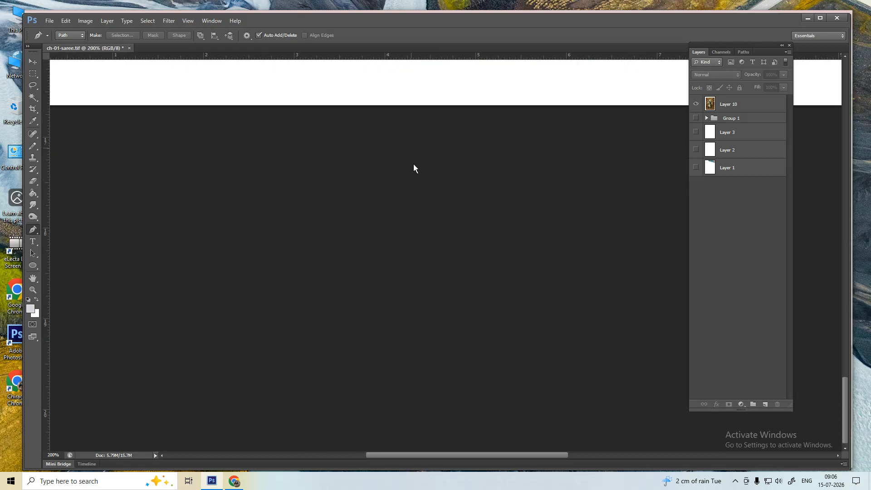
drag(413, 164, 410, 242)
scroll(410, 242, up, 5)
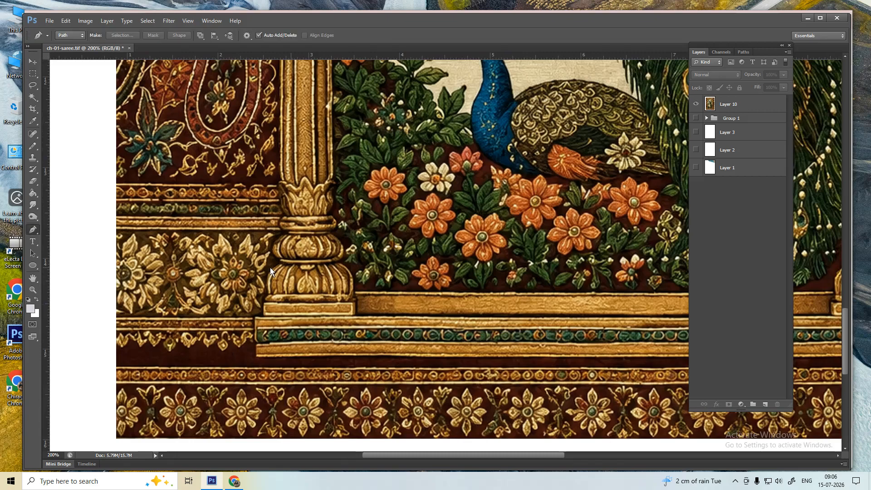
- On the Pinterest pin page, scroll down and open the elephant-under-a-tree painting pin
click(232, 480)
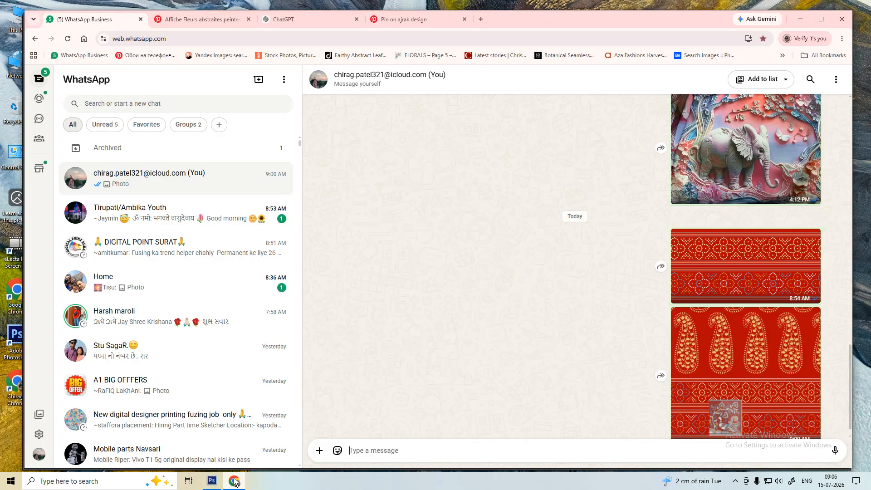
click(208, 22)
click(404, 19)
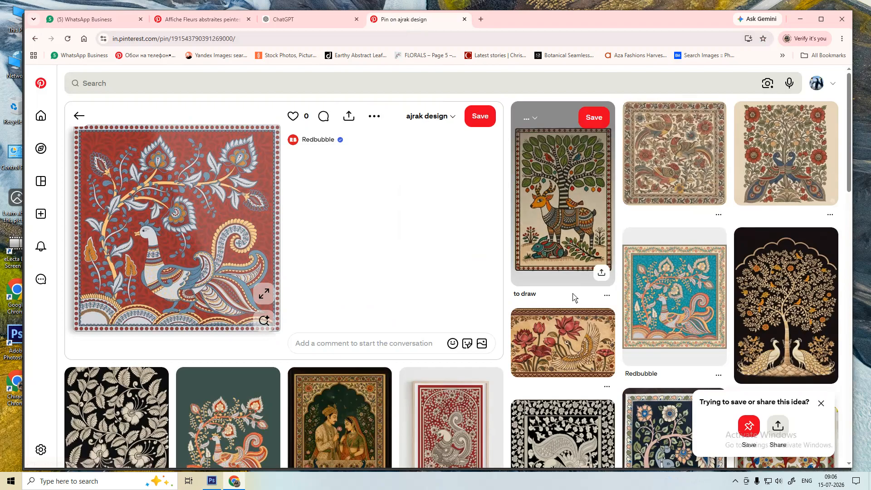
scroll(573, 297, down, 4)
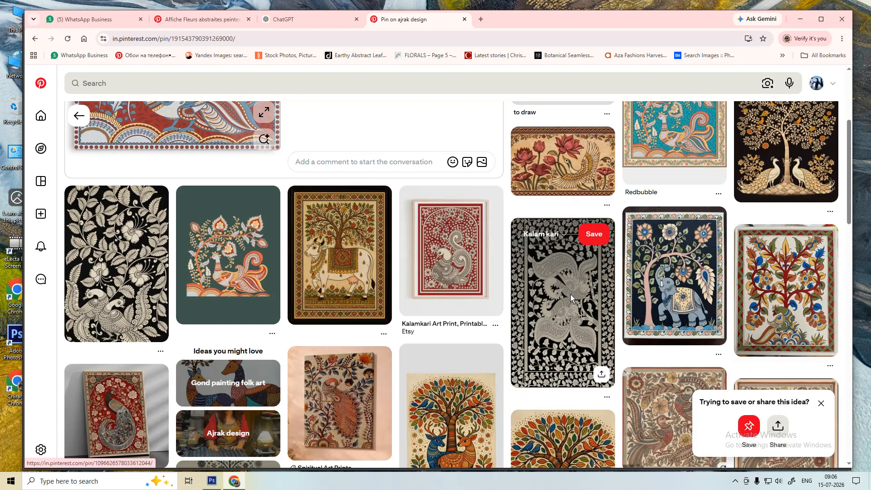
scroll(572, 294, down, 4)
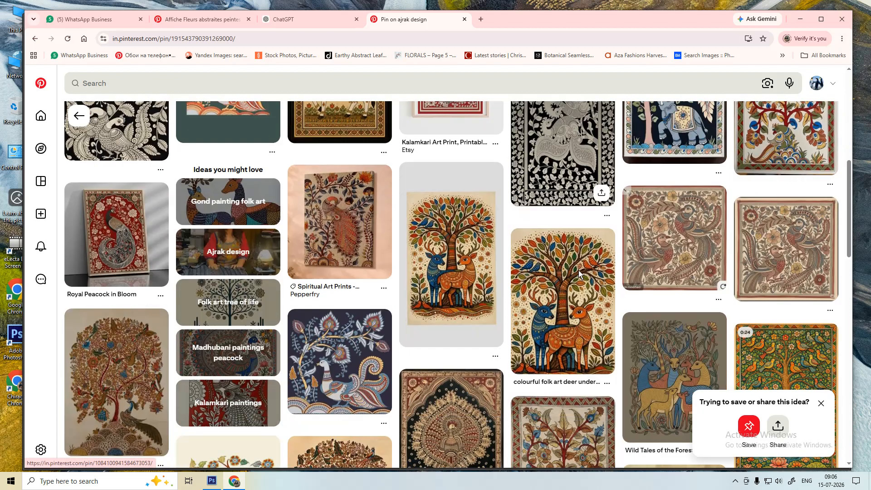
scroll(585, 270, down, 5)
scroll(585, 271, down, 1)
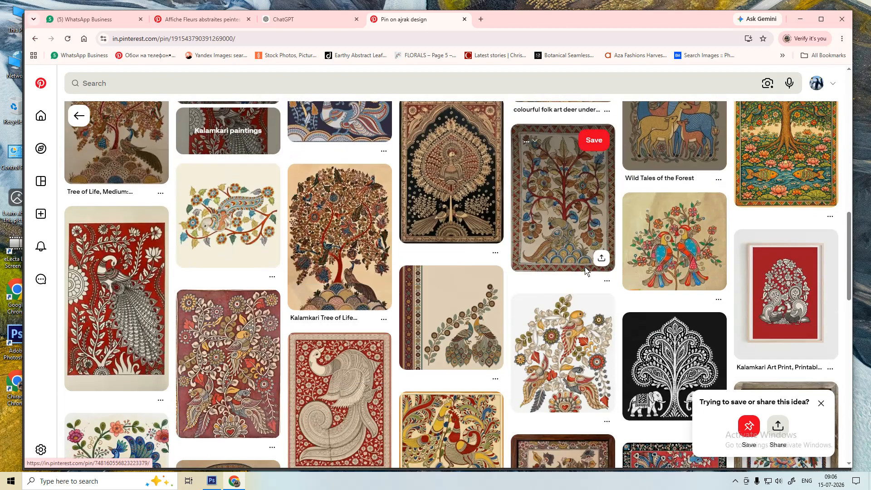
scroll(585, 271, down, 3)
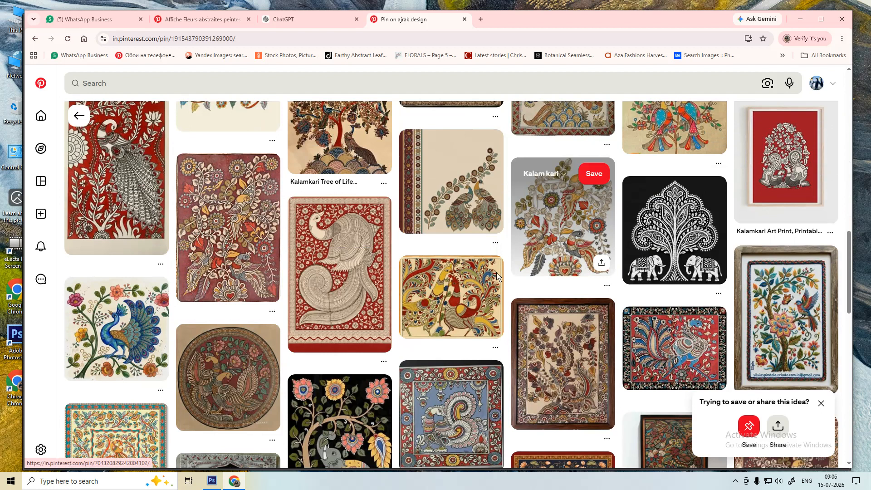
scroll(344, 294, down, 4)
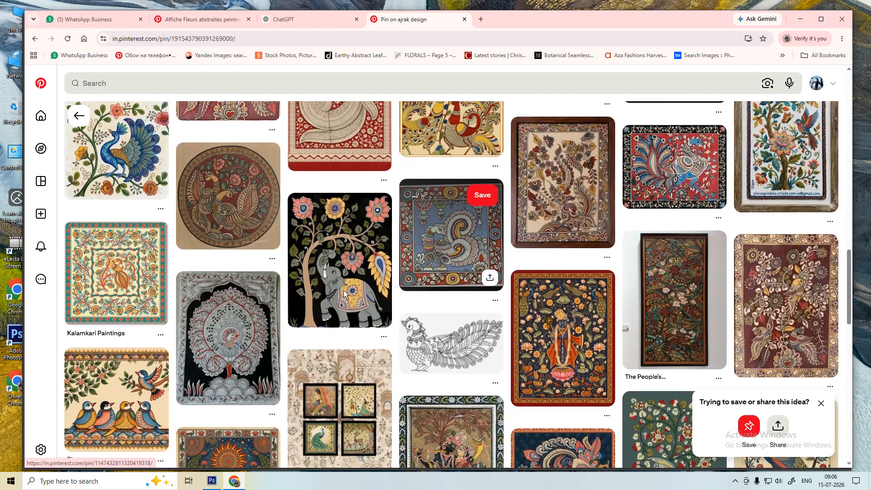
click(339, 277)
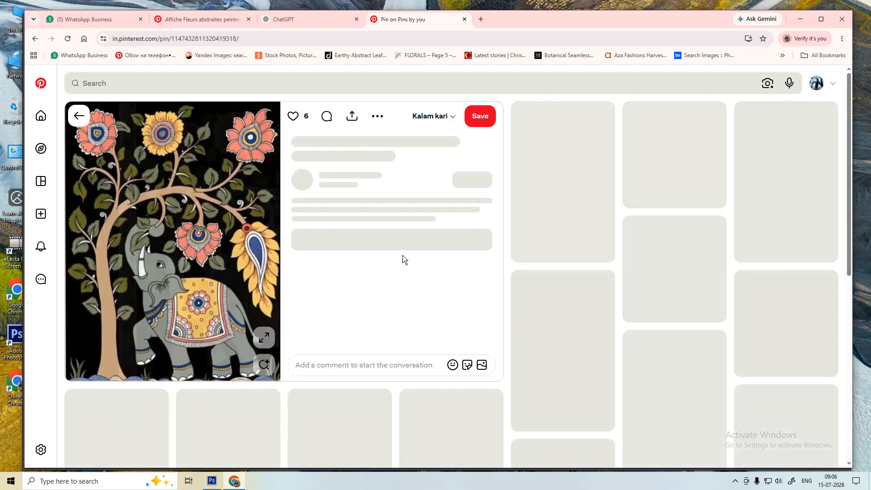
- Run a visual search on the elephant pin and browse the similar Madhubani elephant and peacock results
key(alt+Tab)
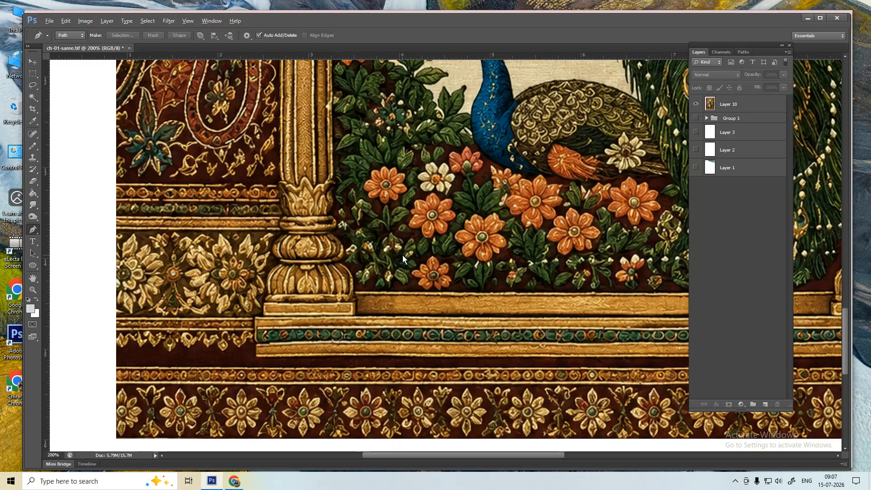
key(alt+Tab)
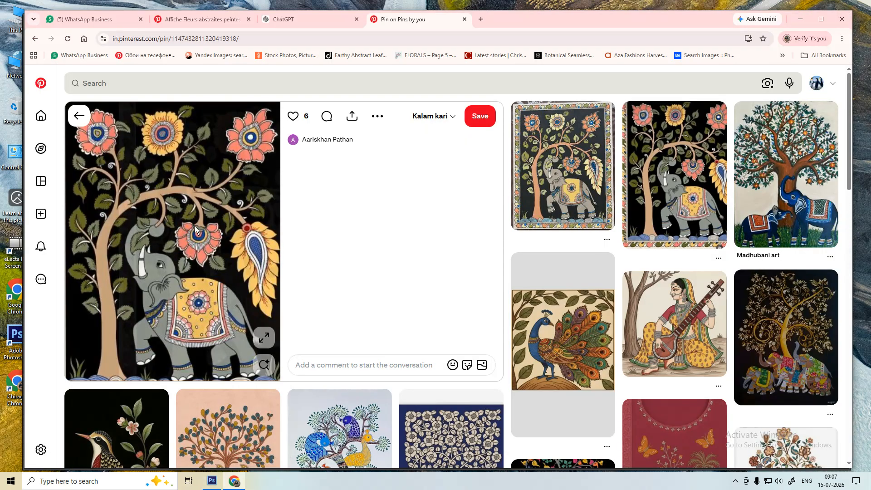
key(alt+Tab)
key(alt+Tab)
scroll(245, 279, down, 2)
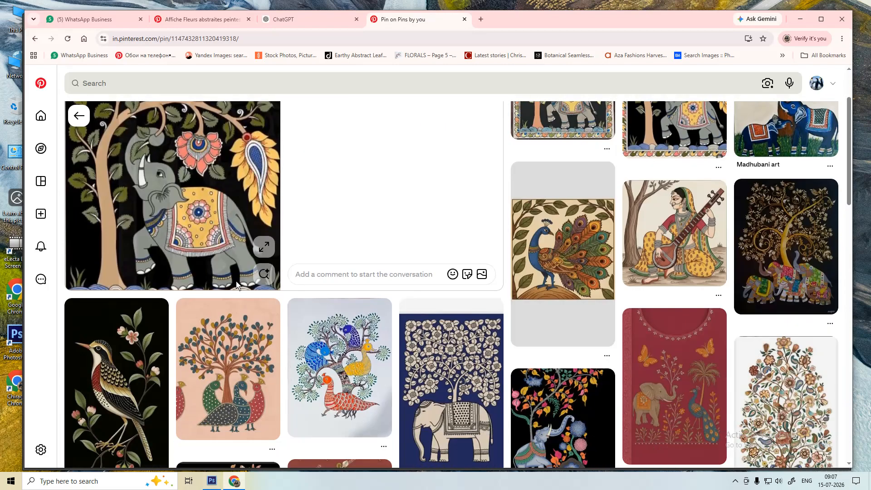
click(264, 273)
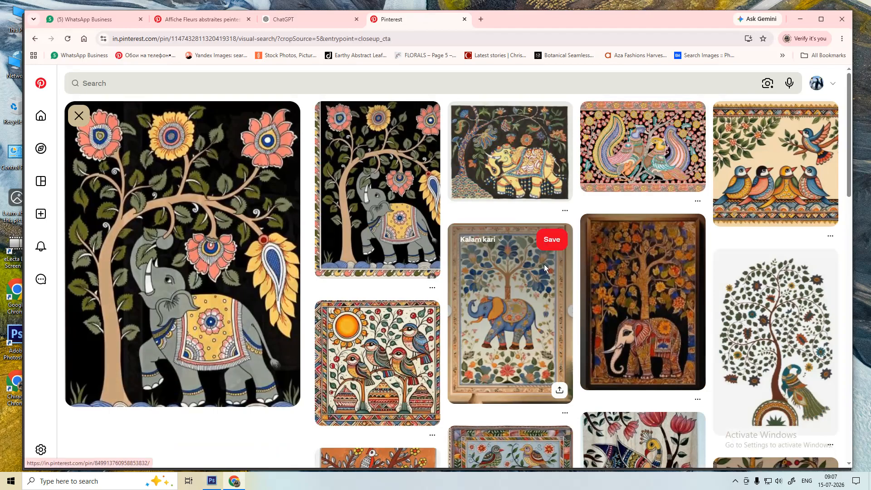
scroll(543, 264, down, 7)
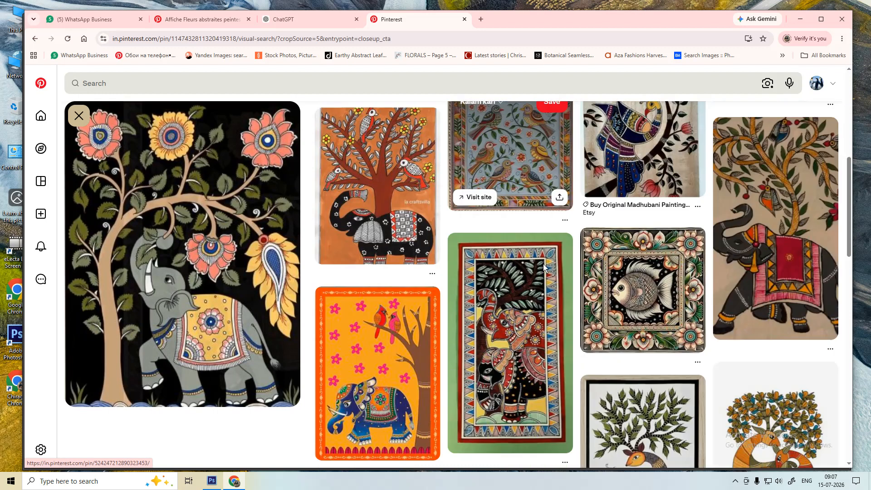
scroll(543, 266, down, 10)
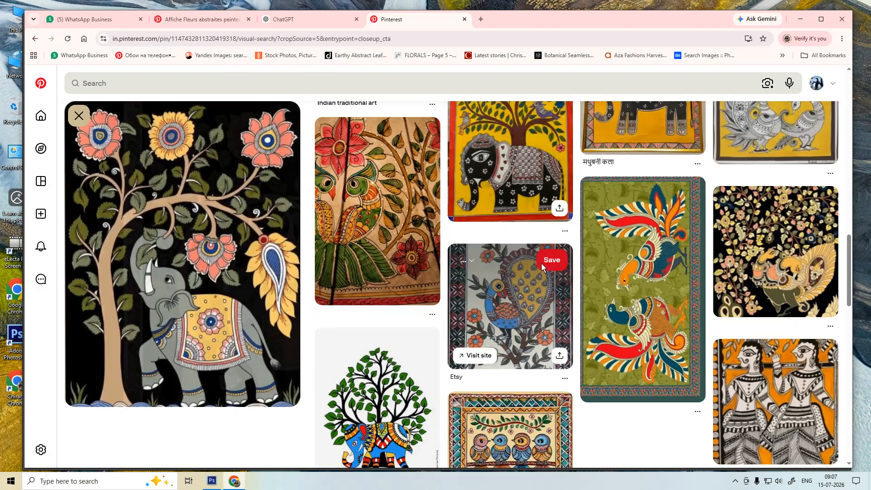
scroll(542, 265, down, 10)
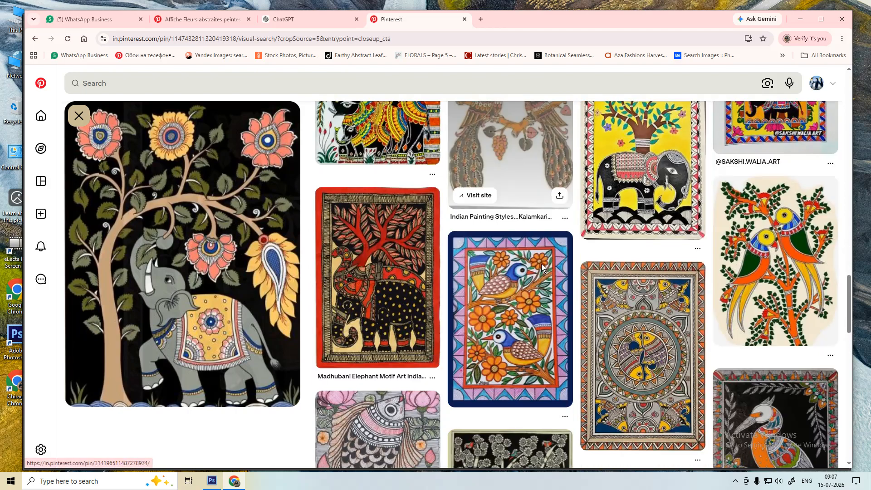
scroll(542, 267, down, 10)
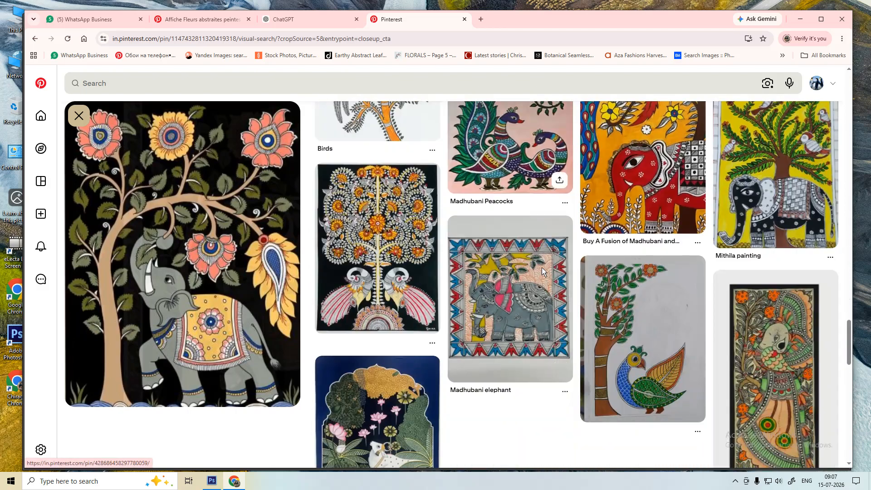
scroll(541, 269, down, 10)
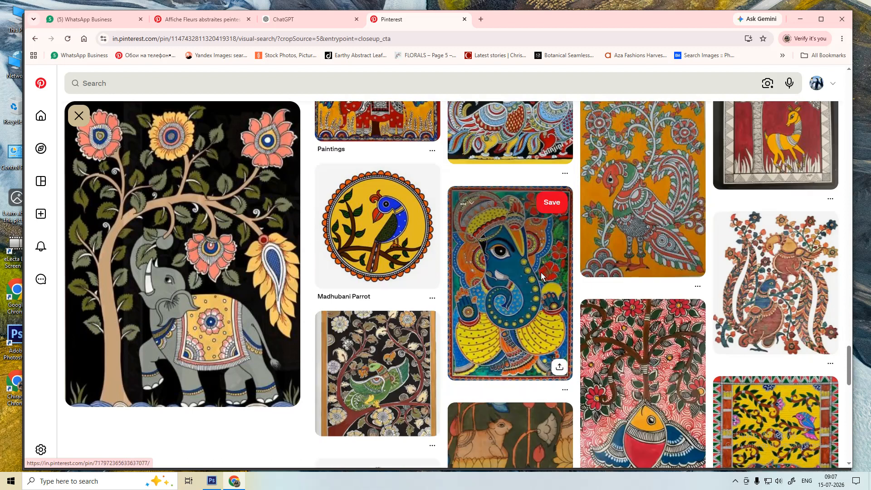
scroll(541, 272, down, 5)
scroll(539, 279, down, 5)
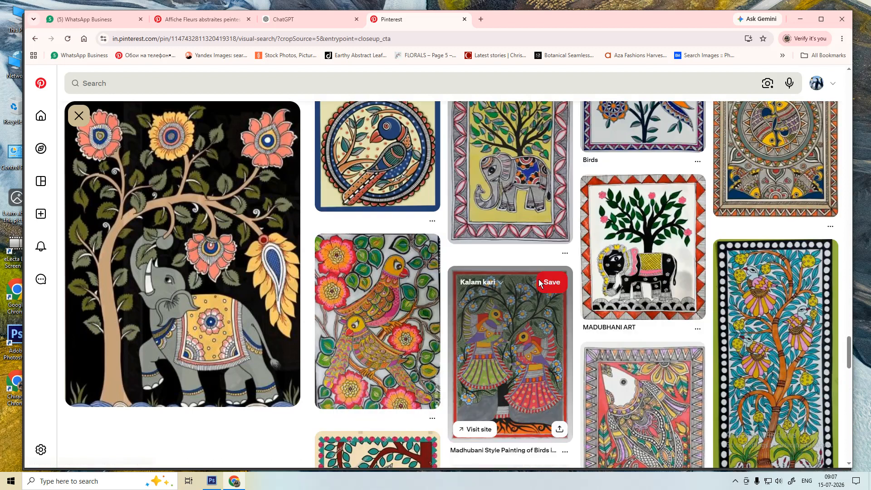
scroll(539, 282, down, 5)
scroll(538, 282, down, 3)
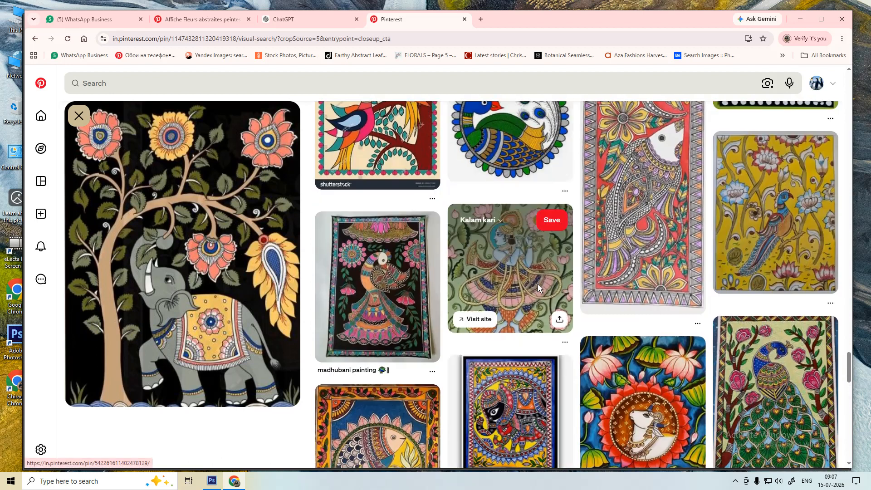
scroll(538, 284, down, 12)
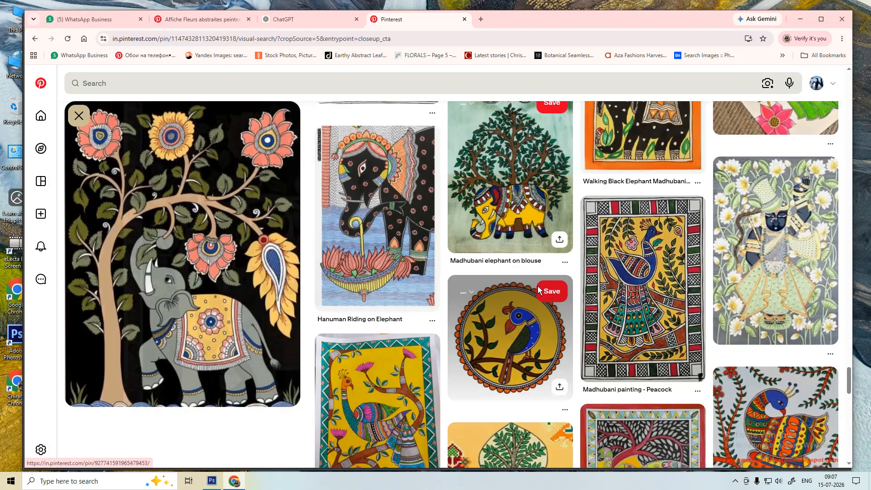
scroll(538, 290, down, 12)
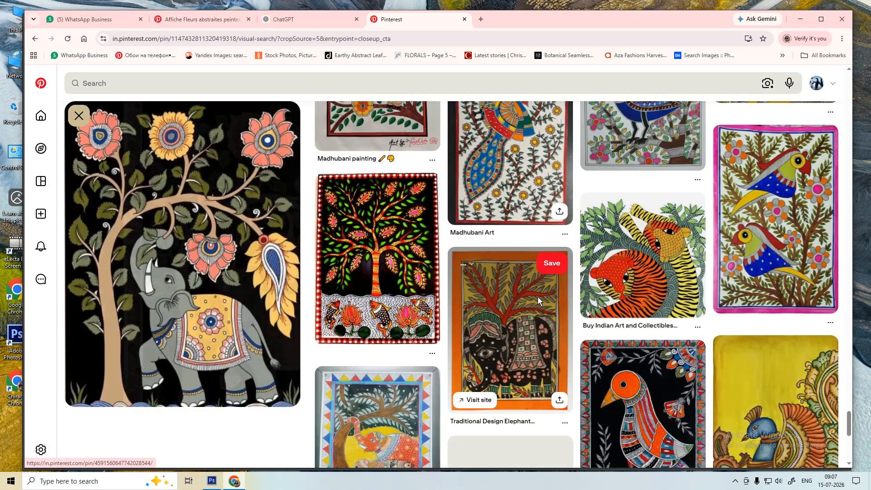
scroll(538, 298, down, 10)
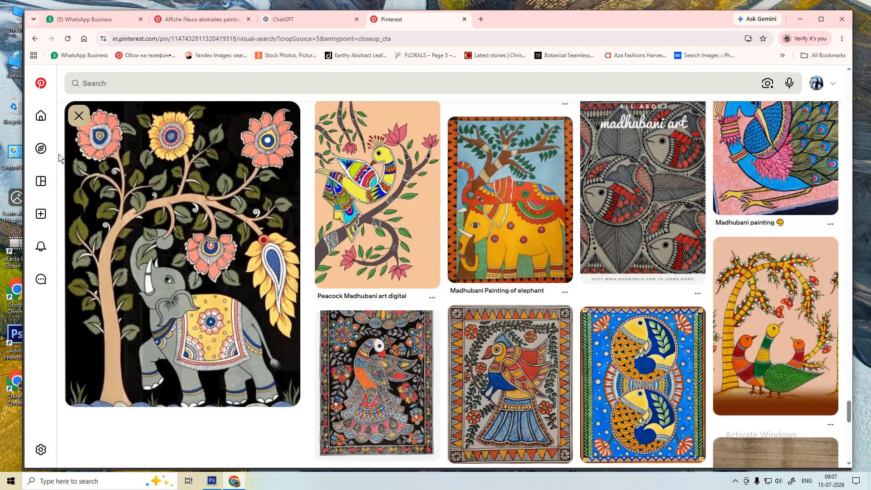
- From the Pinterest home feed, open the blue and orange embroidered birds pin and browse similar pins
click(40, 118)
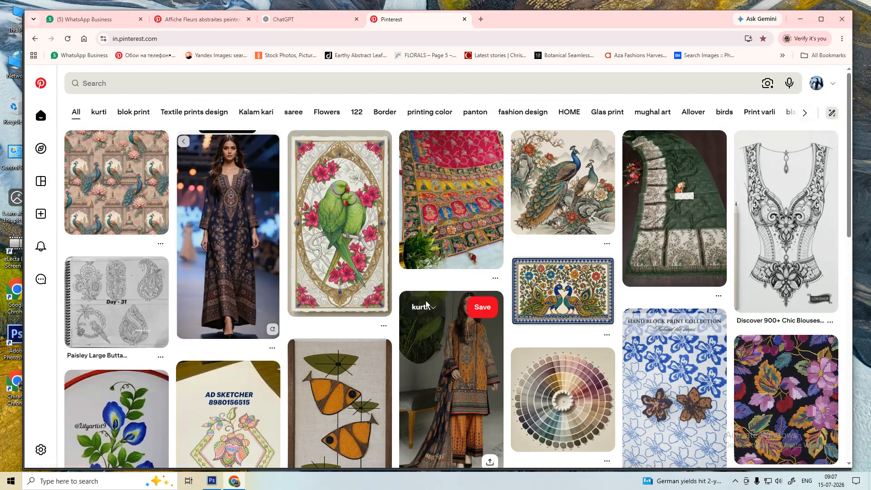
scroll(426, 305, down, 7)
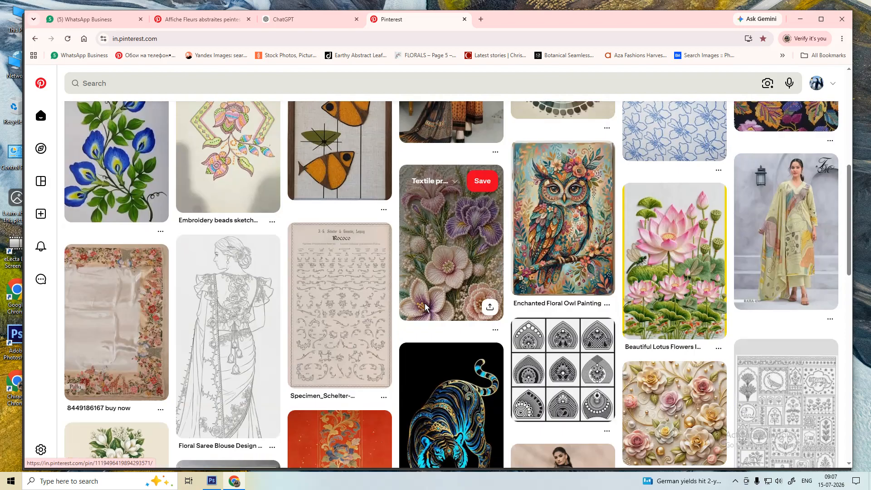
scroll(425, 307, down, 7)
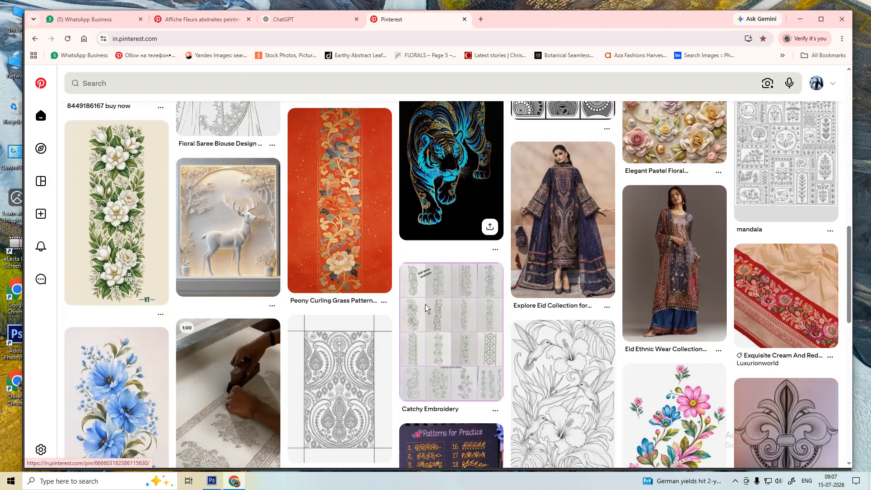
key(alt+Tab)
key(alt+Tab)
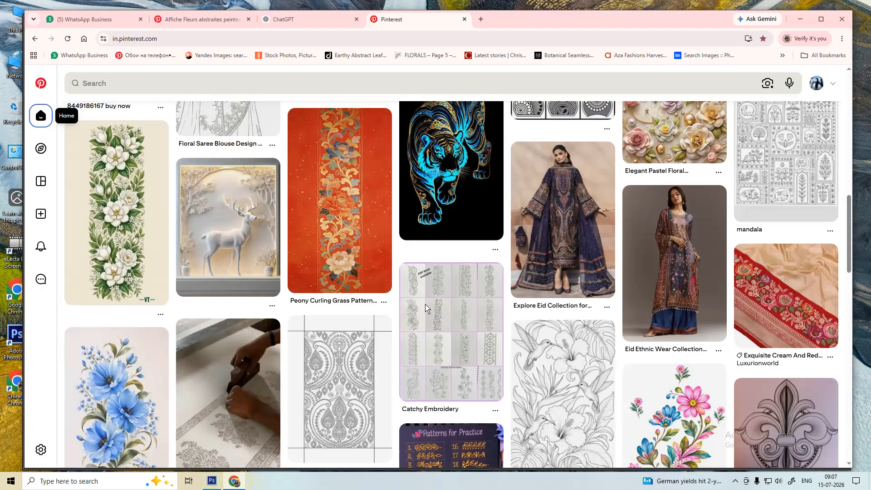
scroll(425, 308, down, 4)
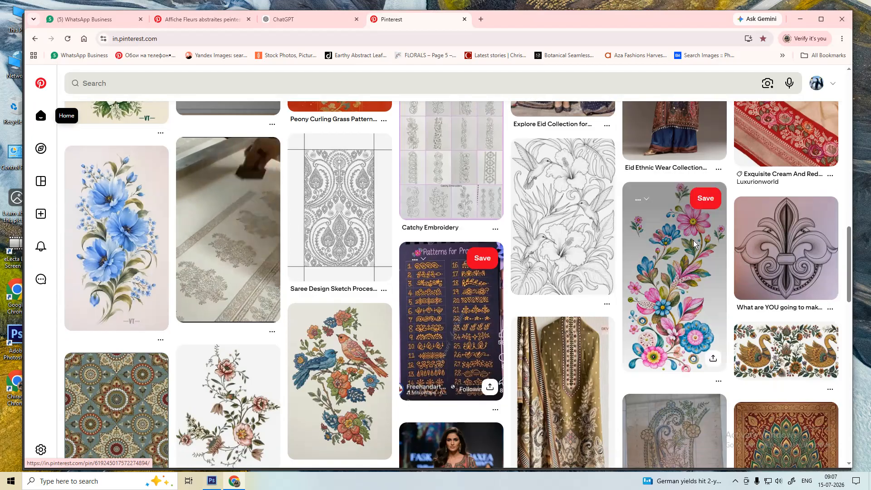
click(325, 394)
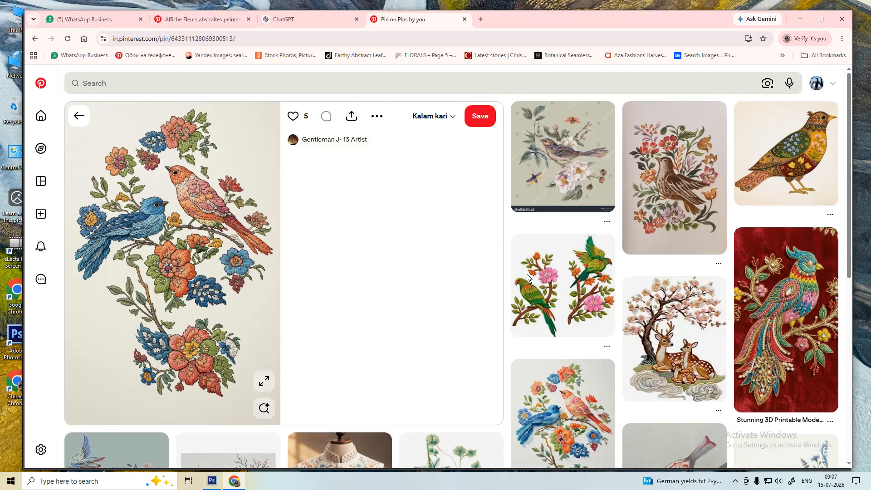
scroll(610, 288, down, 4)
scroll(610, 288, down, 2)
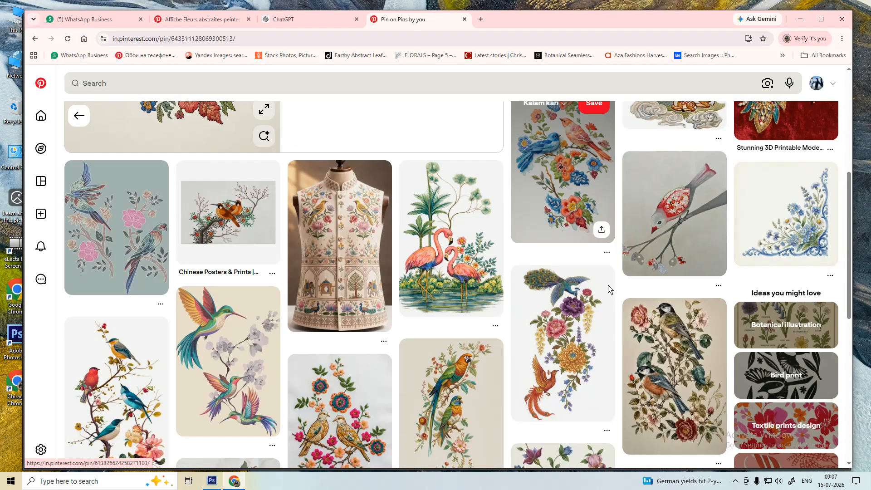
- Open the peacock-and-flowers pin, copy its image, and return to the Photoshop saree design
click(575, 360)
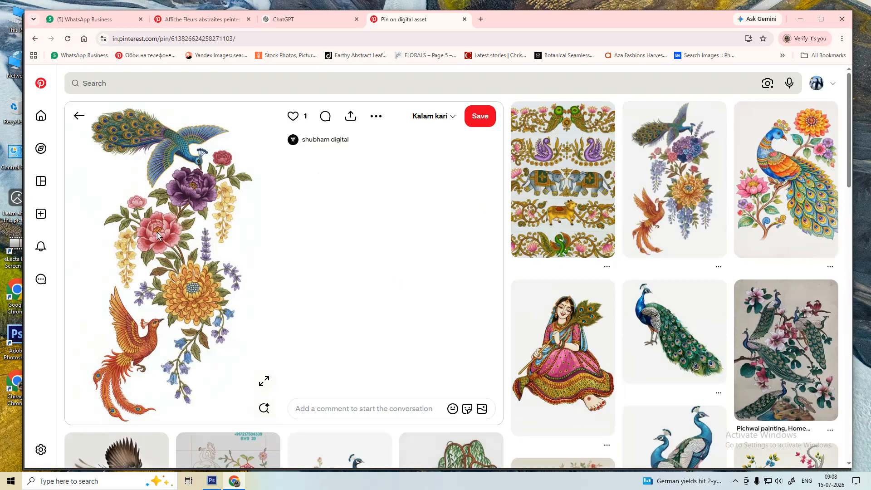
right_click(184, 229)
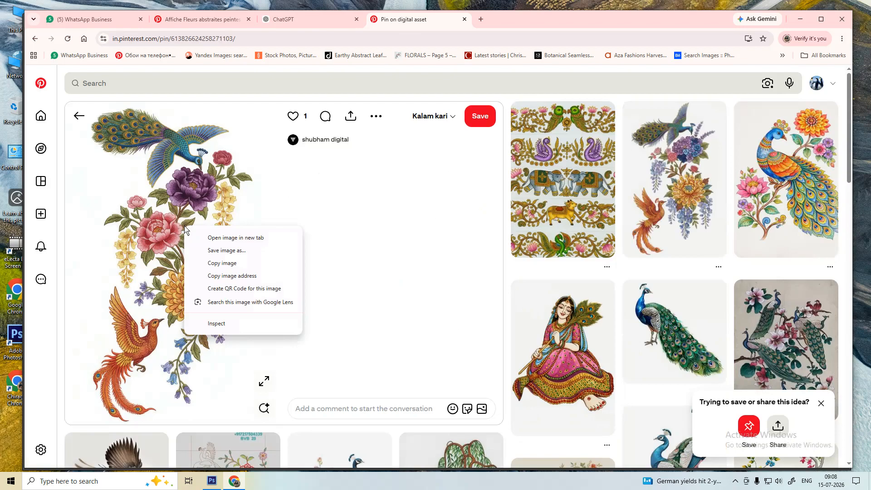
click(213, 266)
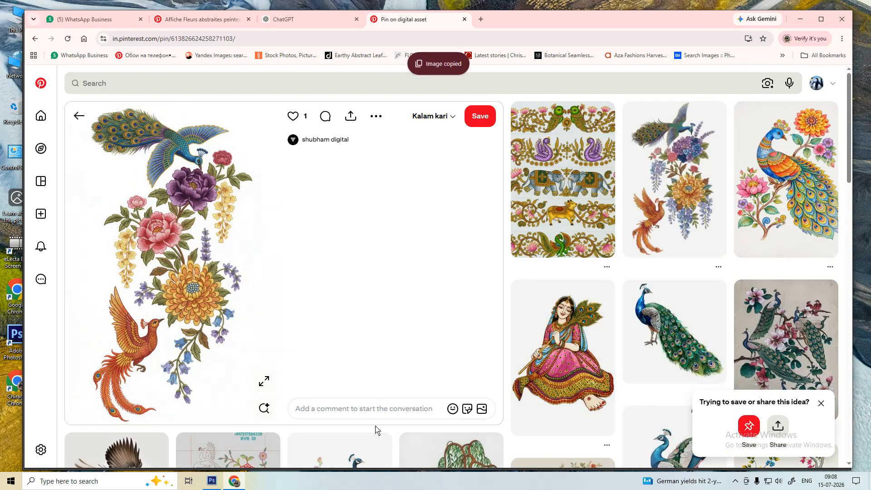
click(213, 481)
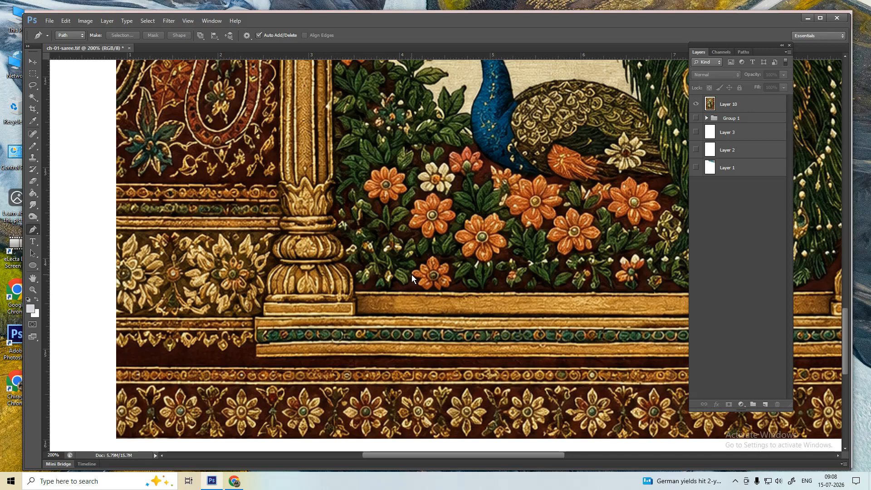
- Zoom out and draw small trial rectangular marquee selections near the arch's left flowers
key(m)
key(ctrl+minus)
key(ctrl+minus)
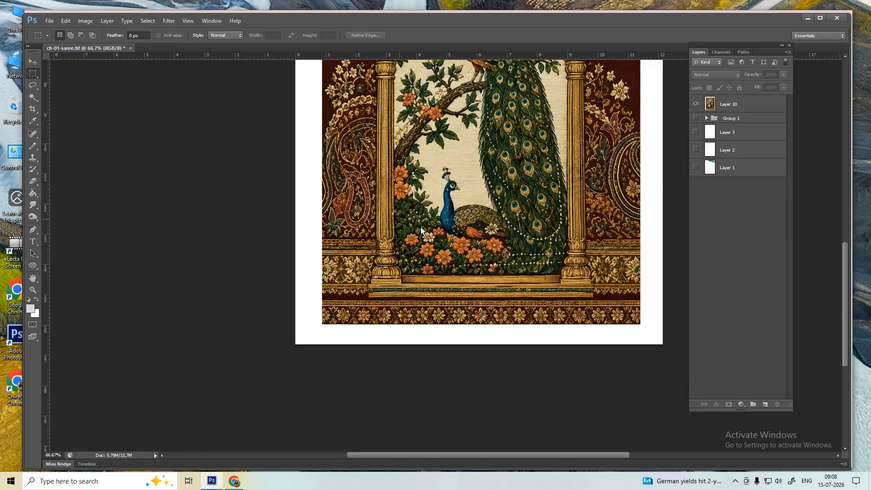
drag(392, 162, 415, 202)
scroll(434, 178, up, 3)
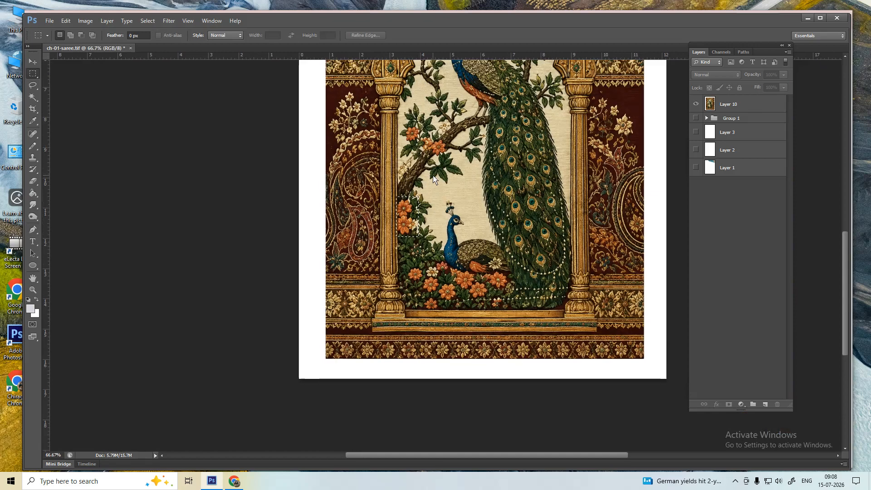
key(ctrl+d)
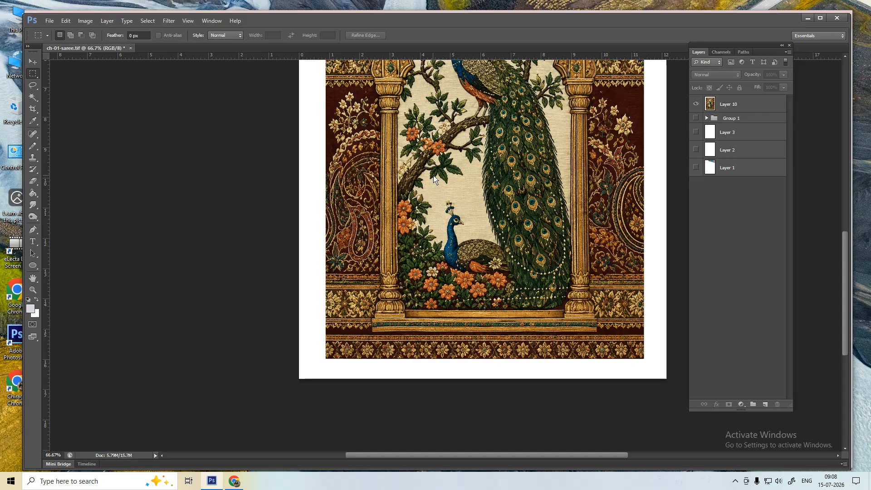
drag(357, 169, 365, 178)
- Paste the flower motif, scale it to about 28% and place it at the arch's lower left
key(ctrl+v)
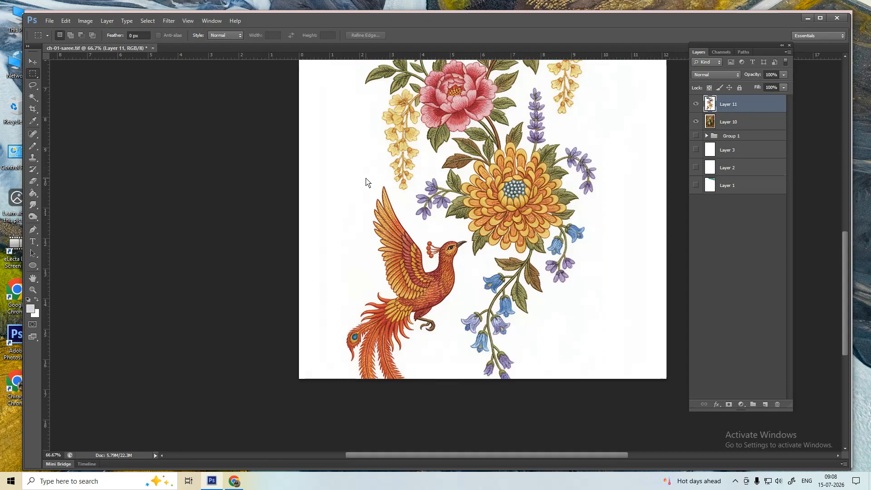
key(ctrl+t)
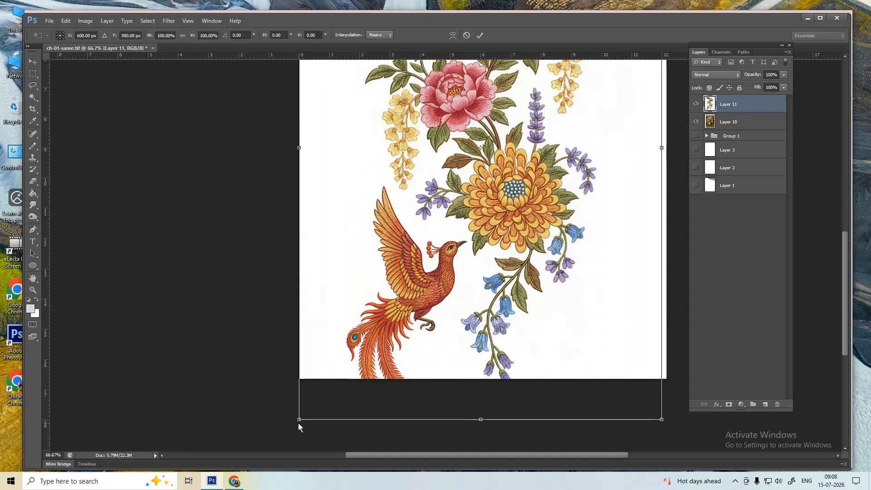
drag(298, 423, 461, 222)
drag(461, 182, 331, 278)
key(Return)
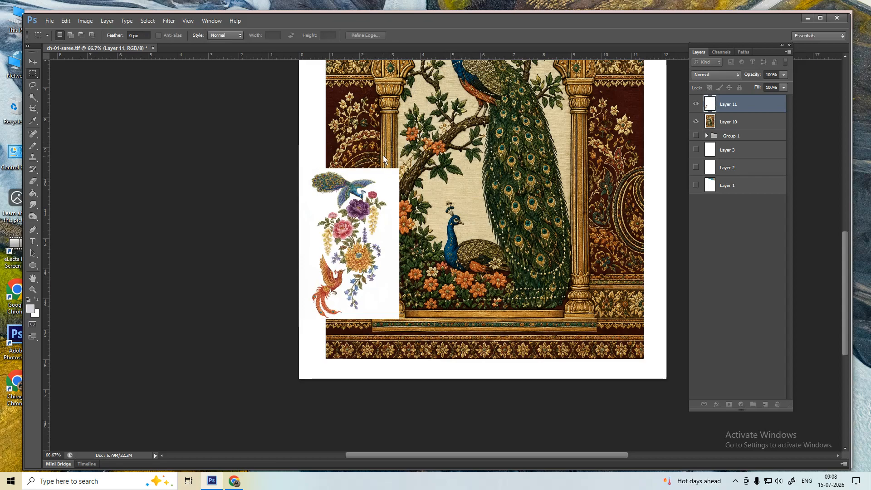
- Zoom in and compare the resized motif against the unresized version
scroll(357, 234, up, 3)
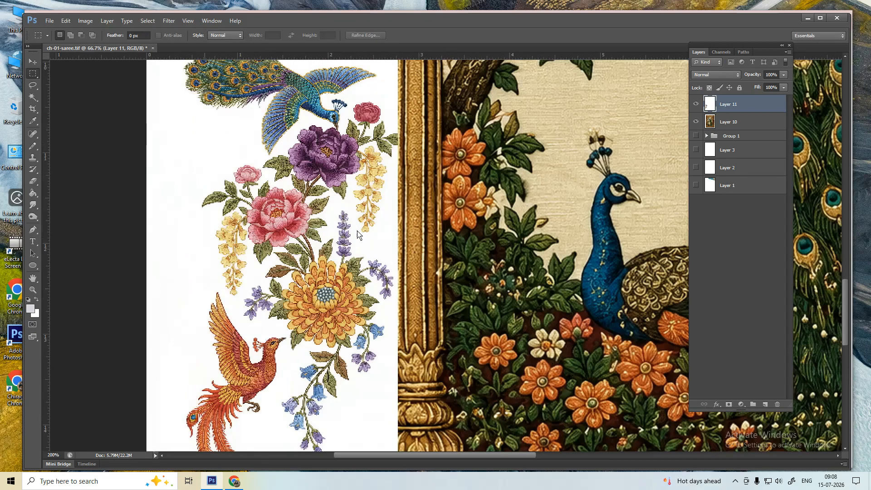
scroll(302, 314, up, 3)
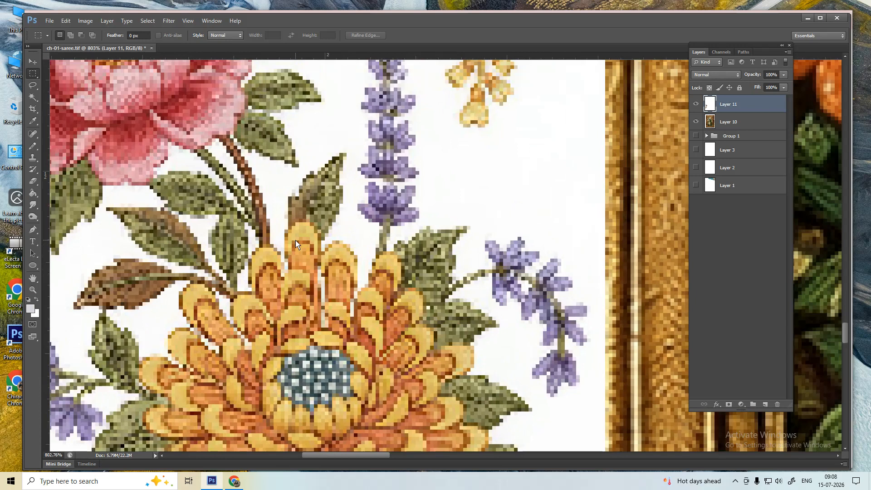
key(Delete)
key(ctrl+v)
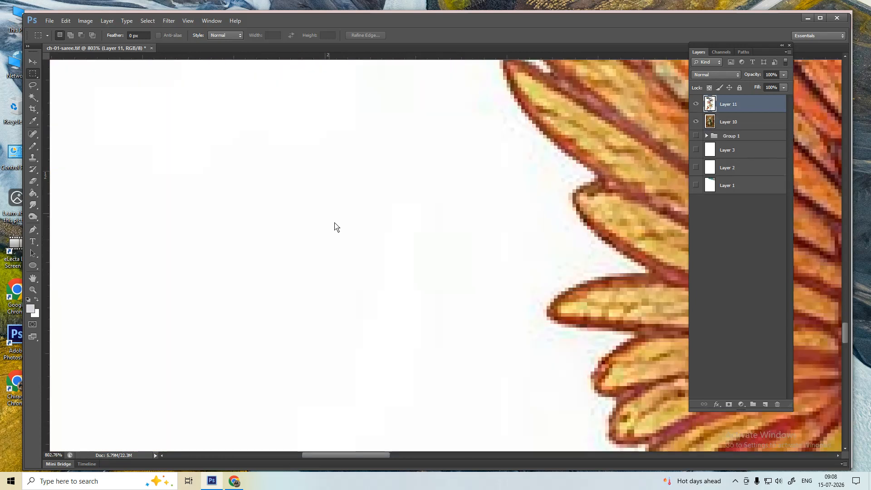
key(ctrl+alt+z)
key(ctrl+alt+z)
- Fit the image on screen, paste the peacock-and-flowers image, and scale it Bicubic to ~27% at the lower left
right_click(372, 215)
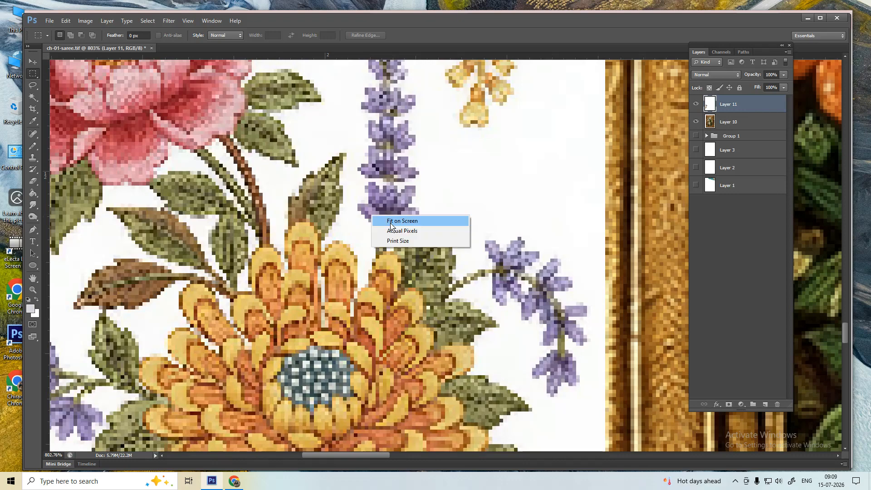
click(391, 224)
key(ctrl+v)
key(ctrl+t)
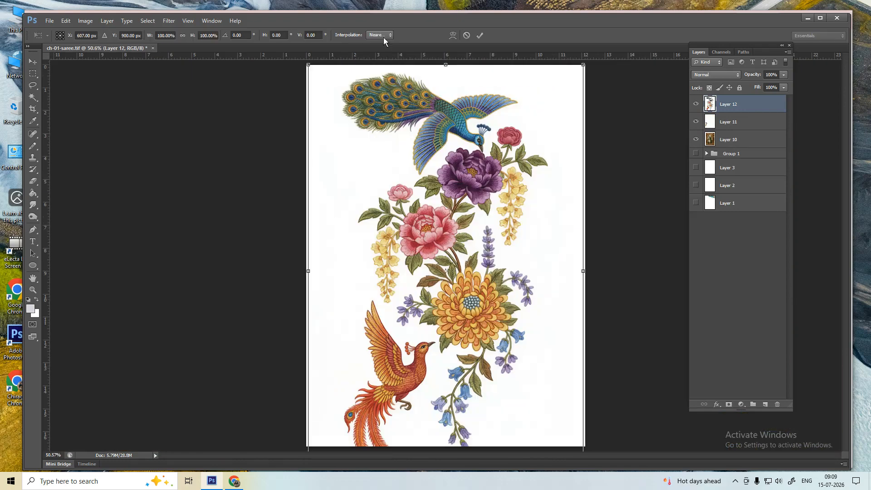
click(383, 36)
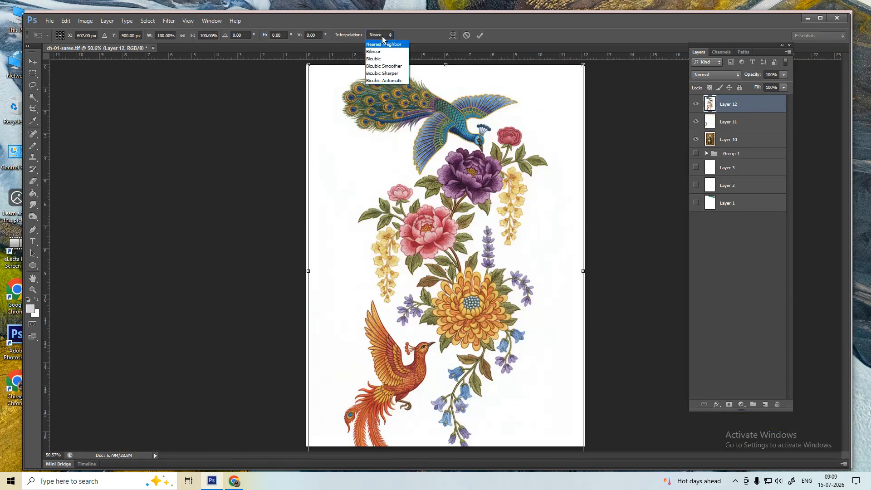
click(385, 60)
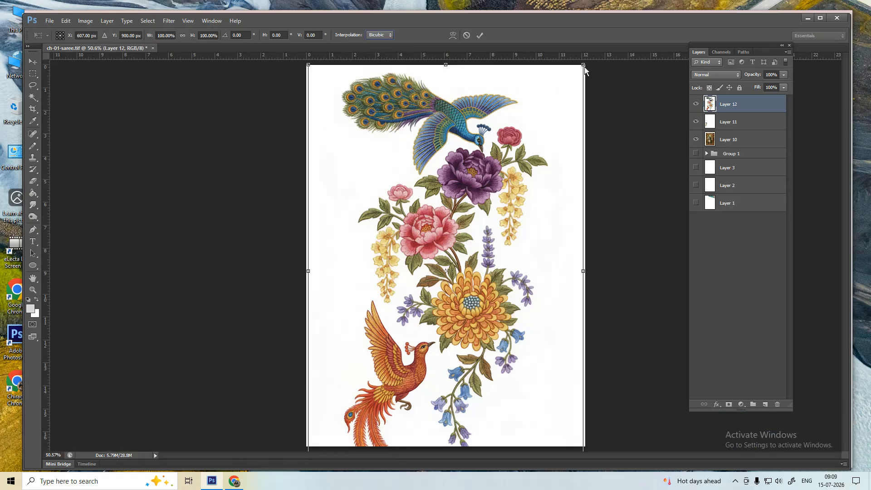
drag(584, 69, 499, 210)
drag(455, 282, 351, 354)
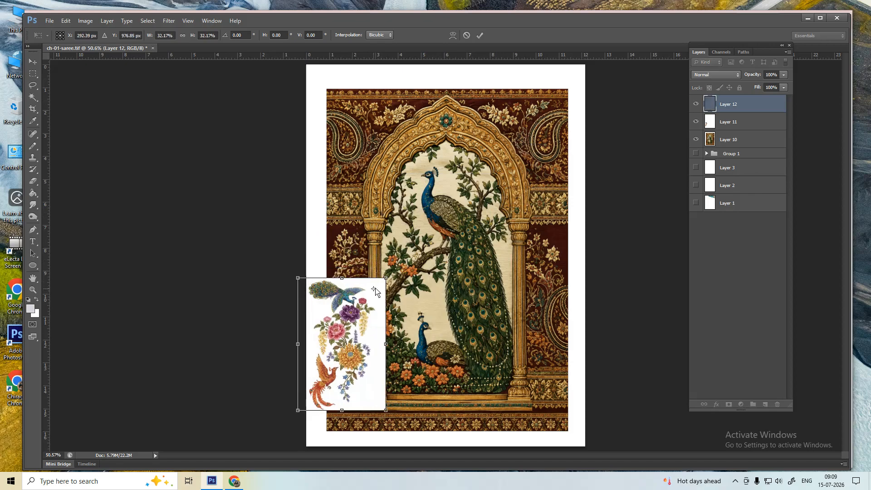
drag(383, 282, 375, 293)
drag(356, 355, 352, 345)
key(Return)
- Delete the unwanted strip of the pasted image with a marquee selection
drag(357, 267, 446, 450)
key(Delete)
key(ctrl+d)
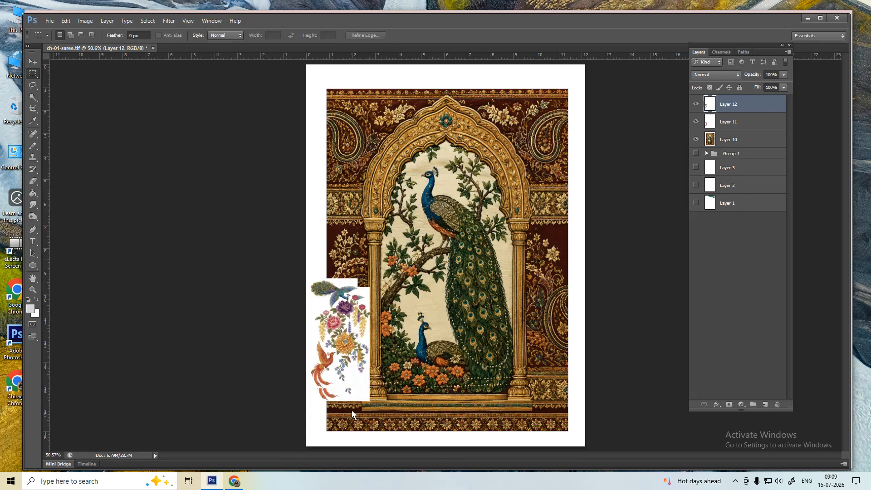
- Delete the old flower layer, Layer 11, keeping the new image layer active
click(696, 104)
click(709, 122)
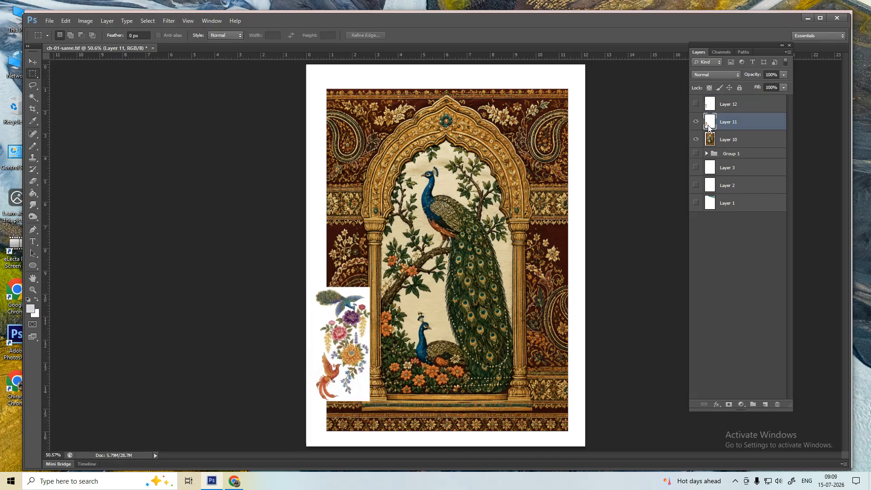
key(Delete)
click(695, 103)
click(719, 105)
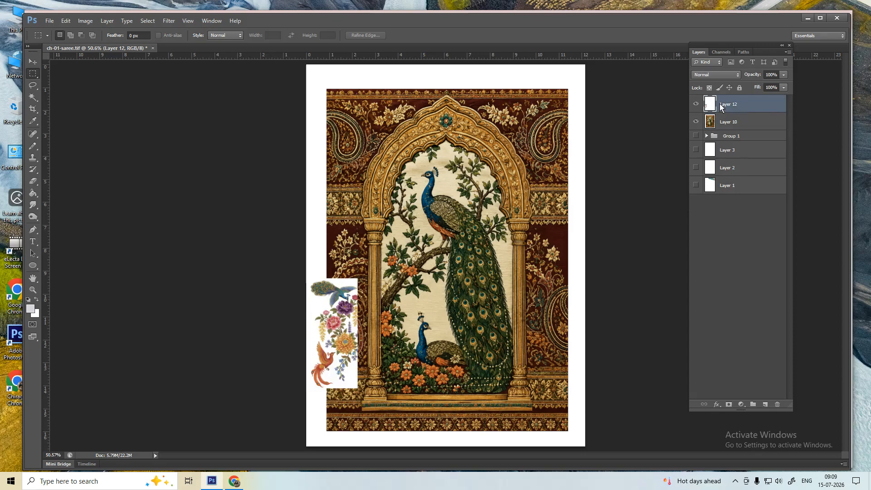
- Zoom in on the arch's orange flowers and make trial lasso and Magic Wand selections
key(l)
drag(333, 328, 387, 354)
drag(427, 392, 358, 294)
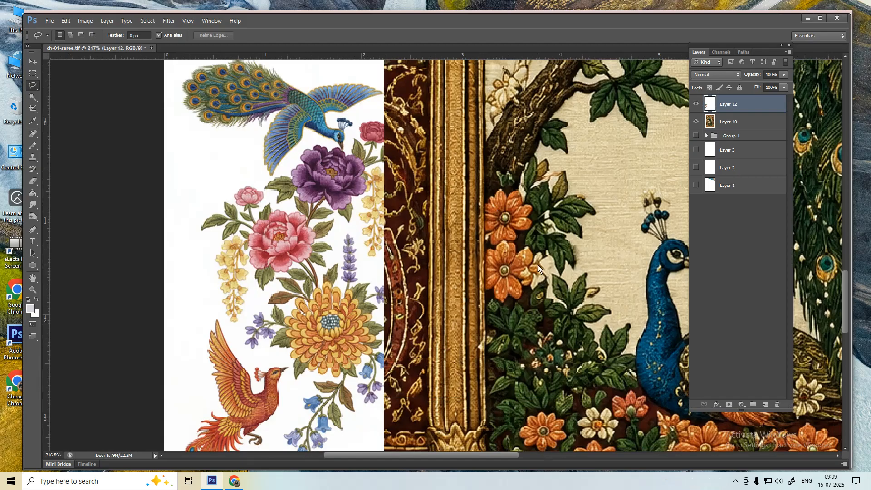
key(w)
scroll(492, 247, up, 5)
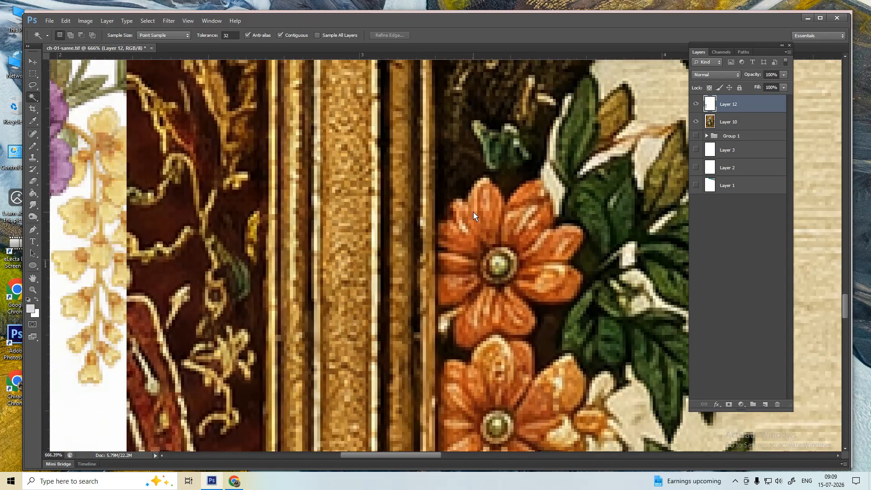
key(l)
drag(475, 188, 482, 185)
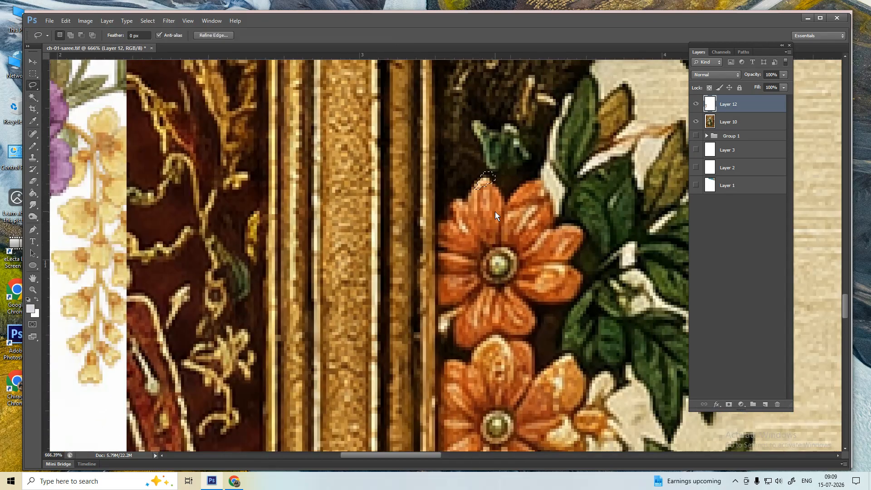
key(ctrl+d)
key(w)
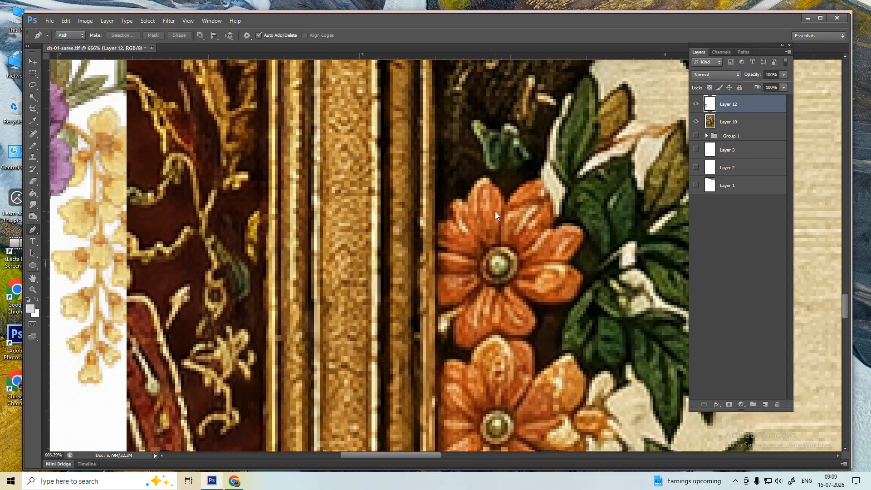
click(494, 212)
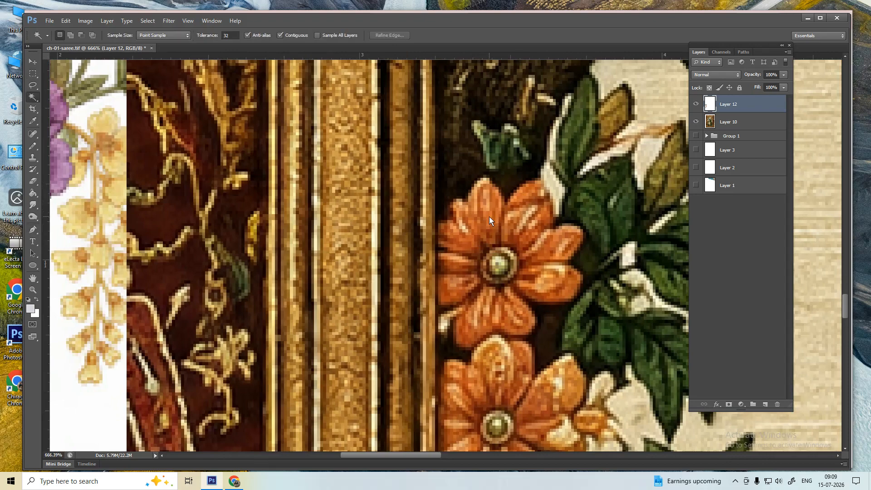
key(ctrl+d)
- On Layer 10, Magic Wand-select the orange flower's upper and left petals
click(725, 124)
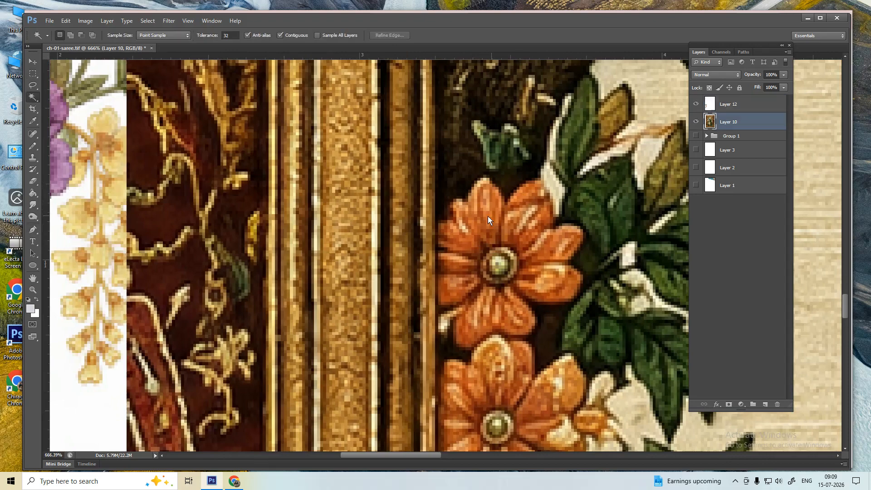
click(488, 216)
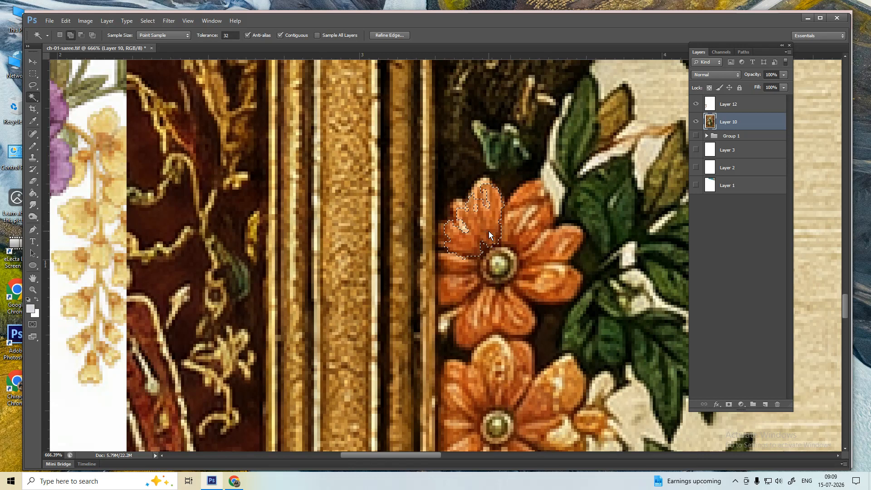
click(481, 200)
click(462, 208)
click(448, 236)
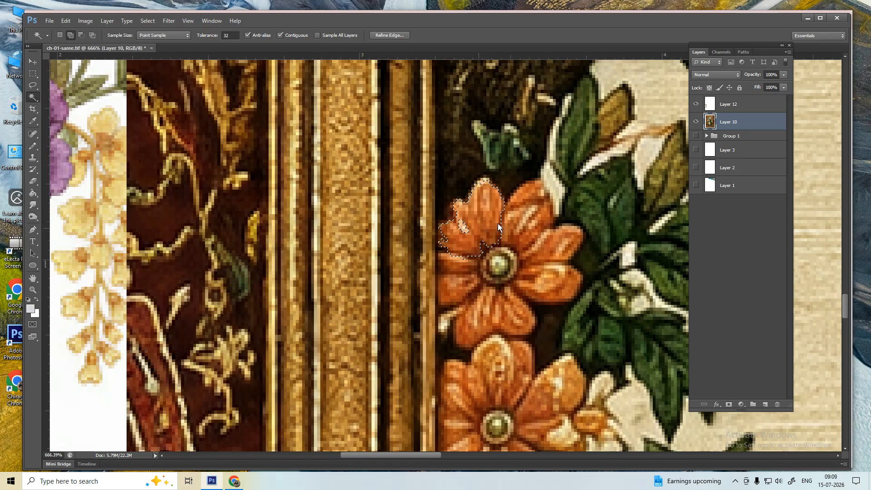
shift+click(526, 215)
shift+click(538, 192)
- Set Tolerance to 40, add the remaining petals to the selection, then deselect
click(230, 36)
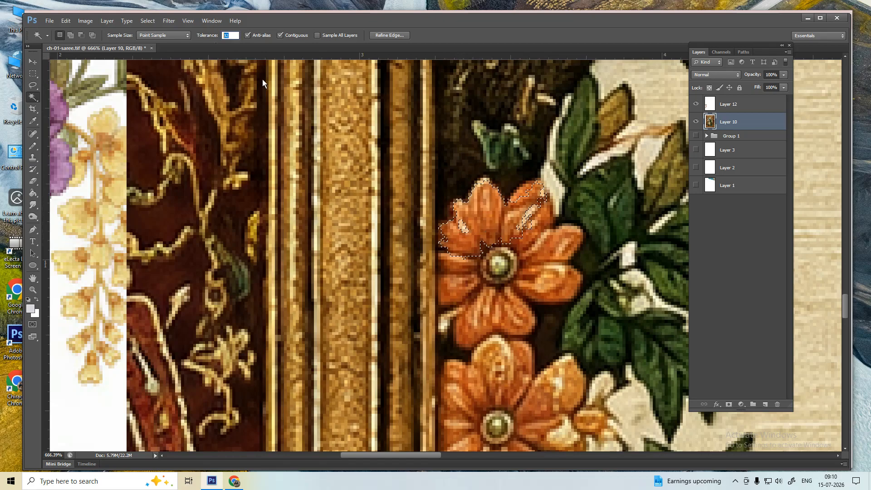
text(40)
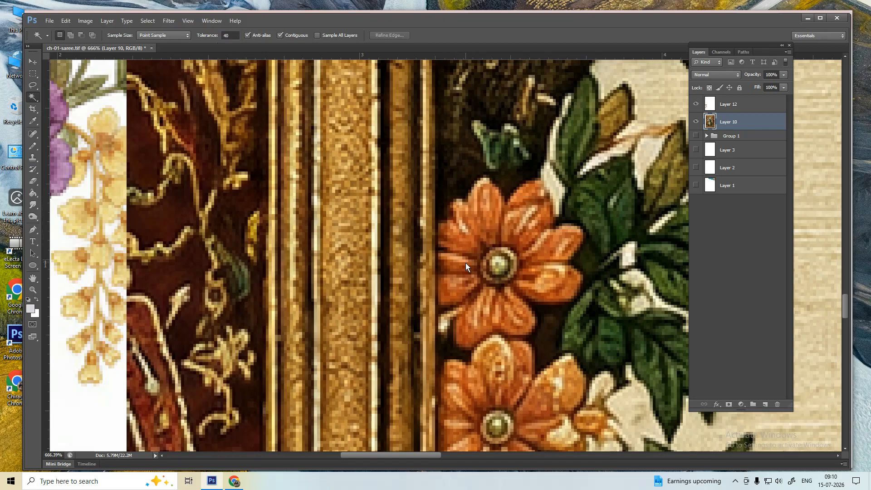
shift+click(465, 264)
shift+click(514, 231)
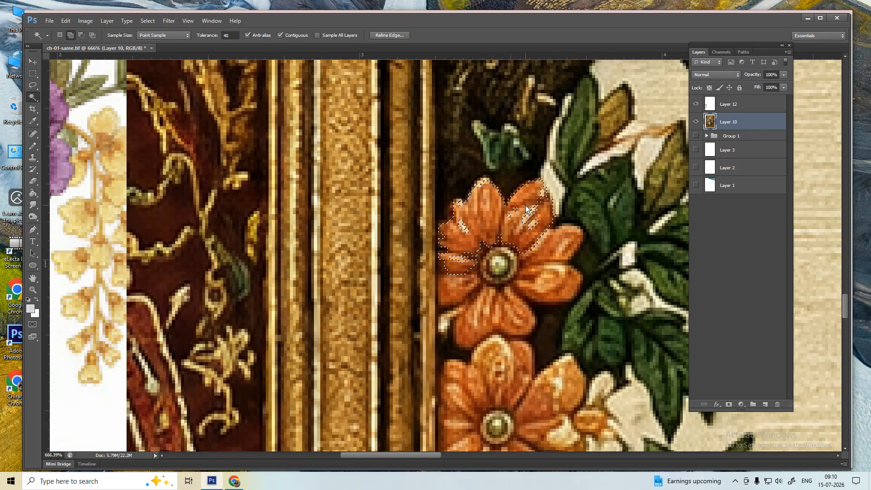
shift+click(528, 231)
shift+click(540, 289)
shift+click(508, 309)
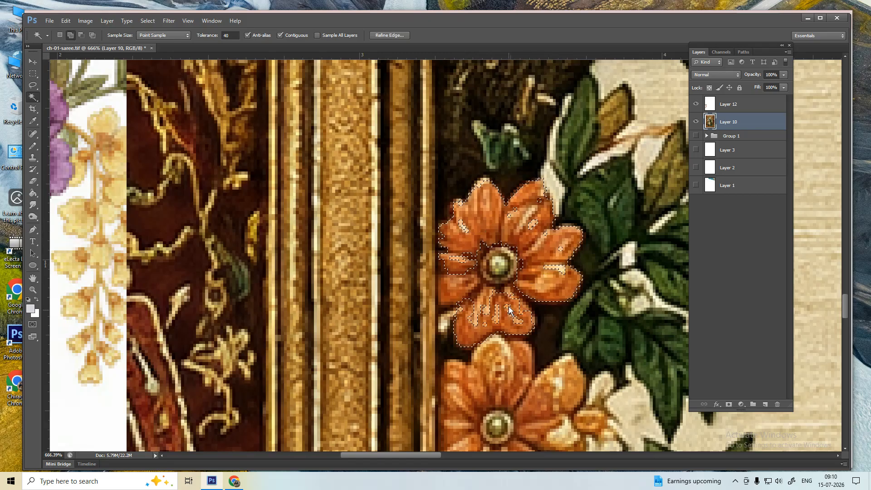
shift+click(482, 308)
shift+click(460, 286)
key(ctrl+d)
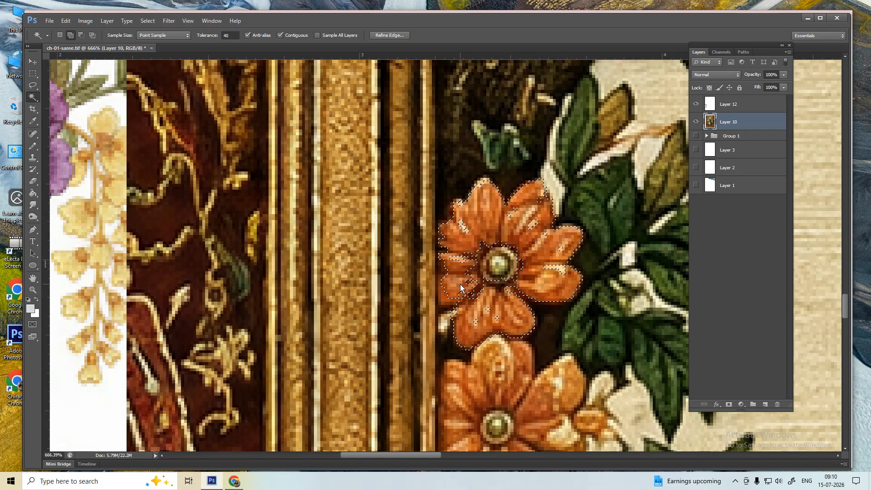
right_click(35, 97)
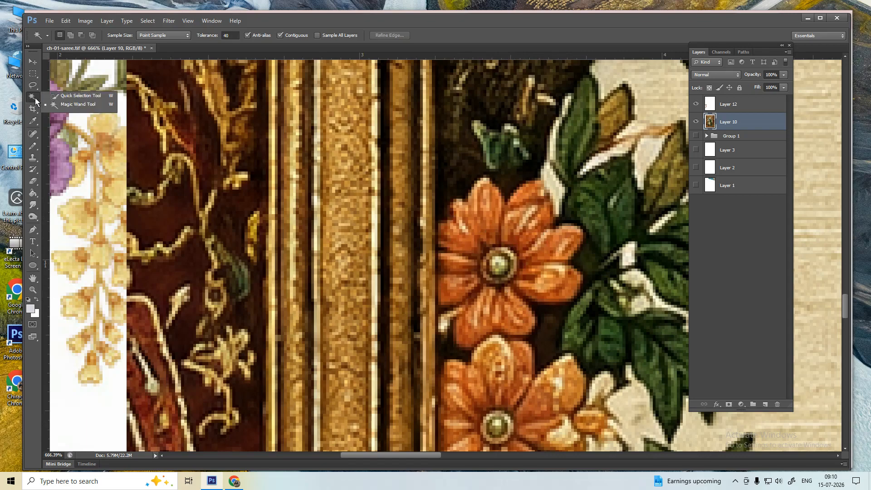
- Try Quick Selection strokes across the orange flowers, clearing each attempt
click(68, 97)
drag(487, 222, 491, 275)
key(ctrl+d)
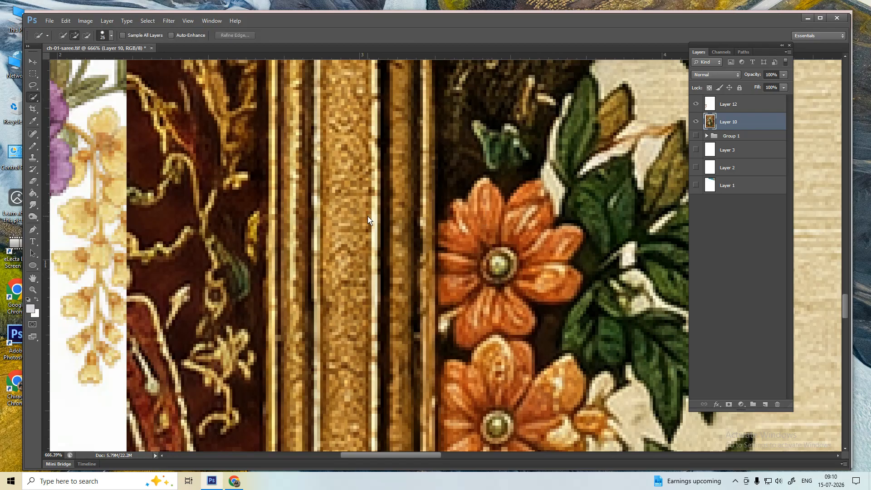
mouse_move(481, 222)
mouse_down()
mouse_move(516, 237)
mouse_move(542, 265)
mouse_up()
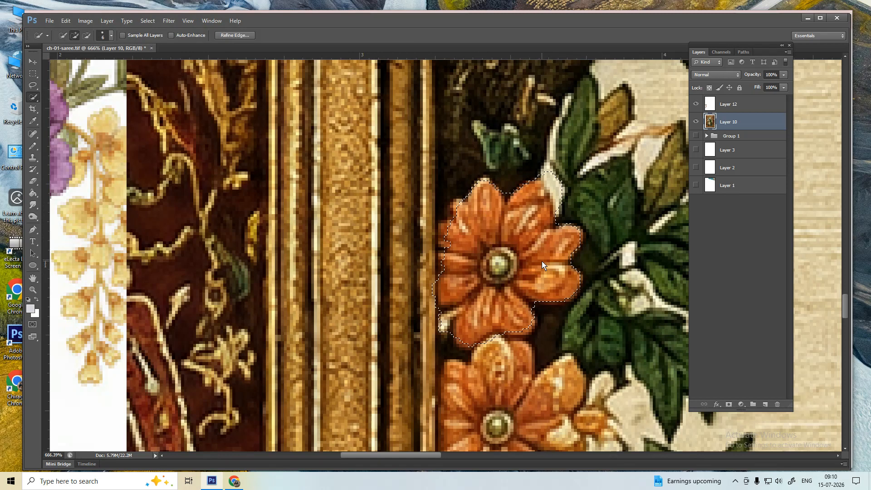
key(ctrl+z)
scroll(469, 342, down, 3)
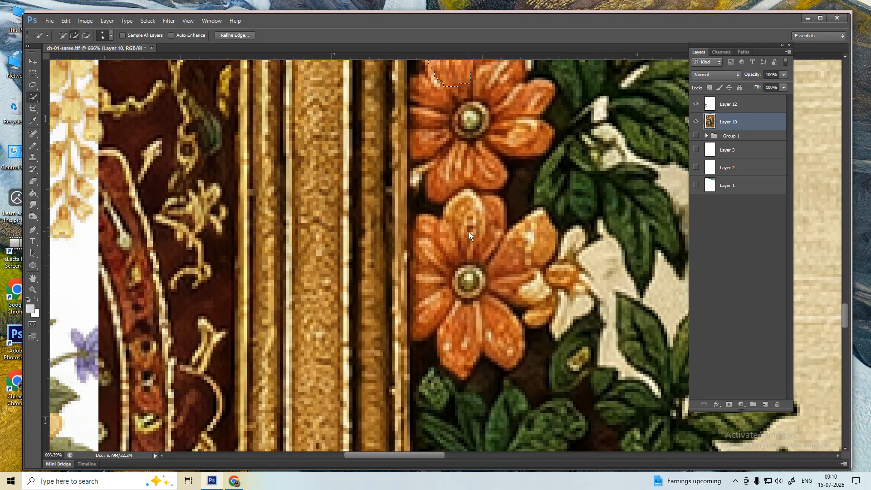
mouse_move(469, 231)
mouse_down()
mouse_move(463, 246)
mouse_move(460, 239)
mouse_up()
key(ctrl+d)
- Quick-select the peacock's neck, head and breast as a trial, then deselect
scroll(447, 294, up, 3)
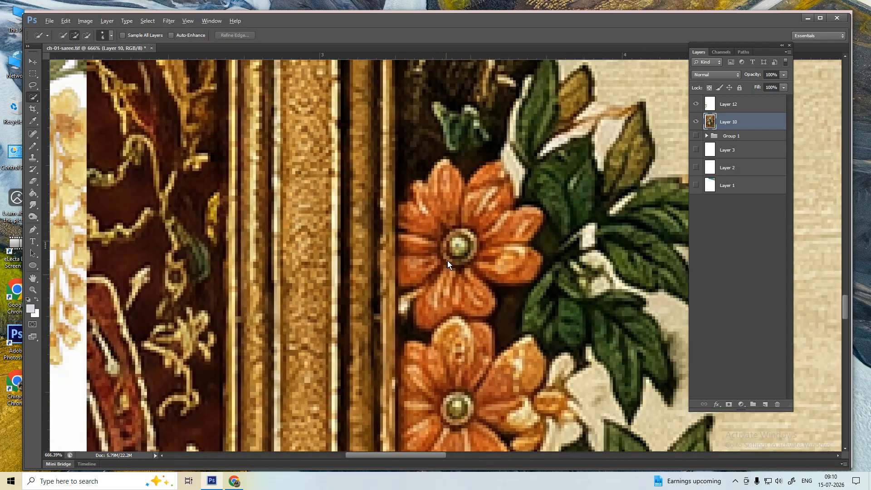
scroll(447, 261, down, 1)
scroll(448, 248, down, 3)
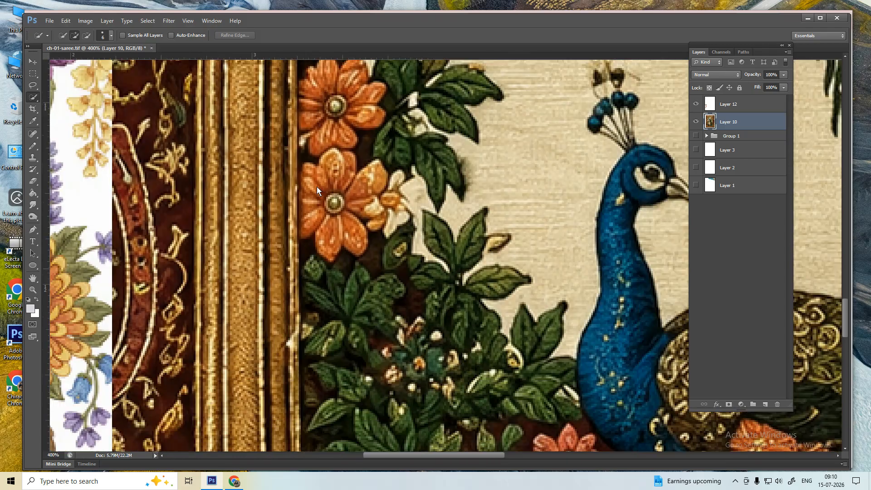
drag(509, 271, 316, 186)
mouse_move(405, 263)
mouse_down()
mouse_move(430, 242)
mouse_move(431, 215)
mouse_up()
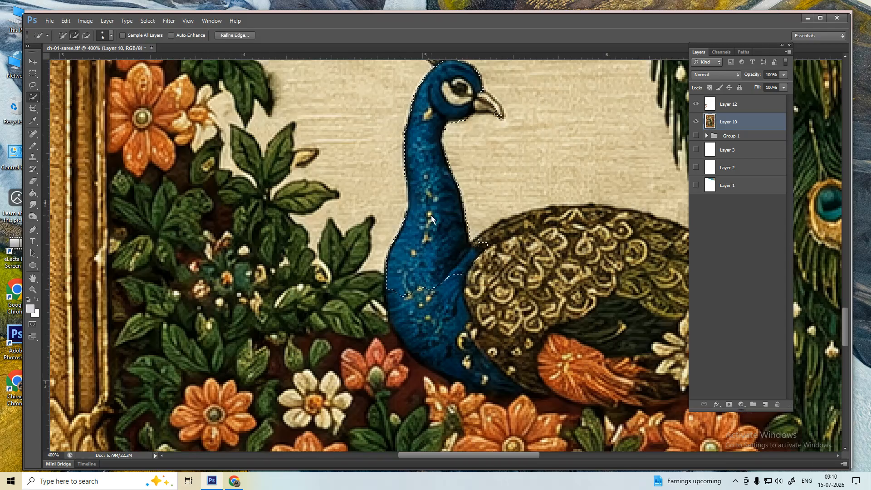
click(426, 316)
drag(380, 379, 428, 202)
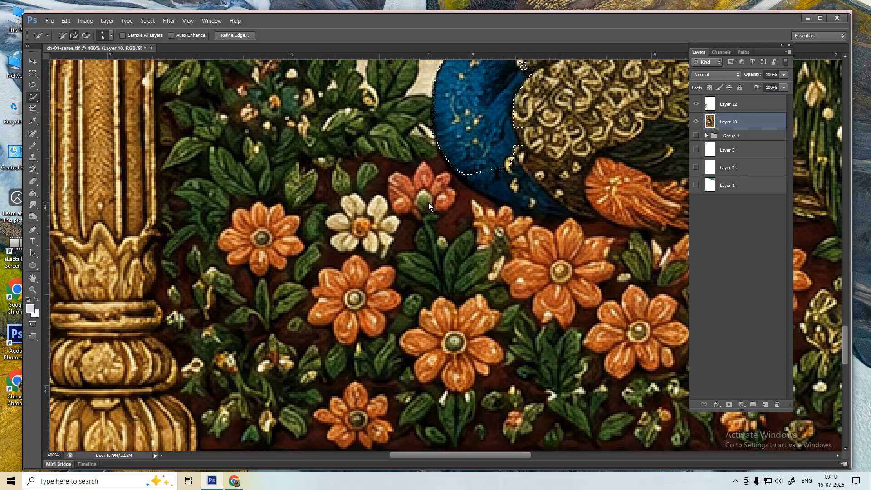
key(ctrl+d)
- Make trial Quick Selections of several orange flowers, including the lower-right one, clearing each
click(265, 215)
drag(284, 243, 293, 267)
drag(260, 228, 290, 246)
scroll(290, 247, down, 3)
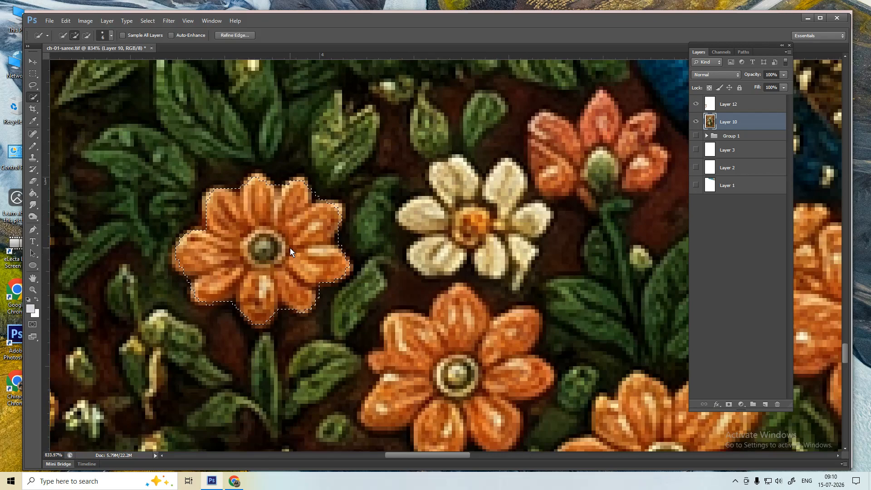
scroll(254, 218, down, 2)
key(ctrl+d)
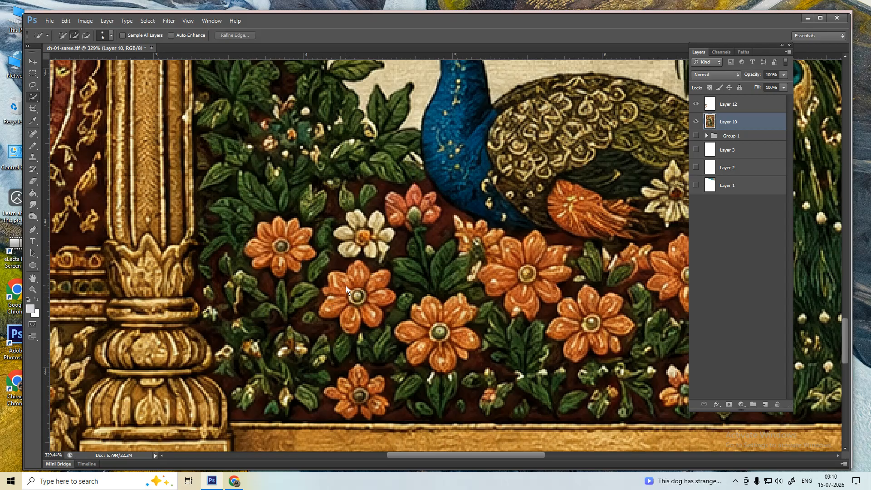
click(346, 287)
click(503, 275)
click(522, 267)
key(ctrl+d)
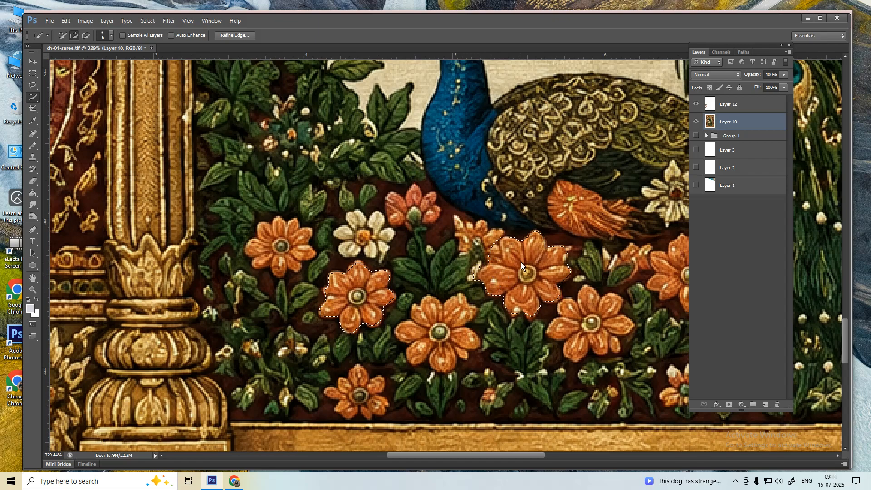
click(573, 311)
key(ctrl+d)
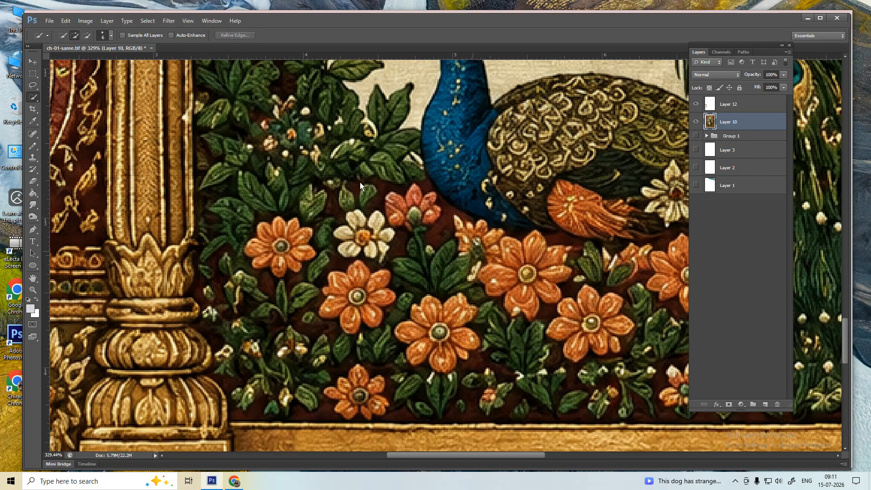
- Keep Quick Selection active with Auto-Enhance on, testing it on an orange flower
right_click(33, 100)
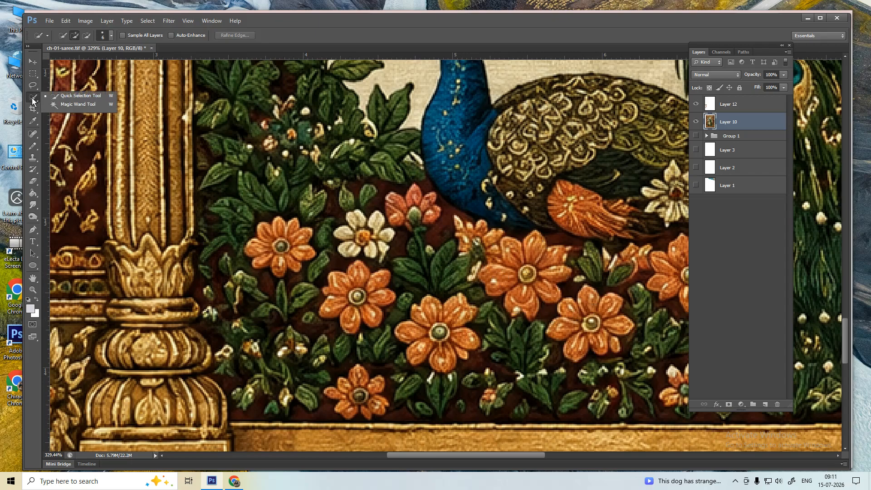
click(89, 98)
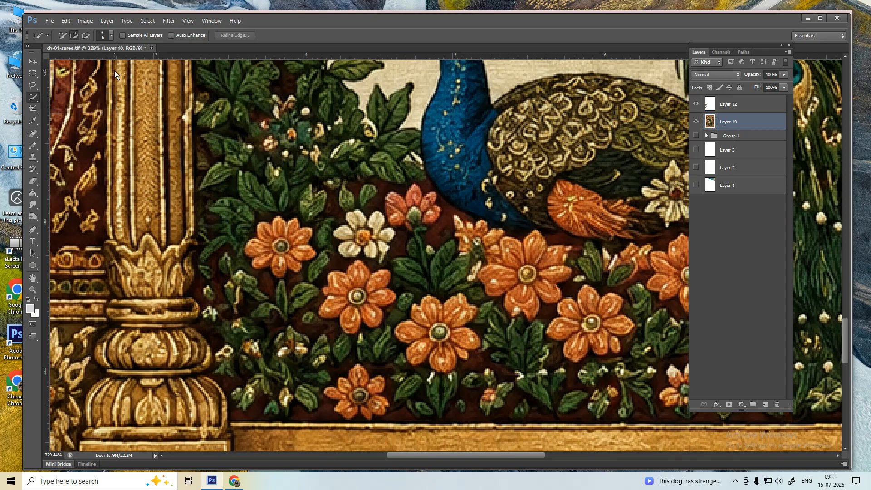
click(172, 35)
click(342, 287)
key(ctrl+d)
- Bring the upper orange flowers into view and Quick-select the upper orange flower
scroll(344, 303, down, 3)
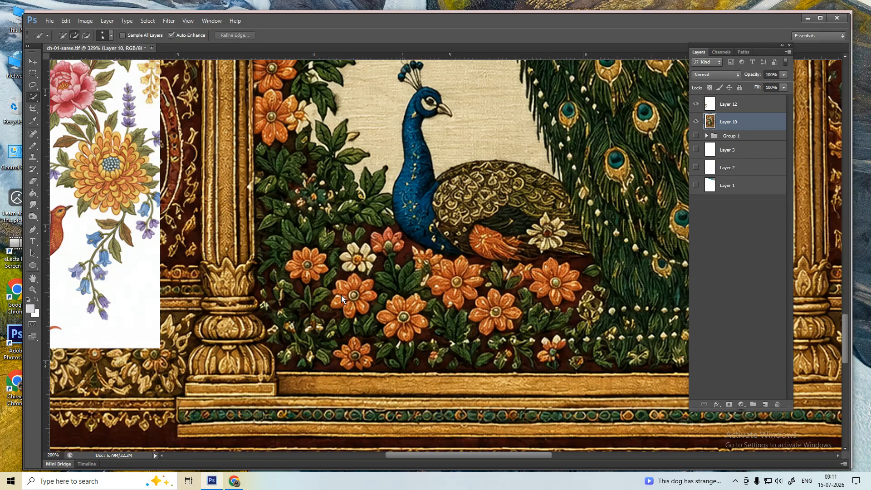
key(p)
key(w)
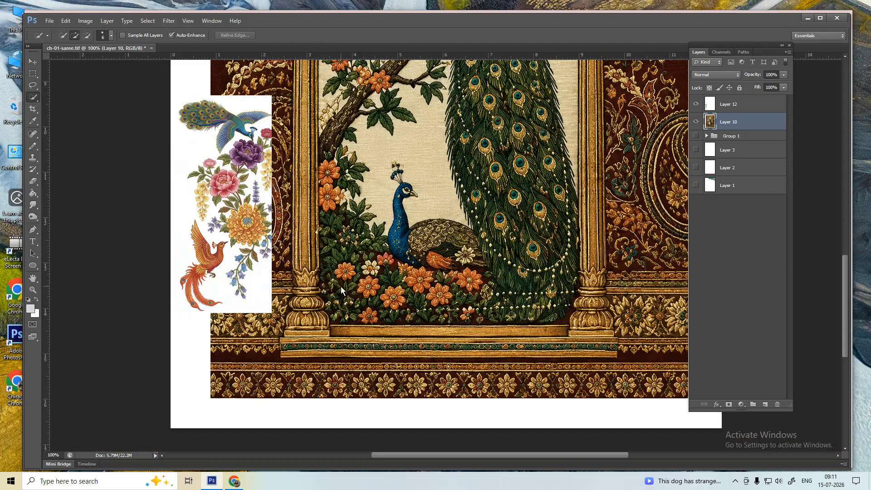
scroll(330, 177, up, 3)
drag(236, 153, 325, 278)
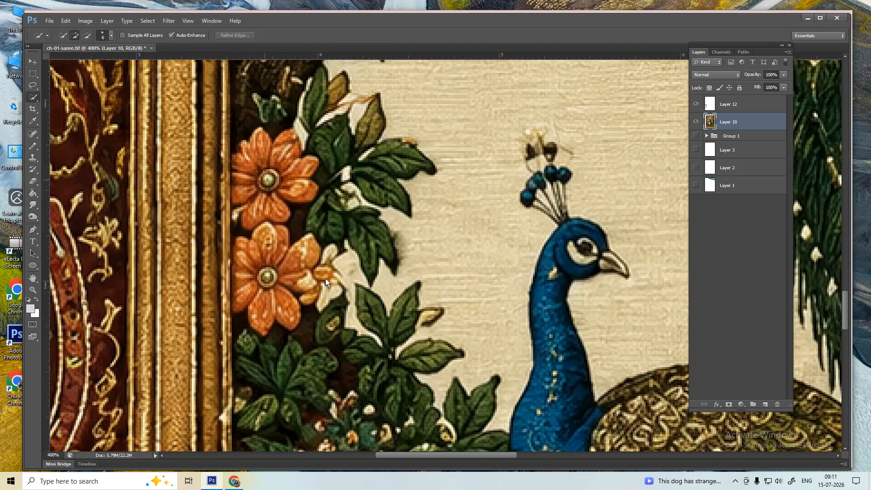
drag(247, 221, 457, 225)
click(493, 208)
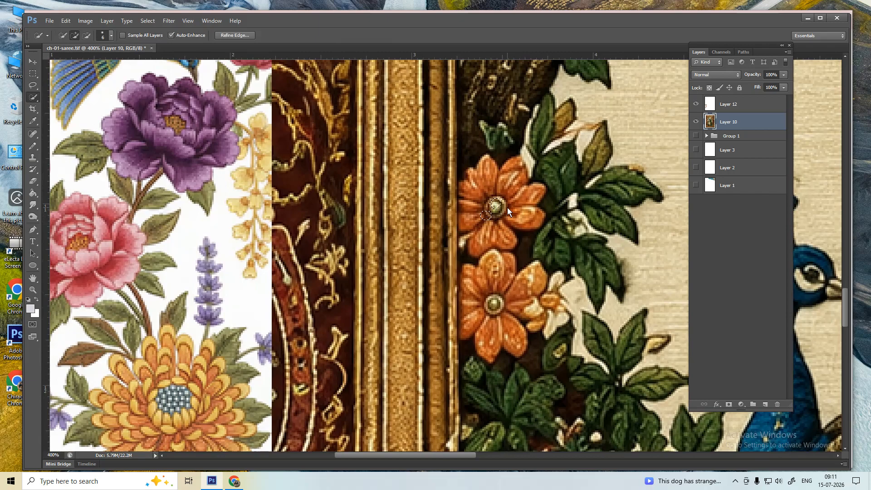
drag(496, 184, 485, 211)
- Subtract the neighbouring leaf and the flower's centre from the selection with the Lasso
key(l)
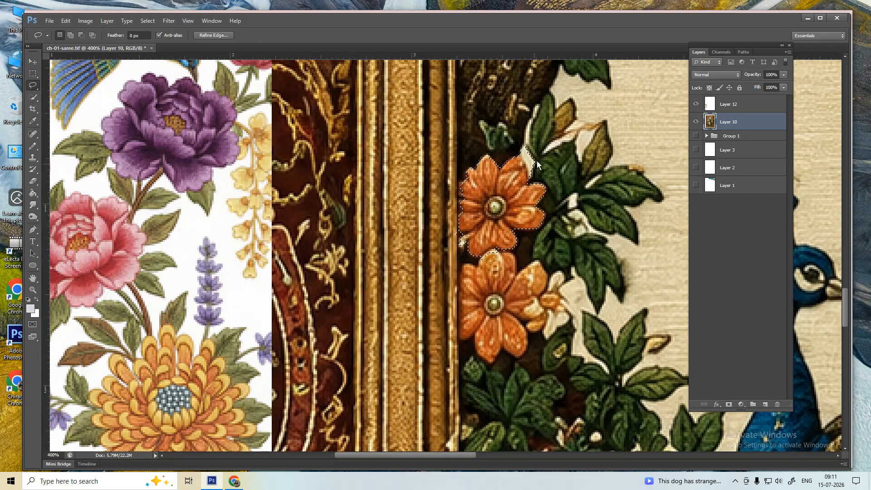
key(alt)
drag(515, 127, 546, 149)
mouse_move(538, 182)
mouse_down()
mouse_move(533, 190)
mouse_move(535, 171)
mouse_move(524, 161)
mouse_move(526, 127)
mouse_up()
scroll(429, 276, down, 1)
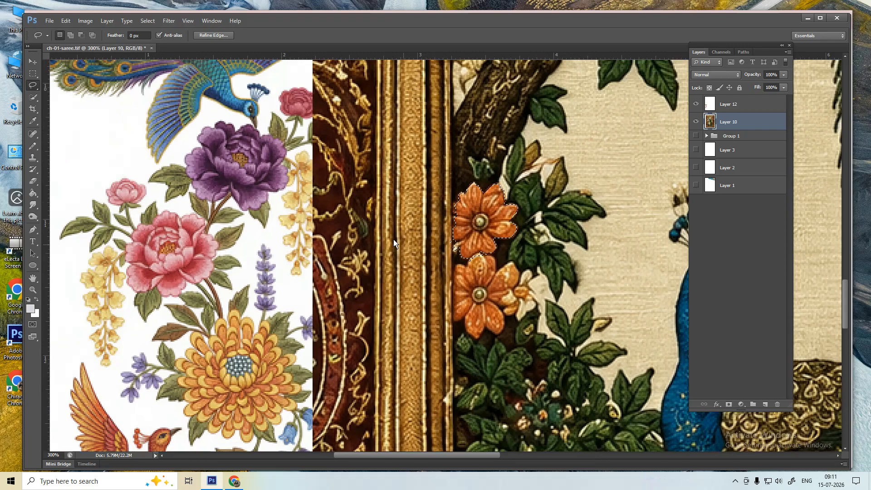
scroll(461, 214, up, 1)
scroll(460, 214, up, 1)
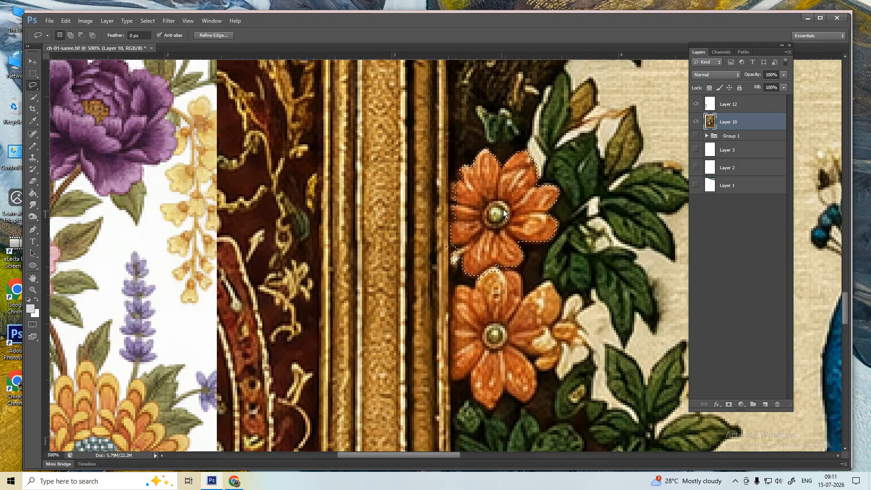
scroll(497, 209, up, 1)
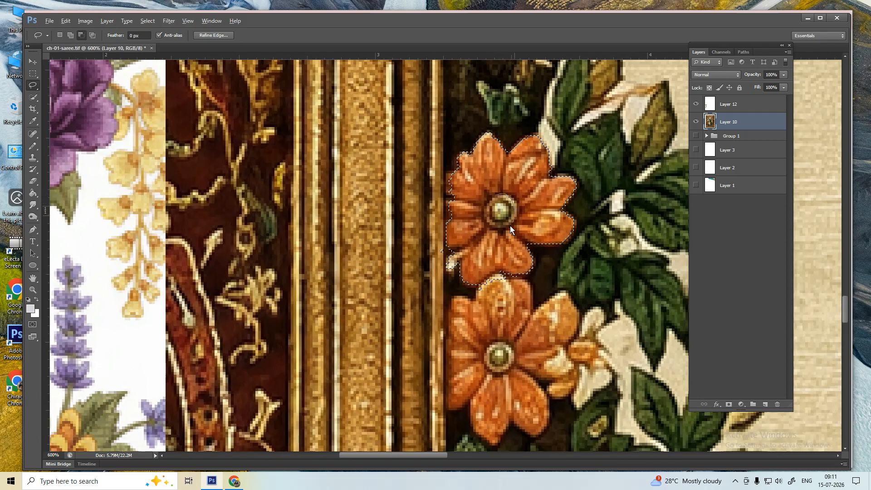
drag(487, 211, 492, 202)
key(ctrl+h)
scroll(505, 249, down, 3)
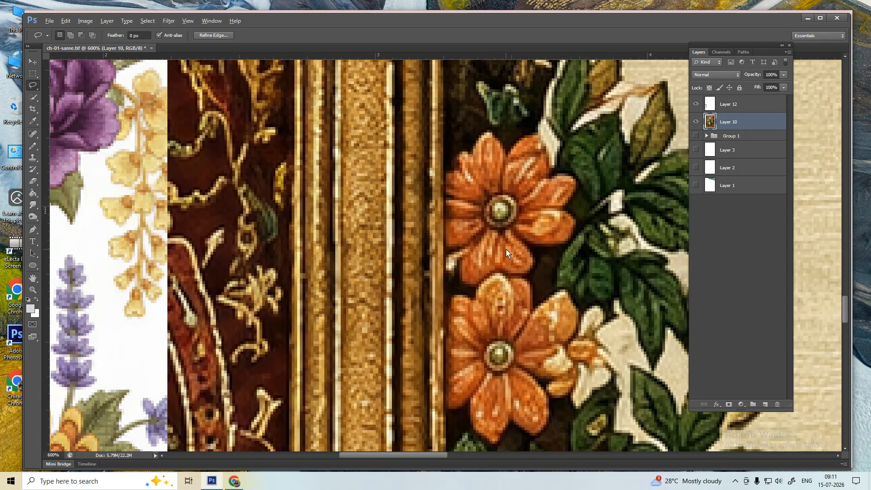
scroll(431, 239, down, 1)
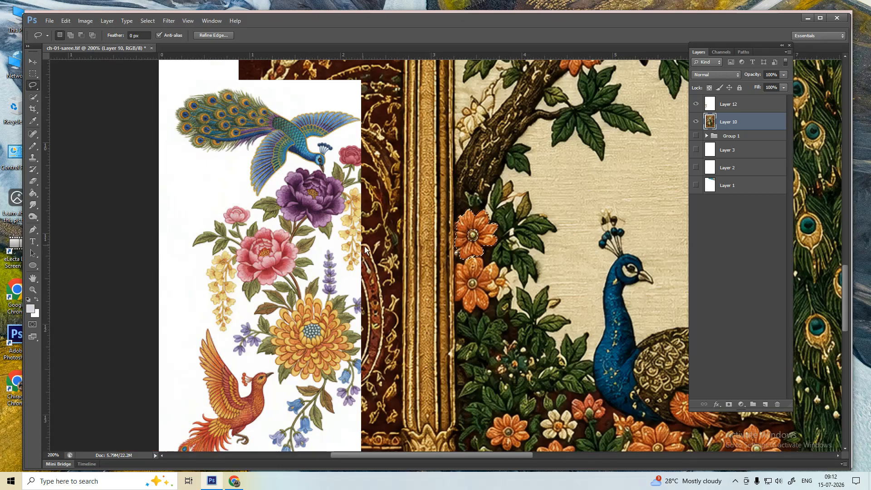
scroll(402, 222, up, 1)
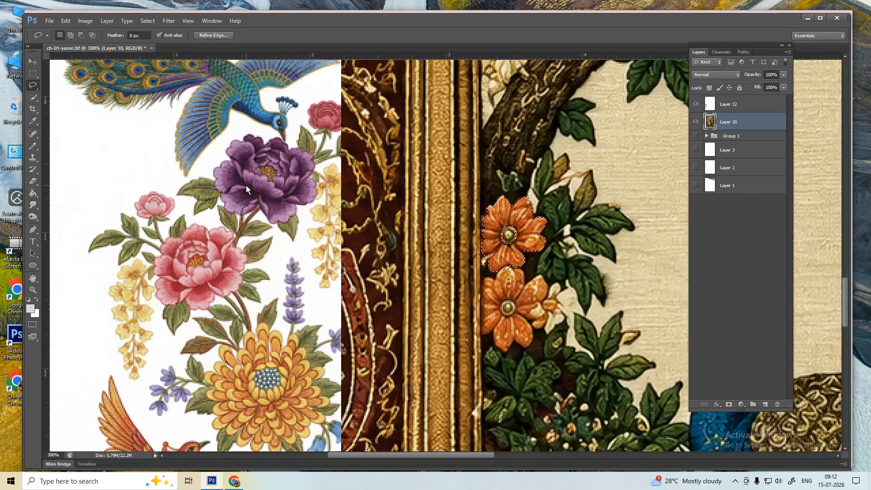
- Add a Hue/Saturation adjustment layer clipped to Layer 10
click(741, 404)
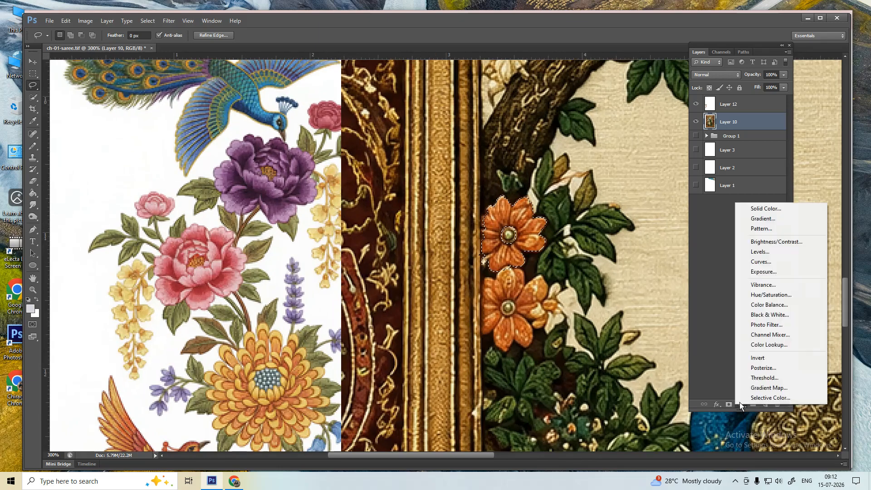
click(767, 294)
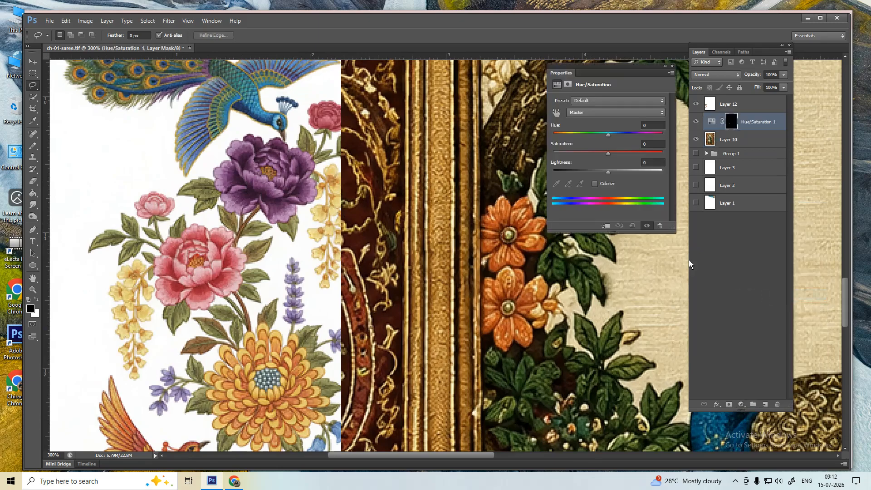
click(605, 225)
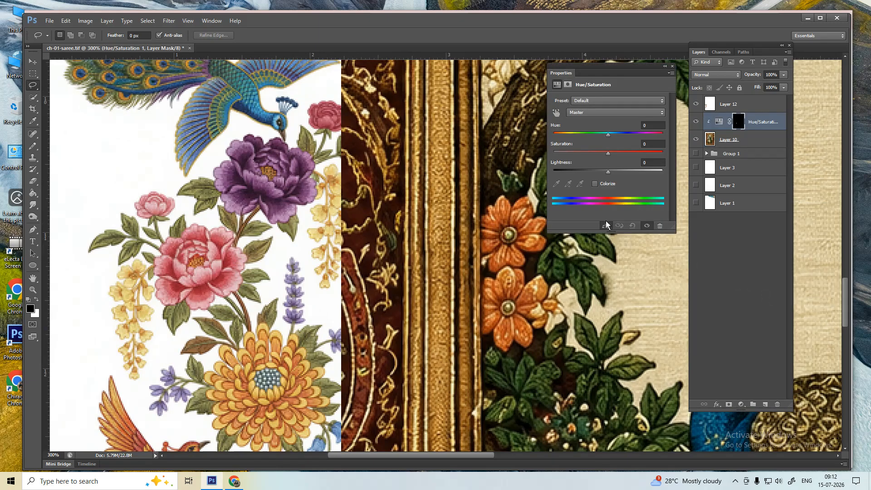
- Shift the flower to purple with Hue -91 and Saturation -54
drag(607, 134, 592, 153)
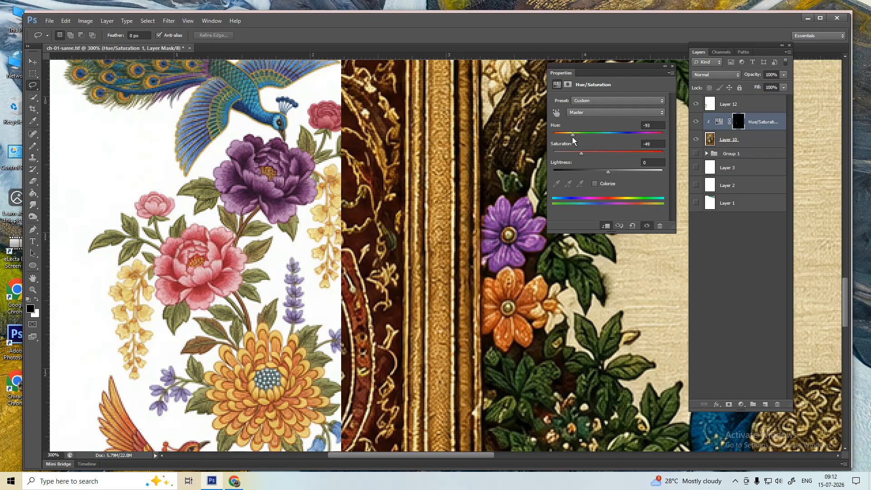
drag(572, 136, 571, 136)
drag(573, 136, 575, 133)
drag(574, 135, 573, 136)
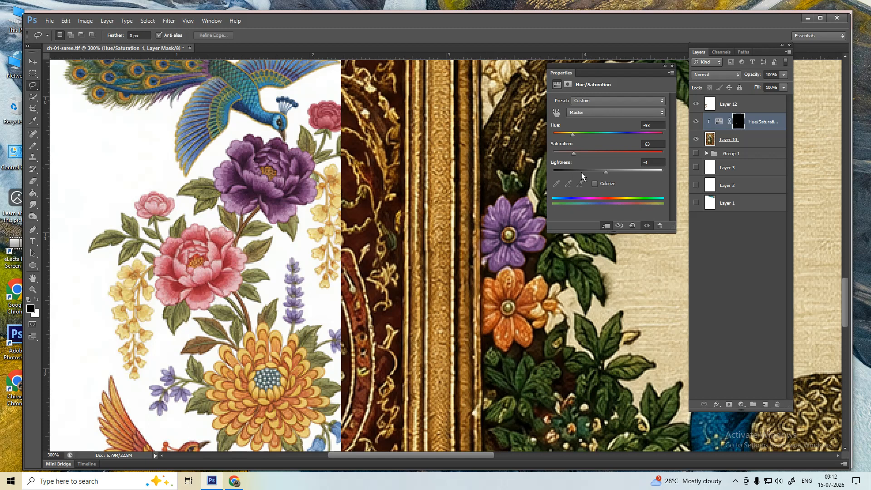
- Dismiss the Hue/Saturation properties, zoom out to 200%, and select Layer 10, the arch artwork
click(672, 66)
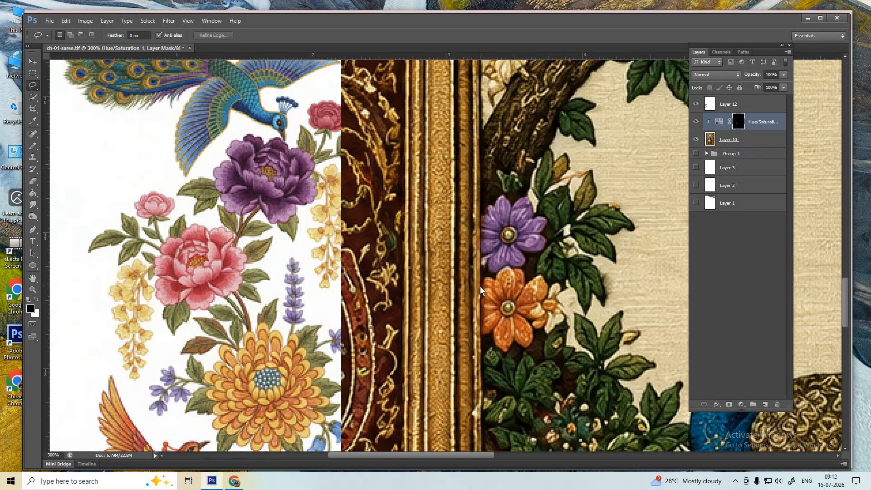
scroll(479, 287, down, 2)
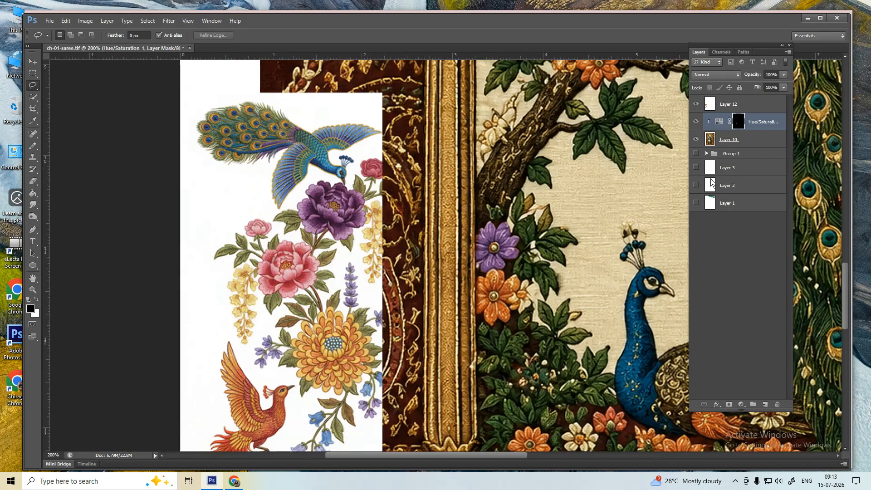
click(725, 143)
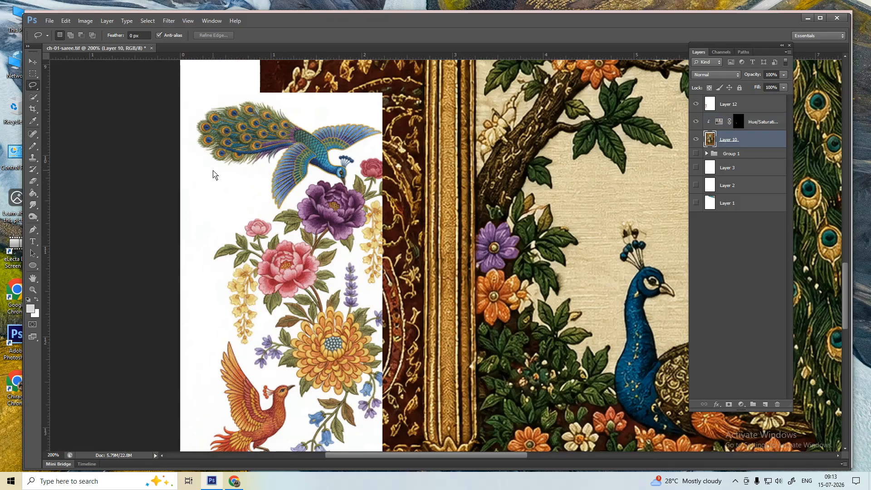
- Quick-select the orange flower below the purple one on the arch's left
key(w)
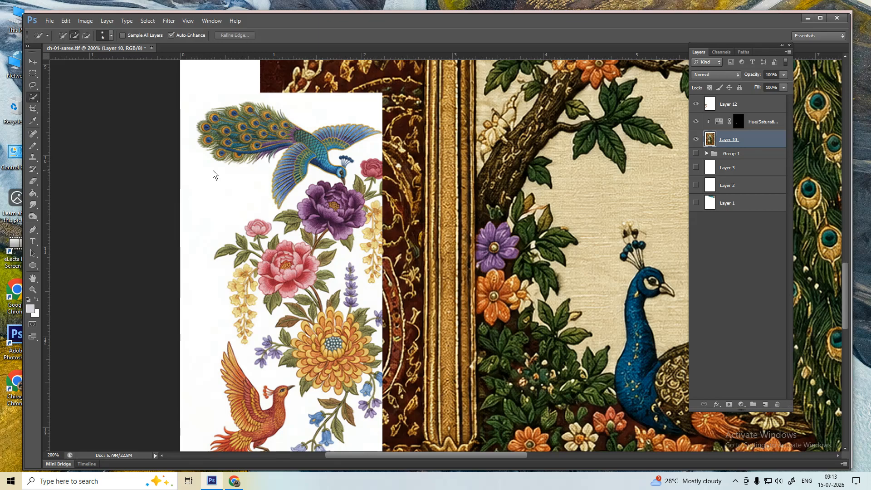
click(33, 99)
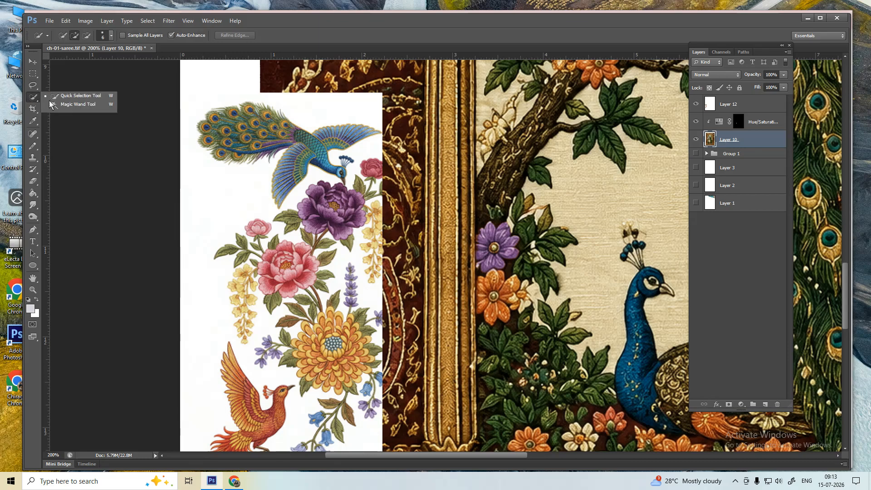
click(78, 99)
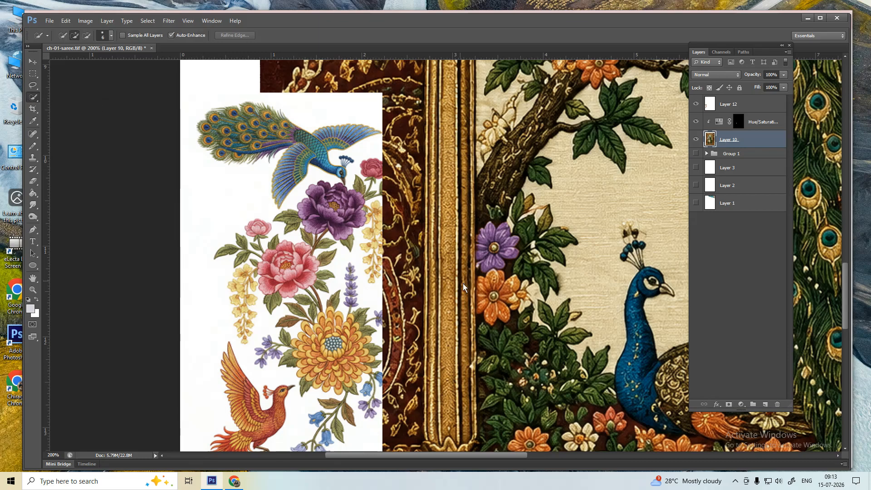
drag(528, 289, 507, 291)
scroll(496, 252, up, 1)
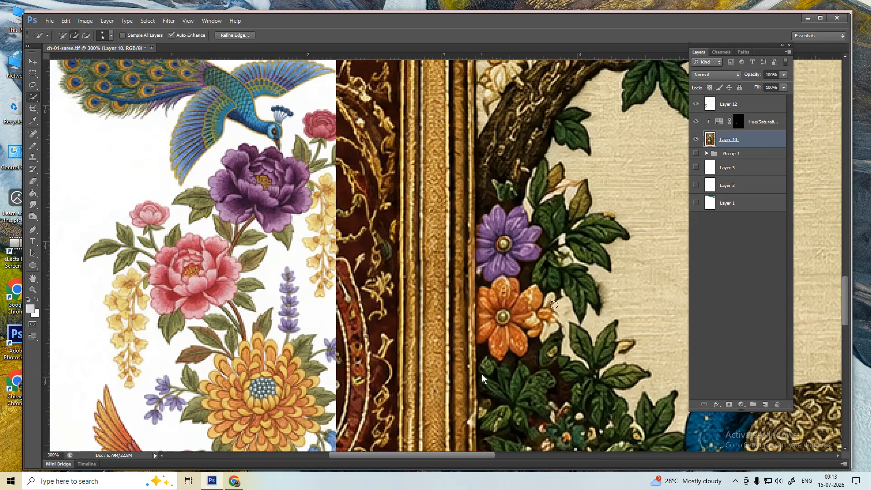
click(492, 321)
click(513, 303)
scroll(513, 303, up, 1)
drag(539, 331, 467, 295)
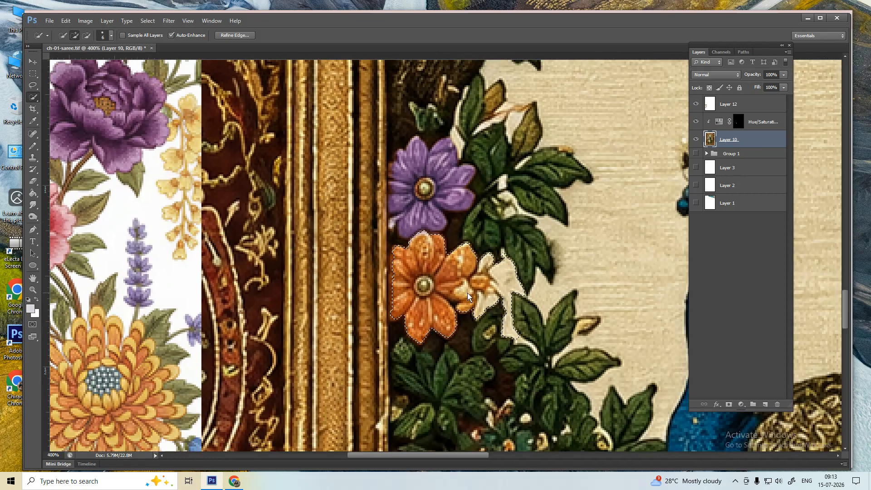
- Lasso the stray leaves and small bud out of the flower selection
key(l)
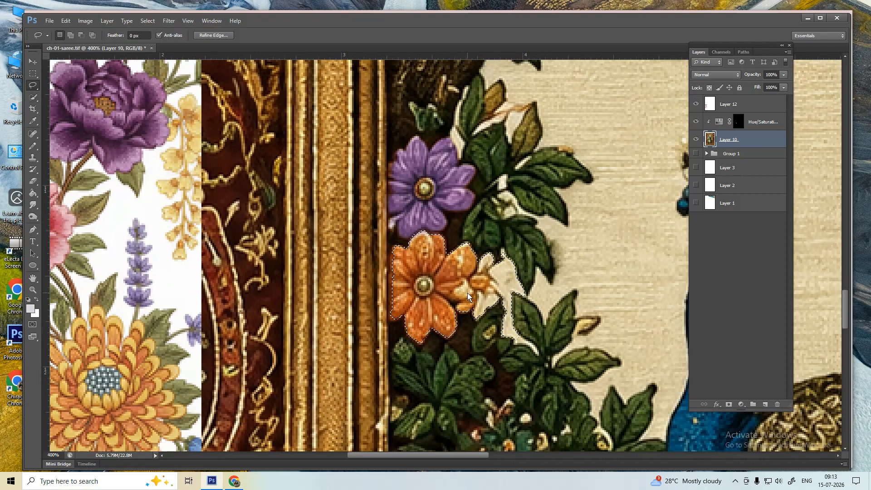
key(alt)
mouse_move(540, 222)
mouse_down()
mouse_move(603, 293)
mouse_move(577, 358)
mouse_move(469, 362)
mouse_up()
mouse_move(471, 313)
mouse_down()
mouse_move(489, 287)
mouse_move(479, 266)
mouse_move(542, 221)
mouse_up()
scroll(384, 277, up, 2)
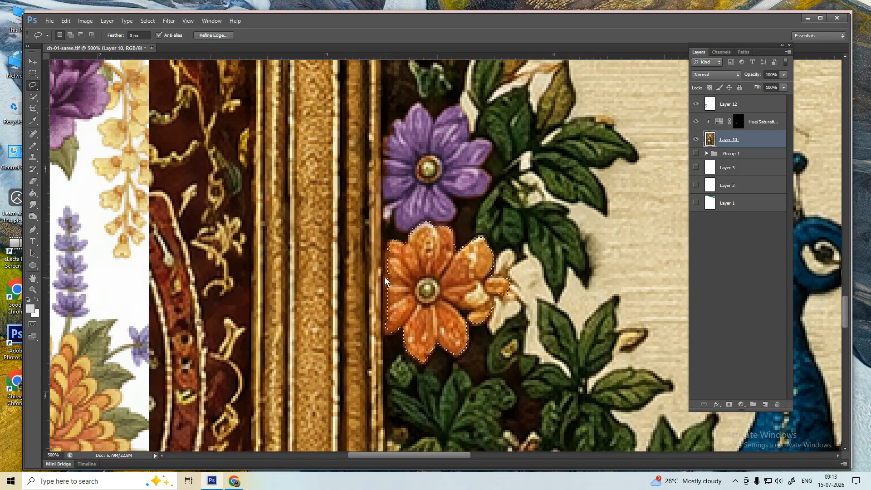
scroll(383, 277, up, 1)
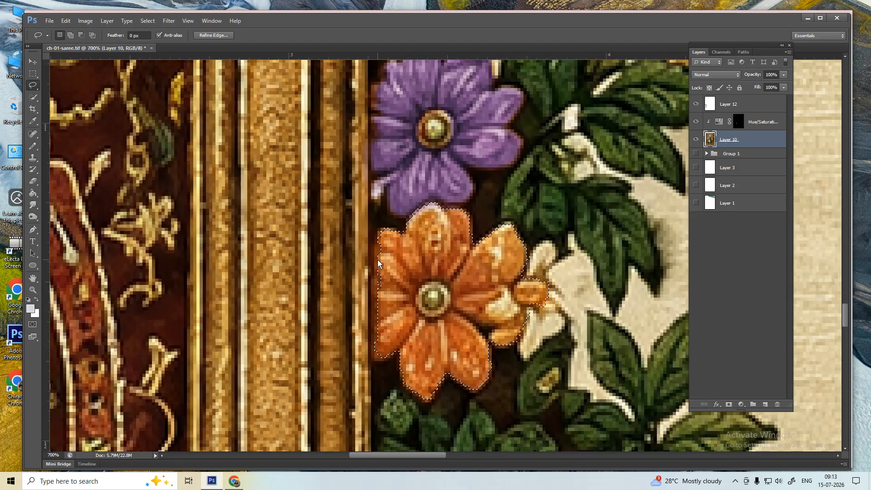
- Add the flower's missed left edge and subtract its centre from the selection
key(shift)
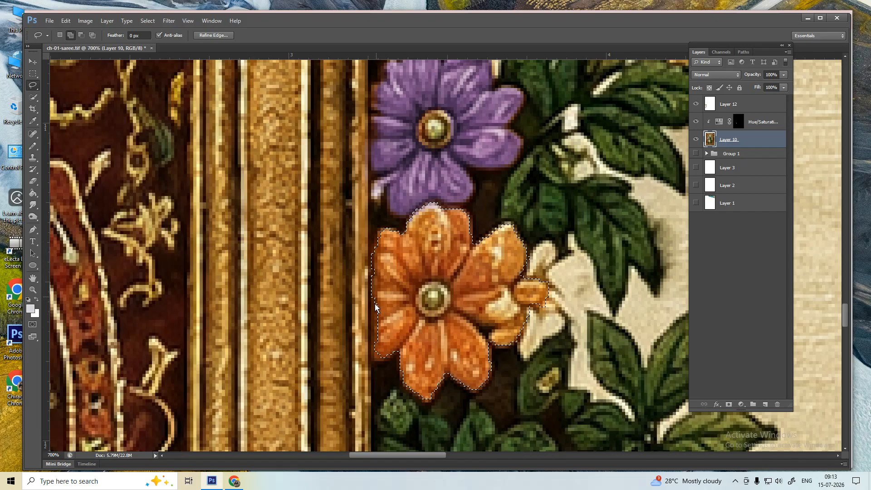
mouse_move(379, 363)
mouse_down()
mouse_move(399, 350)
mouse_move(416, 290)
mouse_up()
scroll(431, 283, down, 1)
scroll(432, 286, up, 1)
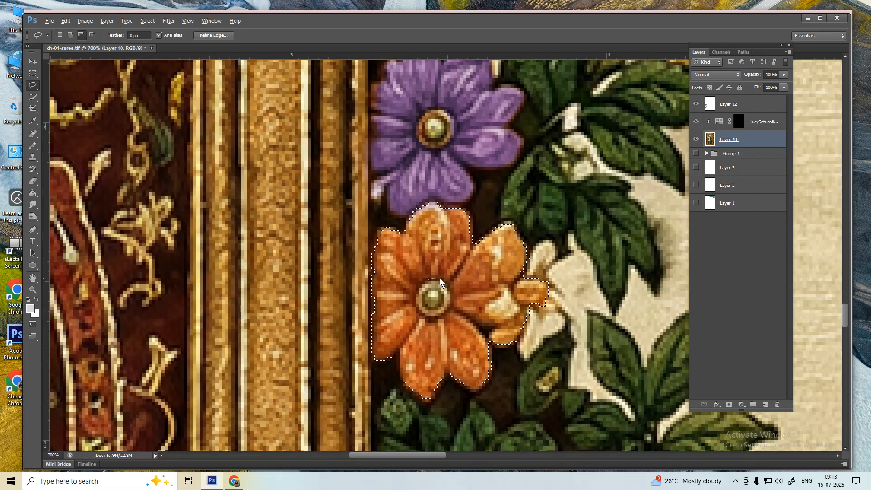
drag(447, 317, 432, 321)
drag(424, 312, 420, 305)
scroll(488, 287, down, 3)
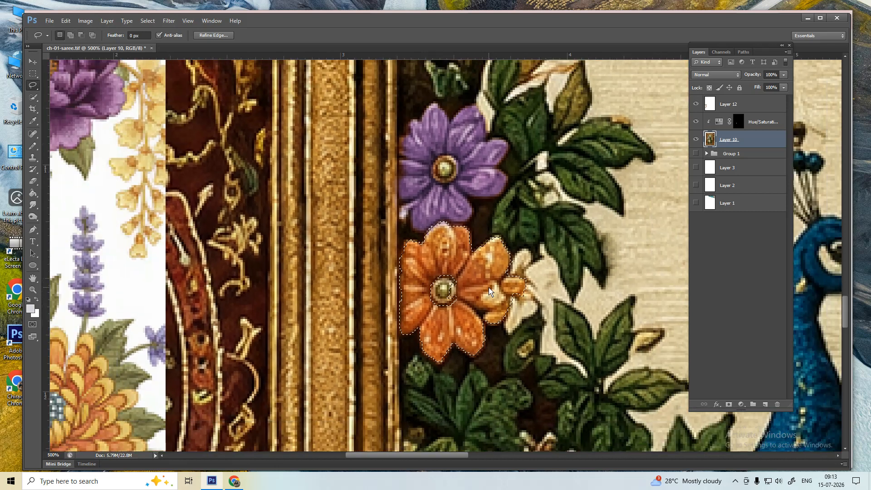
scroll(437, 270, left, 3)
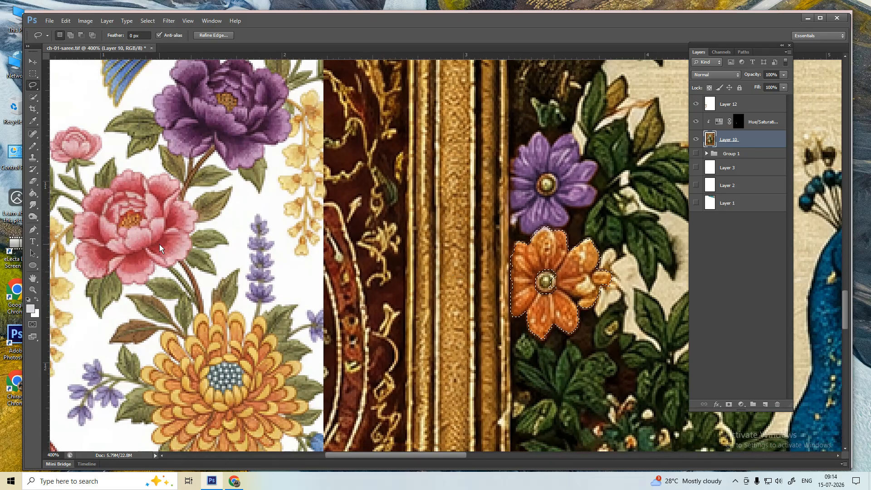
key(ctrl+u)
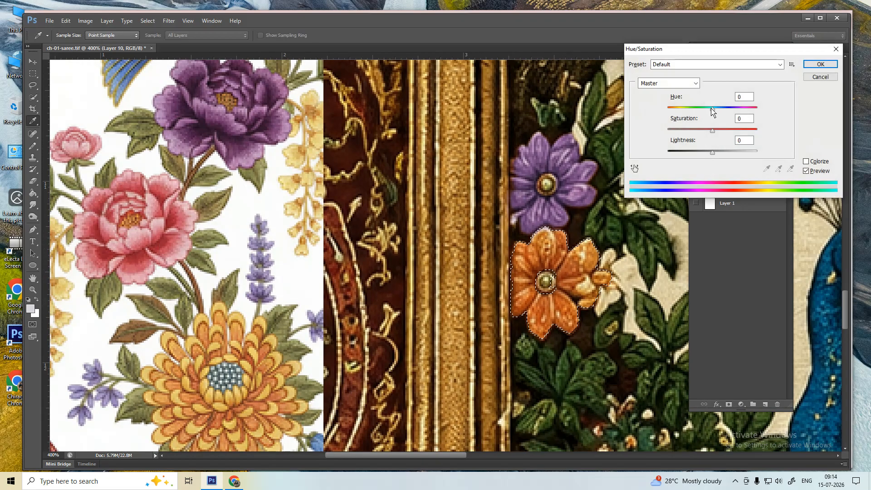
- Discard the Hue/Saturation dialog and add a Selective Color adjustment layer for the flower
click(821, 77)
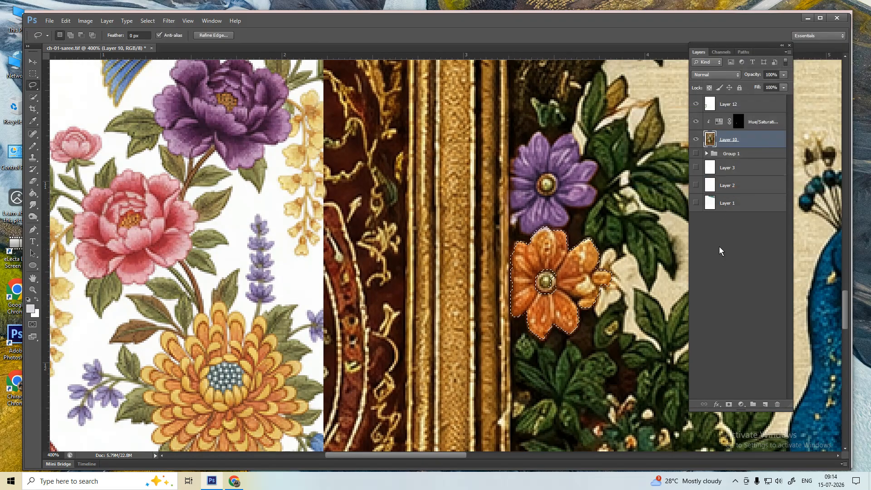
click(742, 404)
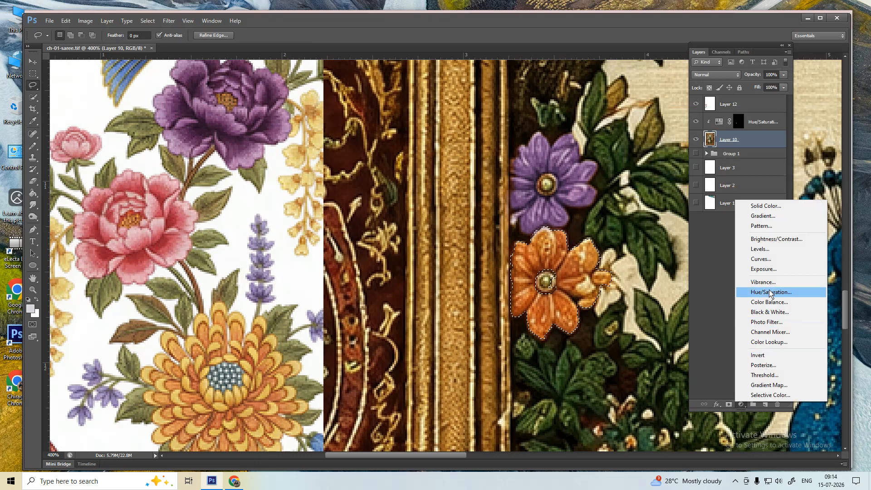
click(763, 395)
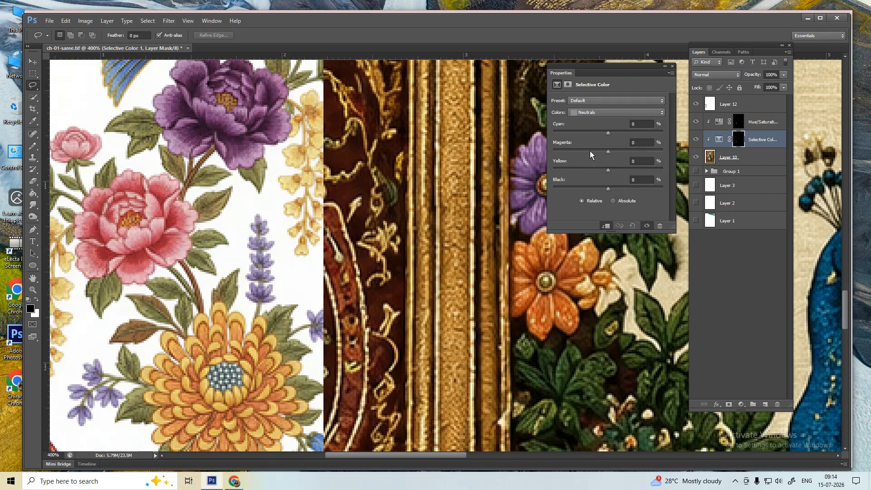
drag(562, 72, 338, 224)
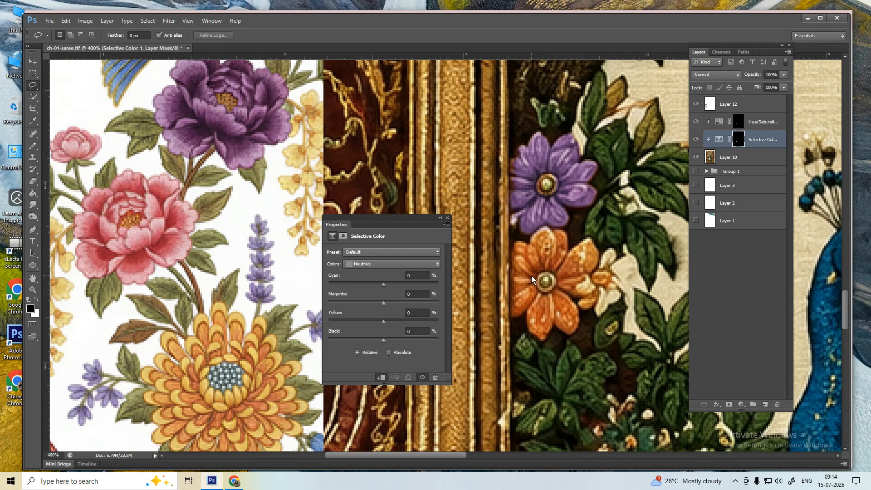
- Set Neutrals to Cyan -6, Magenta +93, Yellow -26, Black -50 to make the flower pink
drag(383, 302, 438, 301)
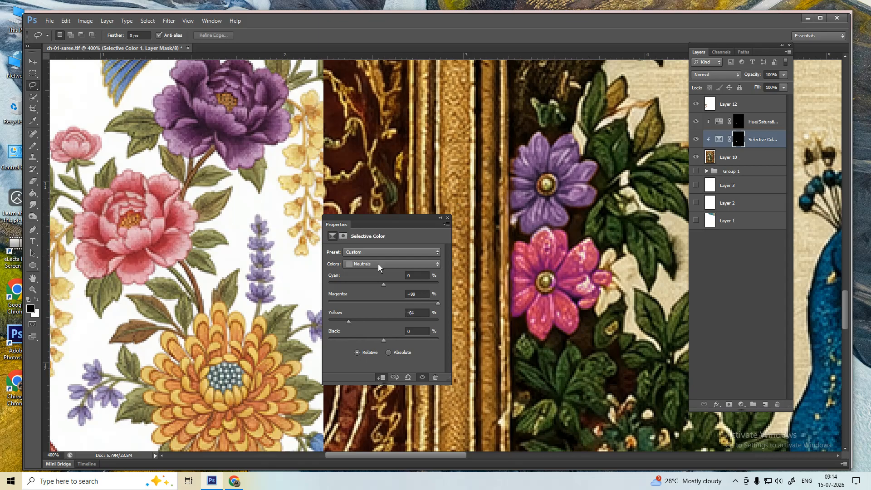
drag(381, 285, 401, 284)
drag(380, 340, 358, 339)
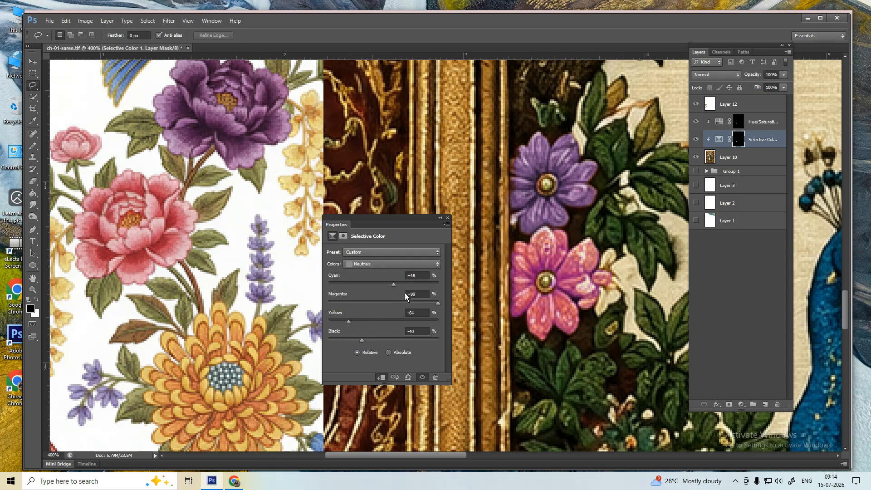
drag(436, 303, 414, 302)
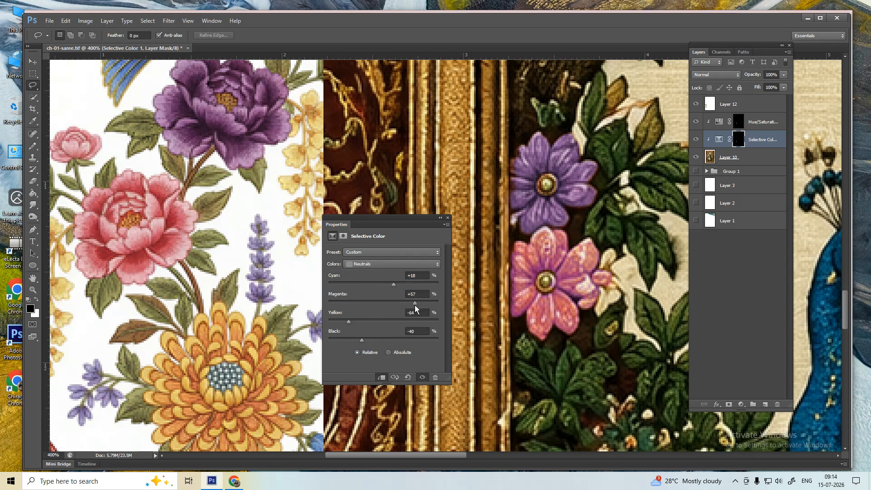
click(349, 321)
drag(415, 301, 435, 304)
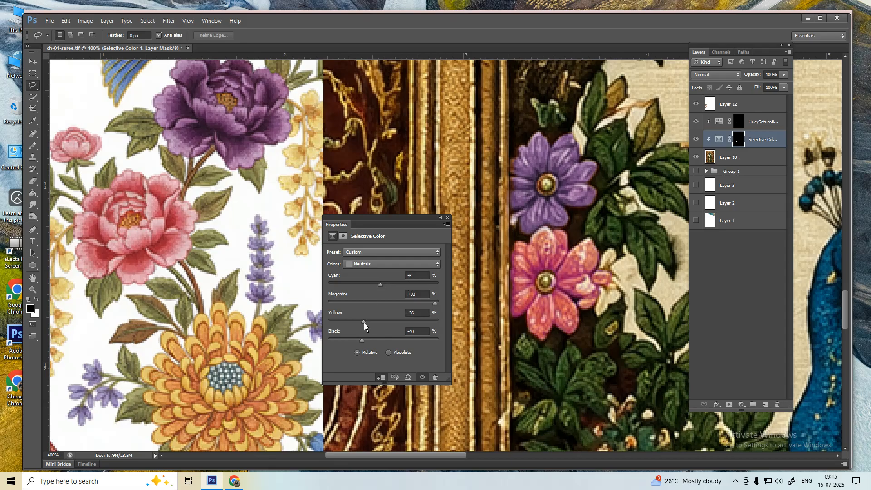
drag(361, 340, 356, 339)
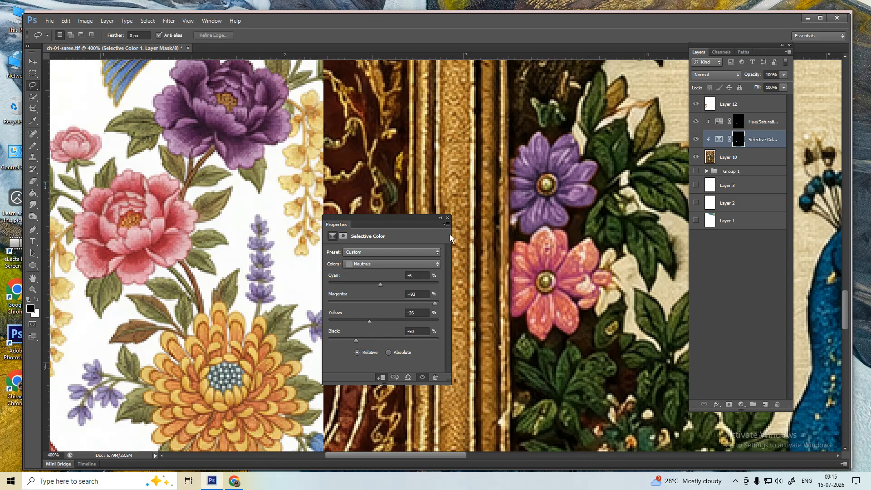
click(447, 217)
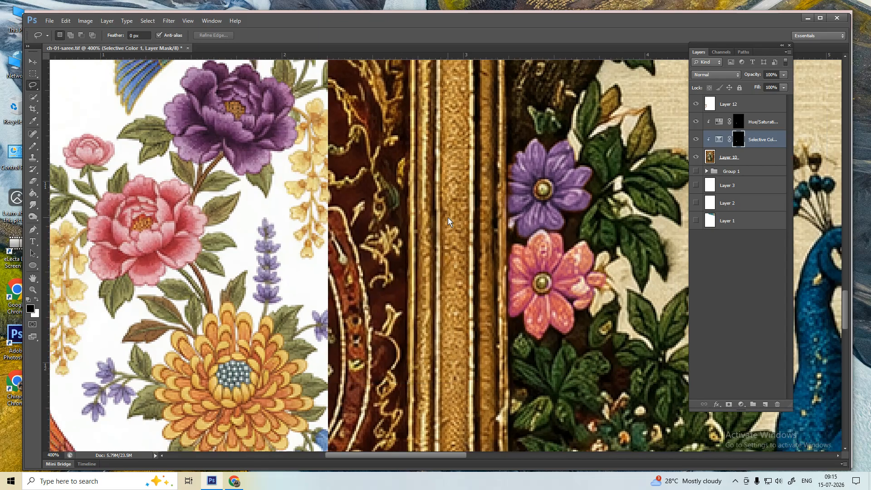
key(ctrl+minus)
key(ctrl+minus)
key(ctrl+minus)
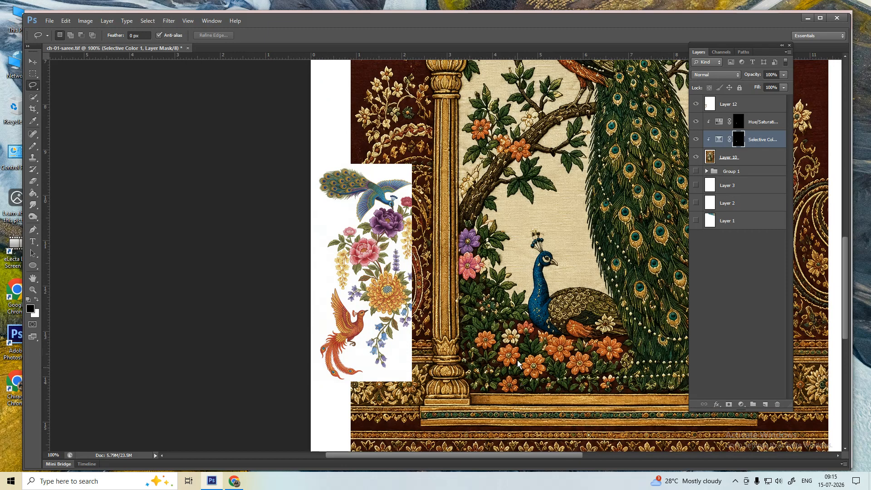
- On Layer 10, quick-select the orange flower beneath the peacock
scroll(484, 303, up, 1)
click(732, 159)
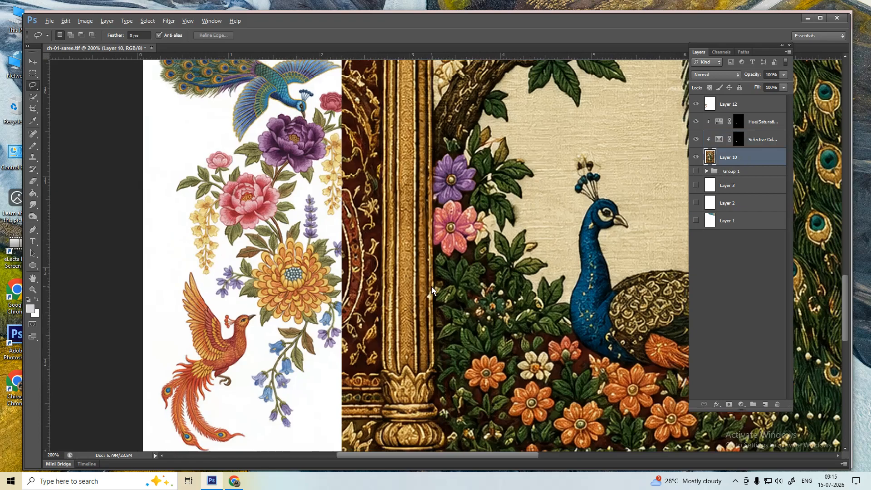
scroll(431, 286, down, 1)
scroll(512, 345, up, 2)
drag(512, 341, 434, 258)
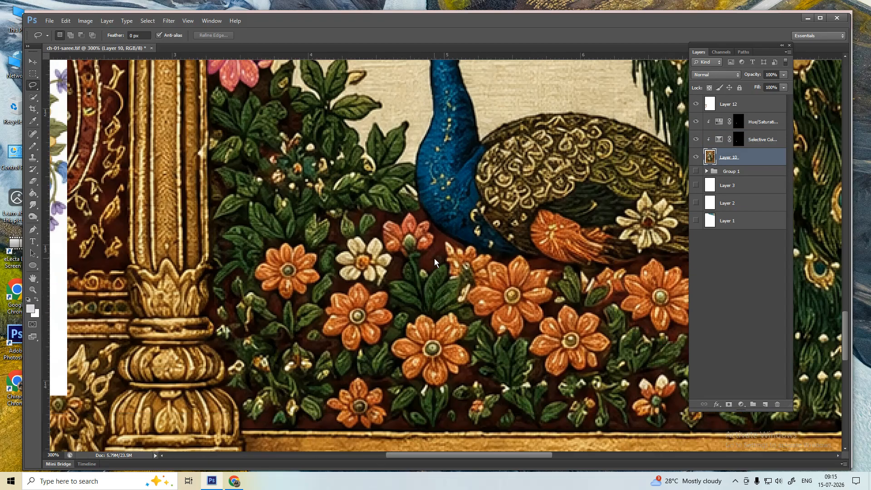
key(w)
mouse_move(493, 298)
mouse_down()
mouse_move(528, 283)
mouse_move(524, 313)
mouse_up()
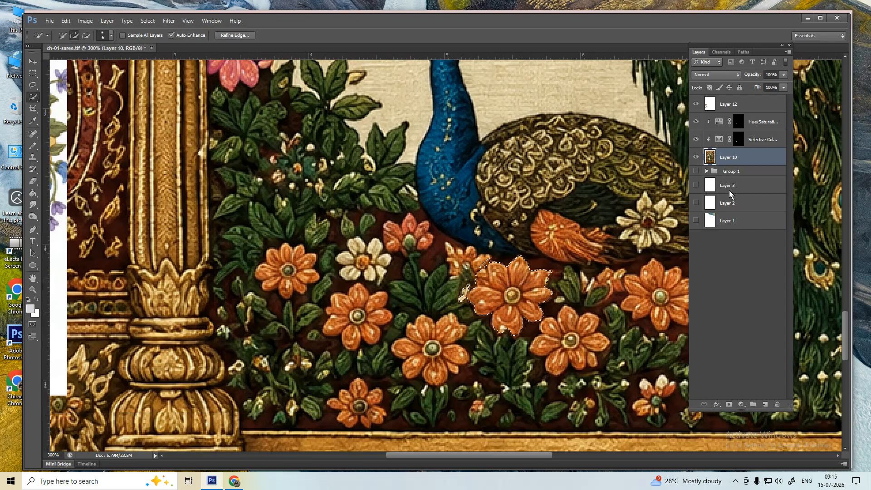
click(725, 173)
click(737, 157)
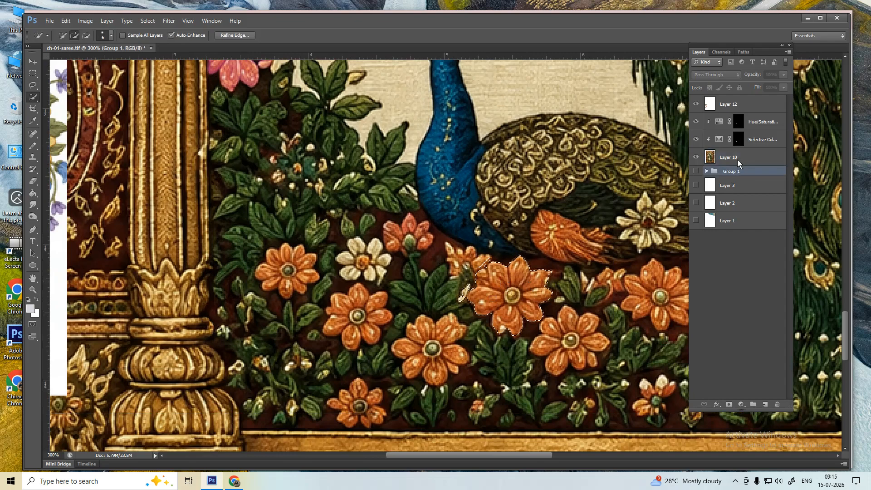
- Try a Hue/Saturation layer at Hue +17, then undo it, keeping the flower orange
click(743, 404)
click(769, 296)
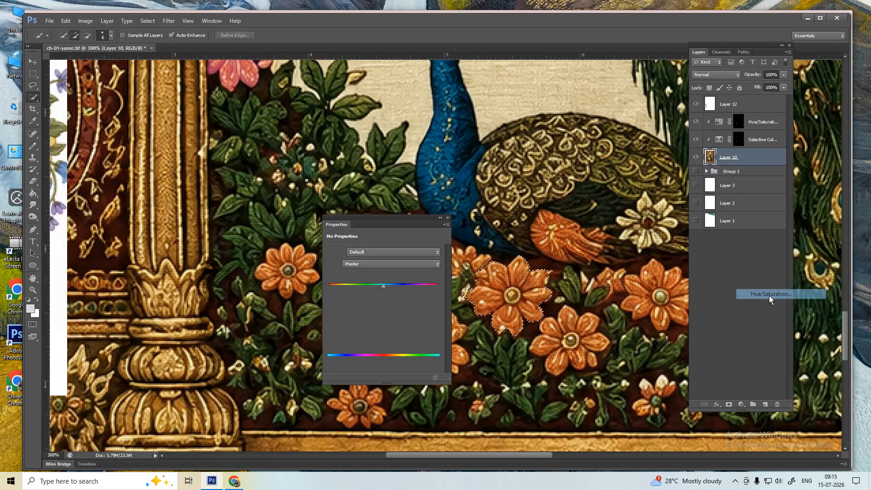
drag(378, 283, 366, 305)
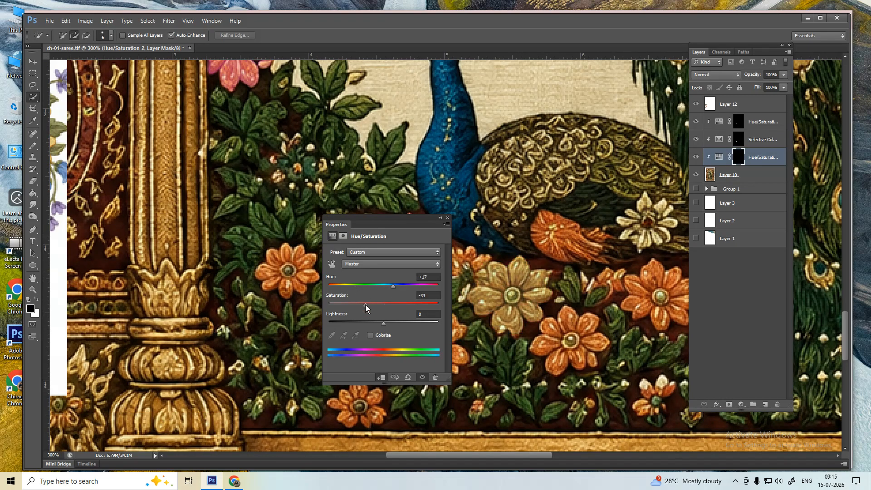
click(447, 218)
key(ctrl+alt+z)
key(ctrl+alt+z)
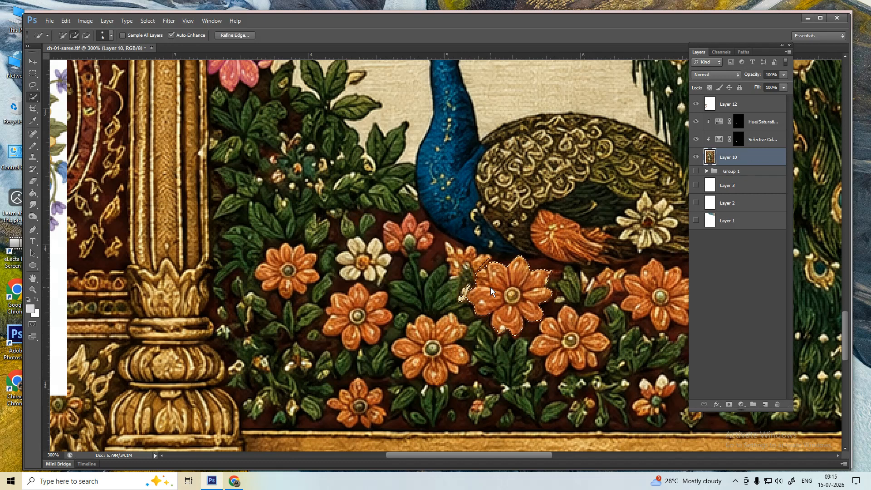
- Lasso the flower's centre out of the selection
key(l)
scroll(517, 299, up, 3)
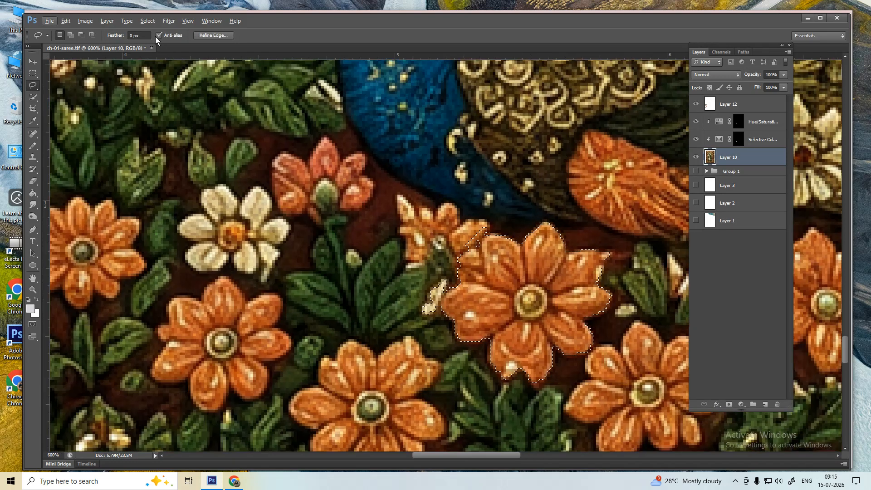
key(alt)
mouse_move(515, 299)
mouse_down()
mouse_move(520, 288)
mouse_move(527, 302)
mouse_up()
- Add a Hue/Saturation layer with Hue +10 and Saturation -45 to mute the flower to beige
click(738, 405)
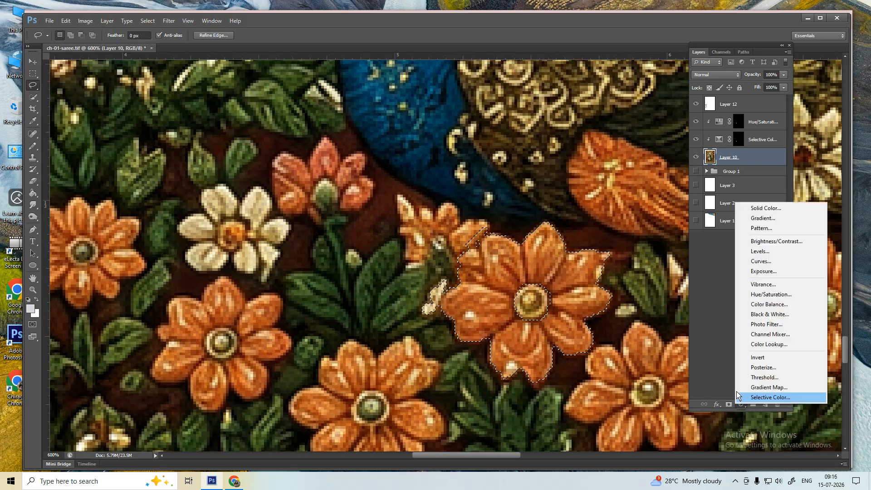
click(770, 294)
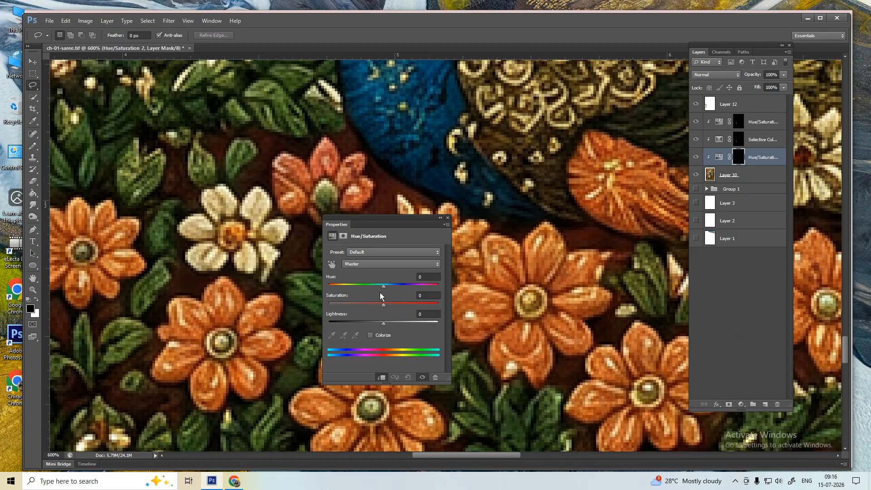
mouse_move(381, 286)
mouse_down()
mouse_move(371, 284)
mouse_move(409, 287)
mouse_move(358, 303)
mouse_move(388, 285)
mouse_up()
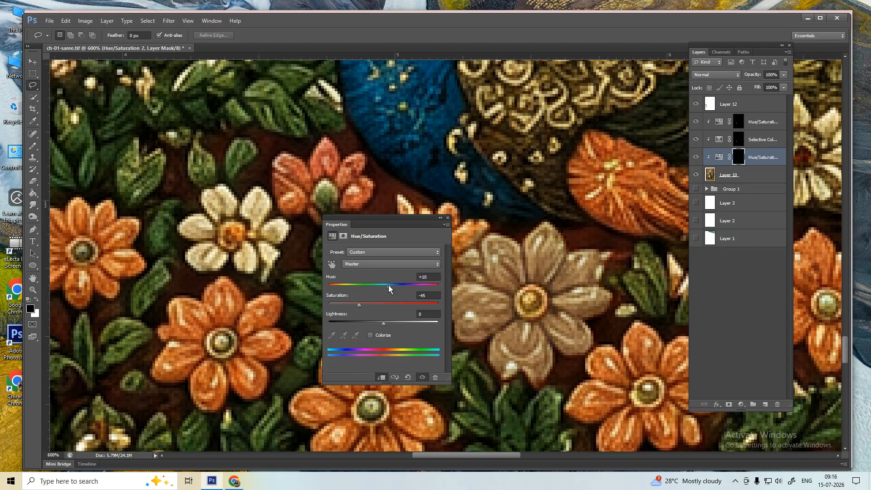
click(447, 218)
key(ctrl+0)
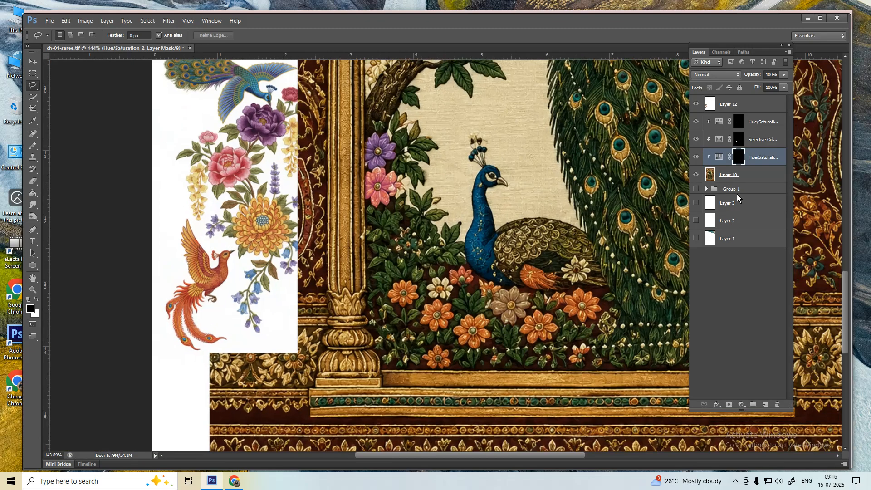
- On Layer 10, quick-select another orange flower in the lower bed
click(744, 173)
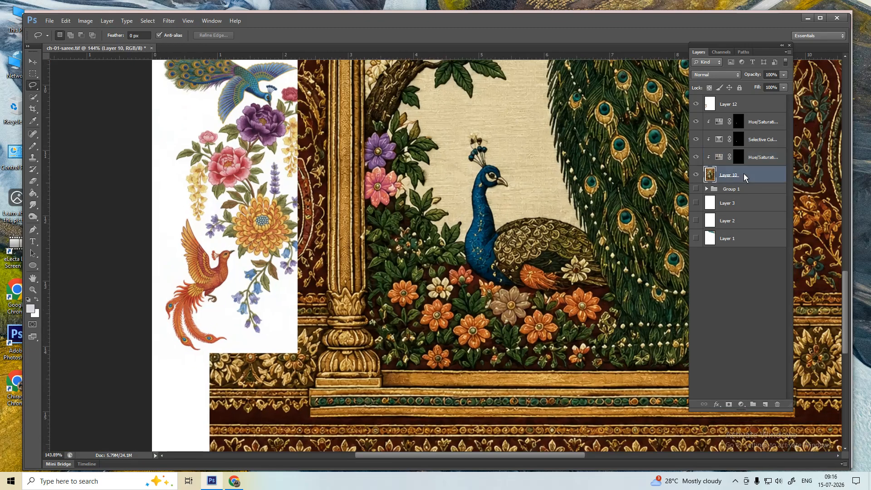
key(w)
scroll(472, 333, up, 5)
click(442, 340)
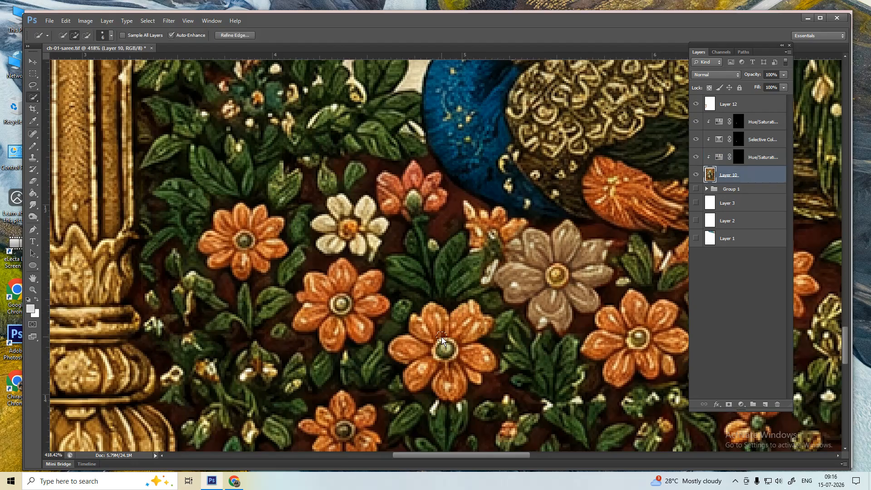
mouse_move(460, 337)
mouse_down()
mouse_move(449, 334)
mouse_move(425, 369)
mouse_up()
scroll(434, 372, up, 3)
- Lasso the flower's centre out of the selection
key(l)
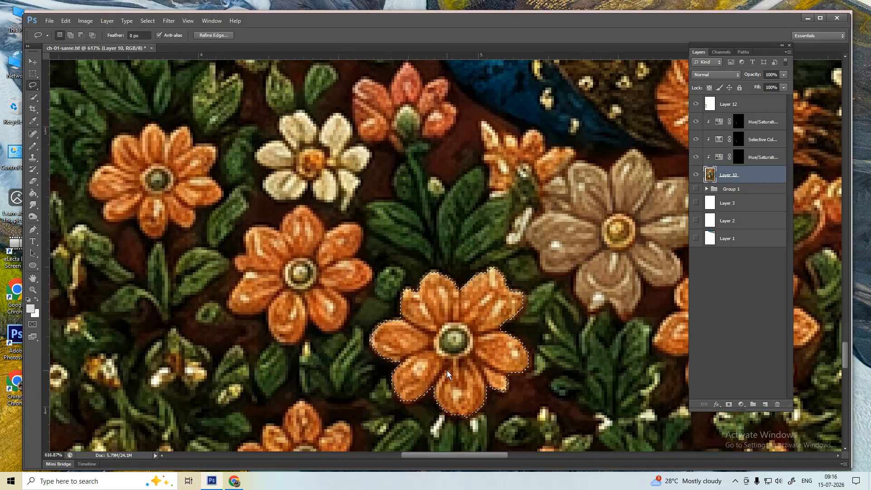
scroll(446, 358, up, 4)
mouse_move(455, 301)
mouse_down()
mouse_move(484, 303)
mouse_move(500, 349)
mouse_up()
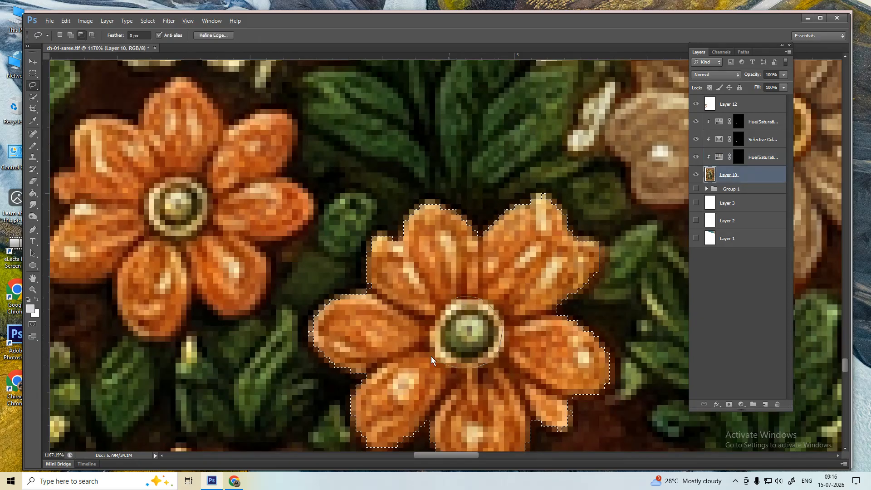
mouse_move(431, 355)
mouse_down()
mouse_move(441, 318)
mouse_move(457, 305)
mouse_up()
scroll(459, 306, down, 5)
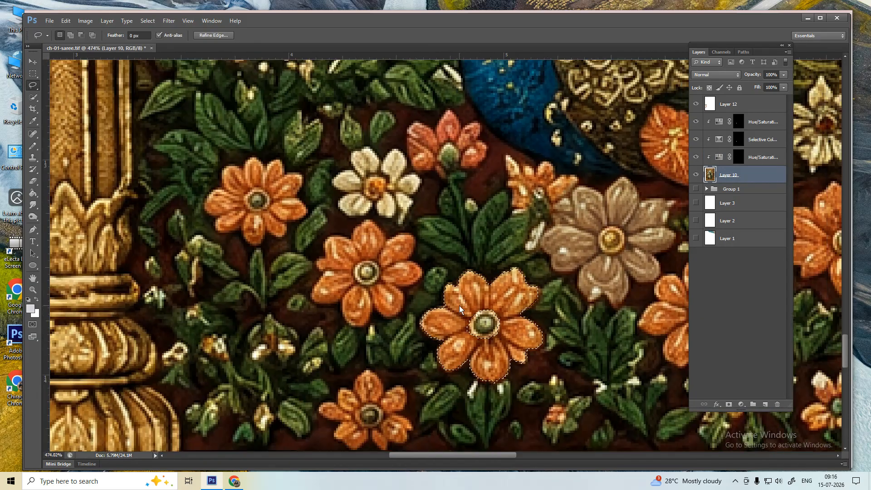
- Add a Hue/Saturation layer with Hue +16 to turn the flower golden yellow
click(741, 404)
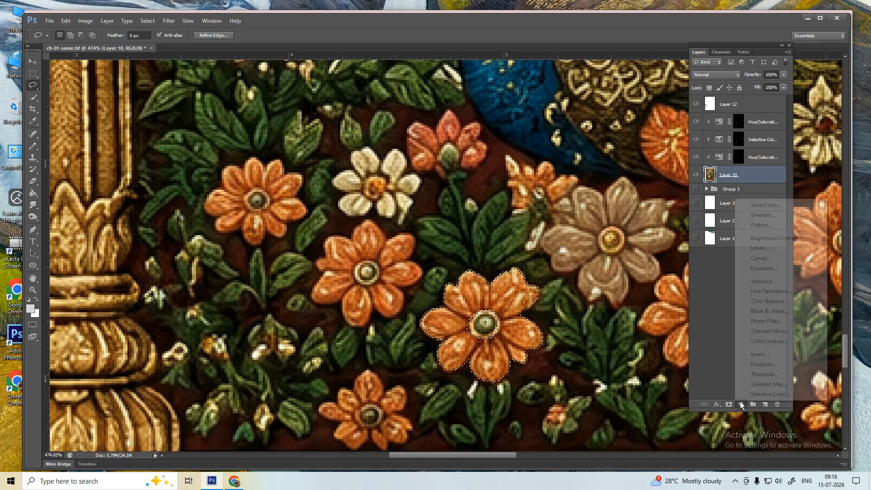
click(769, 291)
scroll(490, 314, down, 3)
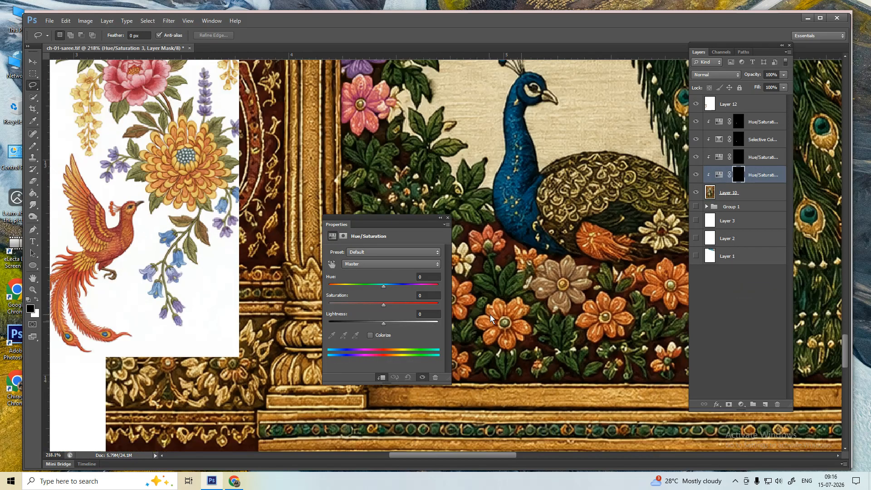
scroll(490, 314, up, 1)
scroll(502, 333, up, 2)
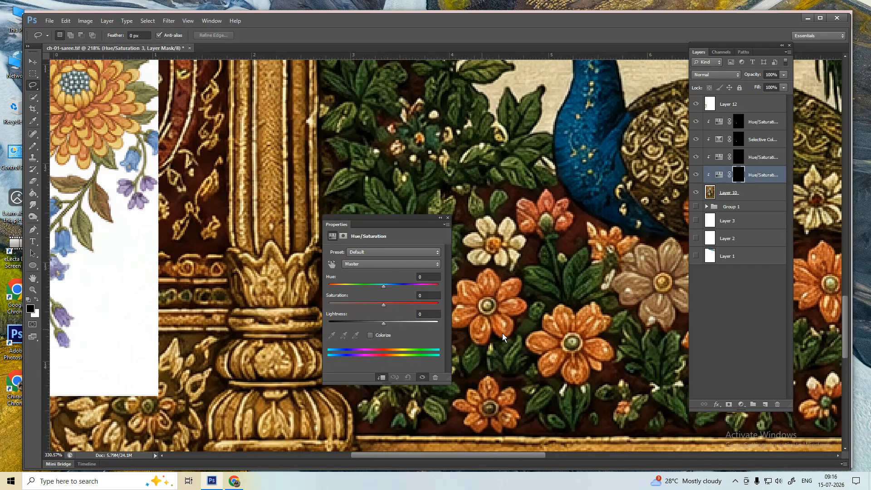
drag(383, 285, 389, 285)
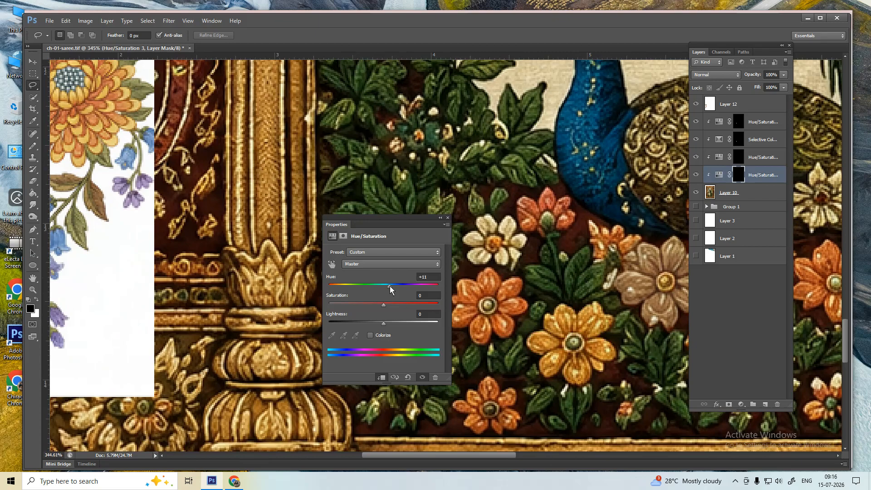
mouse_move(390, 286)
mouse_down()
mouse_move(375, 287)
mouse_move(392, 292)
mouse_up()
click(448, 217)
scroll(544, 299, down, 7)
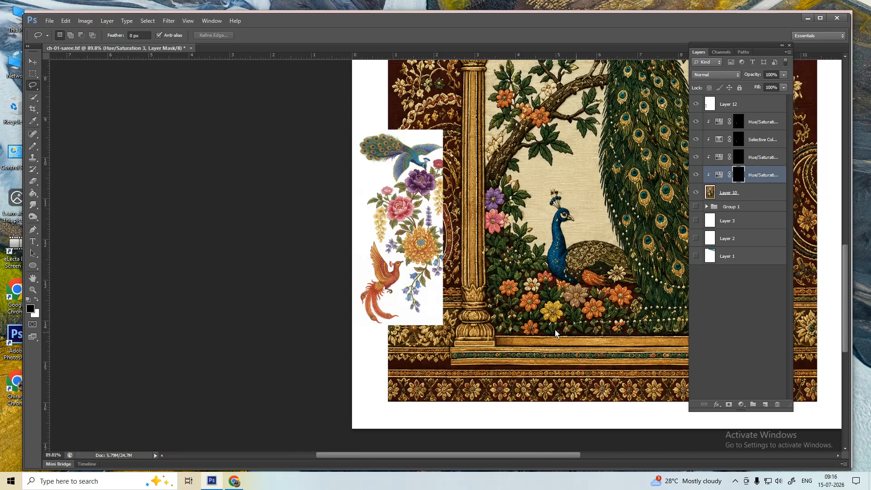
- On Layer 10, quick-select the gold rim of the first peacock feather eye
scroll(556, 330, down, 3)
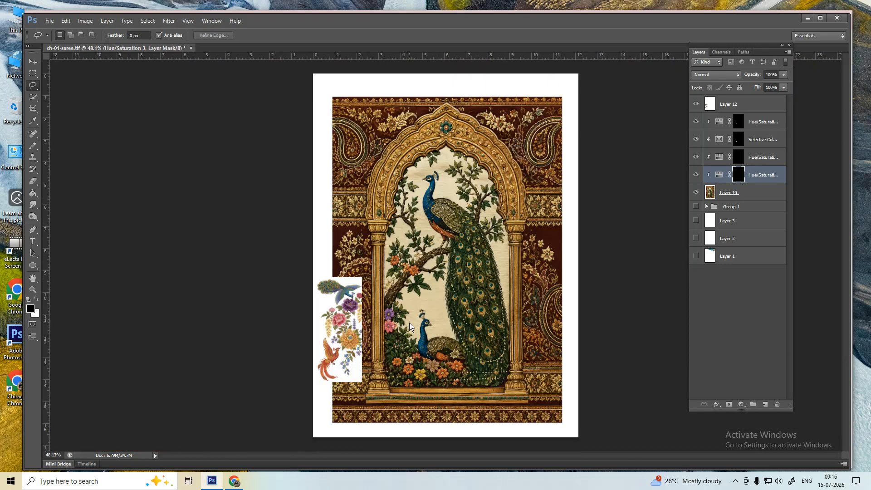
key(p)
scroll(452, 341, up, 3)
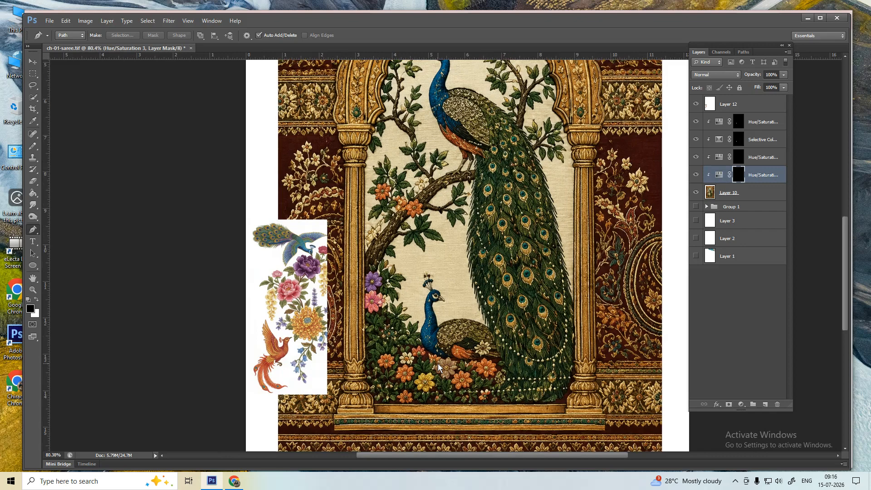
click(740, 199)
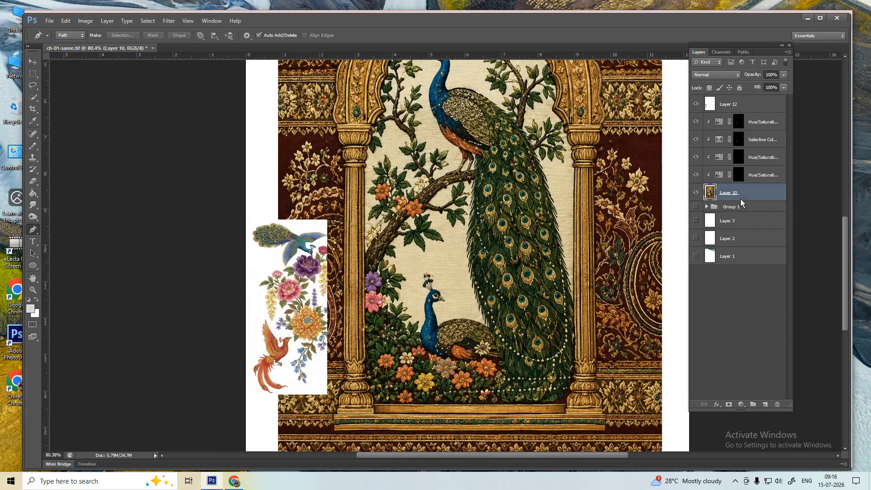
key(w)
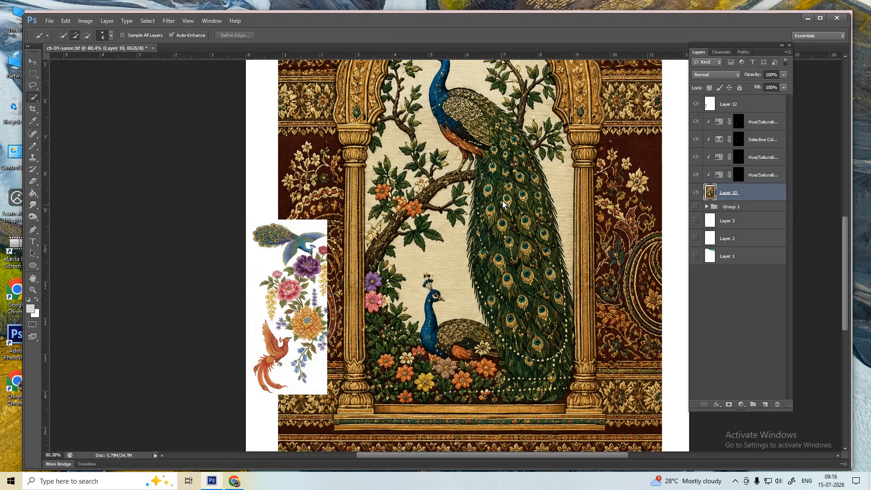
scroll(505, 174, up, 10)
click(527, 192)
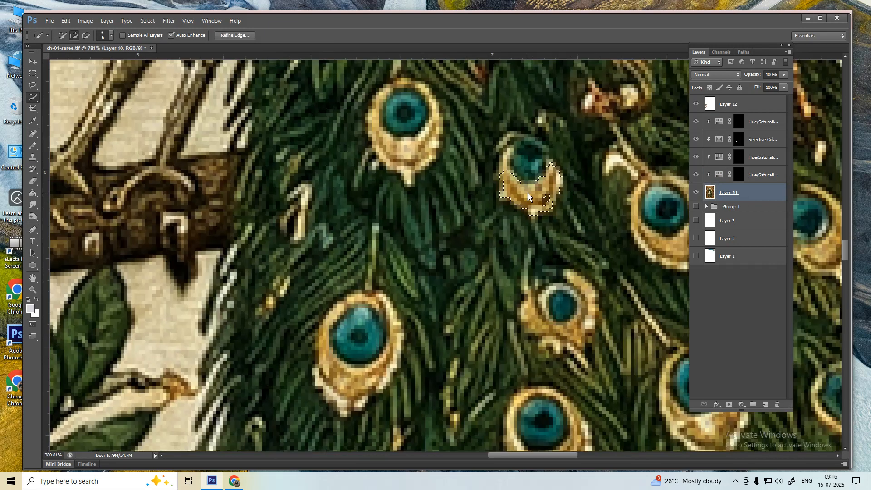
click(508, 178)
scroll(541, 211, down, 5)
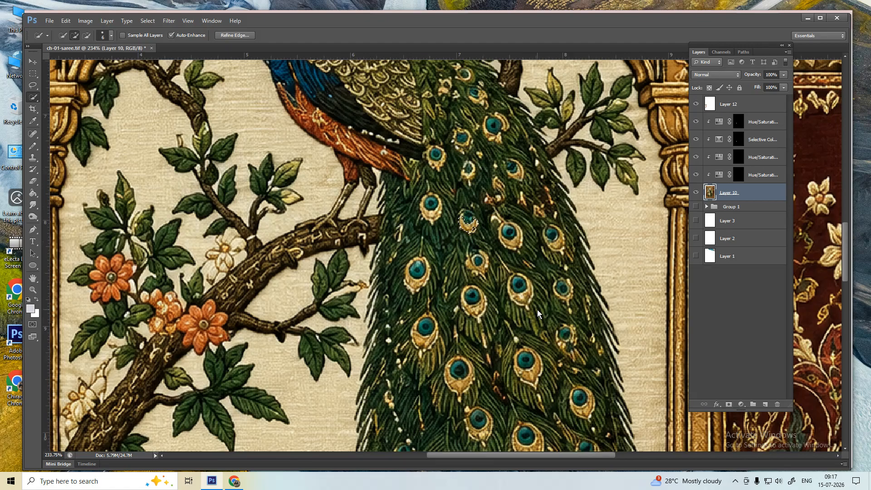
scroll(535, 313, up, 3)
- Add the second feather eye's gold crescent and rim to the selection
click(520, 288)
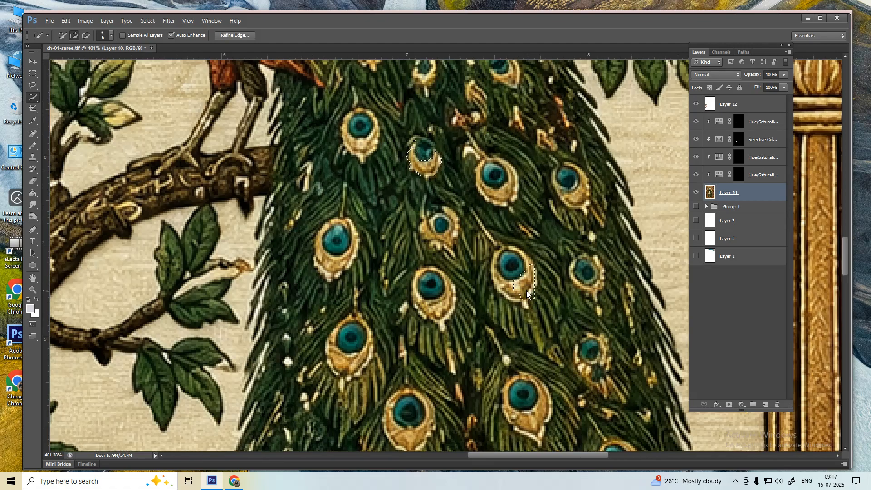
drag(514, 292, 501, 285)
drag(531, 275, 530, 264)
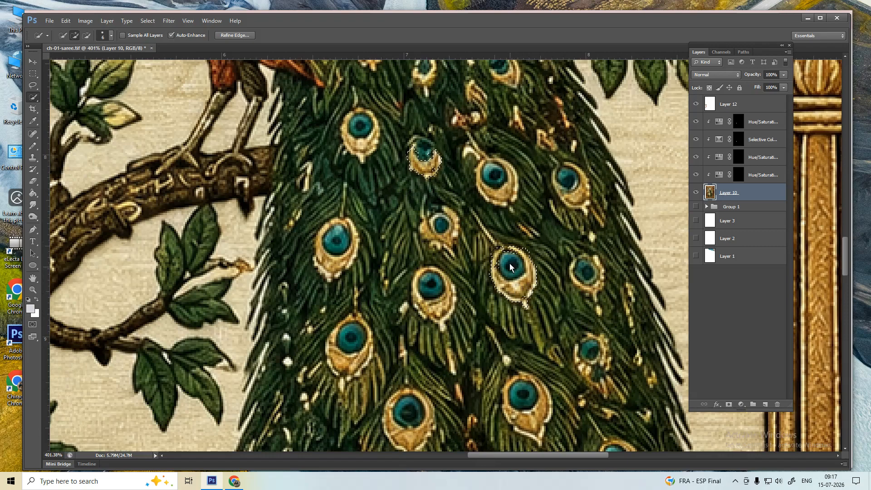
scroll(543, 295, up, 3)
mouse_move(511, 270)
mouse_down()
mouse_move(497, 260)
mouse_move(483, 274)
mouse_up()
- Lasso the teal eye centres out of the selection
key(l)
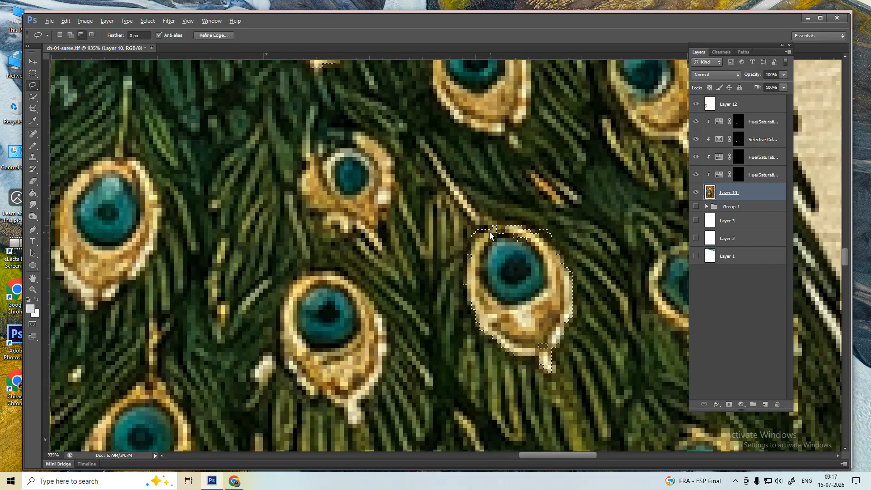
mouse_move(538, 273)
mouse_down()
mouse_move(527, 296)
mouse_move(509, 300)
mouse_move(482, 273)
mouse_up()
mouse_move(491, 240)
mouse_down()
mouse_move(516, 235)
mouse_move(534, 251)
mouse_move(544, 281)
mouse_move(515, 305)
mouse_move(489, 288)
mouse_up()
drag(540, 230, 567, 254)
drag(533, 213, 538, 227)
scroll(539, 277, down, 5)
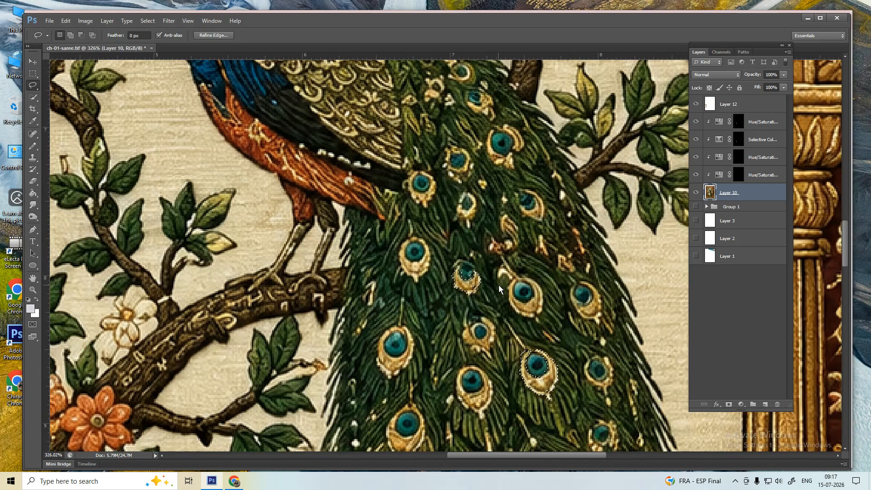
- Apply Hue/Saturation with Hue -32 and Saturation -44 to soften the rims to pink, then deselect
key(ctrl+u)
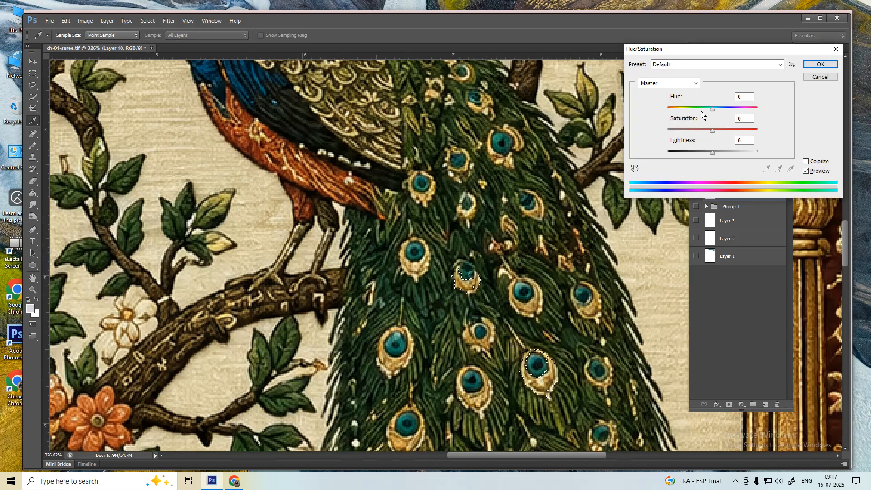
mouse_move(712, 109)
mouse_down()
mouse_move(683, 109)
mouse_move(691, 130)
mouse_move(699, 110)
mouse_up()
key(Return)
key(ctrl+d)
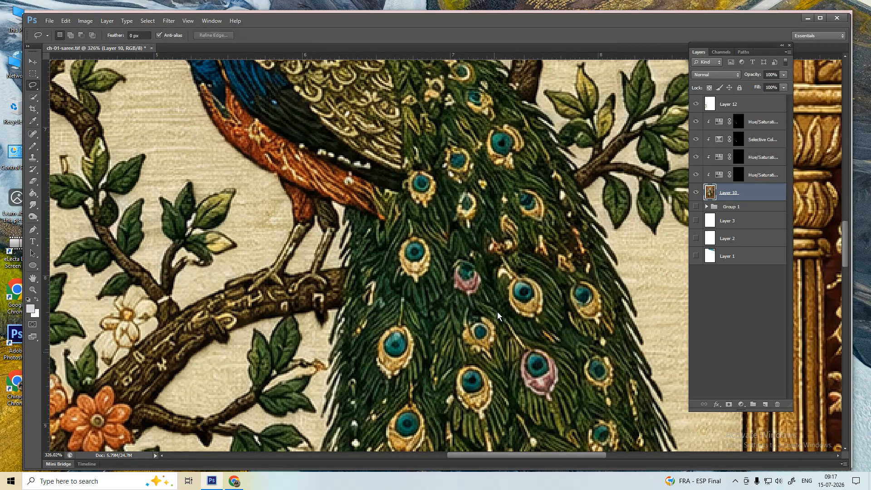
scroll(497, 312, down, 5)
scroll(497, 312, left, 1)
- Zoom in on the lower tail feathers and Magic Wand a feather eye's gold rim
key(w)
drag(571, 348, 577, 350)
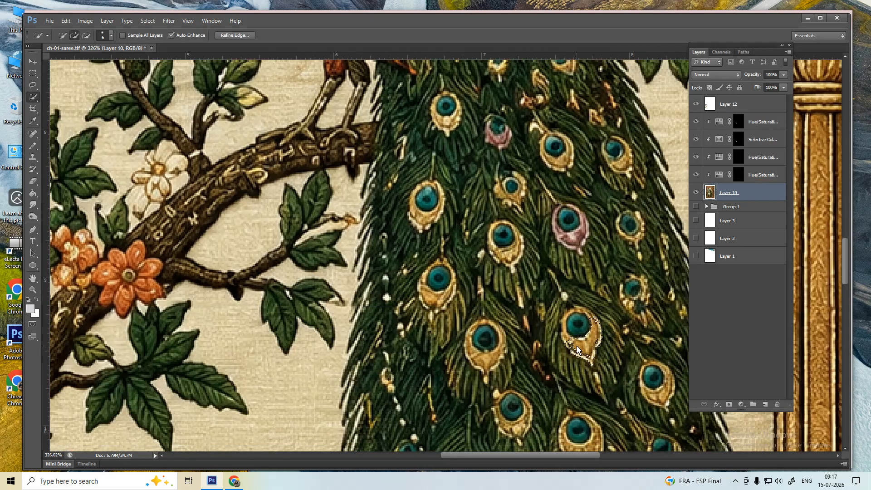
key(ctrl+d)
key(ctrl+plus)
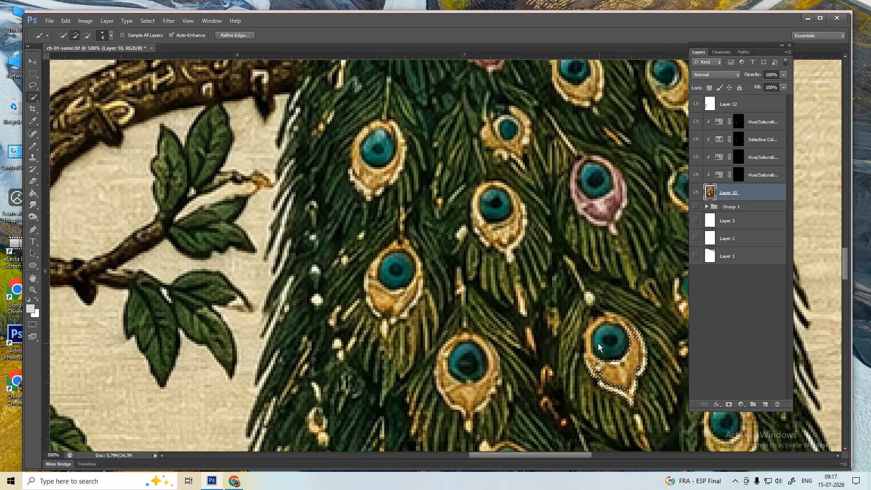
drag(598, 343, 473, 345)
key(ctrl+d)
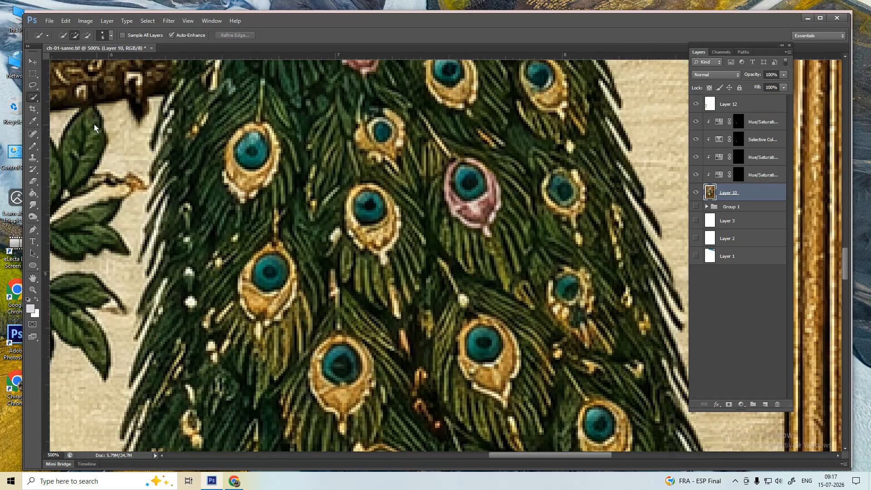
right_click(32, 98)
click(55, 104)
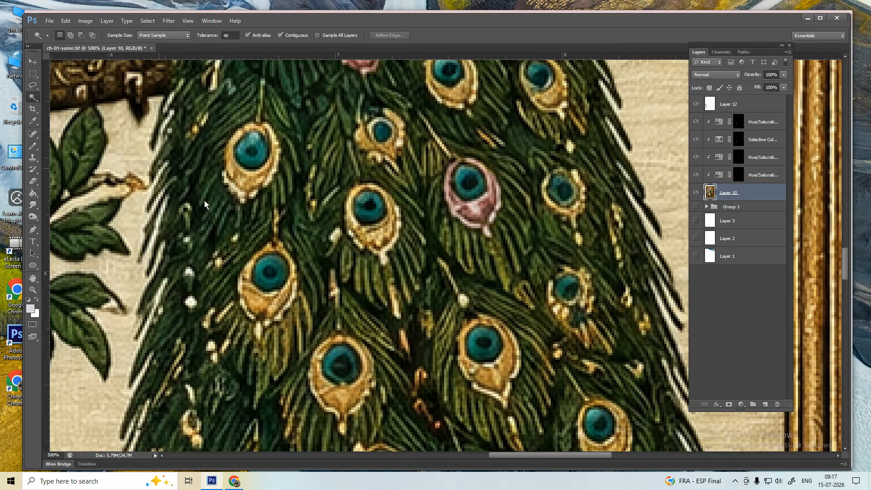
click(508, 383)
- Add the inner island, left ring and top-right rim to the feather-eye selection
scroll(505, 382, up, 2)
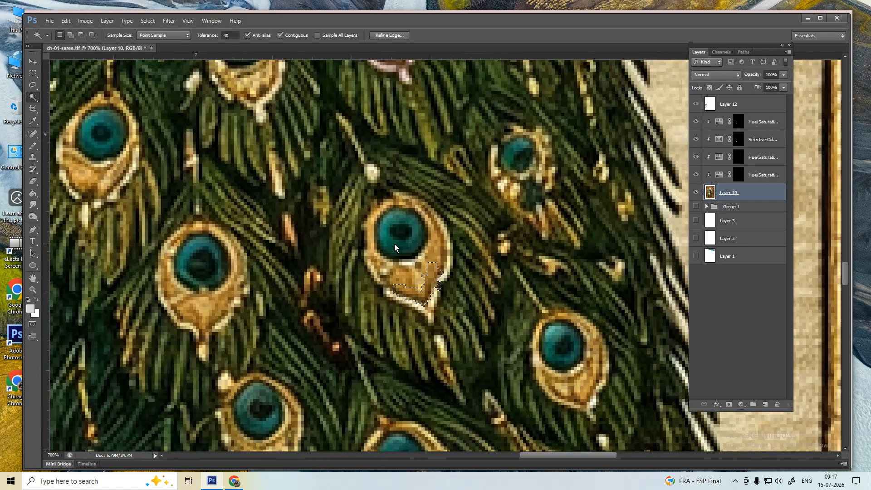
drag(394, 247, 388, 227)
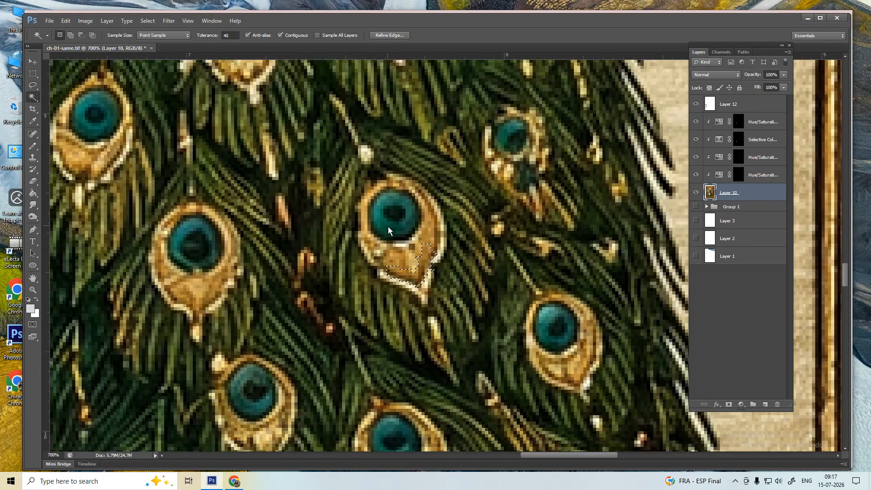
click(392, 253)
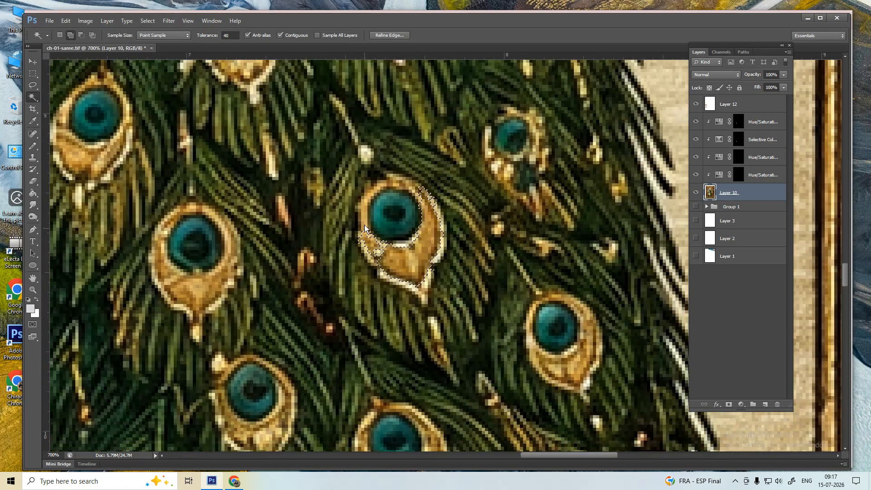
click(365, 228)
click(430, 203)
scroll(471, 286, down, 1)
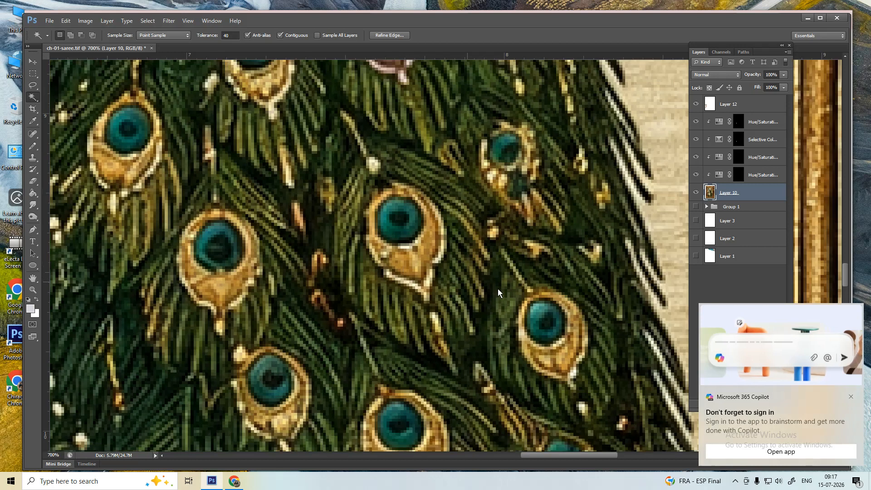
click(850, 398)
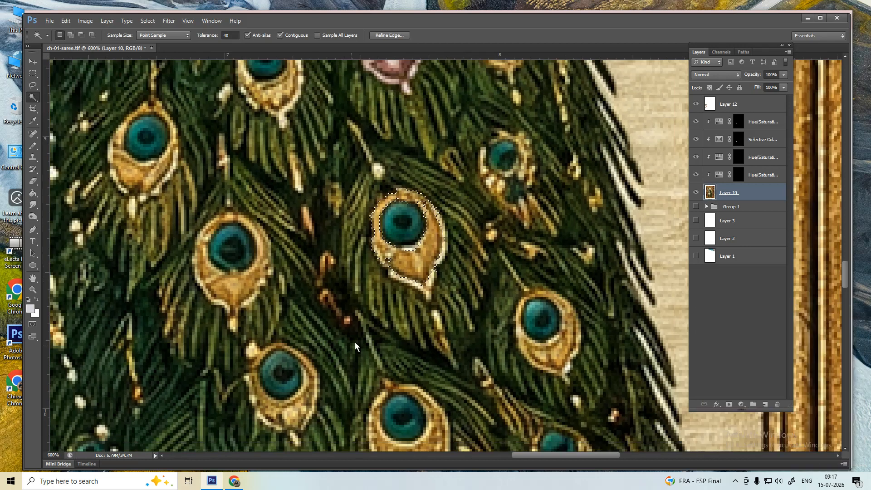
scroll(354, 342, down, 3)
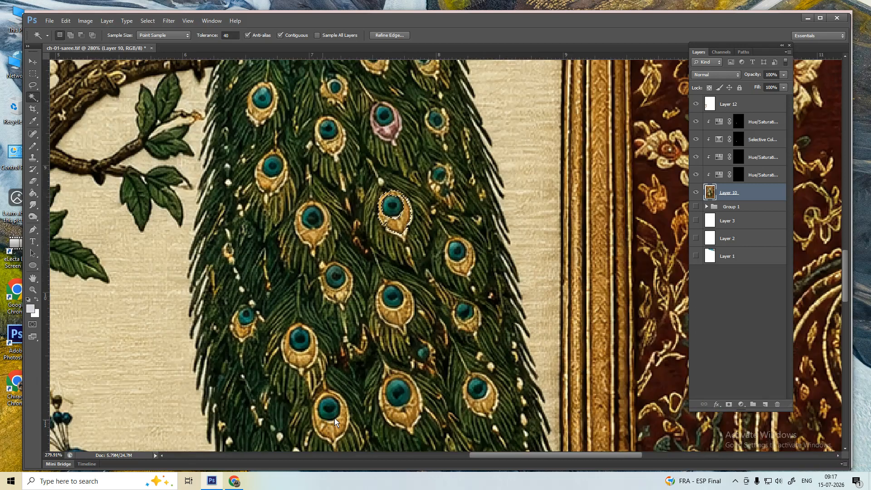
scroll(394, 322, up, 2)
scroll(401, 320, up, 1)
- Reselect the eye's whole gold rim, including the top, lower-left and bottom tip
shift+click(421, 301)
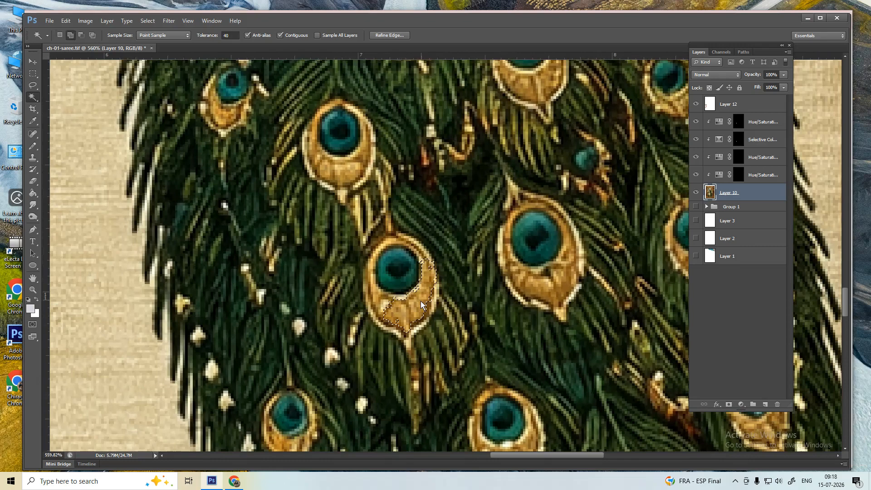
shift+click(382, 309)
shift+click(371, 284)
shift+click(403, 243)
shift+click(412, 243)
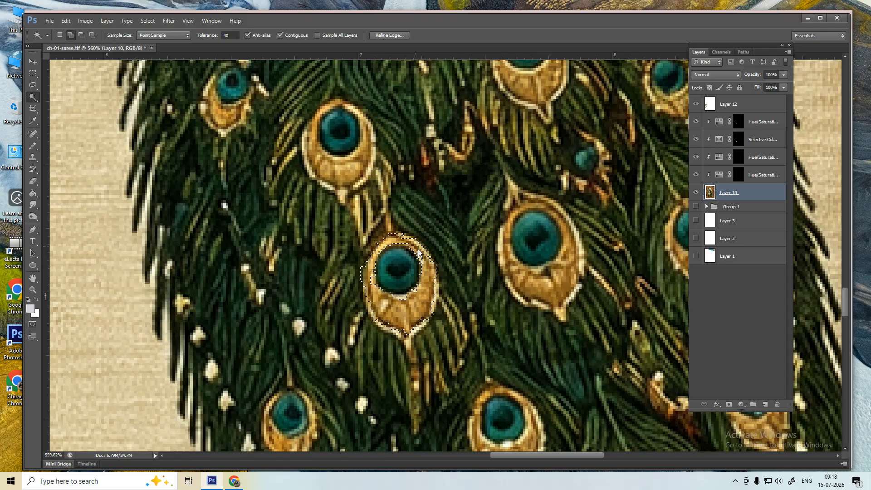
click(385, 326)
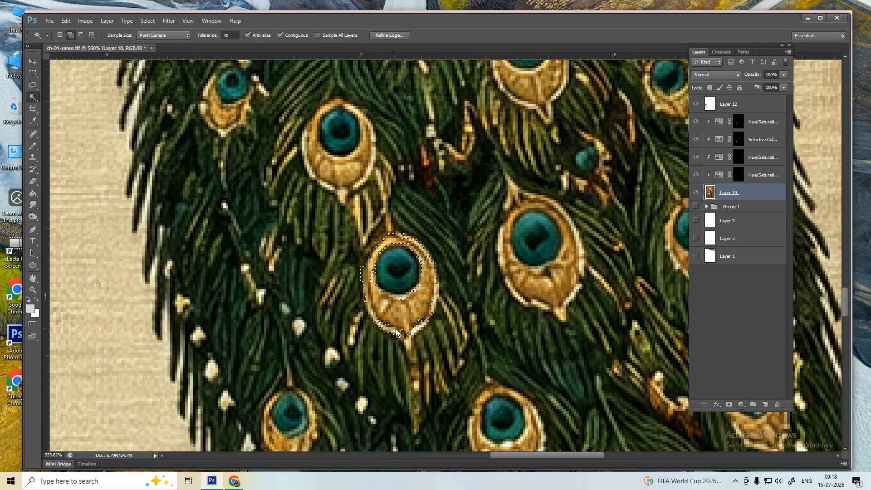
click(422, 321)
click(407, 334)
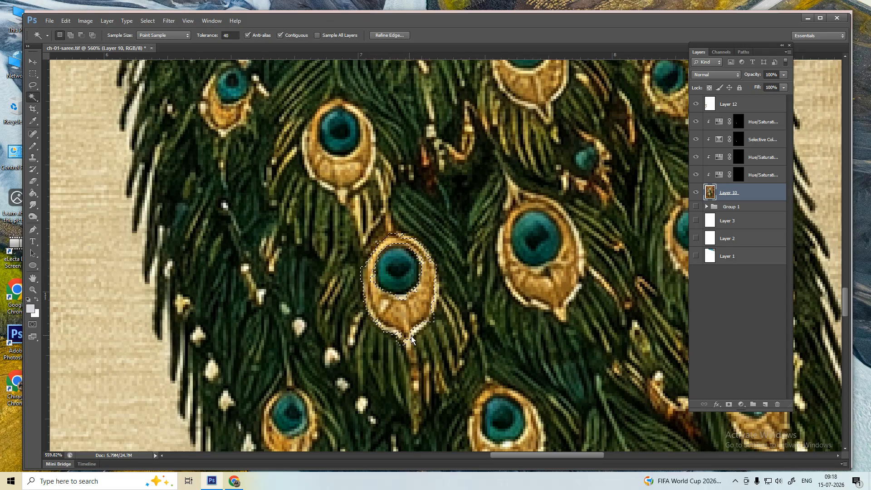
- Turn the selected rim pale purple with Hue -133 and Saturation -75
key(ctrl+u)
drag(712, 109, 685, 110)
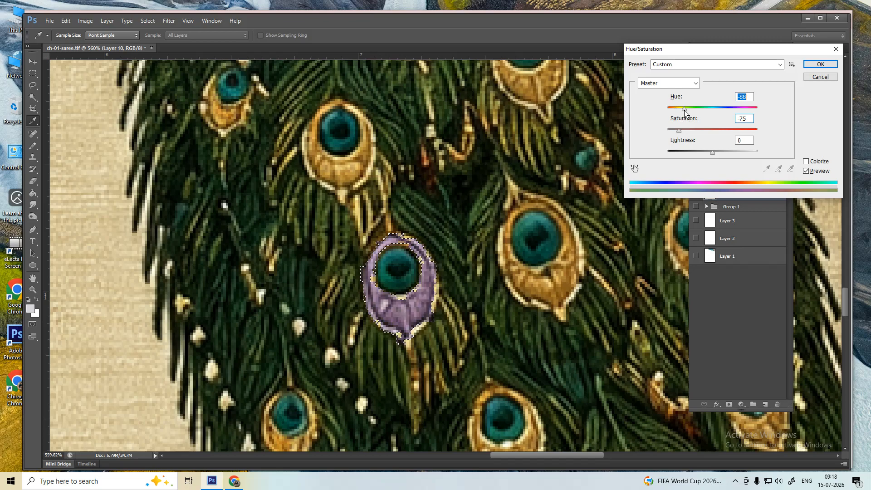
key(Return)
scroll(467, 243, down, 8)
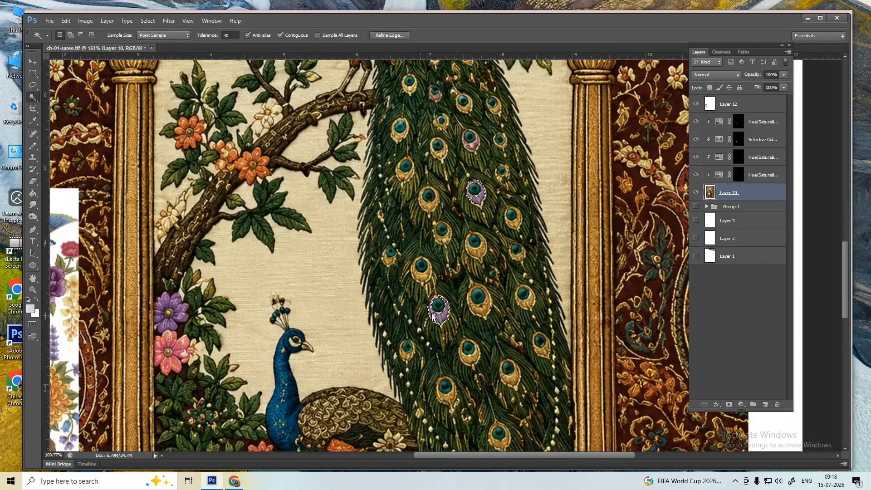
- Magic Wand the capital's centre petal, including its left and bottom edges
scroll(465, 243, down, 2)
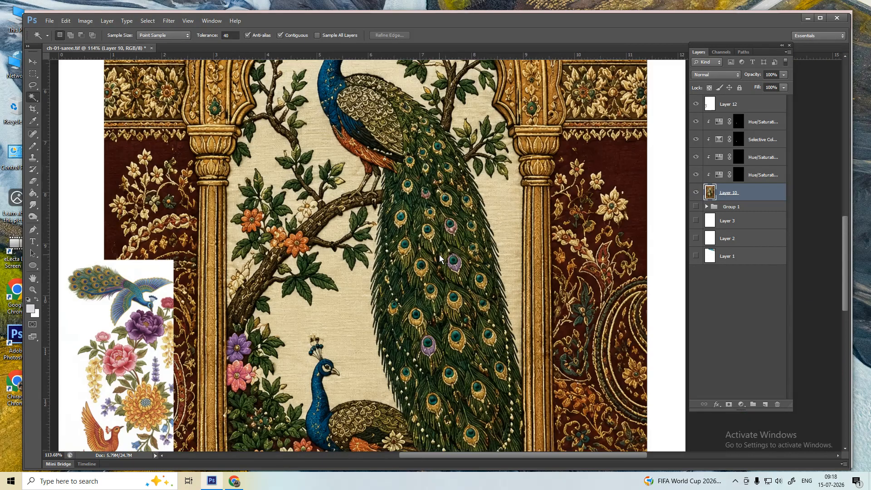
key(p)
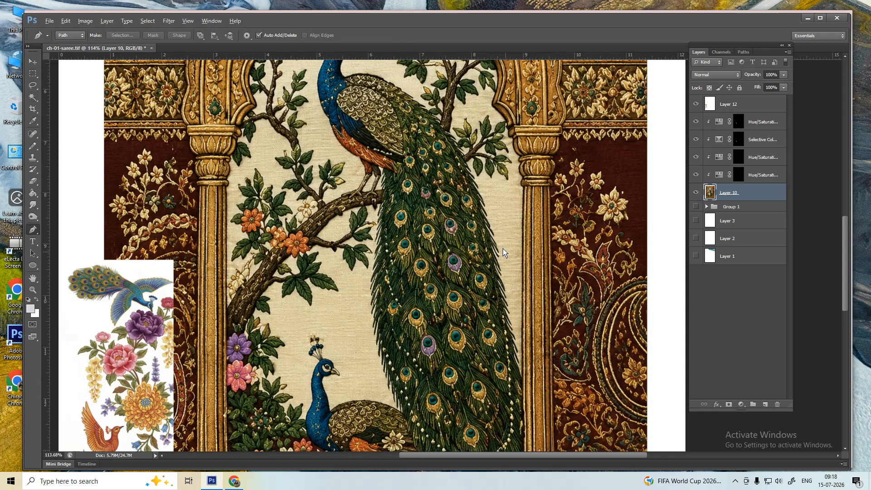
scroll(503, 252, down, 2)
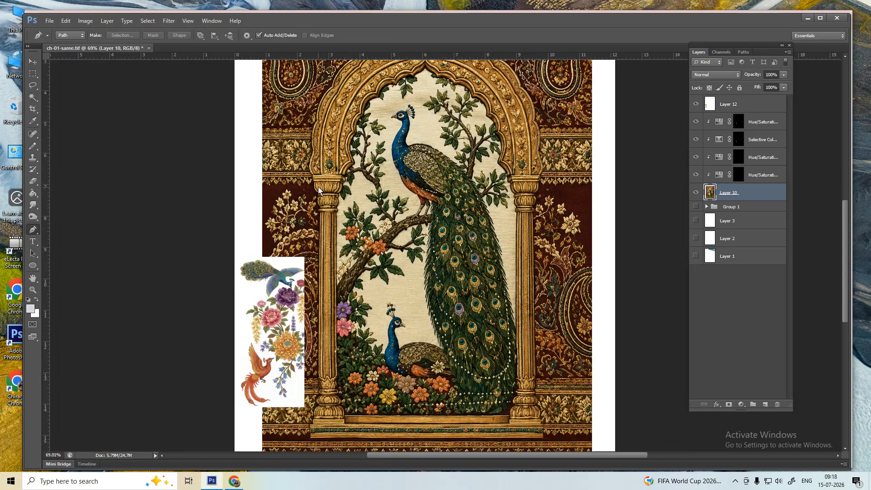
scroll(318, 186, up, 10)
key(w)
click(398, 194)
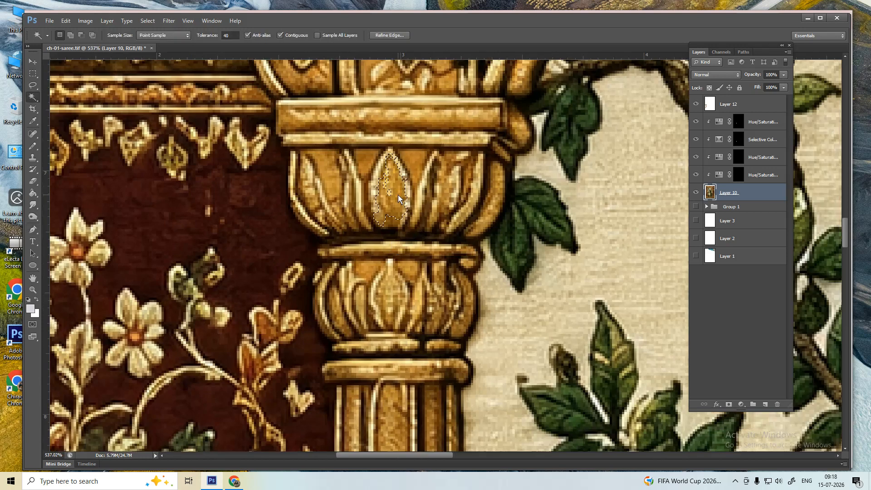
shift+click(378, 184)
shift+click(391, 226)
scroll(390, 181, up, 2)
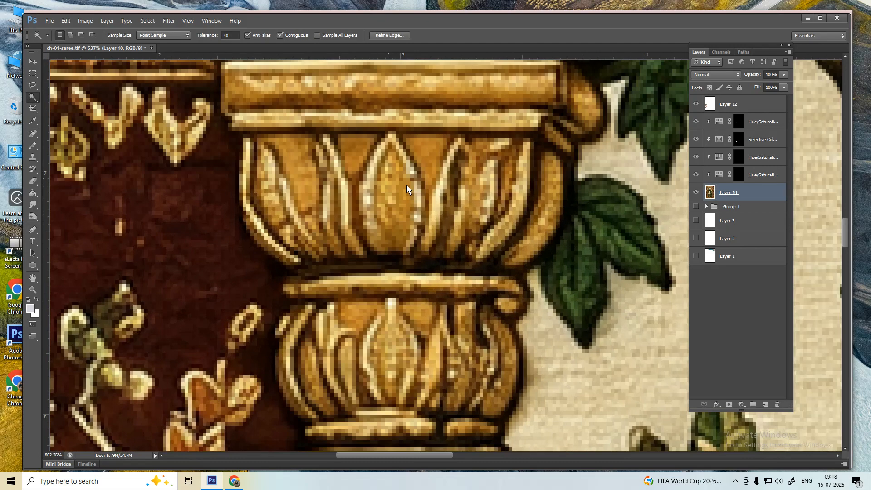
- Lasso-trim the stray area and shift the petal's hue left to pinkish purple
key(l)
key(alt)
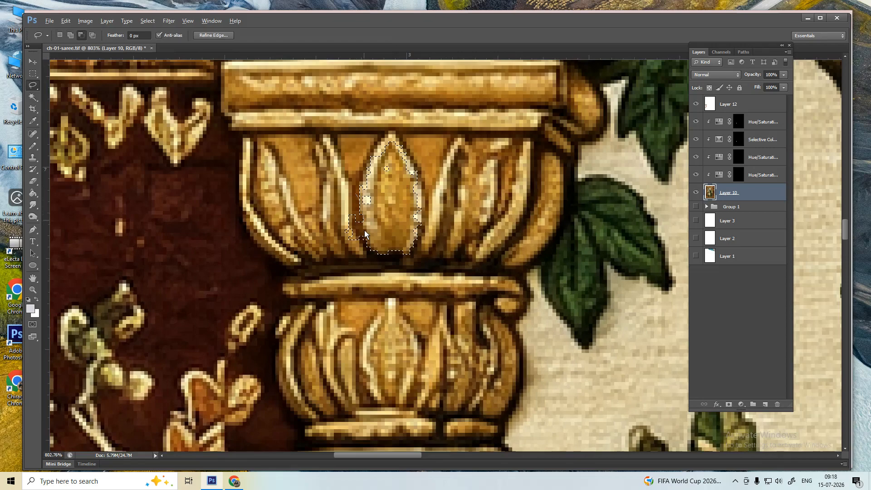
drag(323, 198, 324, 199)
key(ctrl+u)
mouse_move(712, 109)
mouse_down()
mouse_move(686, 110)
mouse_move(728, 110)
mouse_move(687, 131)
mouse_move(707, 109)
mouse_move(694, 109)
mouse_up()
key(Return)
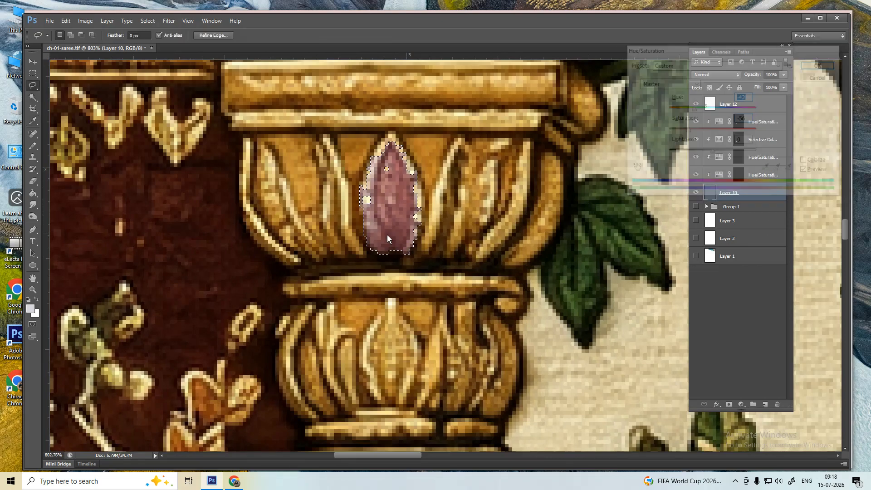
- Magic Wand the left gold petal on the capital, undoing an unwanted strip
key(w)
click(270, 202)
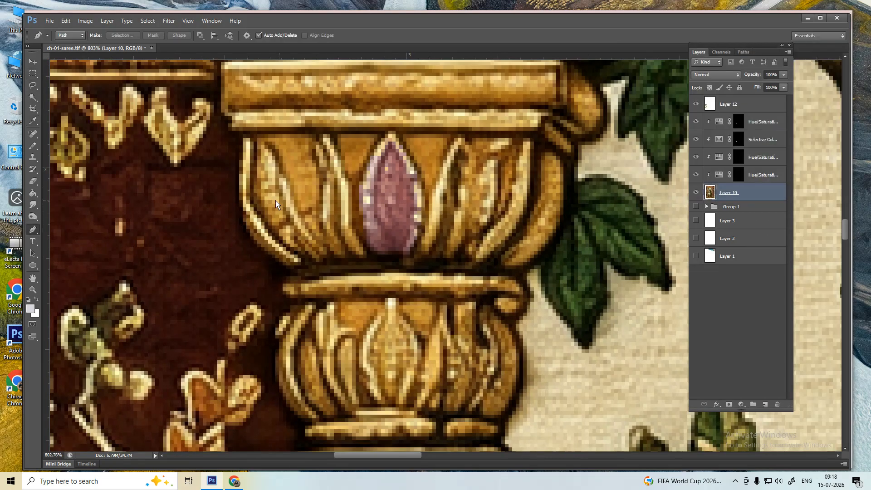
shift+click(271, 179)
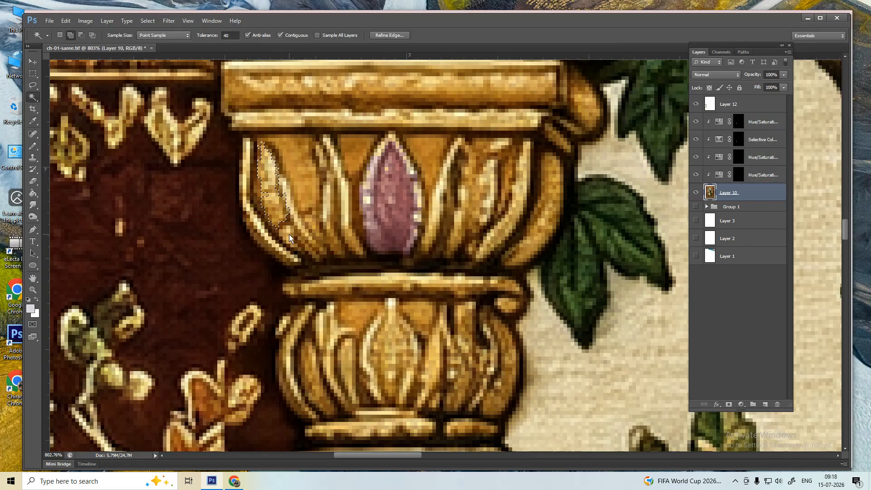
shift+click(295, 238)
shift+click(305, 246)
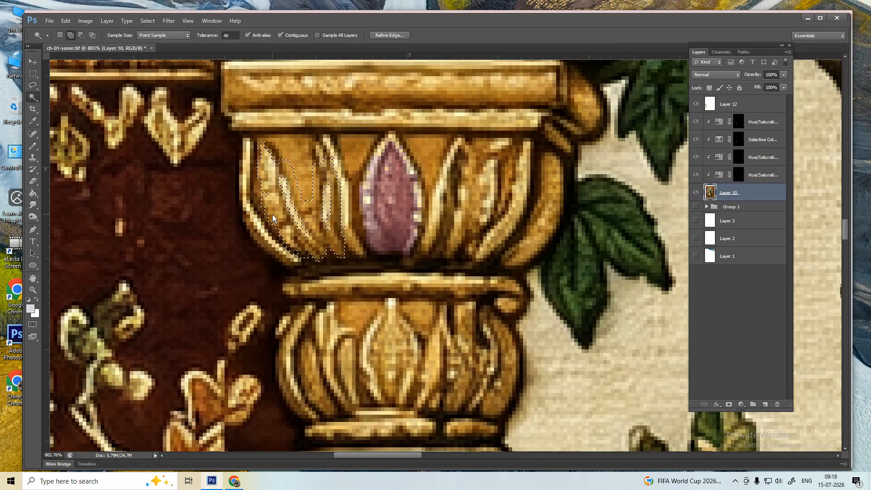
key(ctrl+z)
shift+click(261, 198)
shift+click(303, 251)
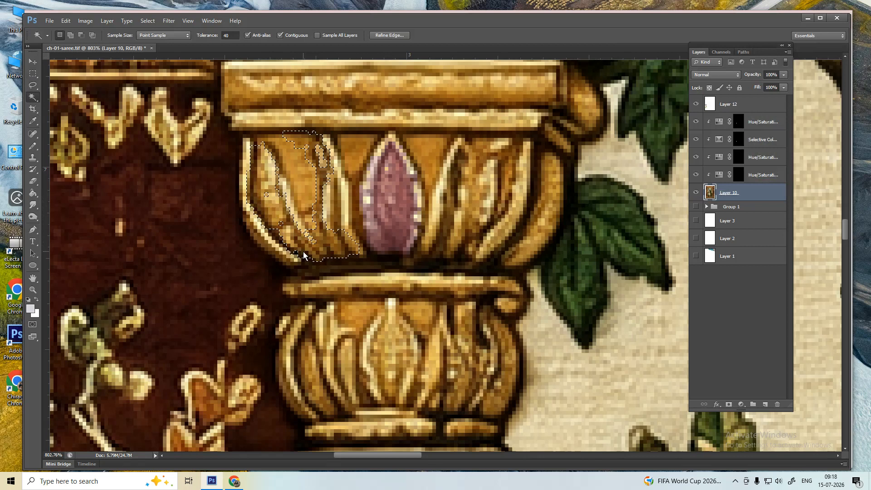
- Lasso away the excess and recolour the left petal a muted magenta-purple
key(l)
drag(270, 108, 282, 105)
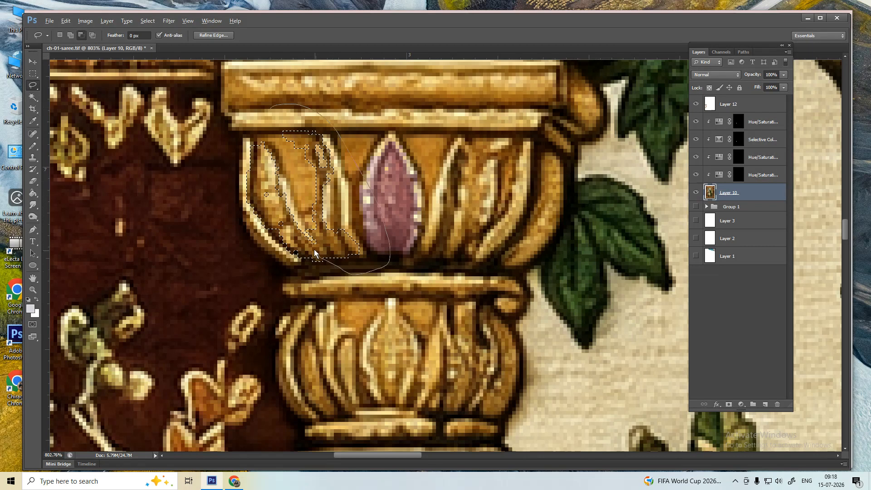
drag(305, 195, 301, 176)
key(ctrl+u)
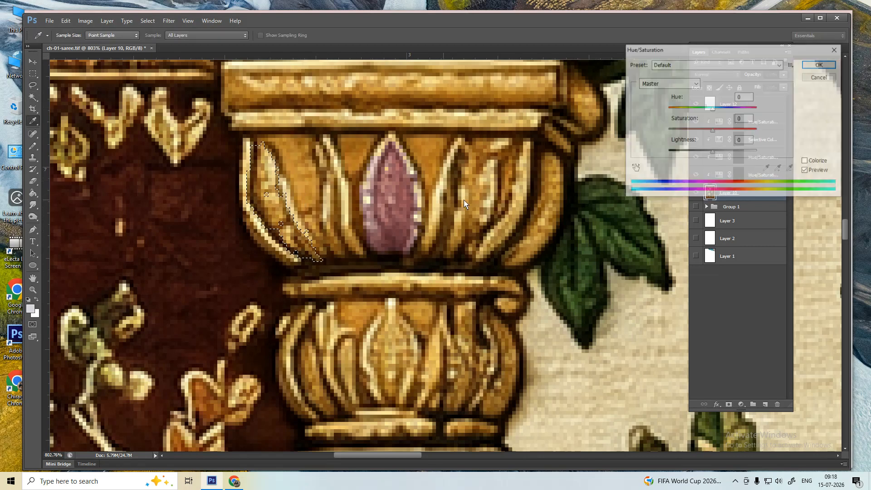
drag(710, 109, 687, 132)
key(Return)
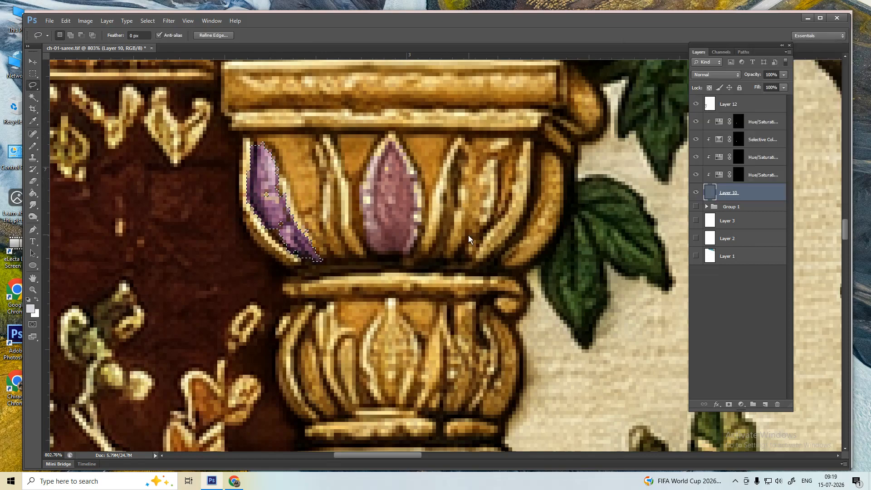
- Try a rough freehand selection and pink recolour of the right petal, then undo it
key(w)
shift+click(478, 223)
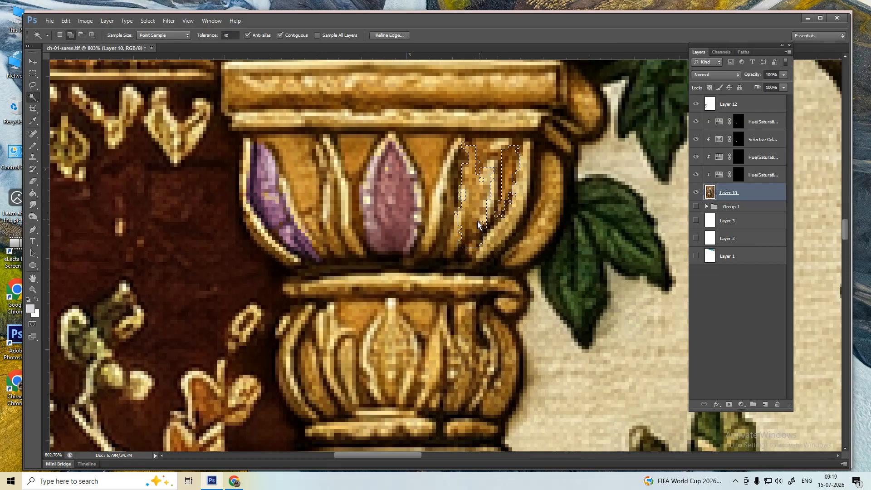
click(487, 223)
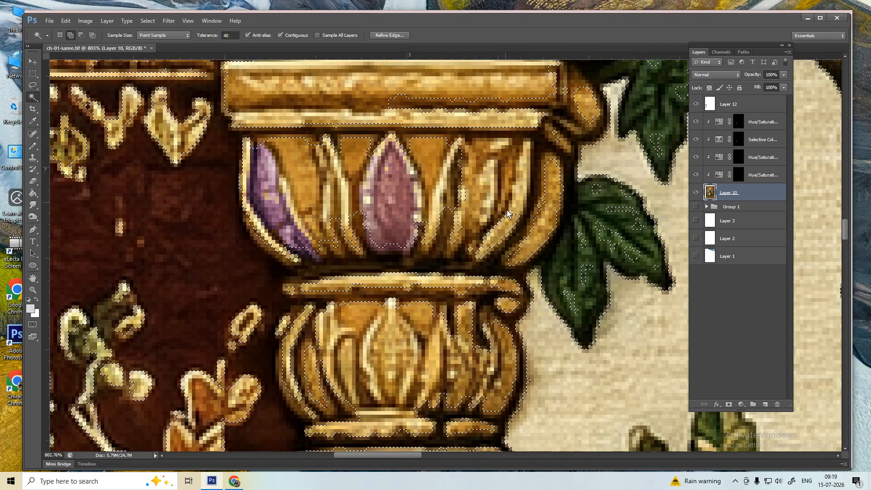
click(456, 232)
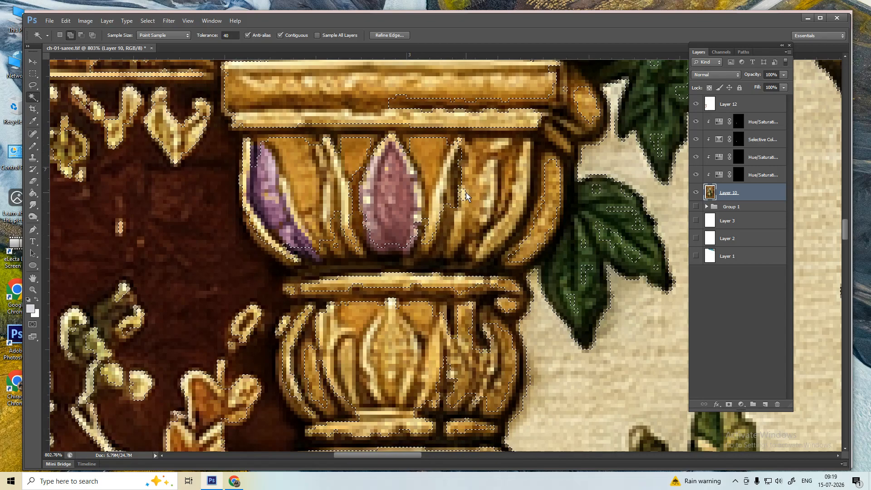
key(l)
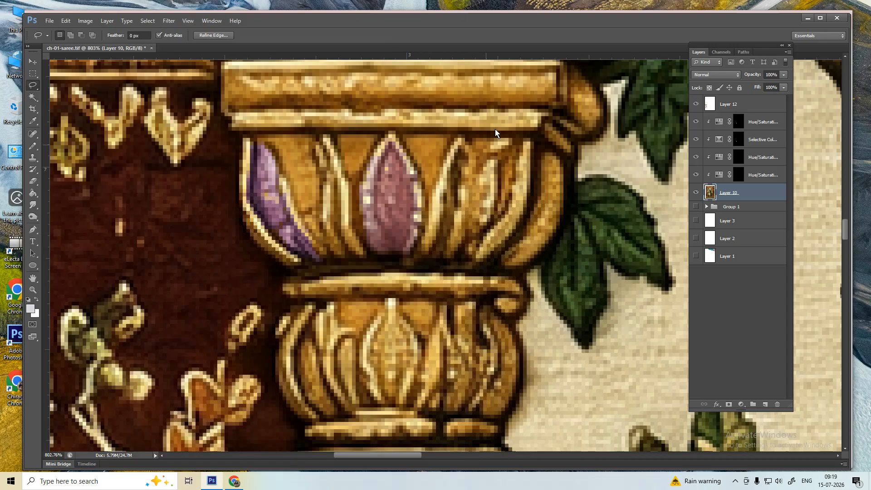
key(ctrl+d)
drag(530, 142, 529, 142)
key(ctrl+u)
drag(712, 109, 675, 133)
key(Return)
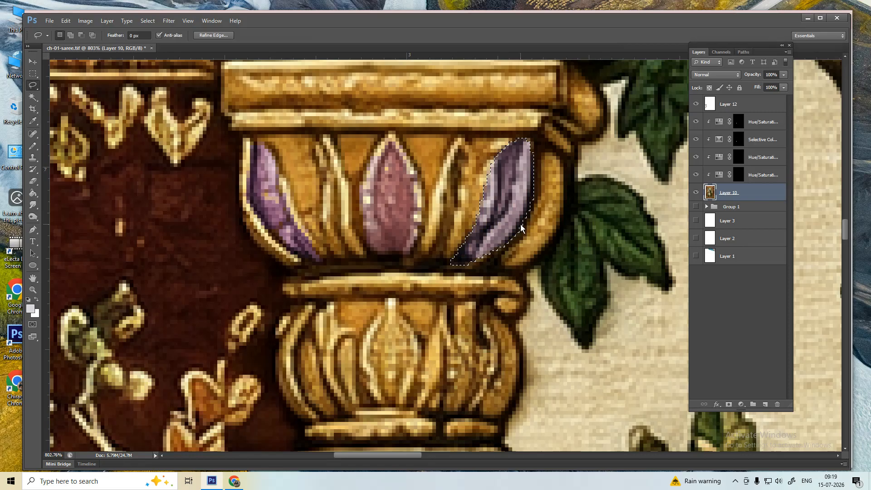
key(ctrl+alt+z)
key(ctrl+alt+z)
key(m)
- Trace the right petal's outline with a Pen path, testing a hue shift then cancelling
key(p)
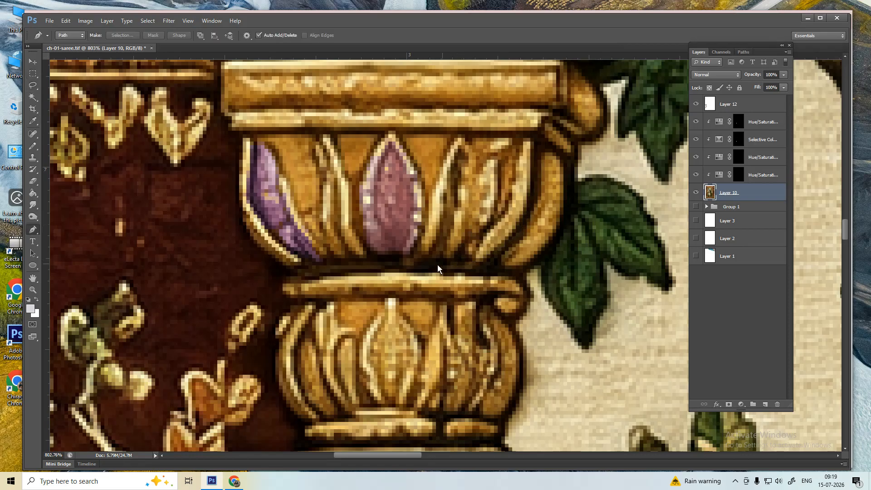
drag(503, 184, 503, 184)
key(ctrl+z)
drag(483, 215, 492, 172)
drag(527, 138, 529, 139)
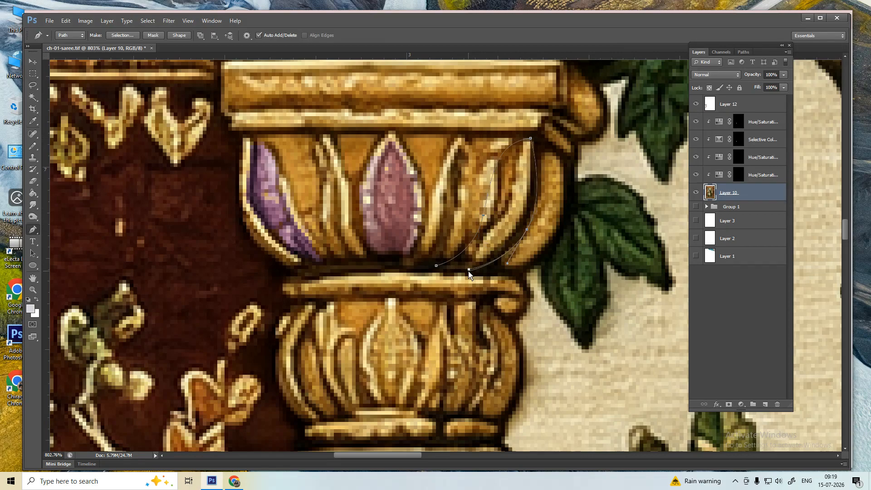
key(ctrl+Return)
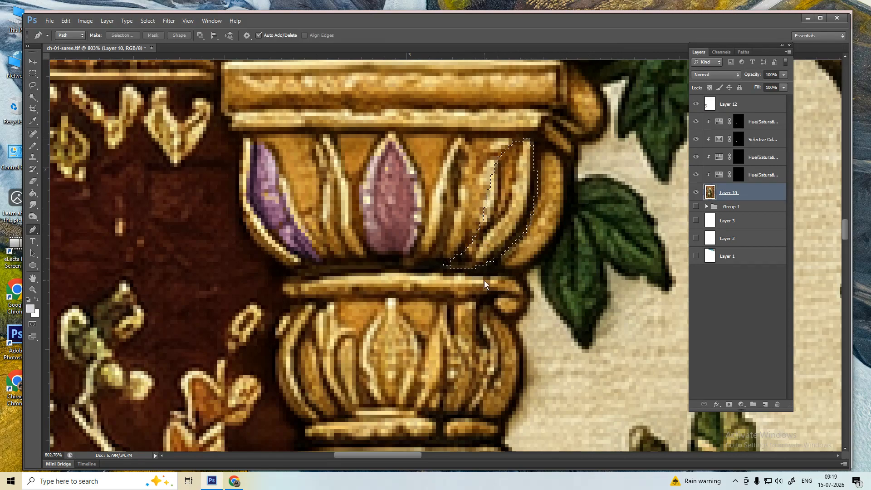
key(ctrl+u)
mouse_move(712, 109)
mouse_down()
mouse_move(687, 109)
mouse_move(748, 109)
mouse_move(723, 109)
mouse_up()
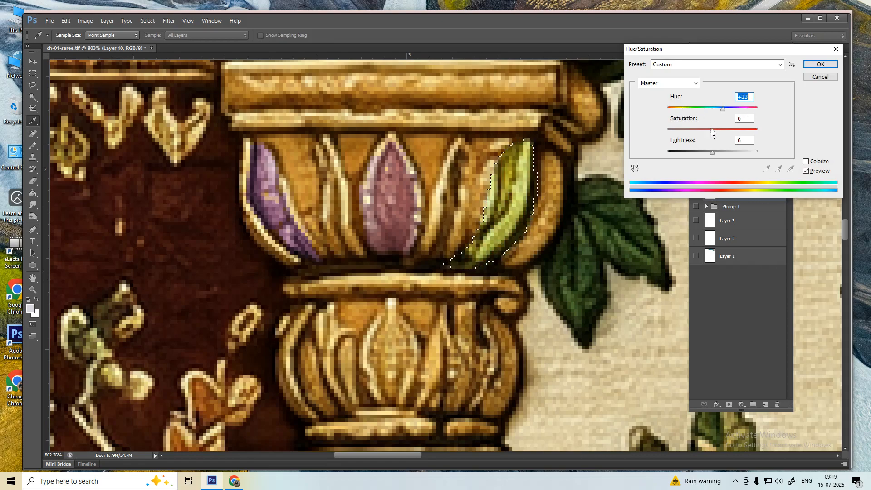
key(Escape)
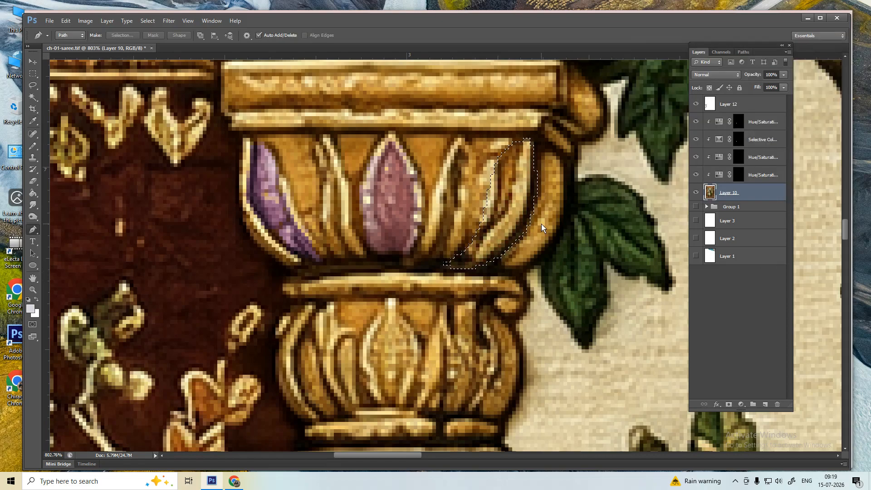
key(ctrl+d)
- Make a selection from the petal path and recolour it purple with Saturation -68
right_click(527, 212)
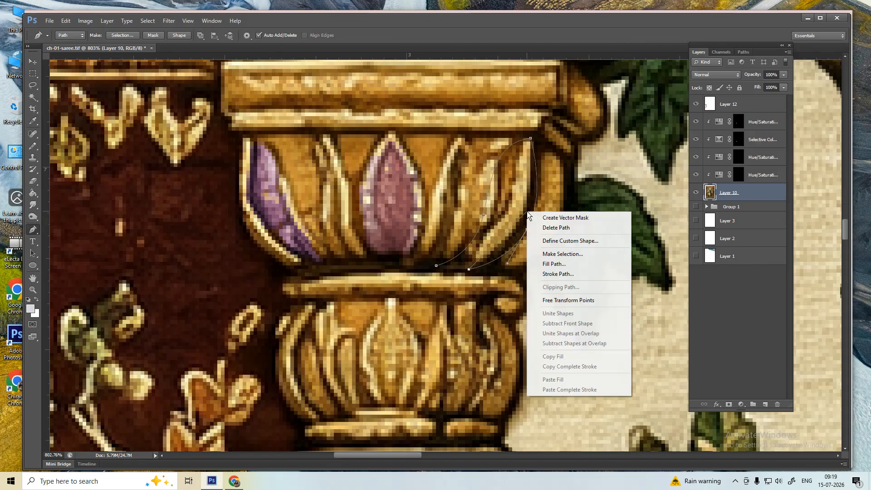
click(553, 255)
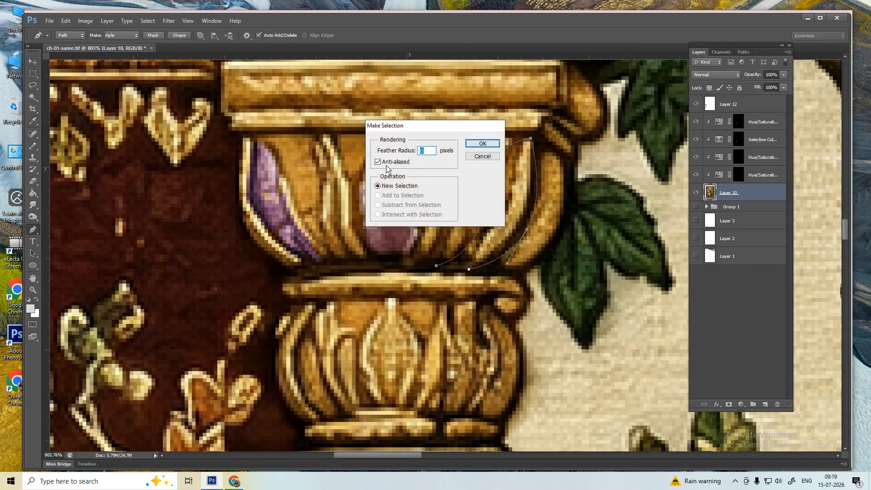
key(Return)
key(ctrl+u)
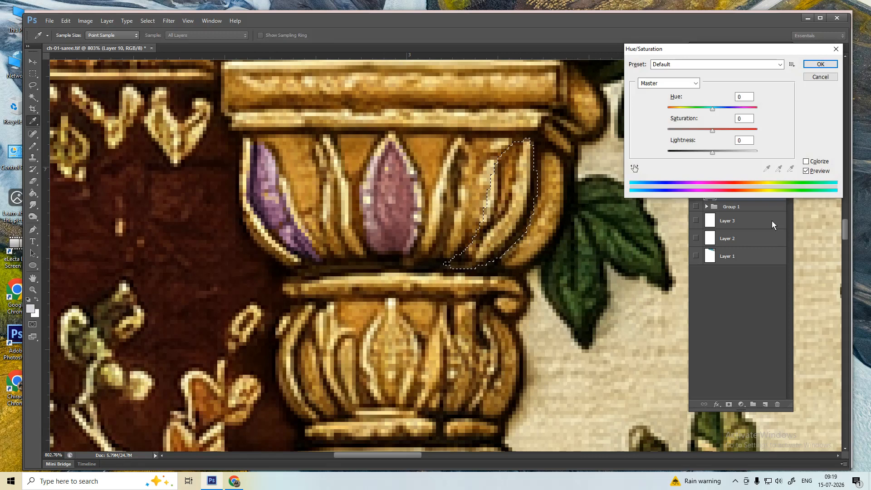
drag(712, 109, 683, 132)
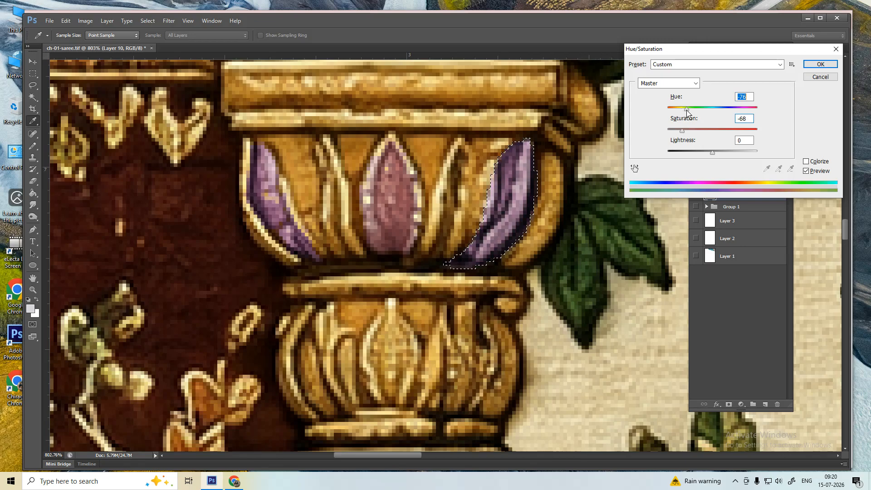
key(Return)
key(p)
key(ctrl+d)
key(ctrl+minus)
key(ctrl+minus)
key(ctrl+minus)
key(ctrl+minus)
key(ctrl+minus)
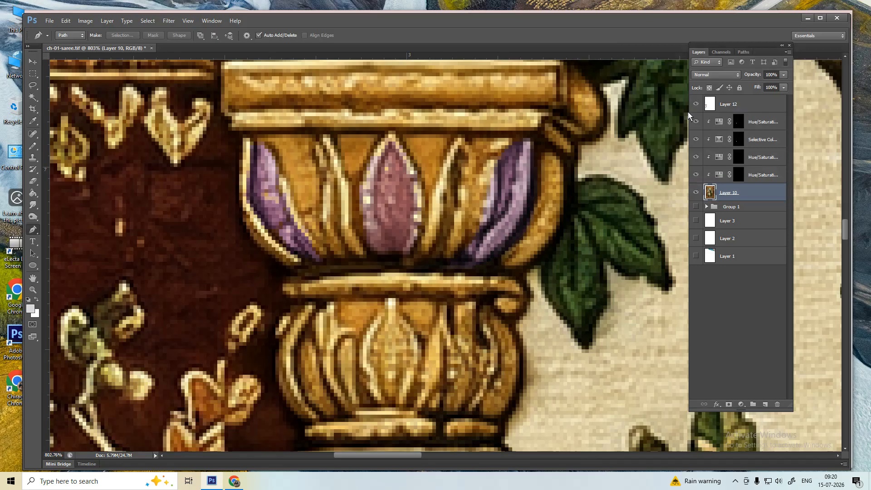
- Zoom in on the peacock's eye and Magic Wand its pale upper and left rim
key(ctrl+minus)
key(ctrl+minus)
key(ctrl+minus)
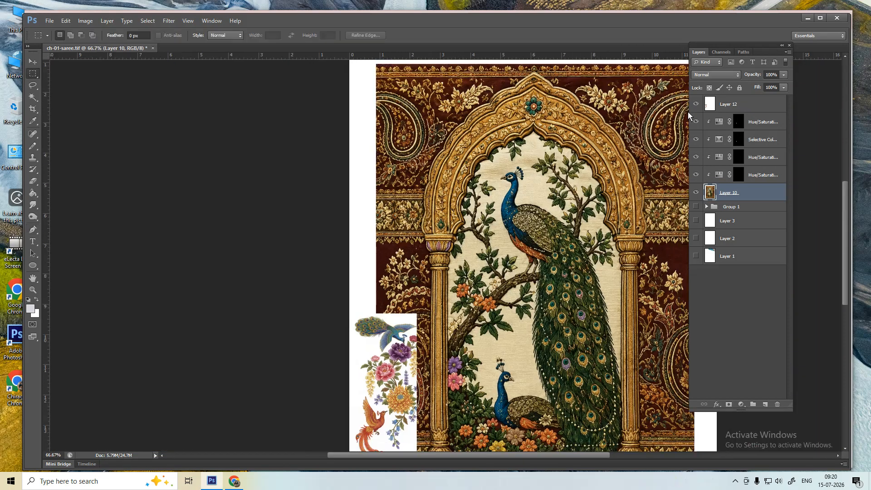
drag(500, 181, 582, 263)
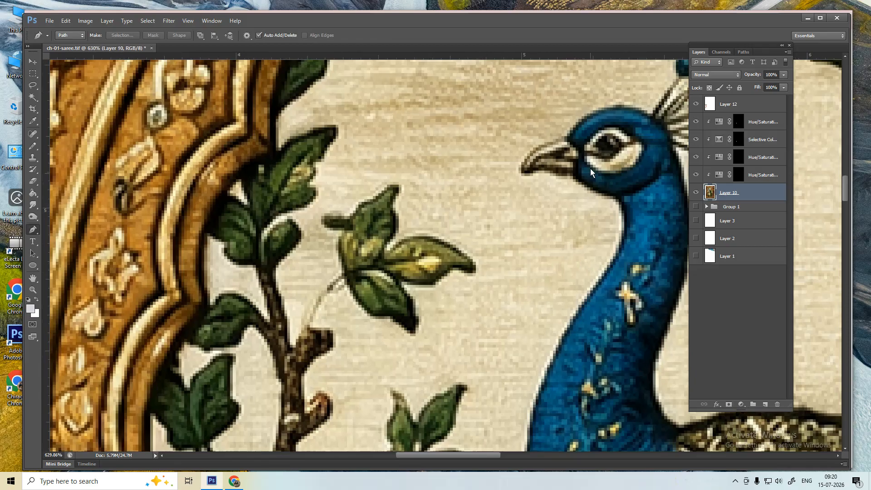
drag(590, 167, 500, 258)
drag(521, 225, 560, 240)
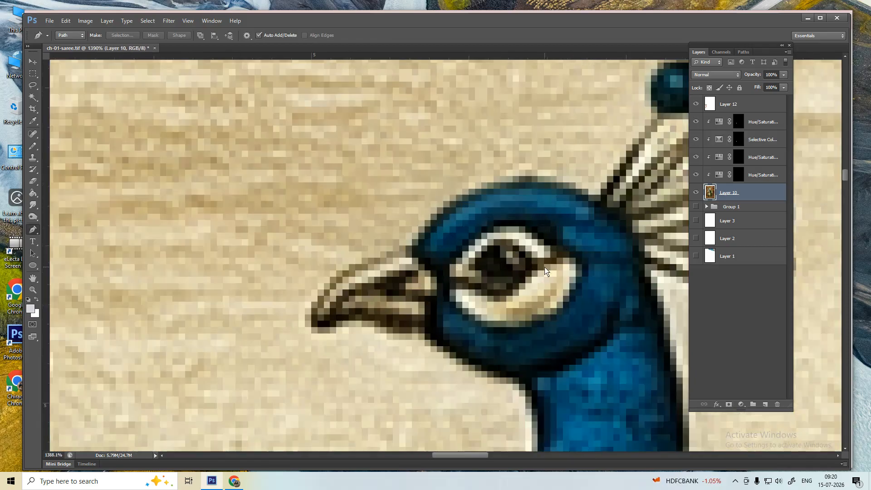
drag(521, 264, 531, 268)
key(w)
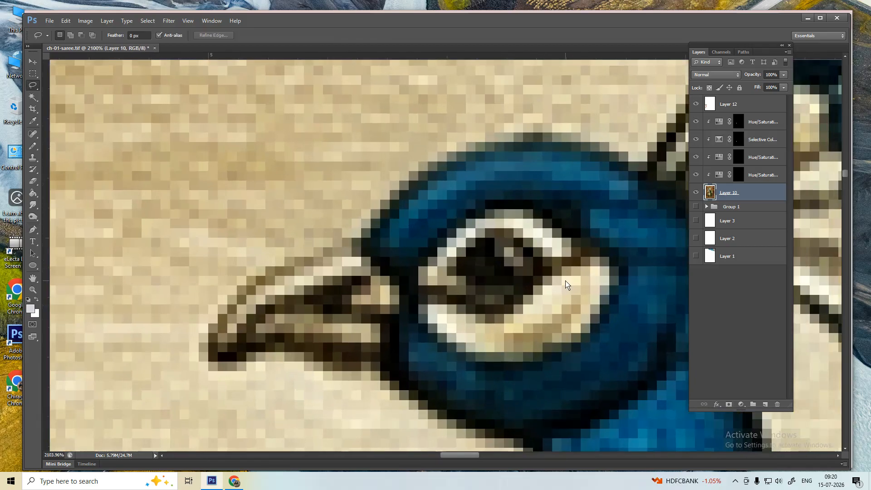
key(shift+w)
shift+click(518, 225)
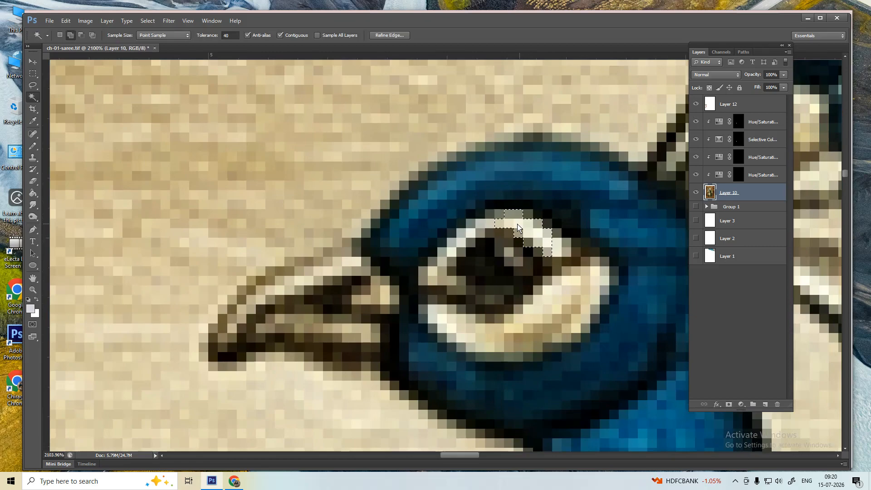
click(471, 232)
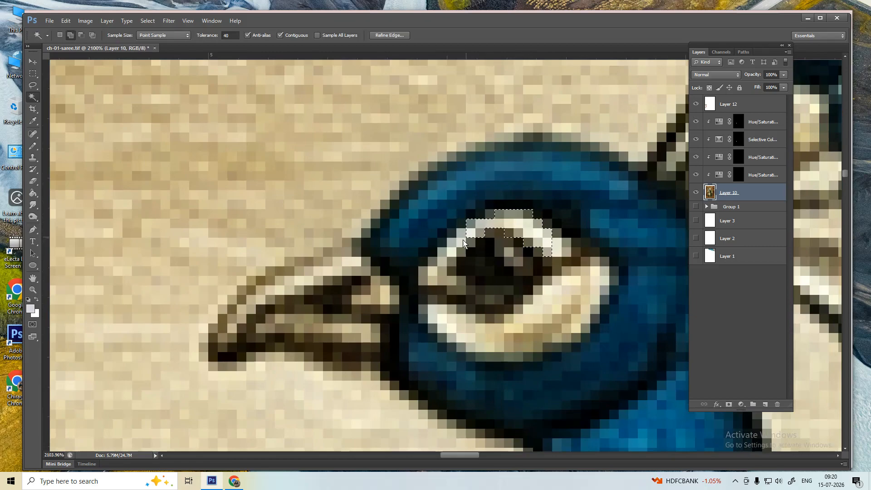
click(441, 266)
- Raise Lightness in Hue/Saturation so the upper eye rim turns almost white
key(ctrl+u)
drag(712, 109, 736, 152)
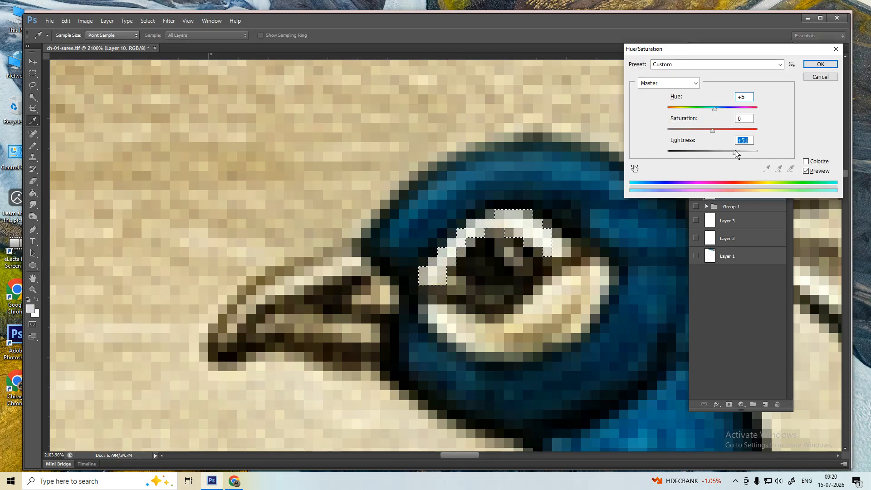
key(Return)
key(ctrl+d)
- Lasso the lower eye rim and reapply the same brightening with Ctrl+Alt+U
key(l)
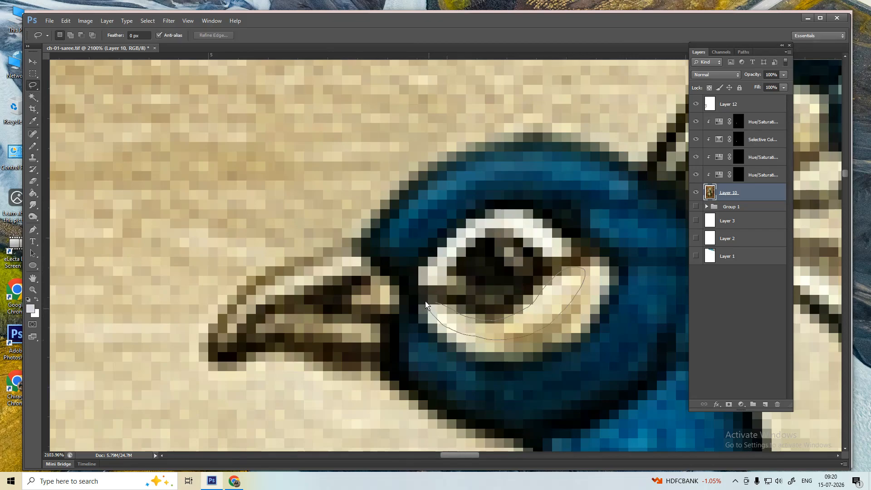
drag(425, 304, 428, 303)
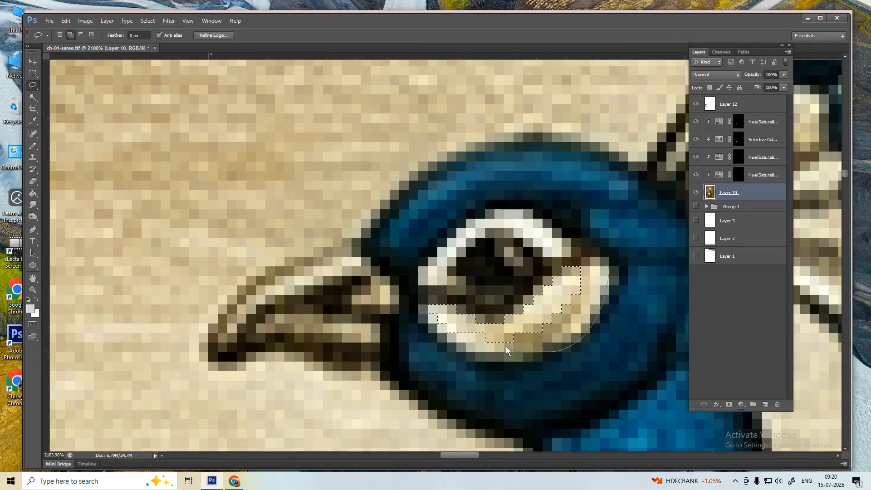
drag(589, 272, 600, 256)
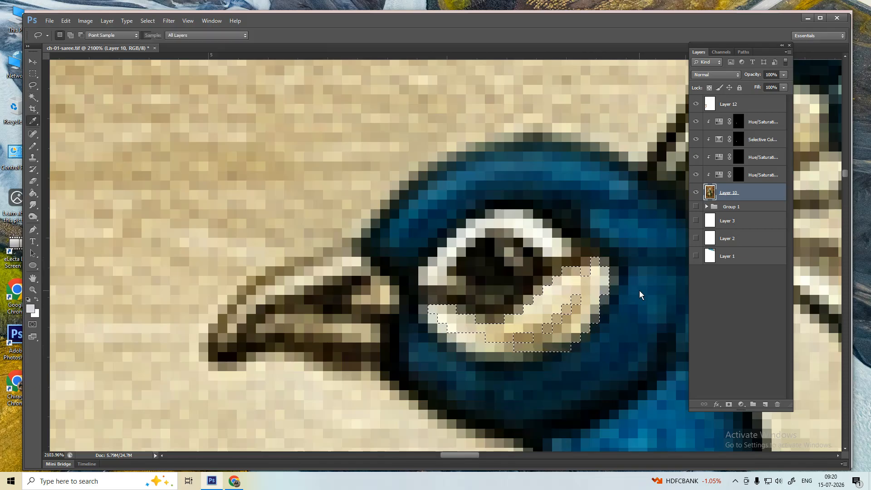
key(ctrl+alt+u)
key(Return)
key(ctrl+d)
key(ctrl+minus)
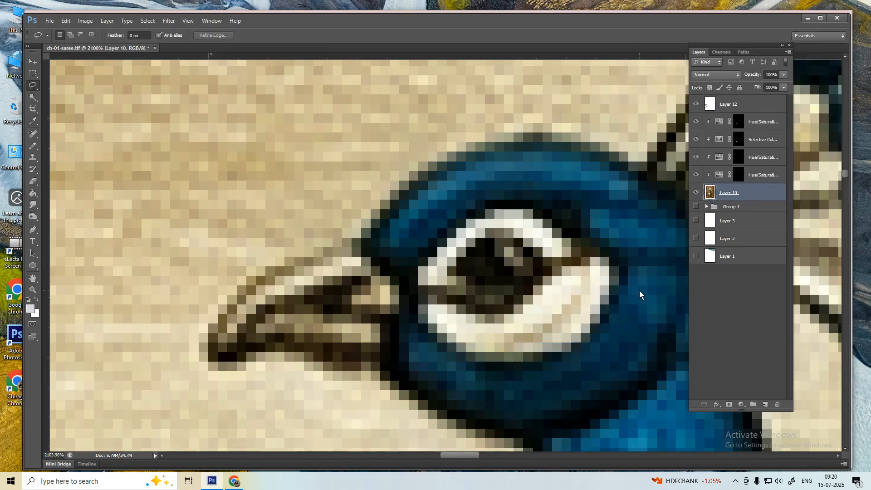
key(ctrl+minus)
key(ctrl+minus)
key(ctrl+minus)
key(ctrl+minus)
key(ctrl+minus)
key(ctrl+minus)
key(ctrl+minus)
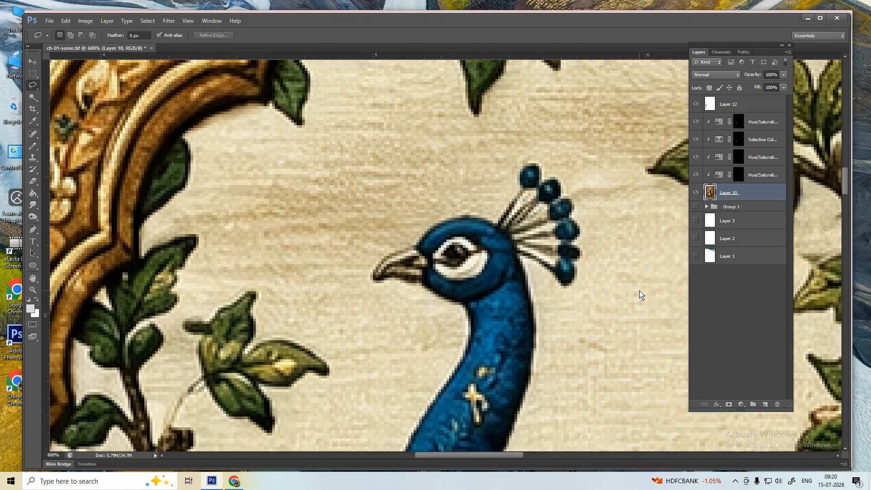
- Marquee the arch-top teal flower and Alt-drag a copy to its left
key(ctrl+minus)
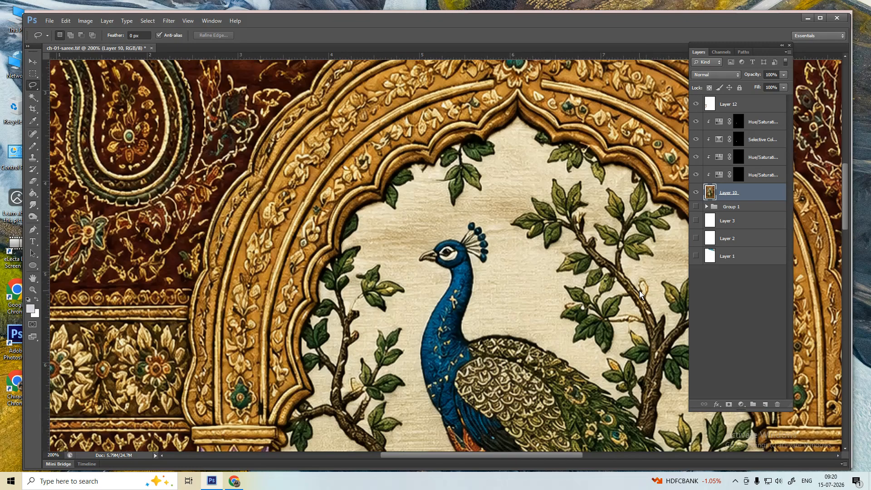
key(p)
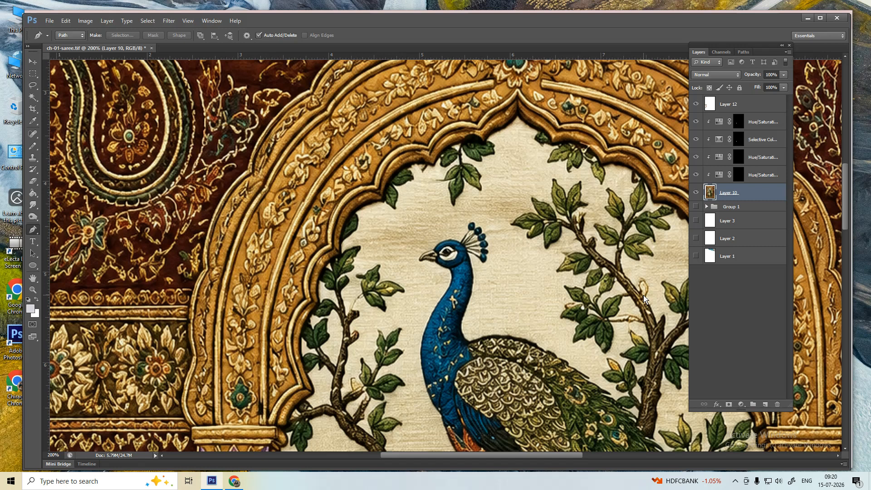
scroll(482, 370, down, 3)
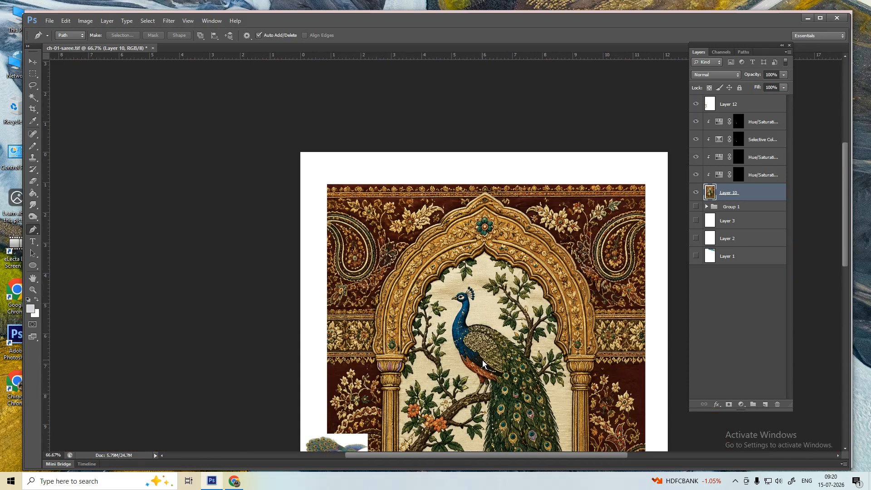
key(l)
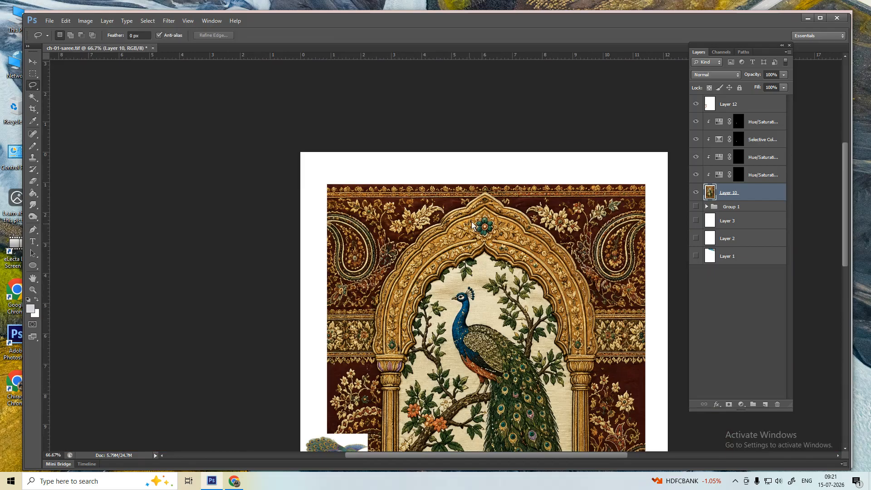
scroll(471, 224, up, 4)
scroll(451, 265, up, 3)
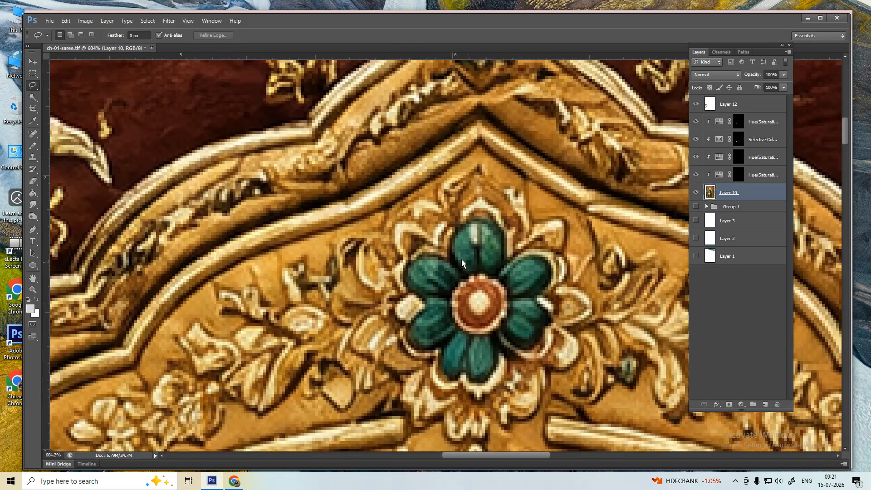
key(m)
drag(384, 195, 610, 423)
mouse_move(504, 312)
mouse_down()
mouse_move(198, 301)
mouse_move(486, 244)
mouse_move(456, 246)
mouse_move(467, 256)
mouse_move(426, 273)
mouse_move(393, 246)
mouse_up()
key(ctrl+d)
- Lasso around the copied flower's petals and subtract its centre from the selection
key(l)
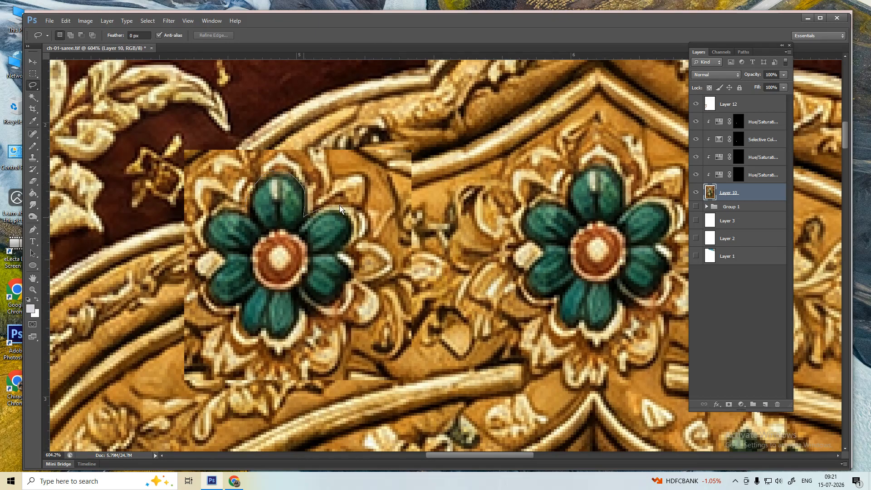
mouse_move(339, 209)
mouse_down()
mouse_move(364, 233)
mouse_move(346, 260)
mouse_up()
mouse_move(297, 303)
mouse_down()
mouse_move(299, 329)
mouse_move(279, 345)
mouse_move(252, 343)
mouse_up()
drag(203, 222, 203, 224)
mouse_move(277, 232)
mouse_down()
mouse_move(307, 279)
mouse_move(266, 286)
mouse_move(272, 242)
mouse_move(309, 276)
mouse_up()
- Apply Selective Color on Neutrals with Yellow -77 and Magenta about -56
key(alt+i)
key(a)
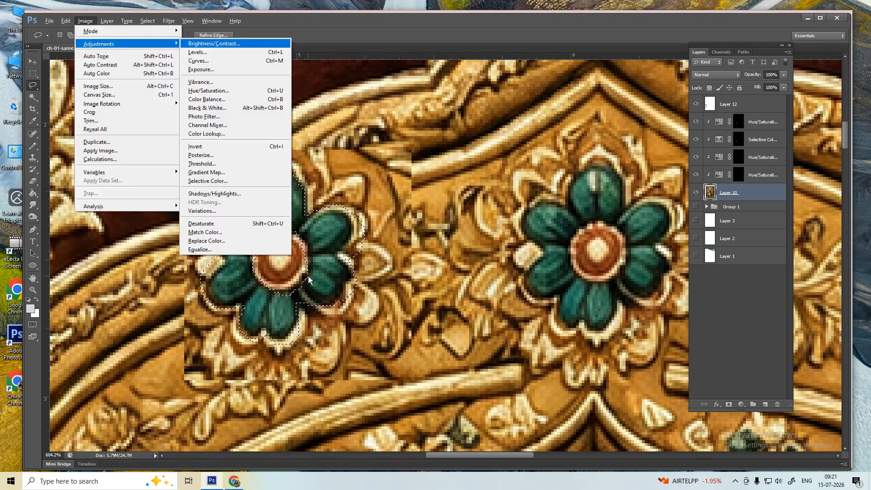
key(s)
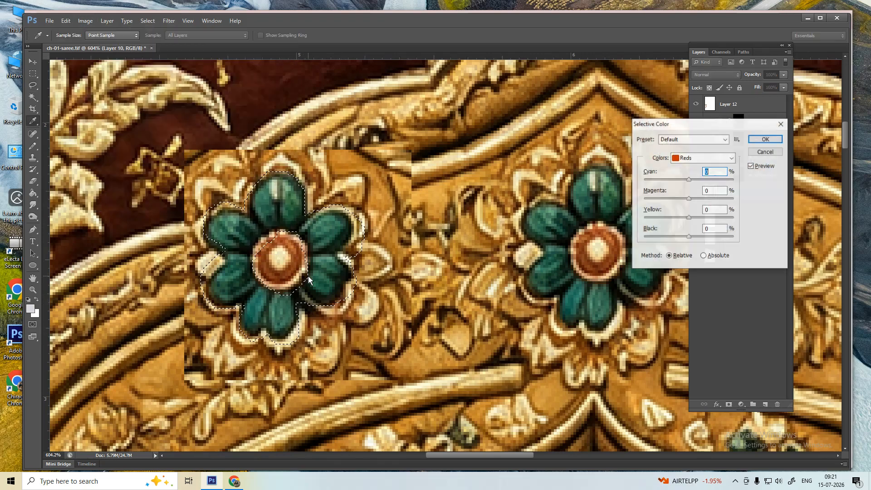
click(775, 153)
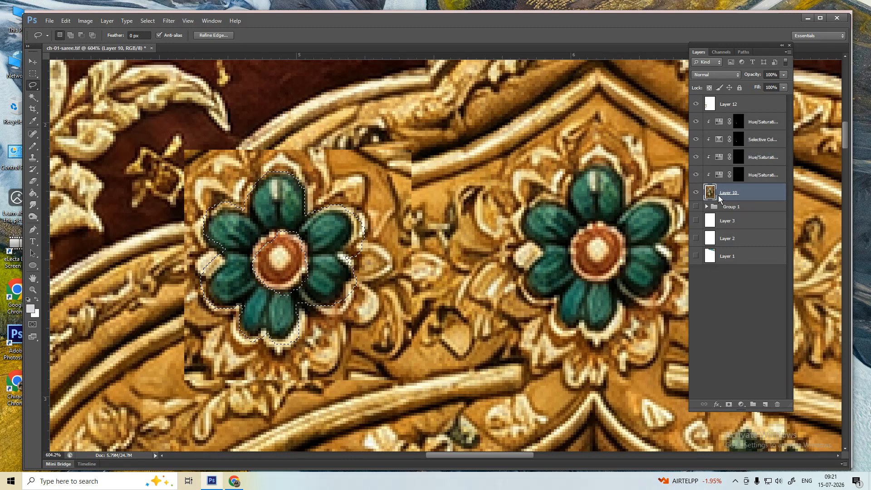
key(alt+i)
key(a)
key(s)
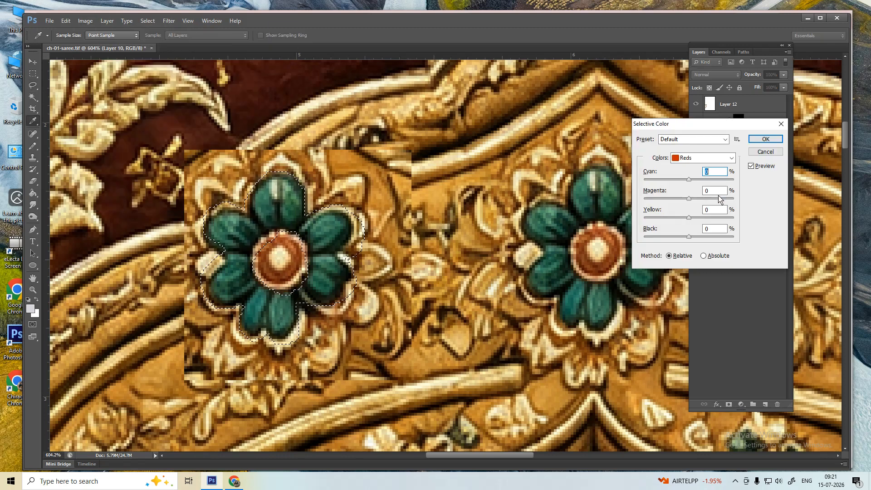
click(691, 158)
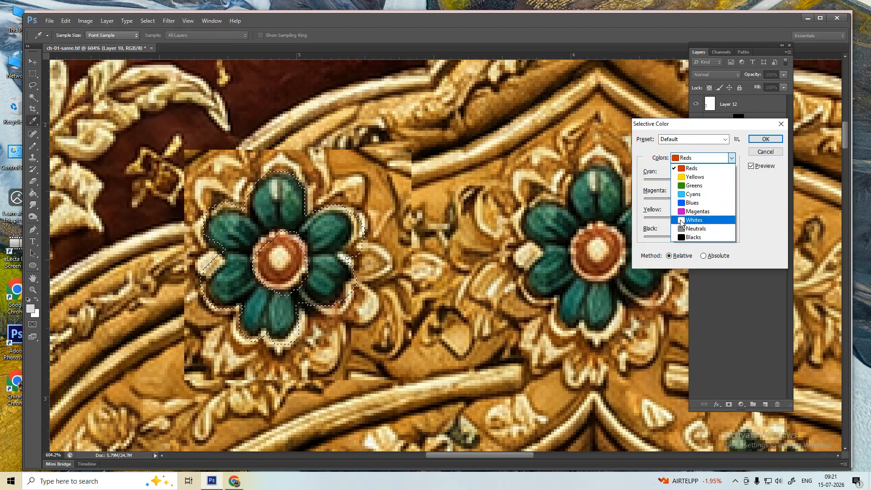
click(694, 228)
drag(688, 218, 654, 222)
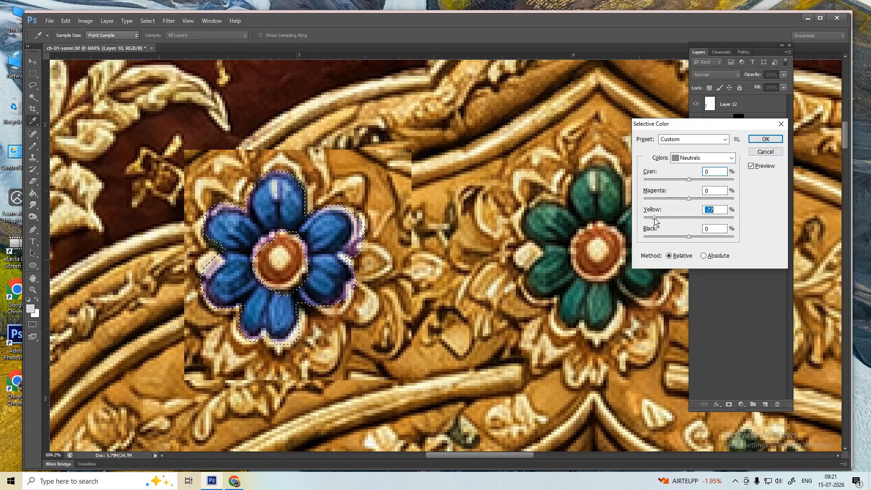
drag(688, 198, 663, 200)
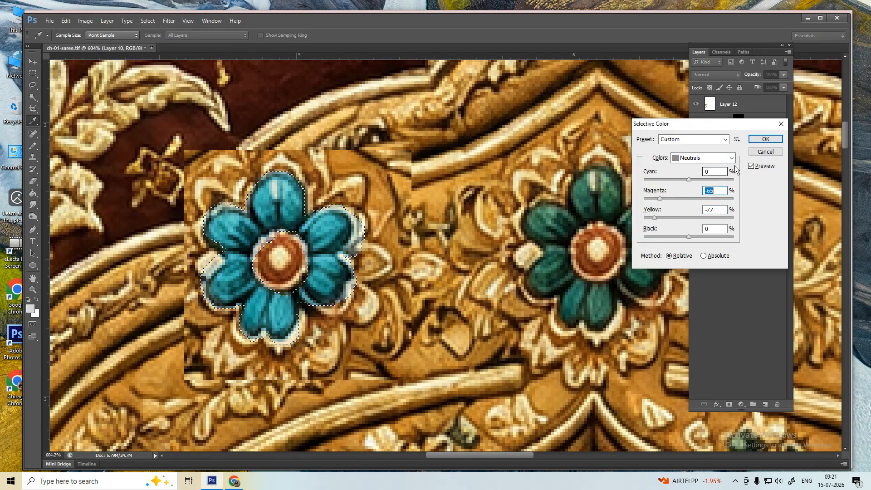
click(766, 140)
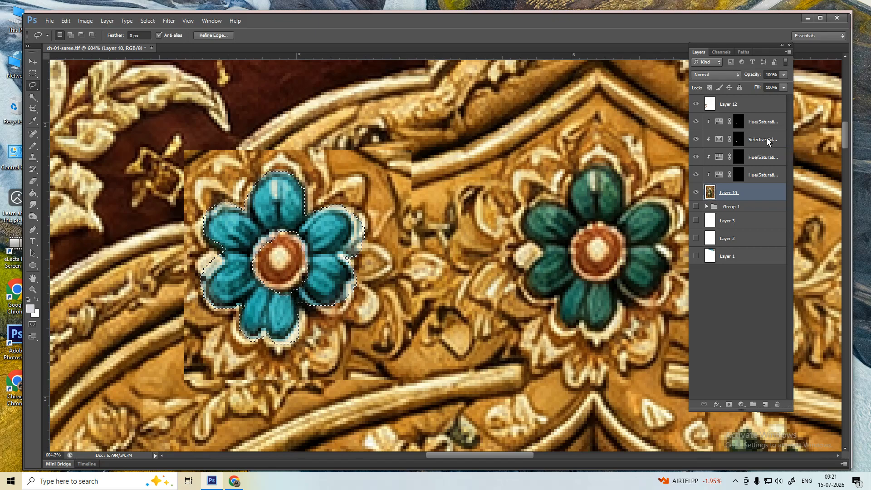
- Move the flower-shaped selection onto the right flower and apply a Selective Color adjustment to it
key(m)
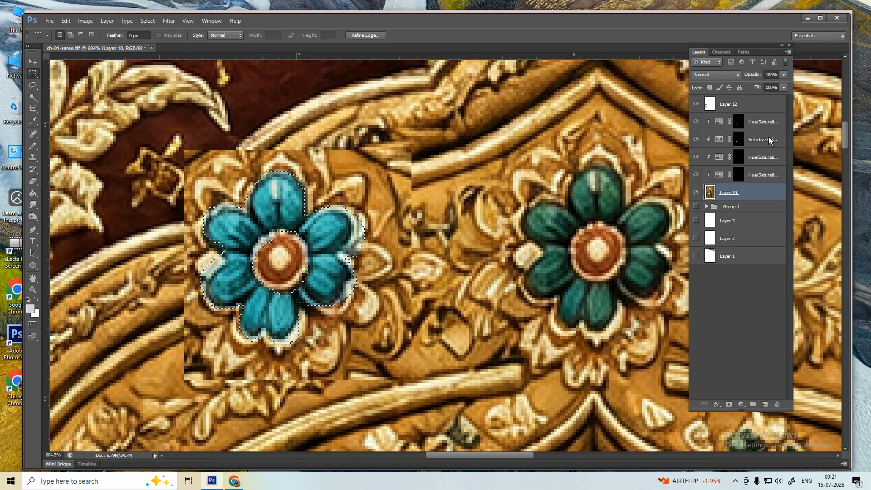
drag(291, 282, 627, 240)
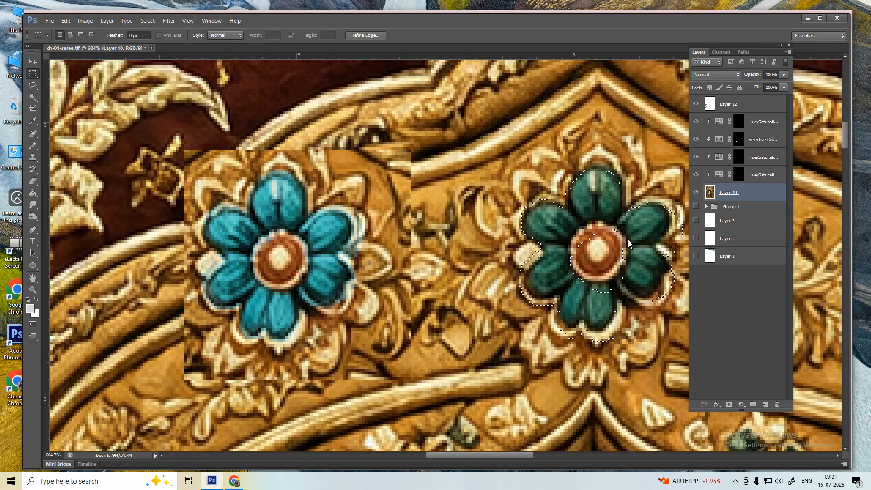
key(alt+i)
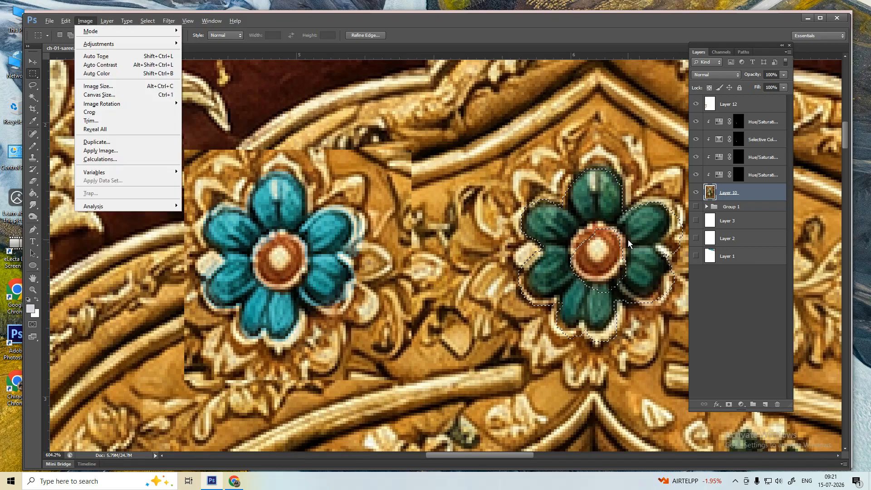
key(a)
key(s)
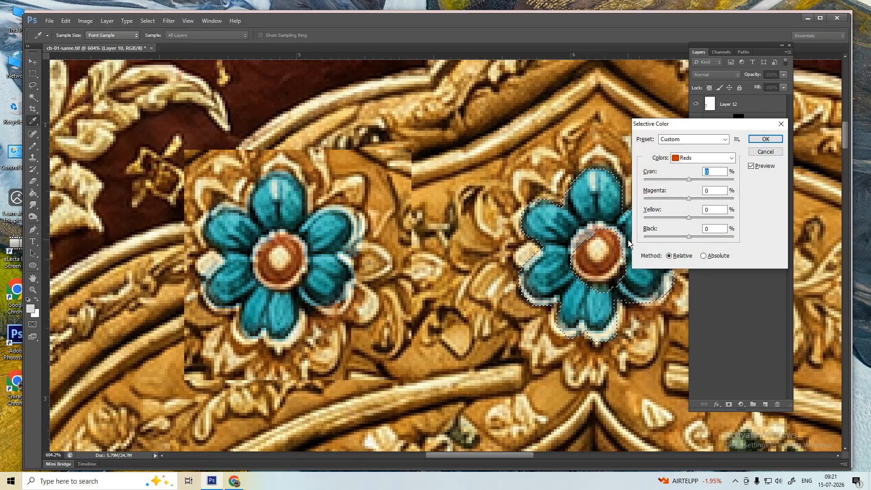
key(Return)
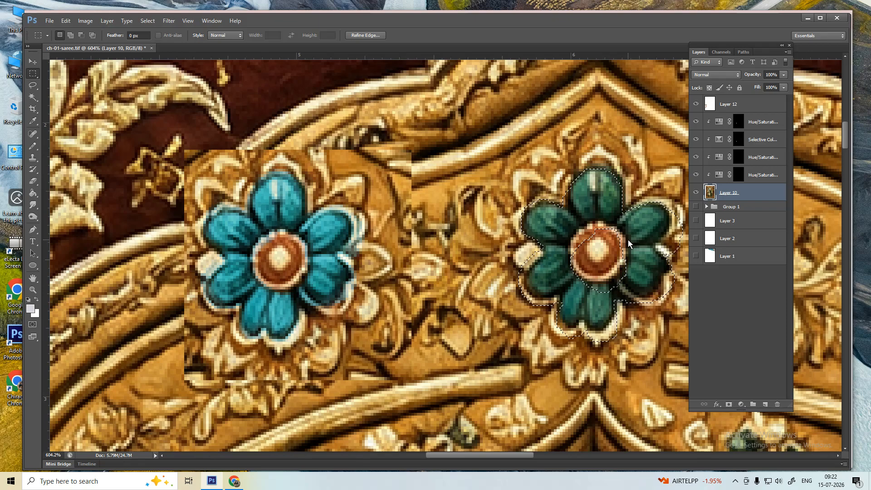
- Soften the boxed green flower with a gentle Gaussian Blur (radius about 2.3), then deselect
key(alt+t)
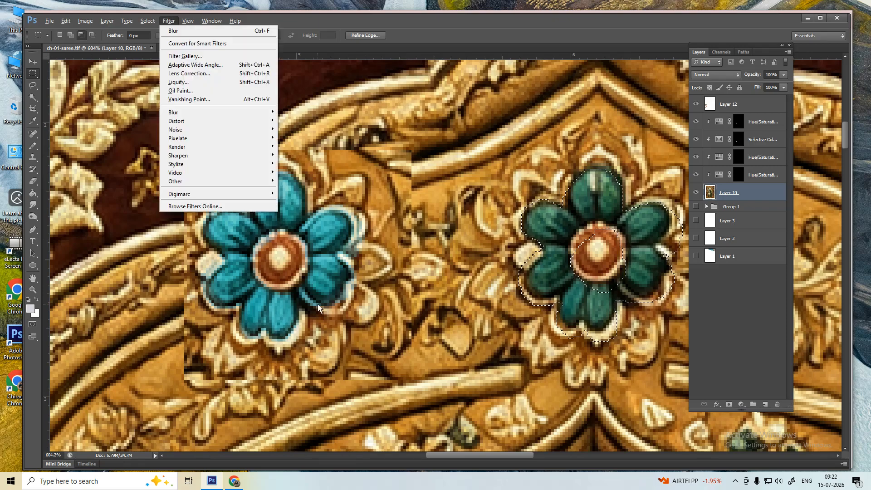
mouse_move(218, 177)
click(409, 170)
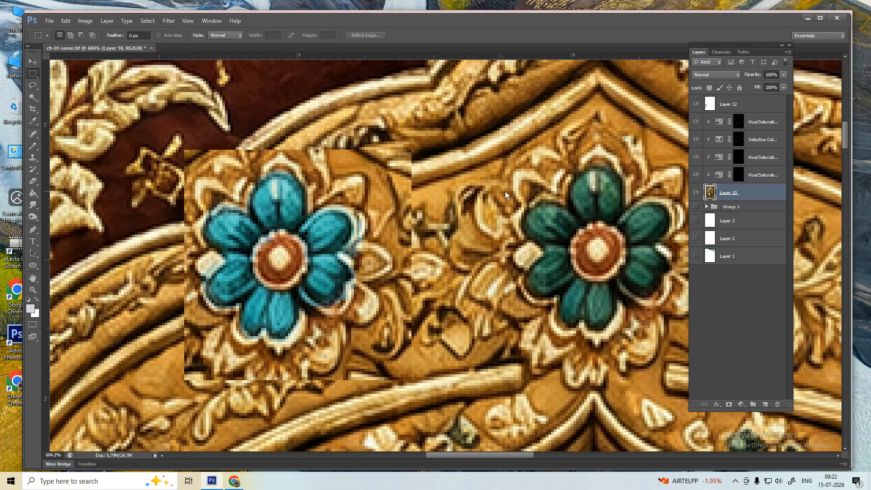
drag(524, 155, 677, 349)
key(alt+t)
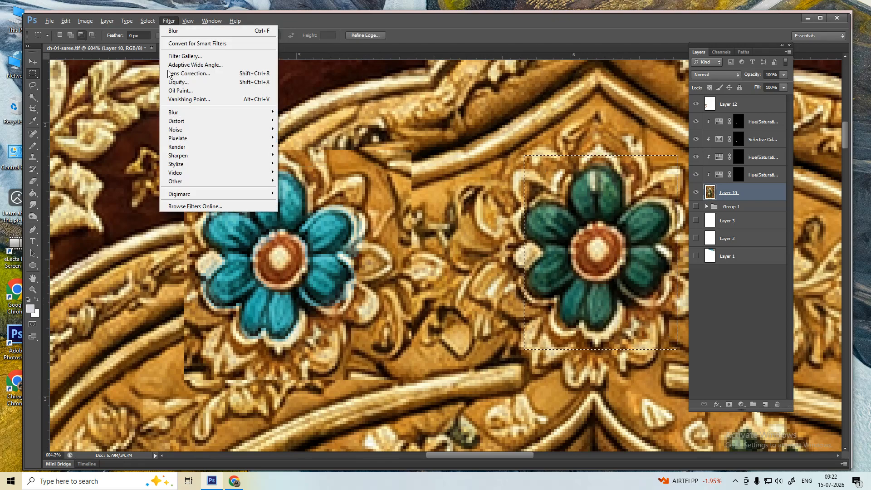
mouse_move(195, 112)
click(300, 176)
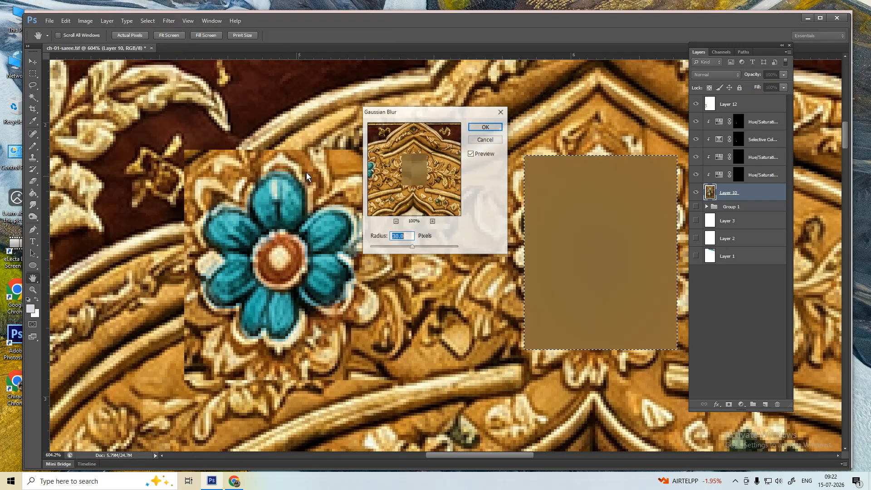
drag(405, 248, 381, 251)
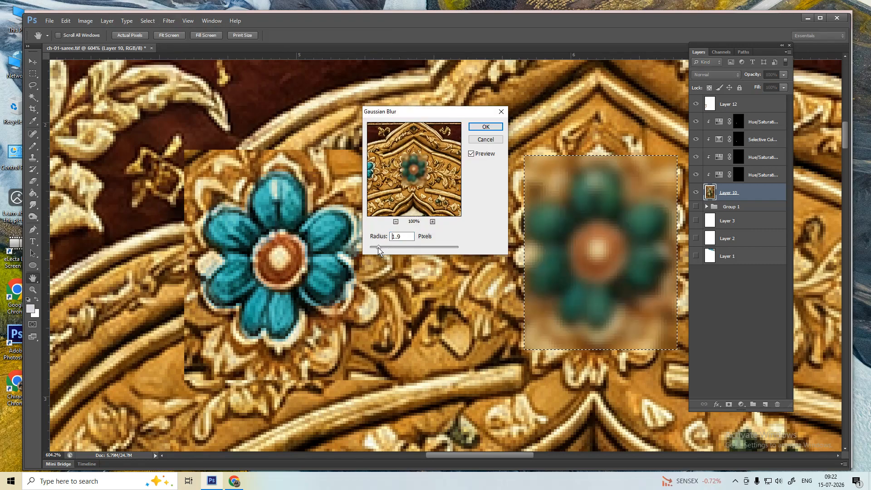
key(Return)
key(ctrl+d)
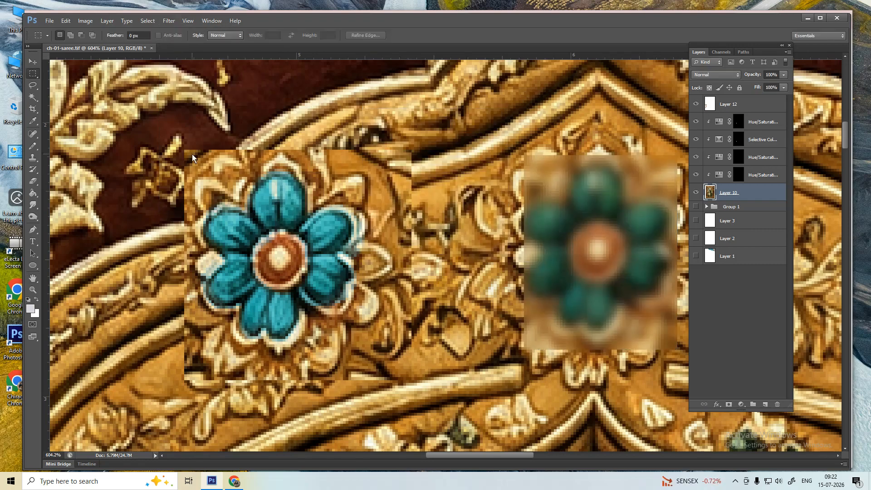
- Select a rectangle around the blue flower and preview Hue/Saturation without applying it
drag(191, 154, 376, 374)
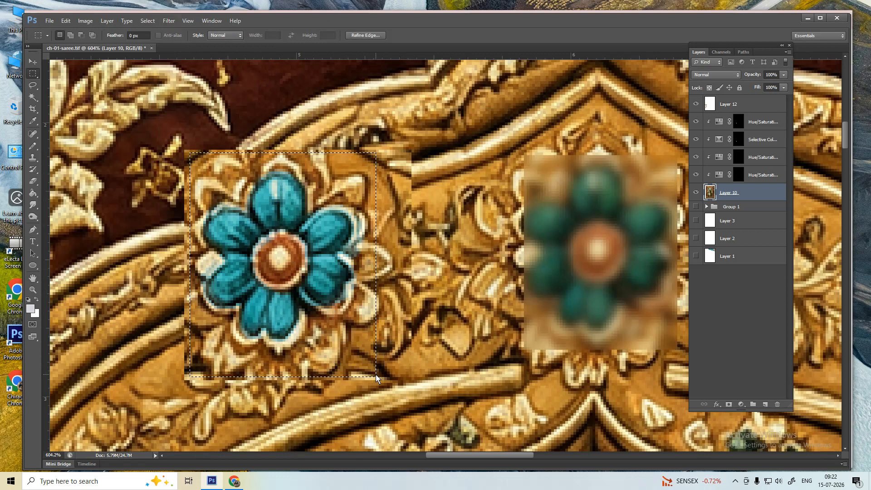
key(alt+t)
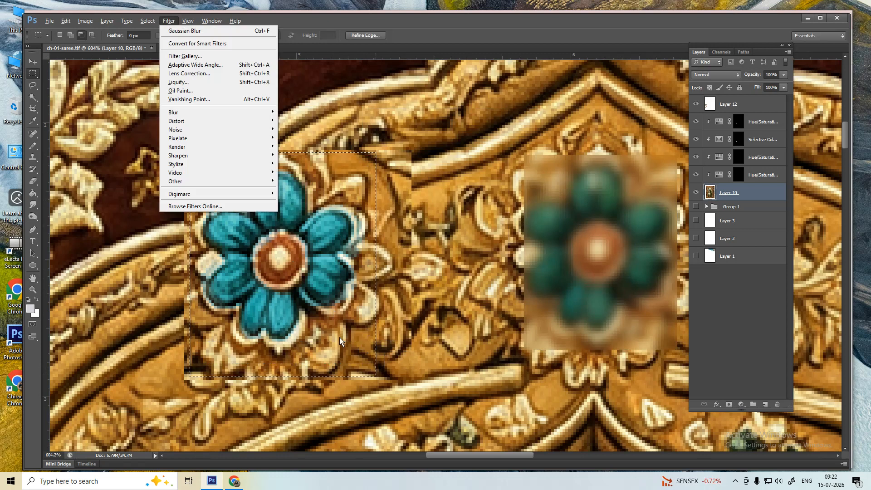
key(Escape)
key(ctrl+d)
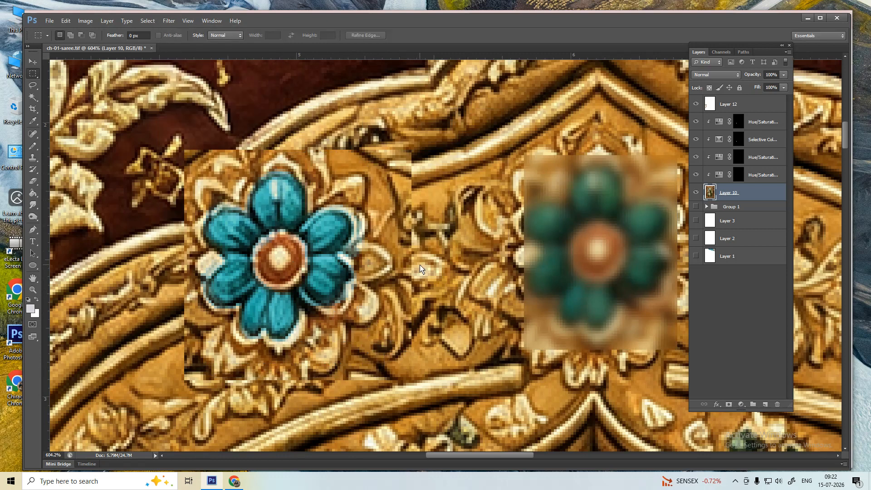
key(ctrl+z)
key(ctrl+u)
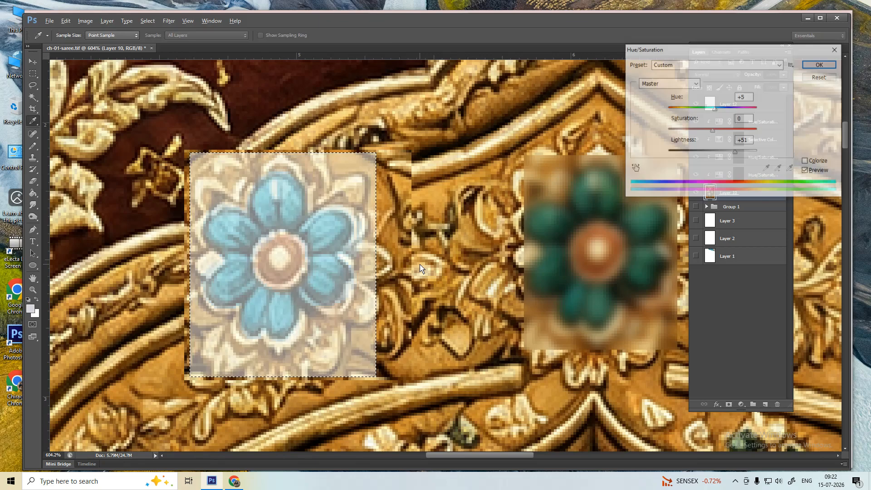
key(Escape)
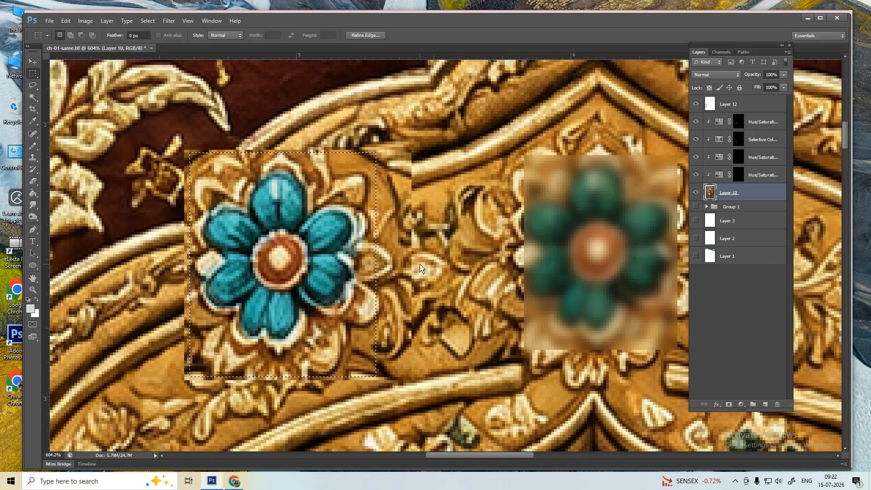
- Try Color Balance, Brightness/Contrast and blur options on the blue flower, cancelling each
key(alt+i)
key(alt+j)
key(alt+b)
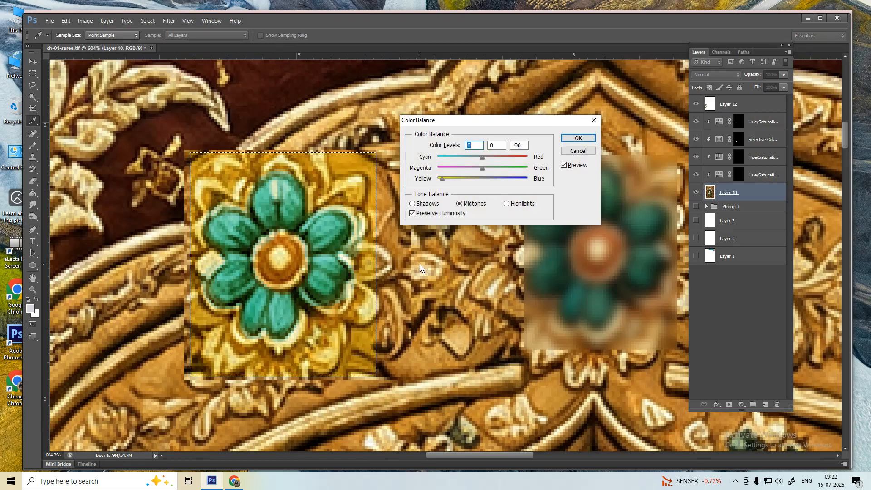
key(Escape)
key(alt+i)
key(j)
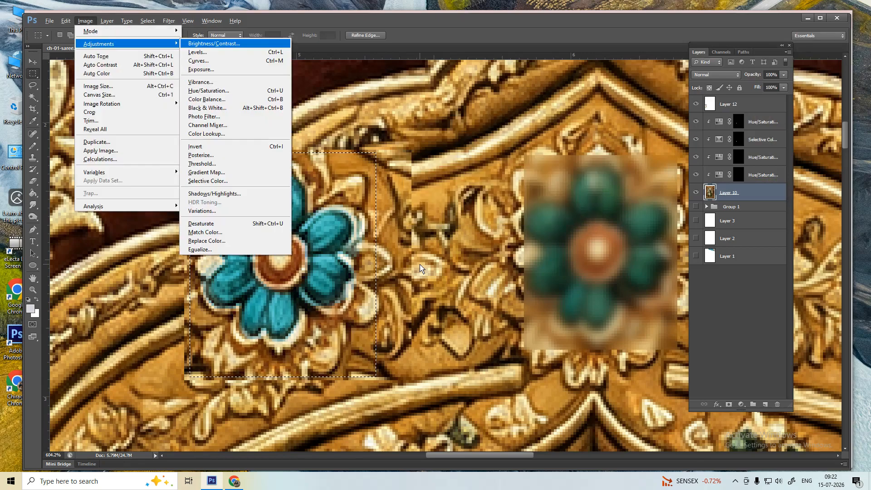
key(Escape)
key(Escape)
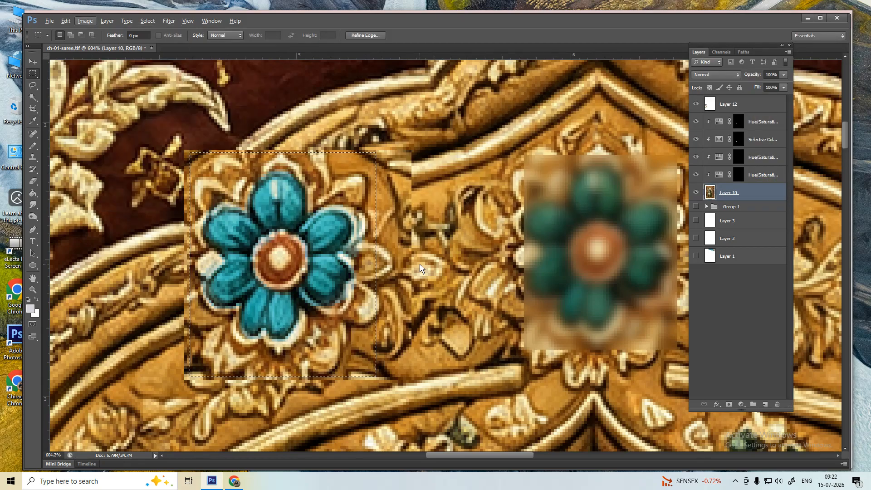
key(alt+t)
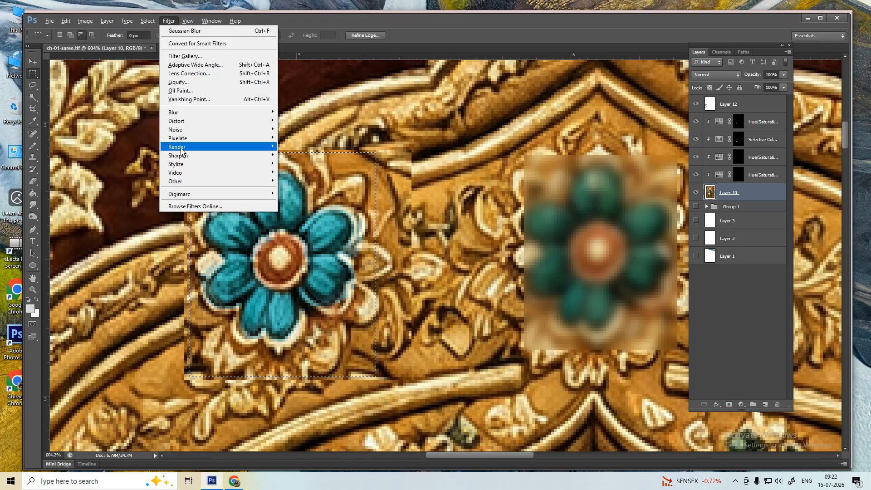
mouse_move(184, 112)
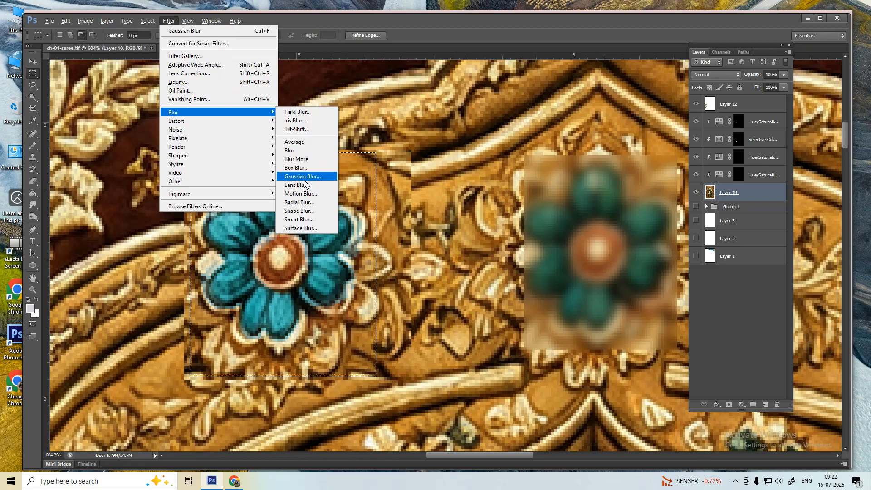
click(448, 147)
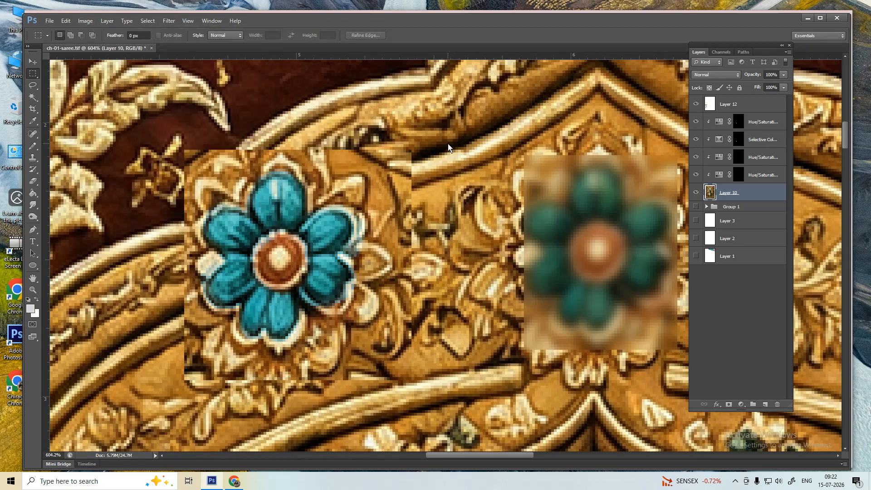
- Back out of the repeated Gaussian Blur attempts and clear the selection
key(ctrl+alt+f)
key(Escape)
drag(184, 156, 370, 356)
key(ctrl+alt+f)
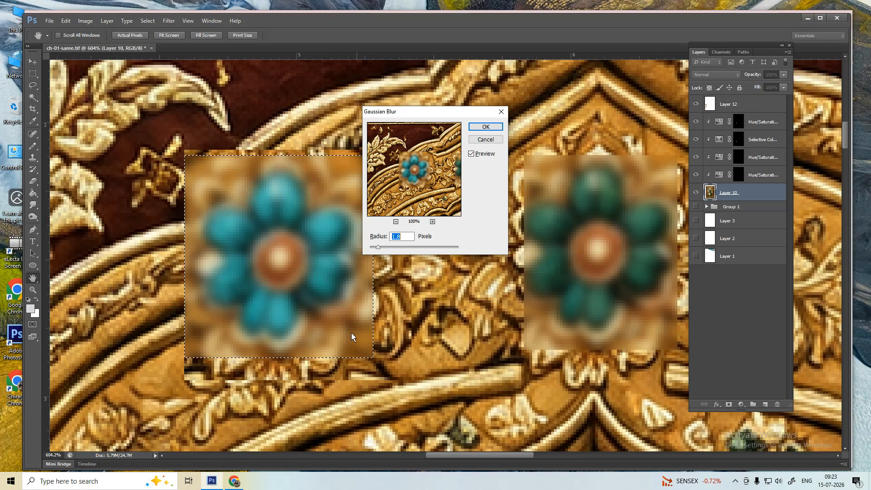
key(Escape)
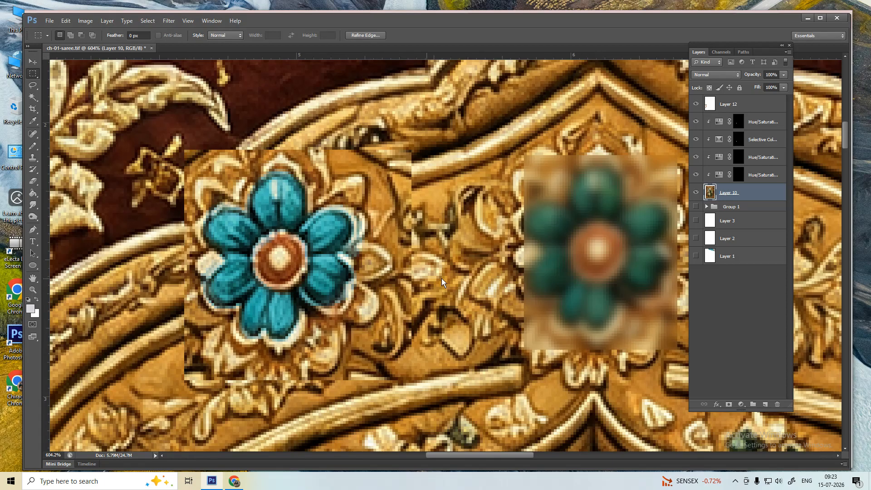
key(ctrl+z)
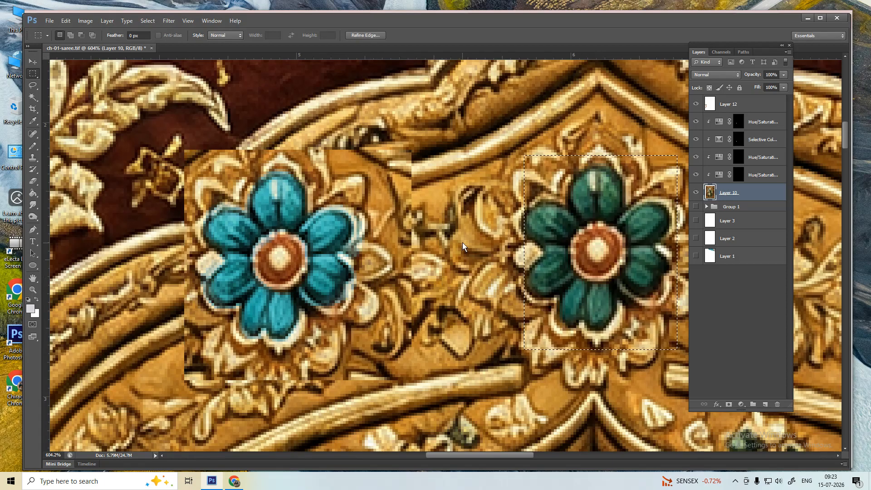
key(ctrl+d)
- Apply a vertical Motion Blur (Angle 90, Distance 101) to both flowers, then undo it
drag(197, 170, 370, 358)
key(alt+t)
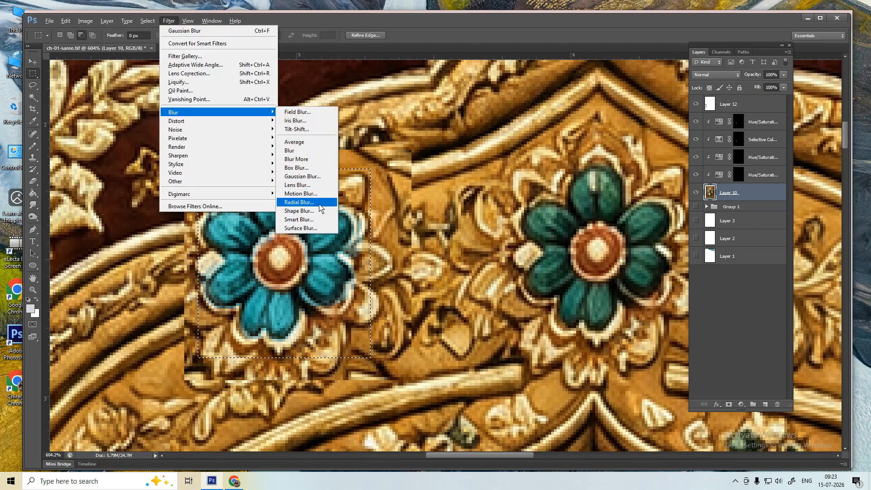
click(310, 193)
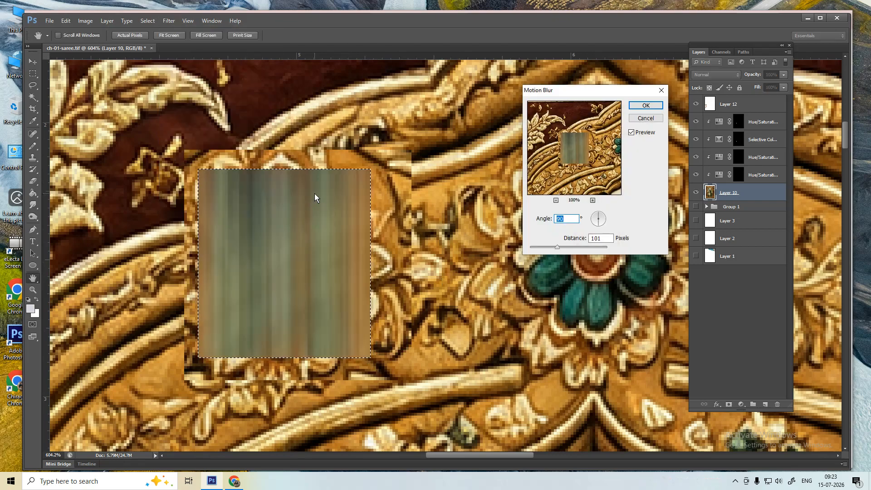
key(Return)
drag(287, 209, 577, 216)
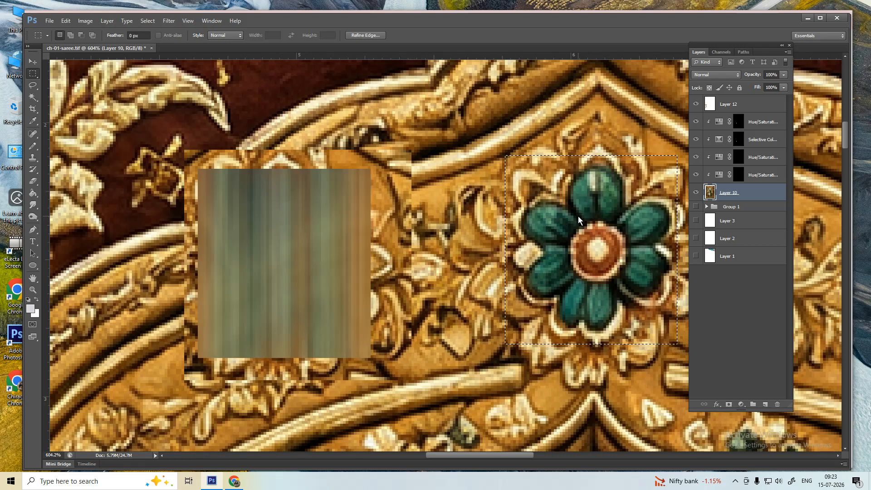
key(ctrl+alt+f)
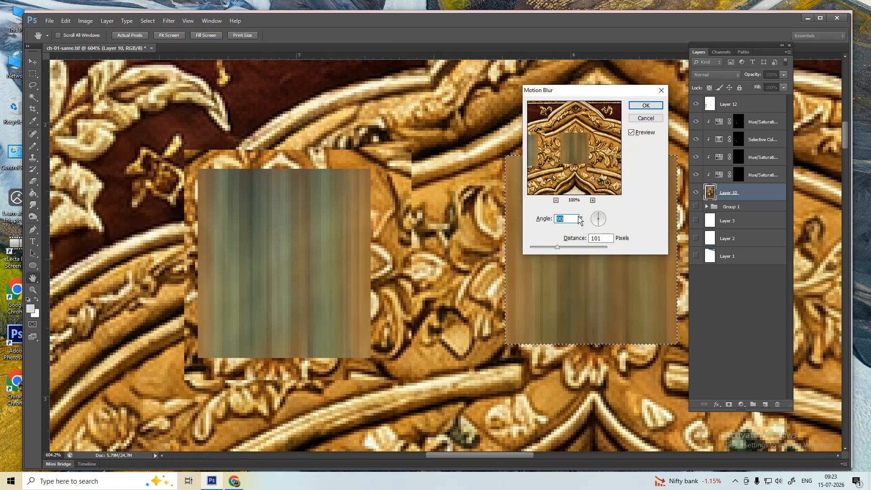
key(Return)
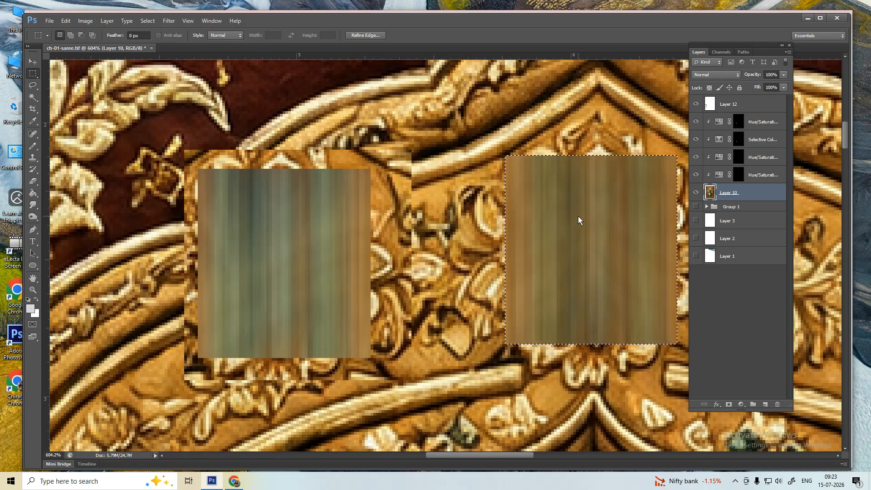
key(ctrl+alt+z)
key(ctrl+alt+z)
key(ctrl+alt+z)
key(ctrl+alt+z)
key(ctrl+alt+z)
key(ctrl+alt+z)
key(ctrl+alt+z)
key(ctrl+alt+z)
key(ctrl+alt+z)
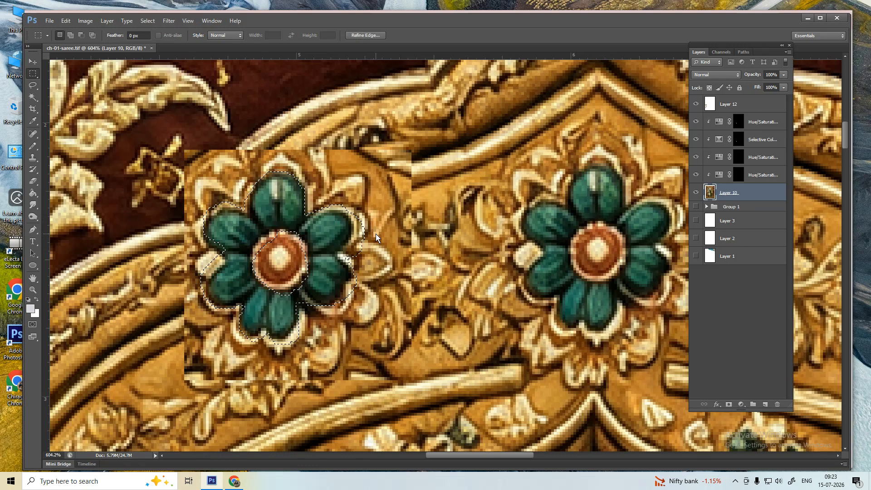
key(ctrl+d)
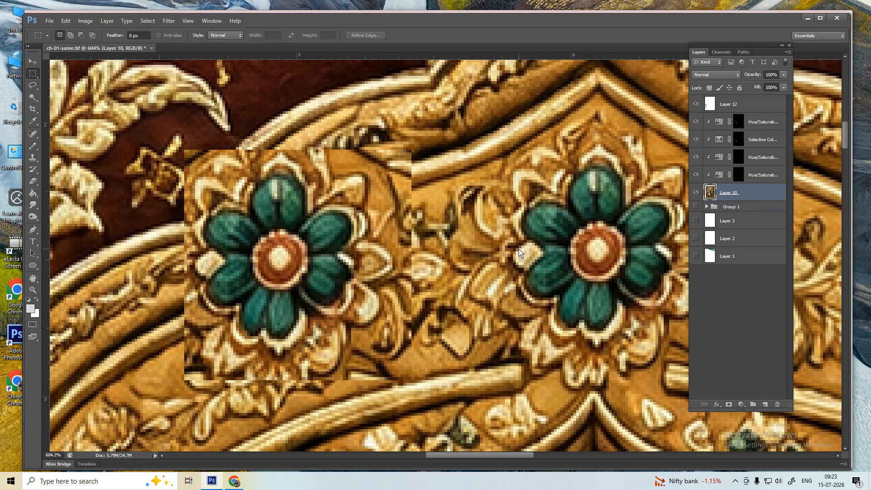
key(l)
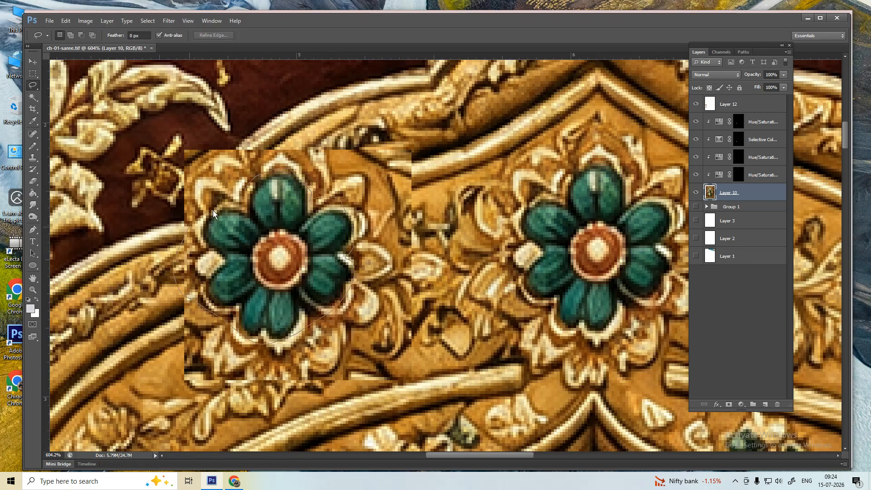
drag(213, 211, 215, 209)
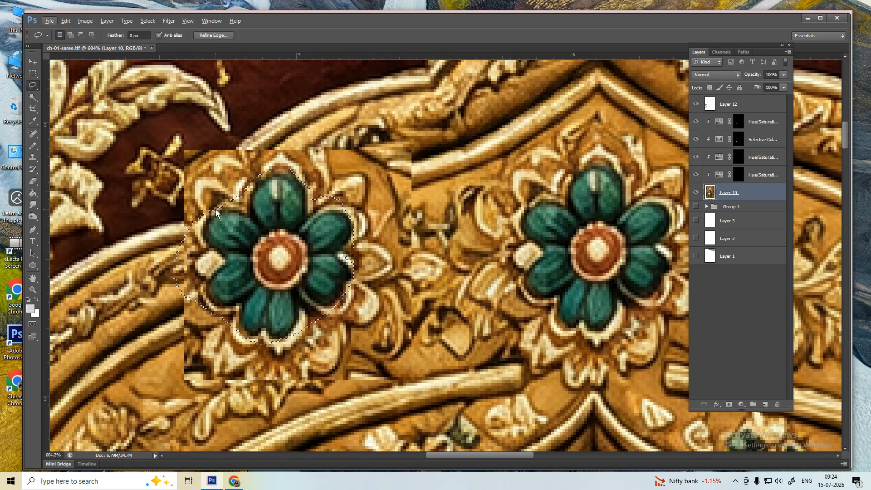
key(ctrl+u)
drag(700, 109, 752, 111)
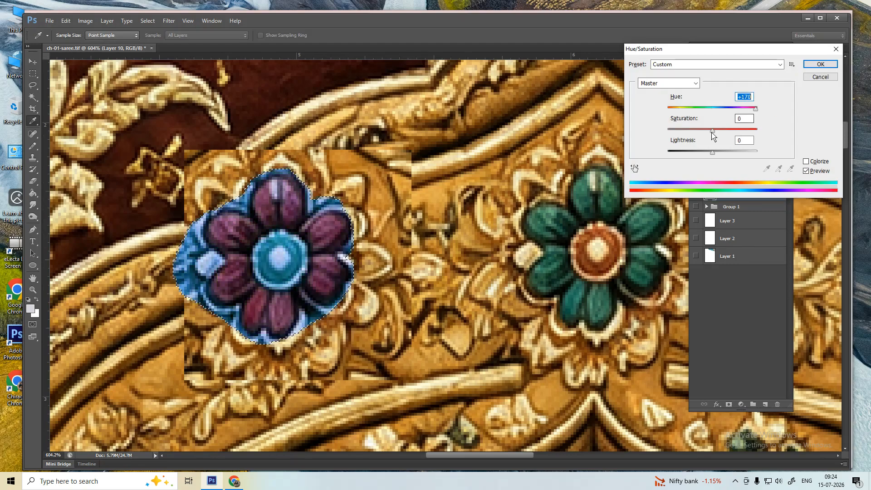
drag(712, 130, 676, 135)
key(Return)
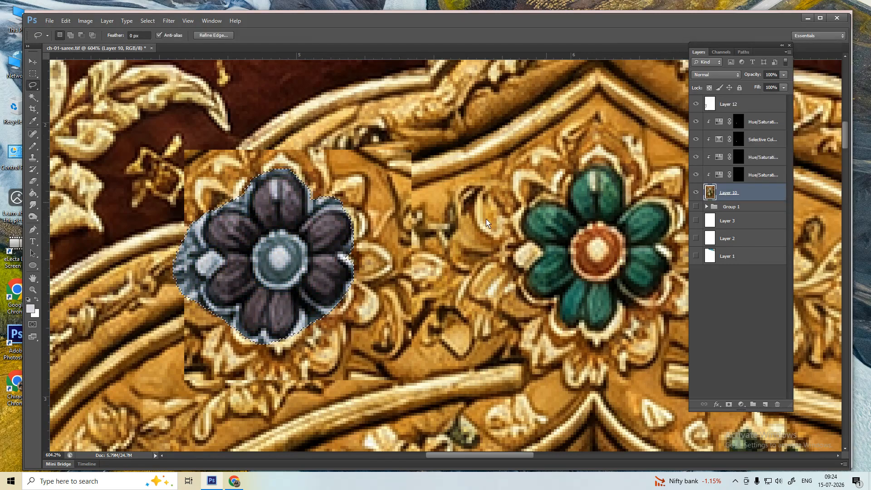
drag(543, 181, 604, 163)
mouse_move(652, 279)
mouse_down()
mouse_move(623, 320)
mouse_move(554, 320)
mouse_move(530, 294)
mouse_move(549, 235)
mouse_up()
key(ctrl+u)
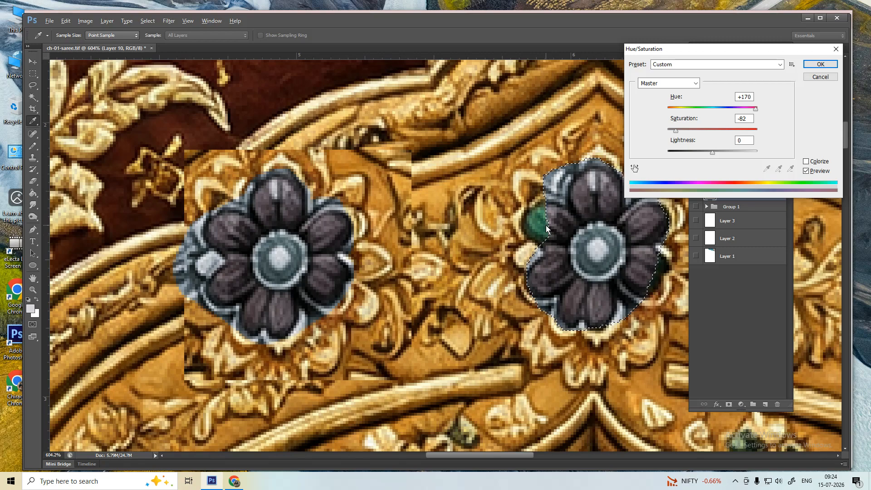
key(Return)
drag(540, 225, 222, 232)
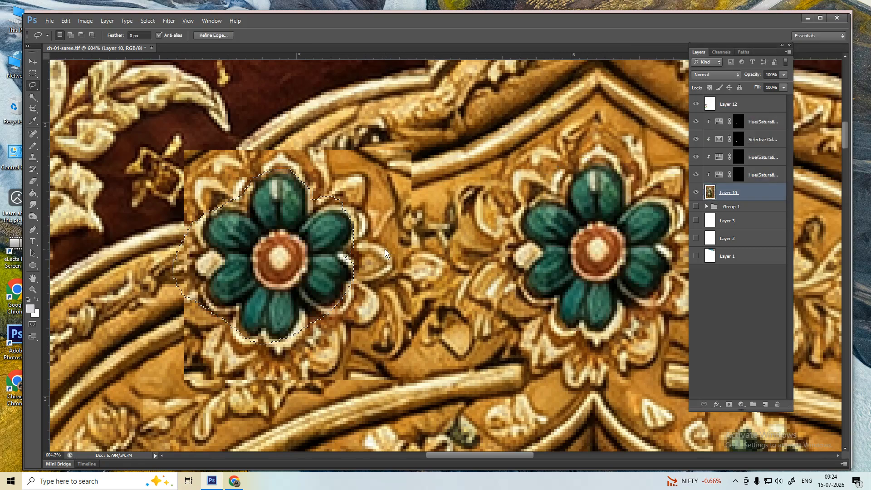
key(ctrl+d)
mouse_move(274, 182)
mouse_down()
mouse_move(328, 238)
mouse_move(291, 345)
mouse_up()
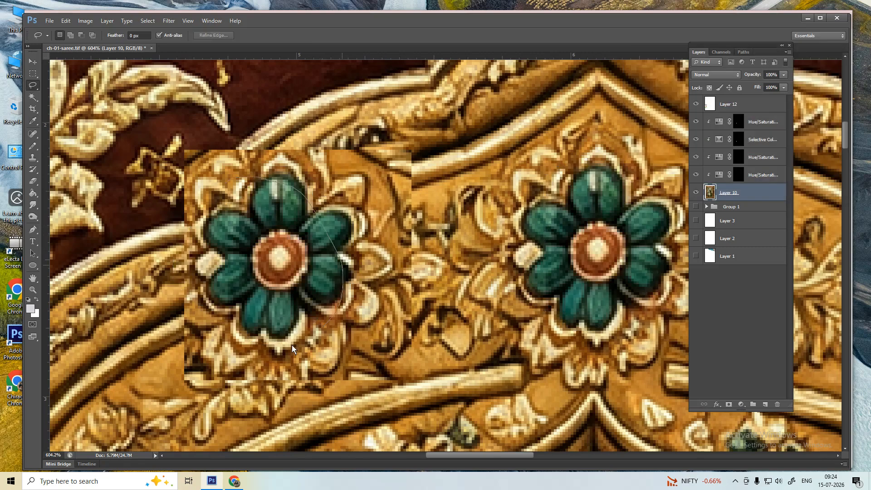
drag(211, 264, 242, 232)
mouse_move(229, 200)
mouse_down()
mouse_move(326, 199)
mouse_move(375, 314)
mouse_move(254, 352)
mouse_up()
mouse_move(220, 211)
mouse_down()
mouse_move(273, 175)
mouse_move(360, 253)
mouse_move(304, 338)
mouse_up()
drag(211, 274, 229, 195)
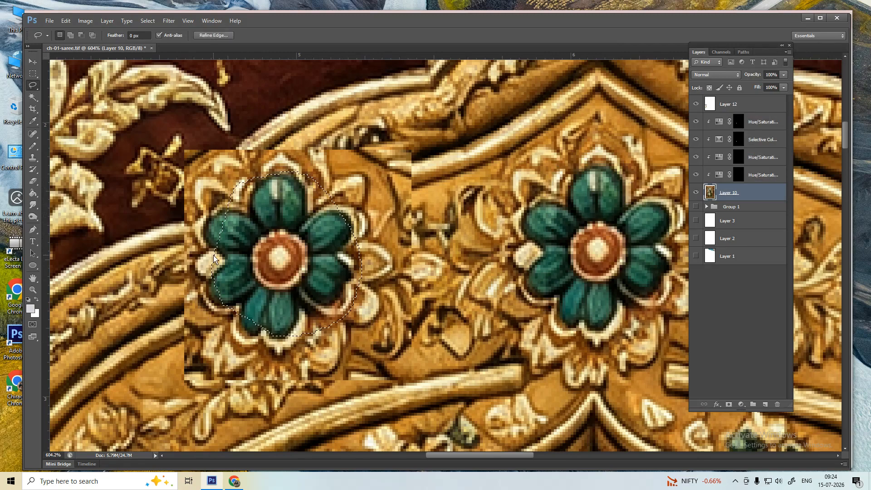
key(ctrl+l)
drag(704, 215, 664, 222)
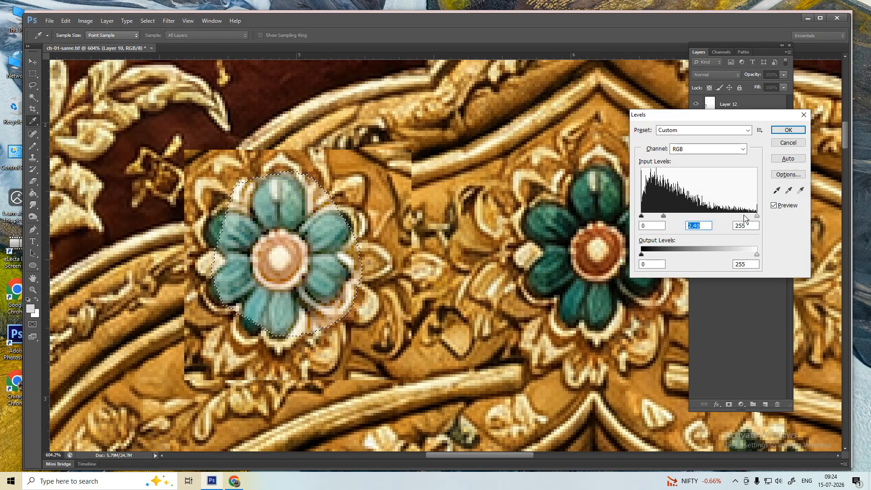
drag(757, 216, 741, 216)
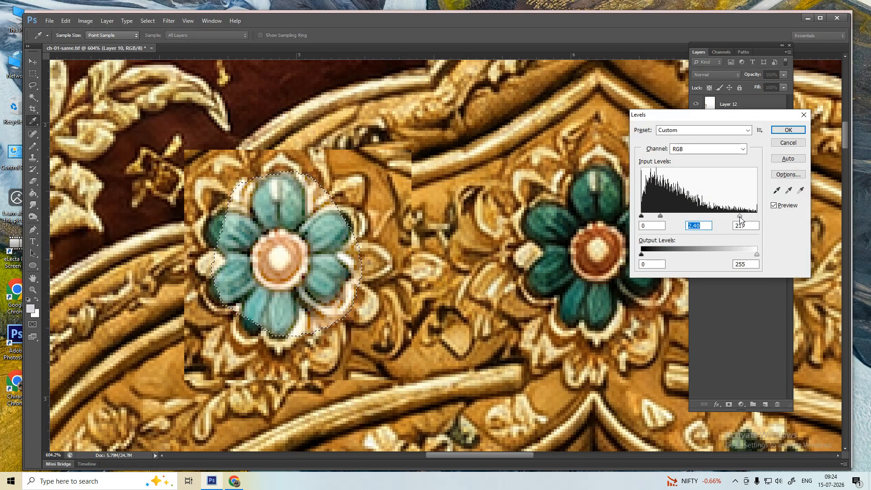
key(Return)
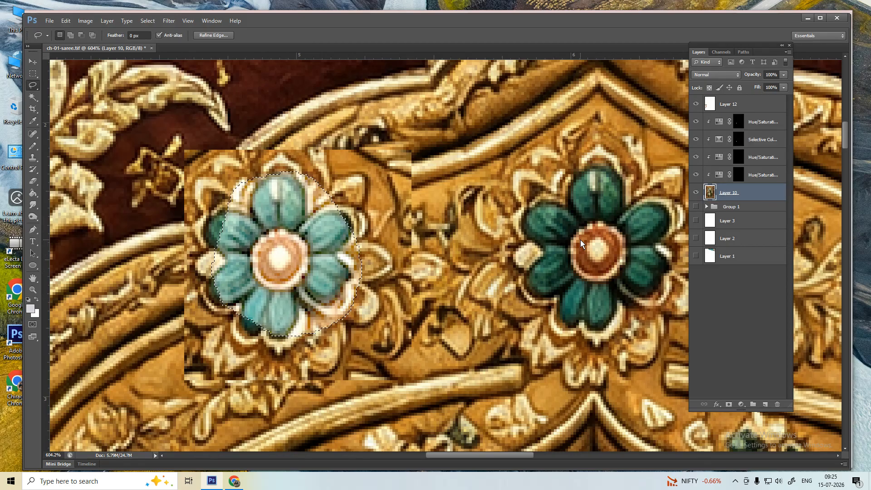
drag(555, 171, 628, 174)
drag(516, 262, 515, 262)
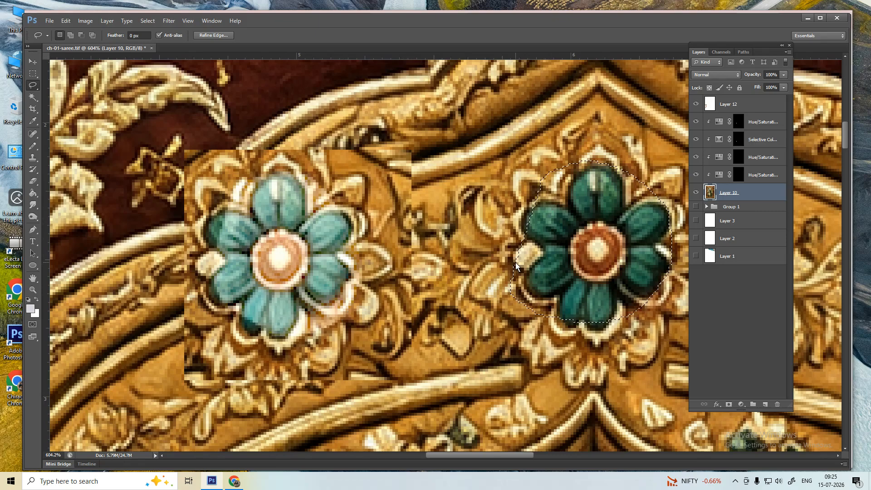
key(ctrl+alt+l)
key(Return)
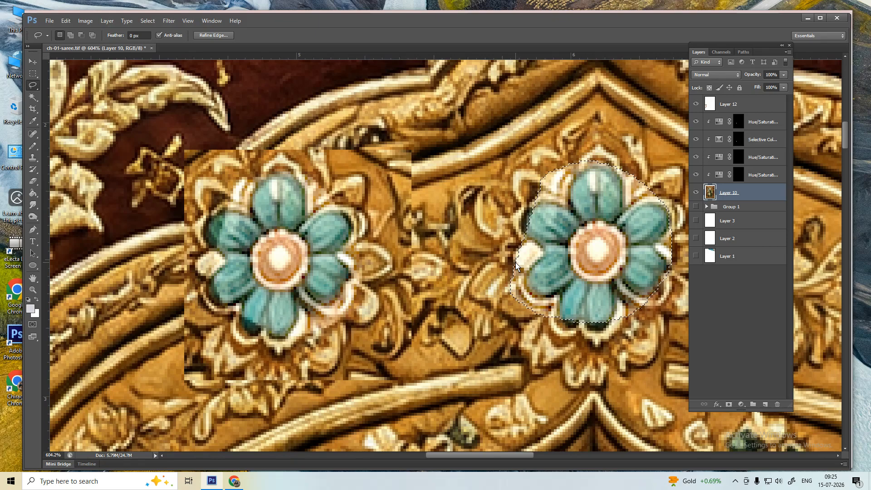
key(ctrl+alt+z)
key(ctrl+alt+z)
key(ctrl+alt+z)
key(ctrl+alt+z)
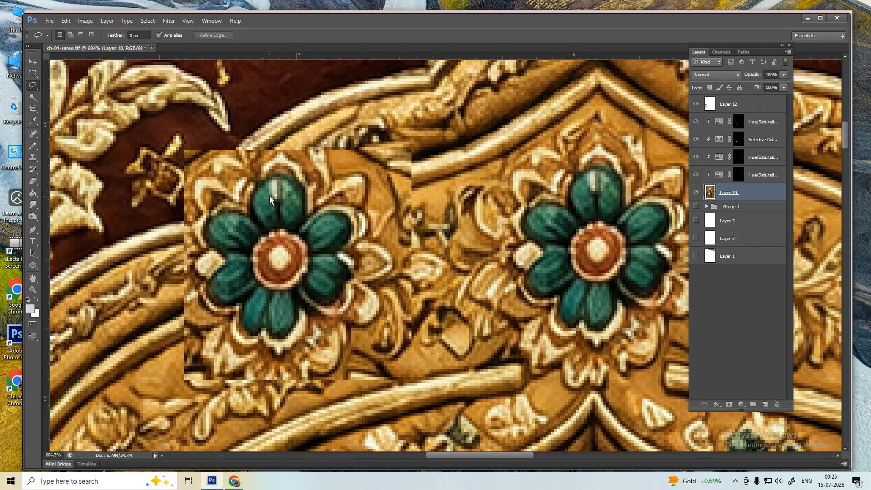
drag(265, 172, 316, 230)
- Deselect, fit the design on screen, zoom into the peacock and refit, then open the recorder controls
key(ctrl+d)
key(p)
key(ctrl+0)
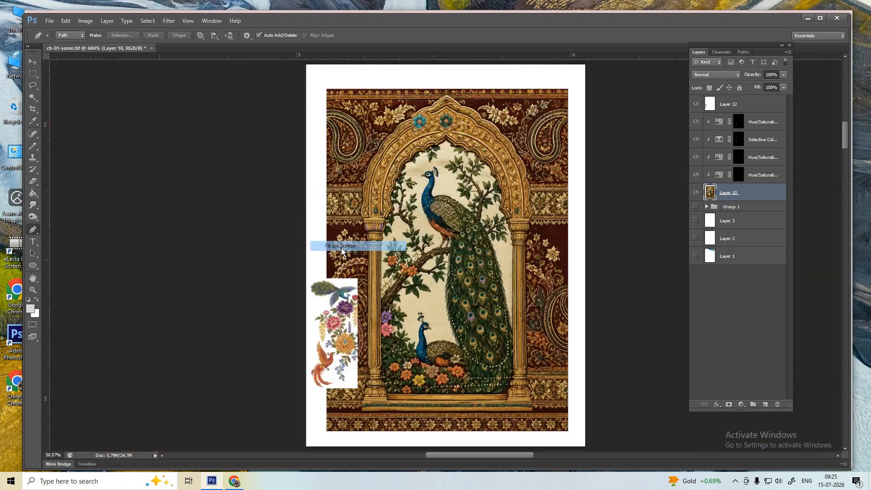
scroll(458, 238, up, 3)
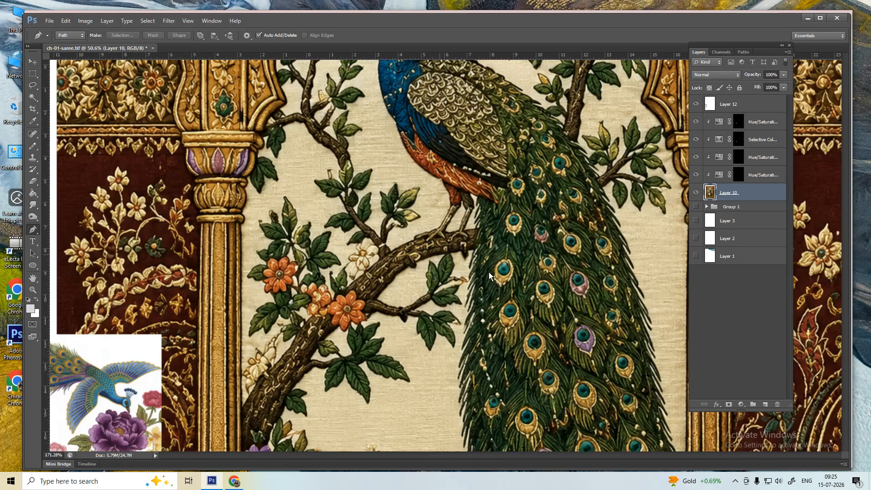
scroll(489, 174, up, 3)
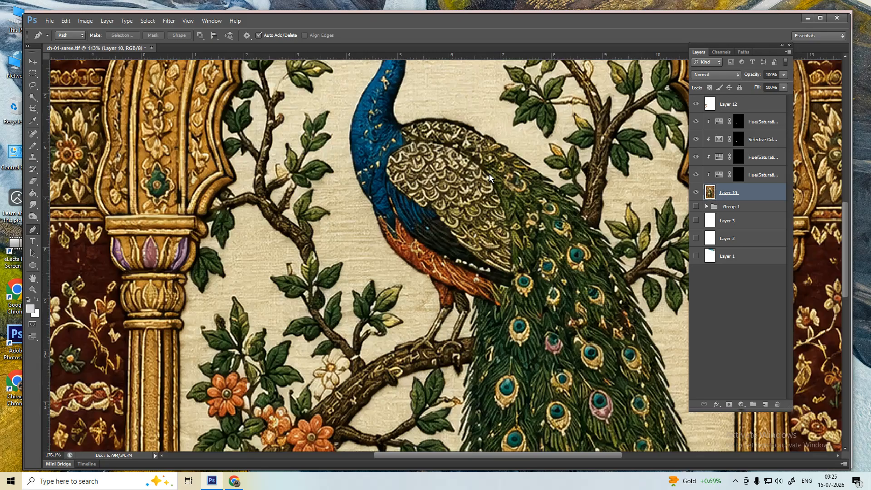
key(ctrl+0)
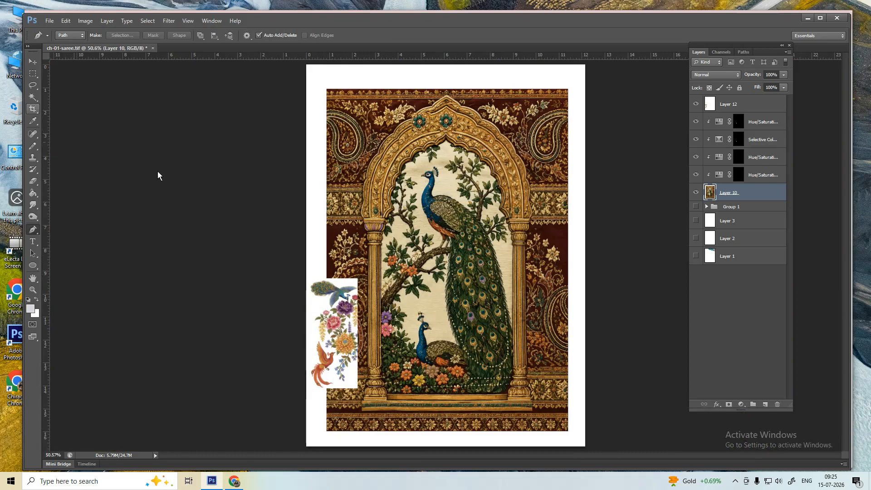
click(735, 481)
click(744, 463)
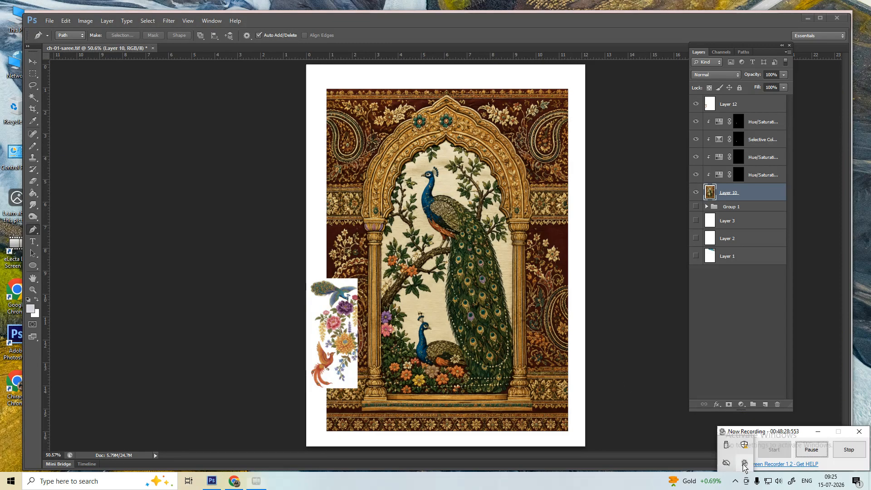